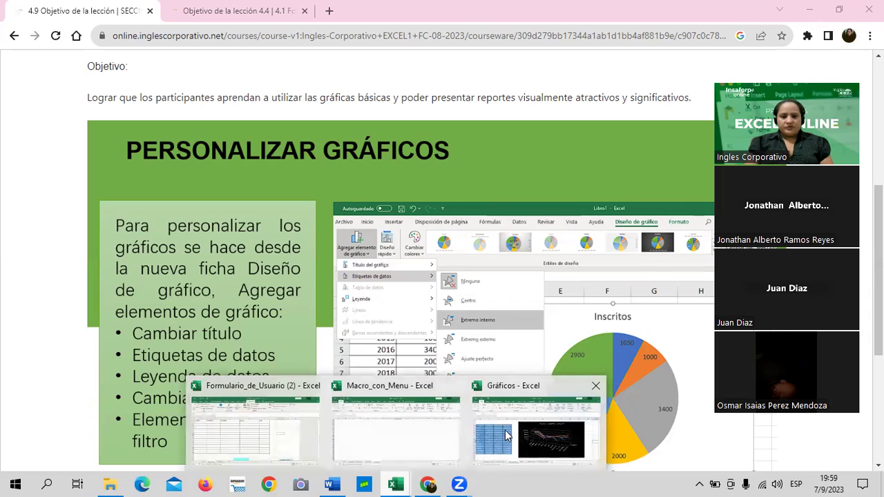
# Switch from the course lesson page to the Gráficos workbook in Excel
pyautogui.click(553, 437)
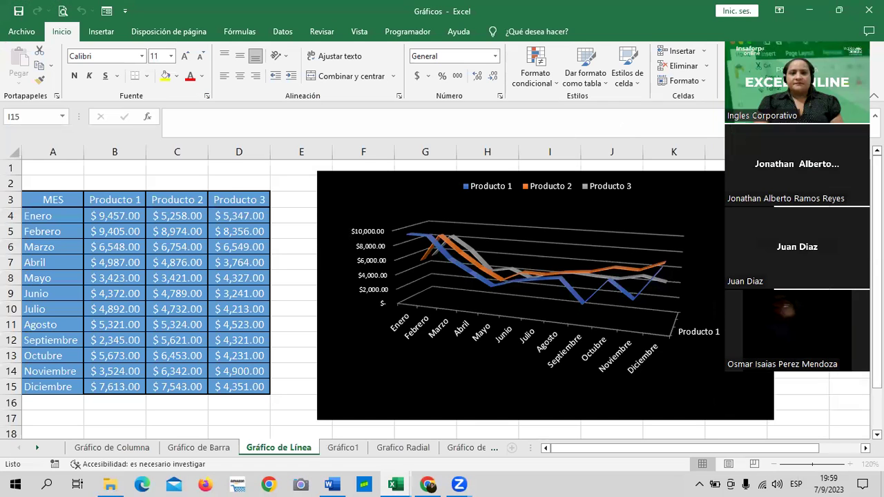
# Browse the workbook's sheets: Columna, Barra, Gráfico1, Radial, Área and Minigraficos
pyautogui.click(860, 308)
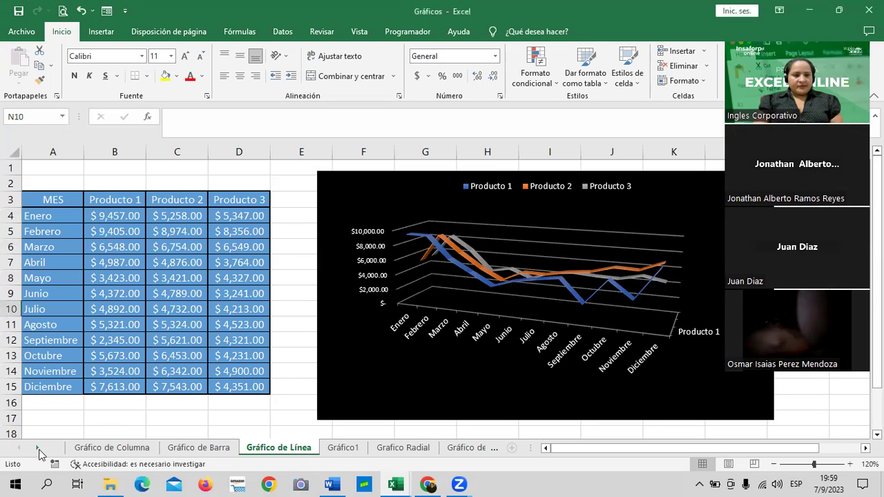
pyautogui.click(94, 453)
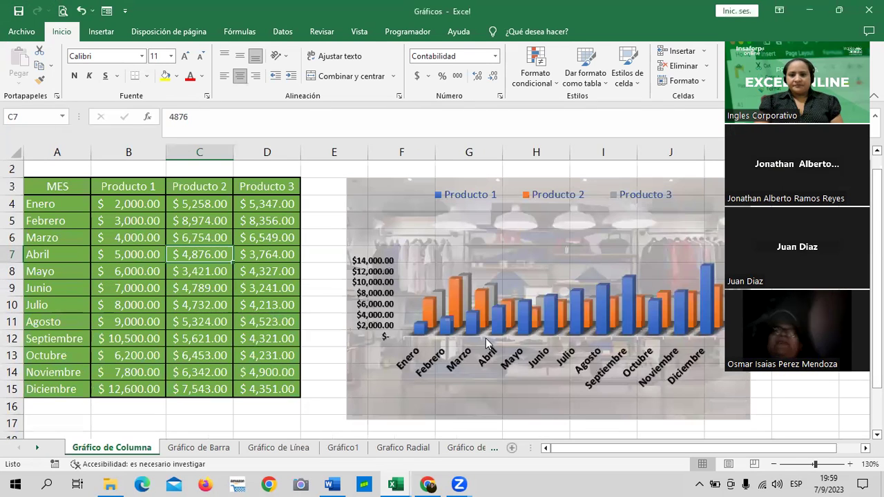
pyautogui.click(192, 450)
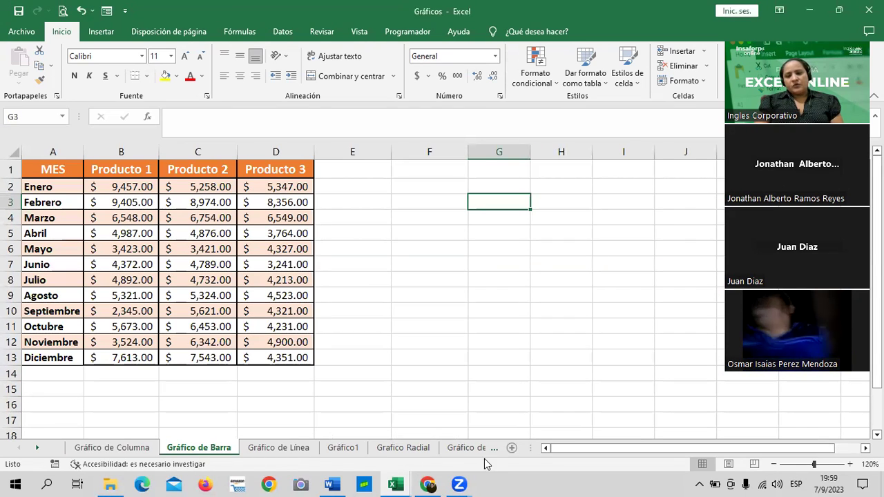
pyautogui.click(346, 450)
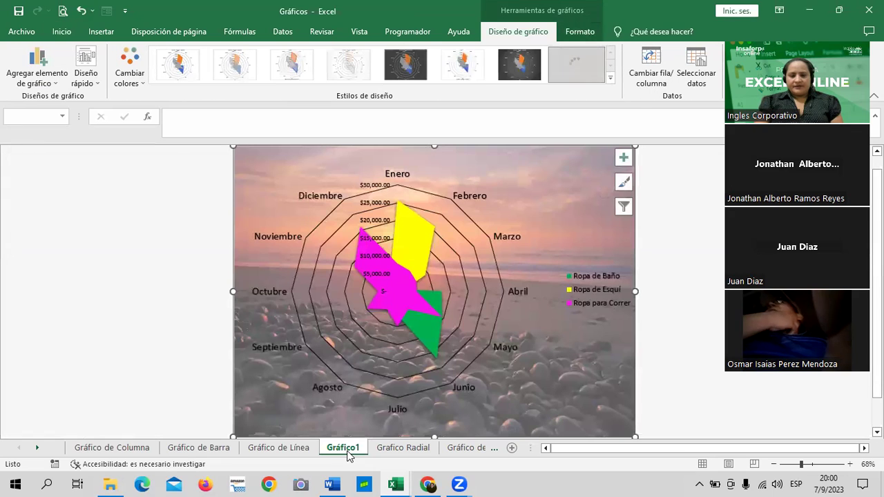
pyautogui.click(406, 449)
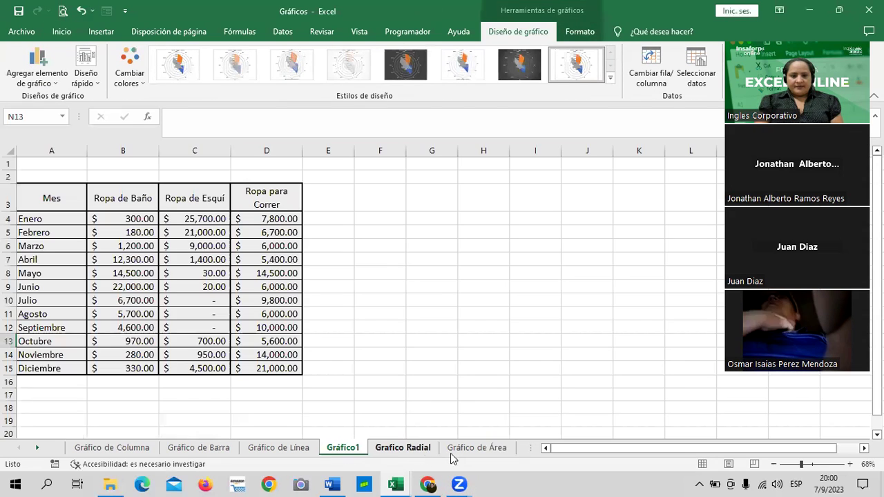
pyautogui.click(459, 449)
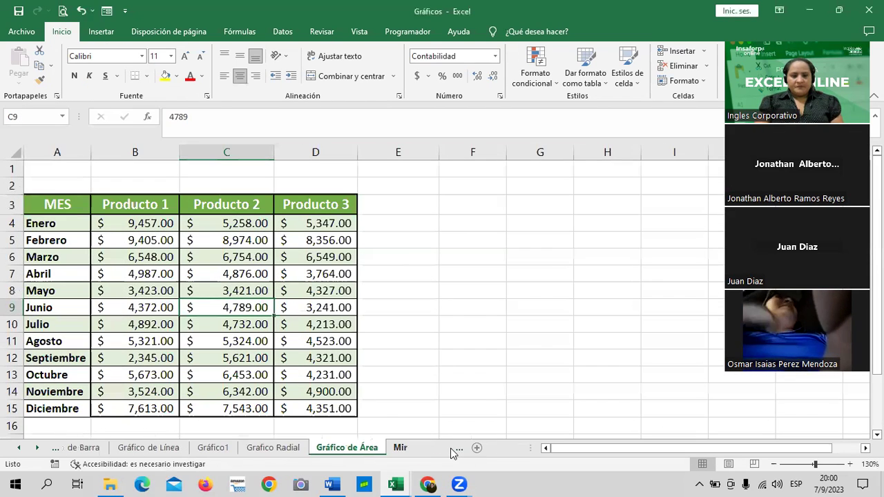
pyautogui.click(56, 448)
pyautogui.click(104, 447)
pyautogui.click(168, 448)
pyautogui.click(239, 449)
pyautogui.click(312, 449)
pyautogui.click(373, 451)
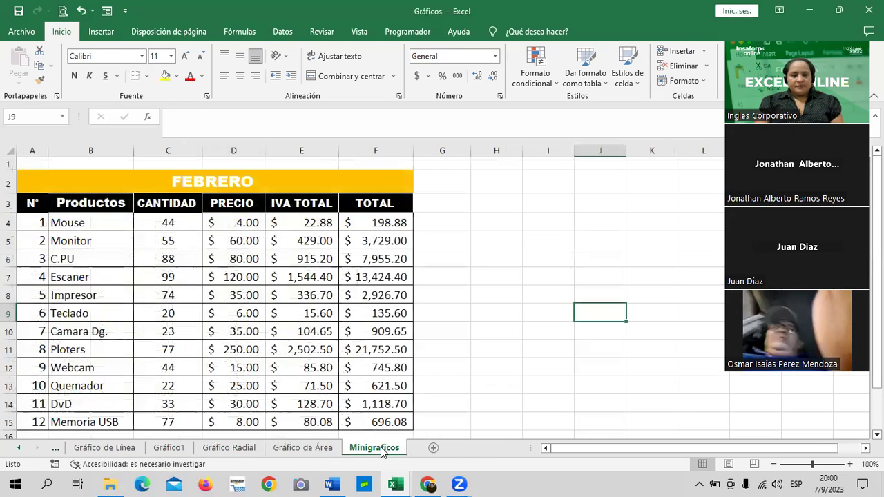
# Return to the Gráfico de Columna sheet and select its 3D column chart
pyautogui.click(19, 449)
pyautogui.click(19, 448)
pyautogui.click(109, 450)
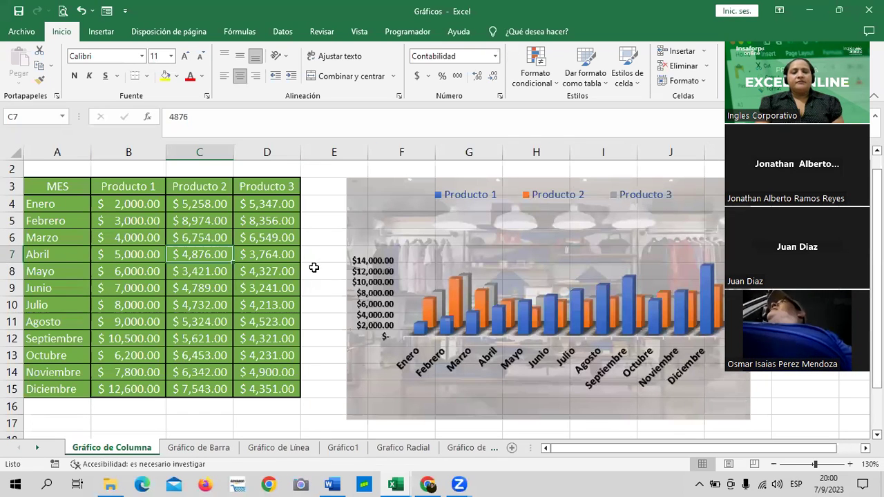
pyautogui.click(408, 193)
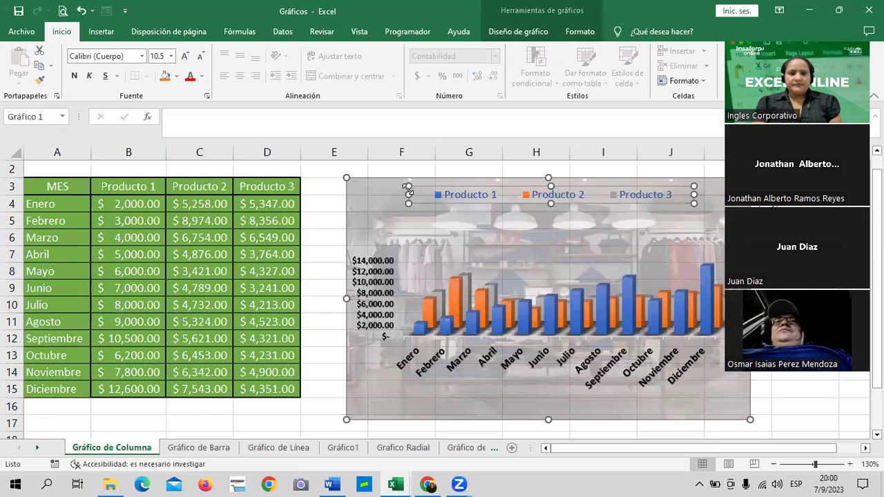
# Select the whole column chart, then go back to the Personalizar gráficos lesson in Chrome
pyautogui.click(408, 189)
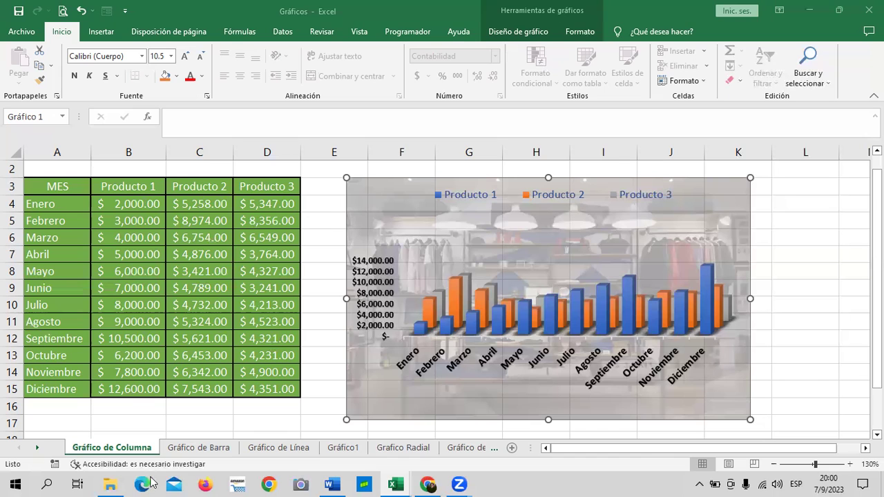
pyautogui.click(428, 484)
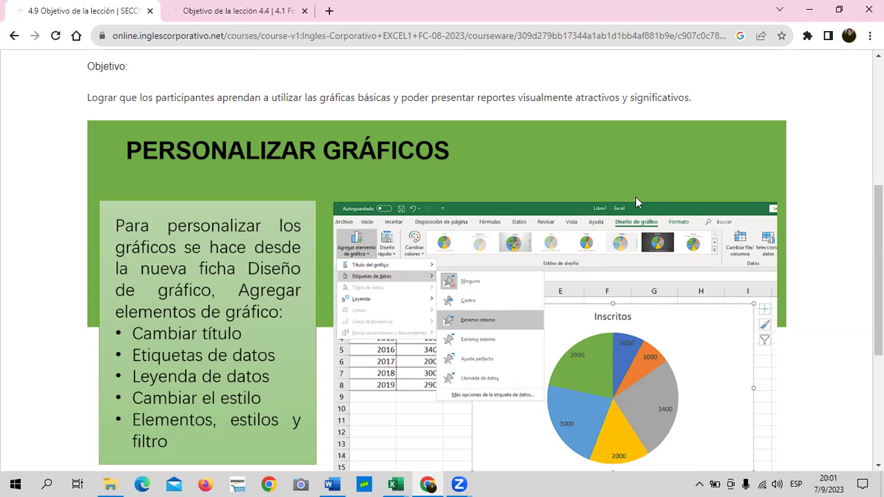
pyautogui.scroll(4, 540, 177)
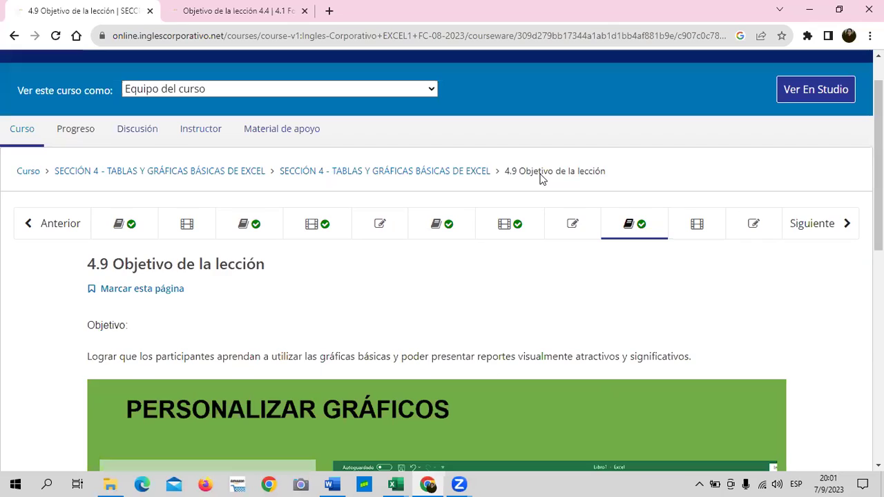
pyautogui.scroll(-1, 432, 280)
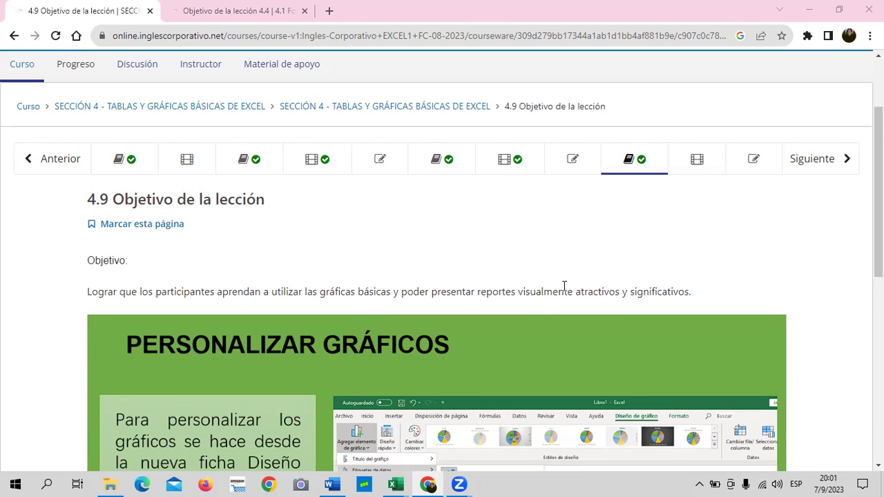
pyautogui.scroll(-1, 565, 286)
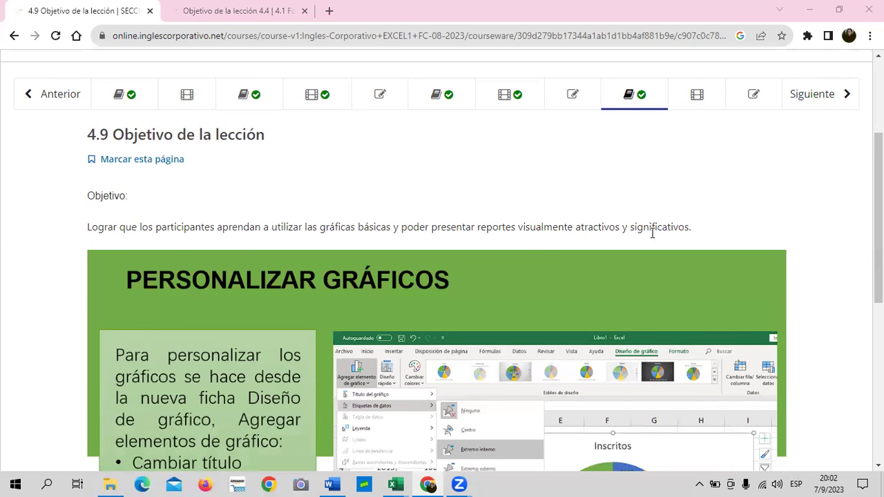
pyautogui.scroll(-1, 647, 232)
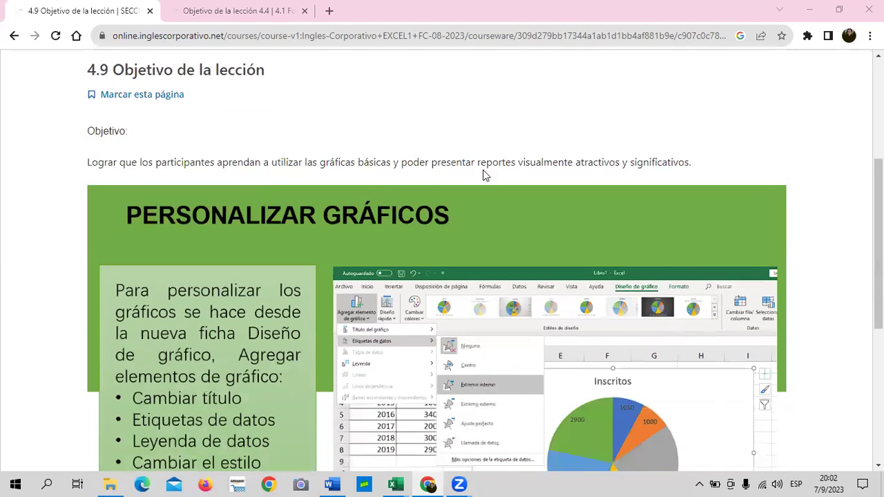
pyautogui.scroll(-2, 313, 223)
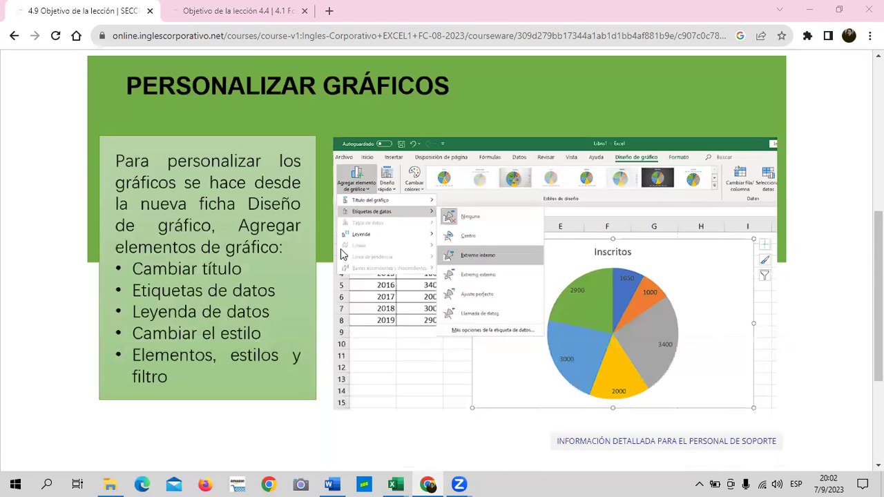
pyautogui.scroll(-2, 447, 429)
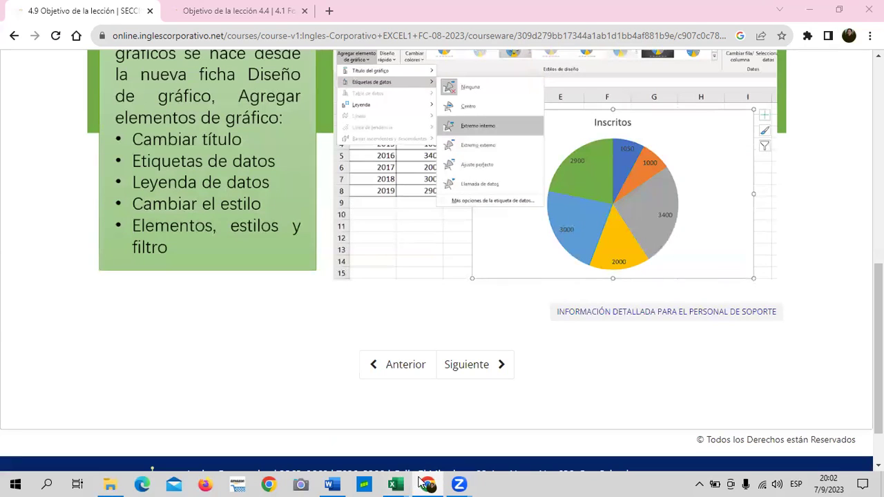
pyautogui.moveTo(395, 484)
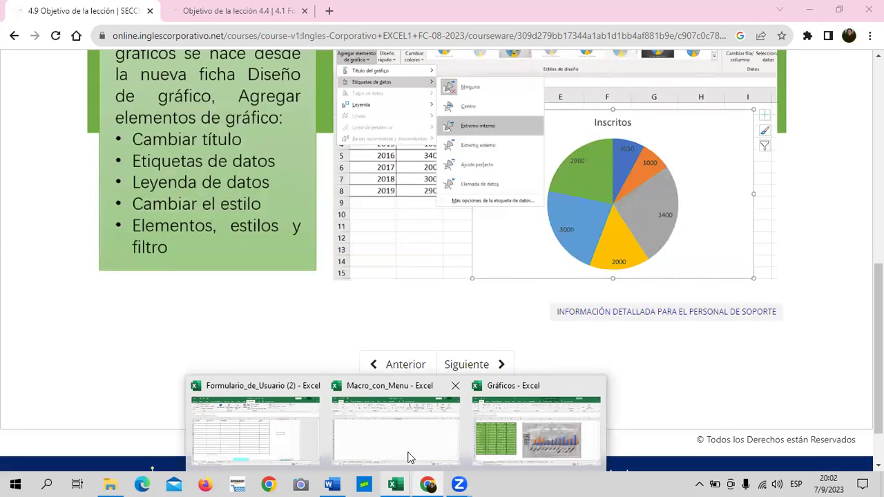
# Back in Excel, delete the column chart on the Gráfico de Columna sheet
pyautogui.click(514, 433)
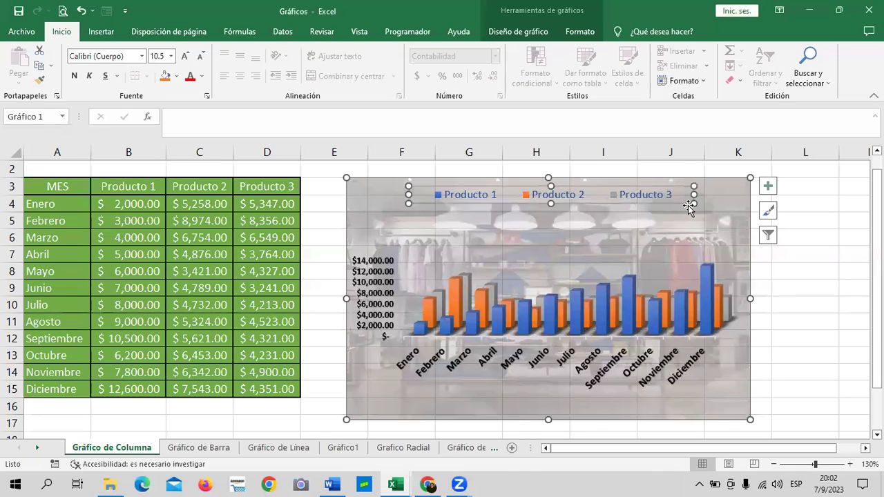
pyautogui.click(729, 195)
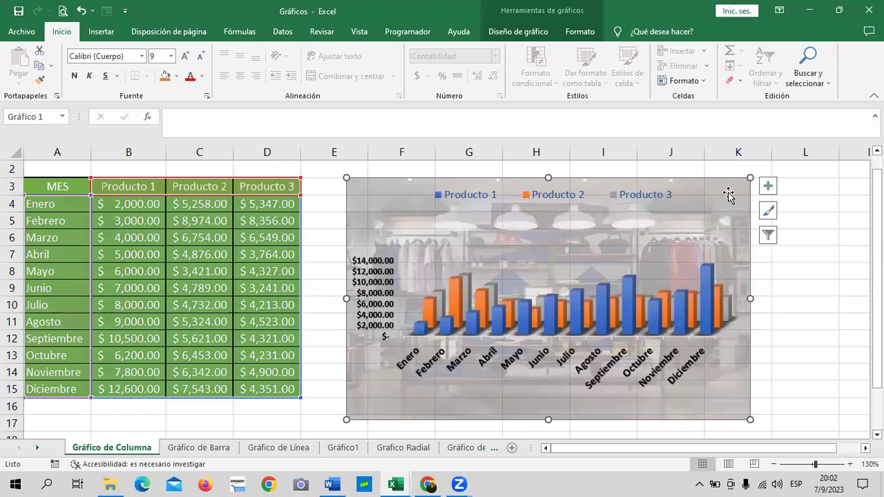
pyautogui.press('Delete')
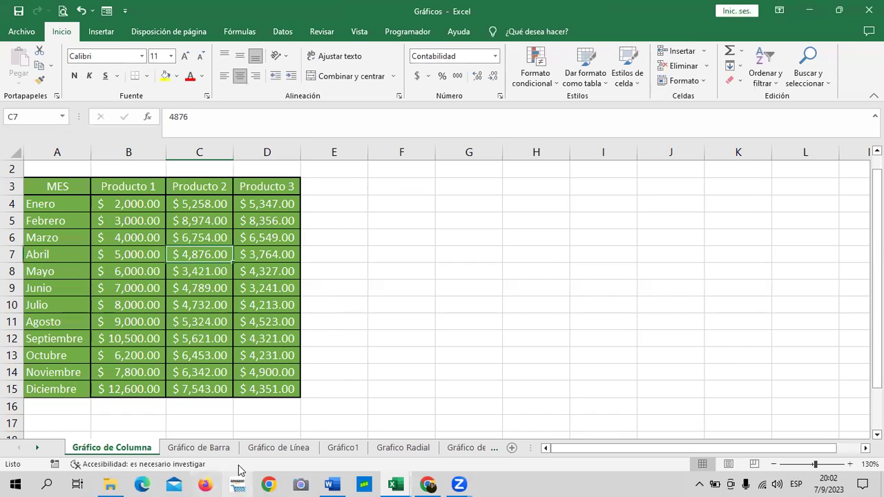
# Delete the line chart on the Gráfico de Línea sheet, then view Gráfico1
pyautogui.click(203, 449)
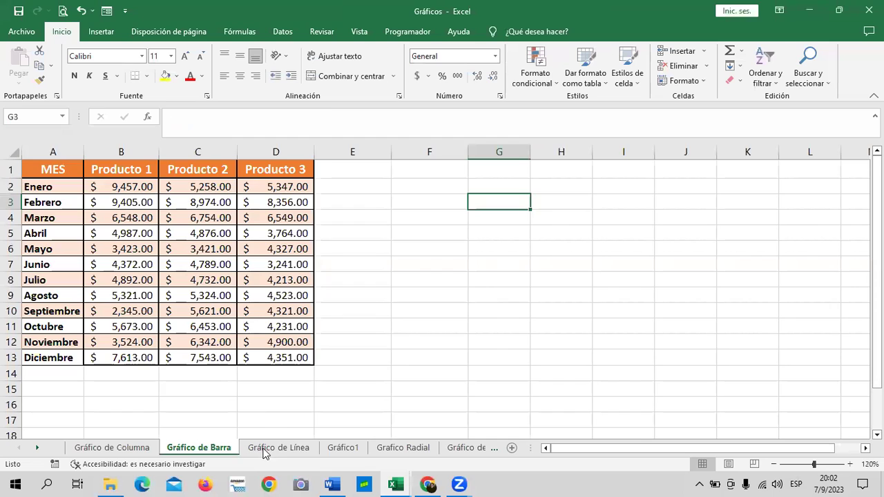
pyautogui.click(282, 449)
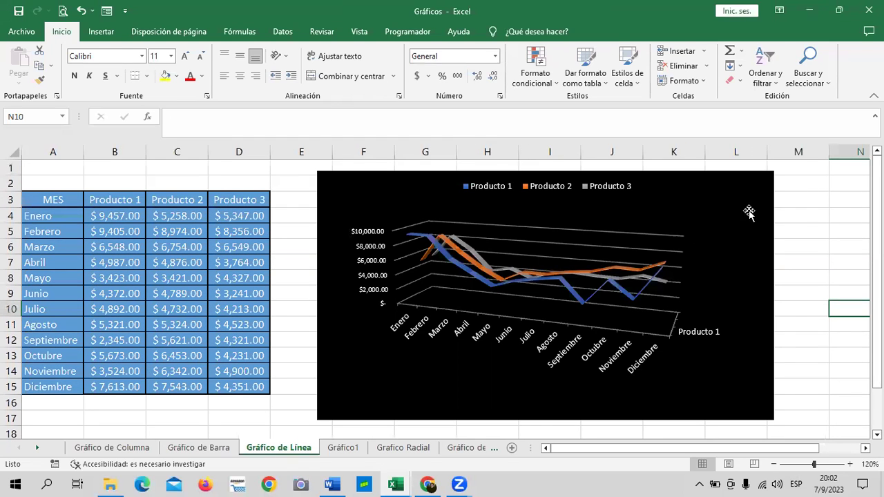
pyautogui.click(739, 210)
pyautogui.press('Delete')
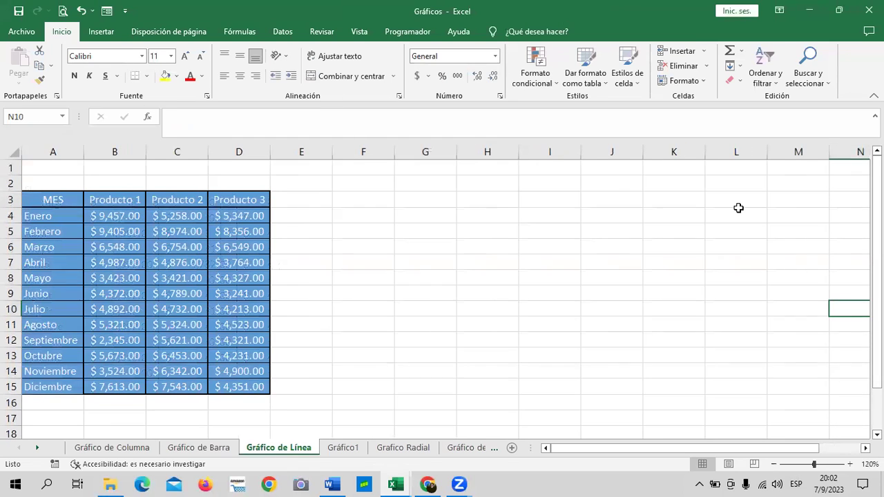
pyautogui.click(343, 449)
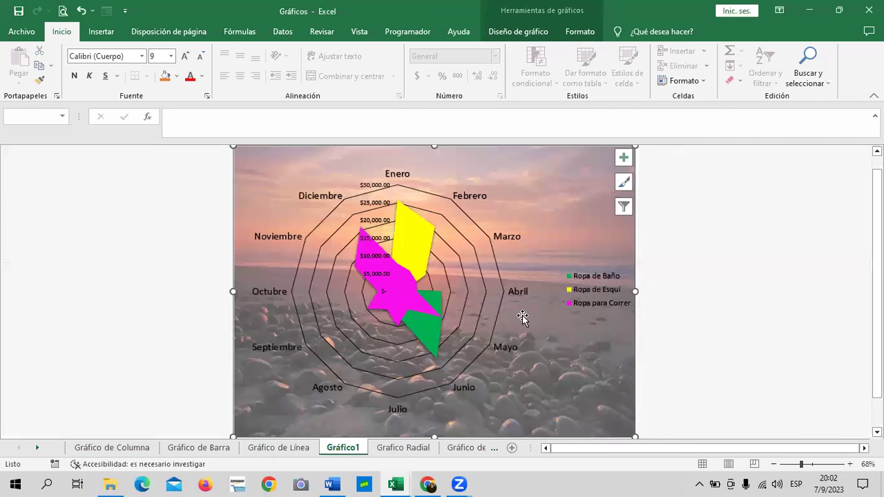
# Zoom the sheet to 110% while looking over the Radial, Barra and Columna sheets
pyautogui.scroll(-1, 529, 304)
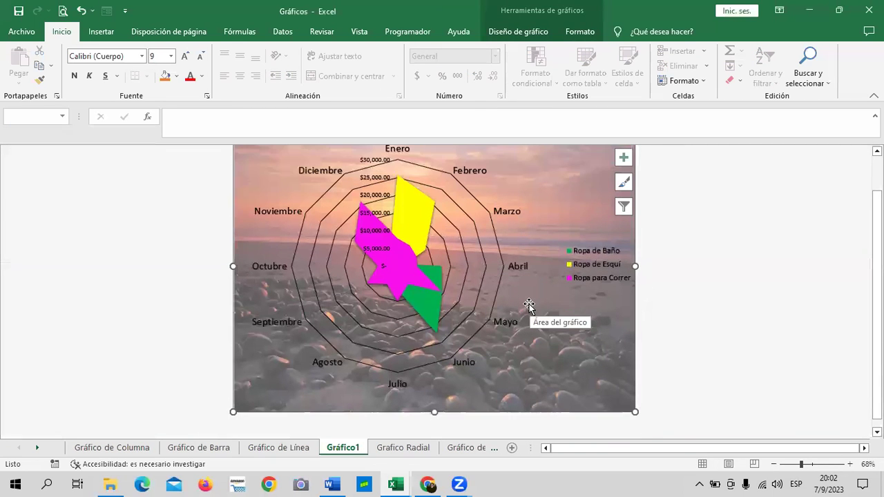
pyautogui.scroll(1, 529, 305)
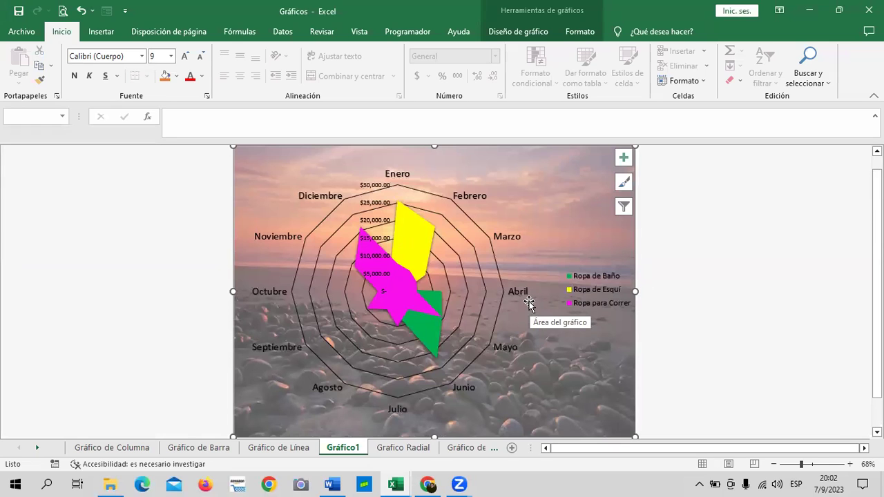
pyautogui.click(415, 450)
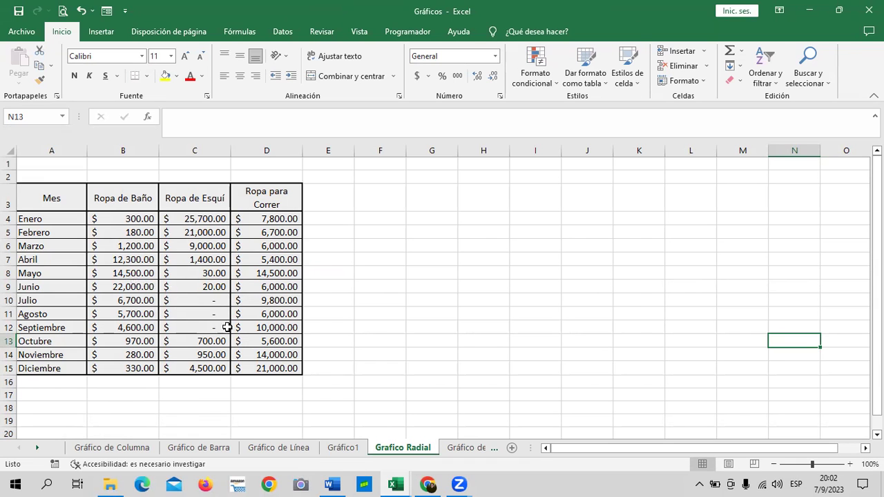
pyautogui.click(166, 449)
pyautogui.click(131, 449)
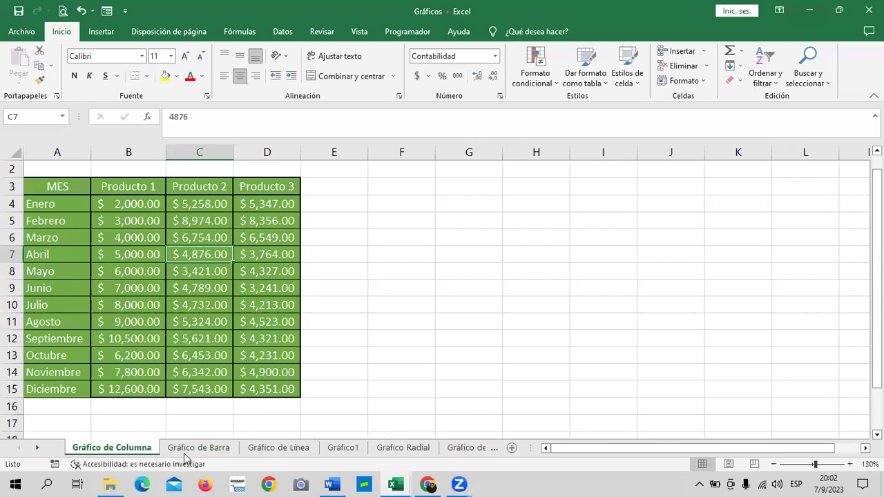
pyautogui.click(403, 449)
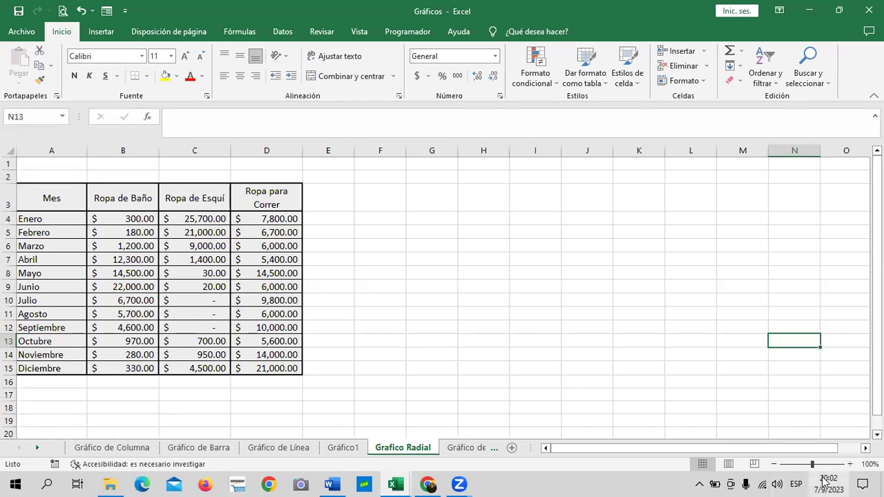
pyautogui.click(850, 464)
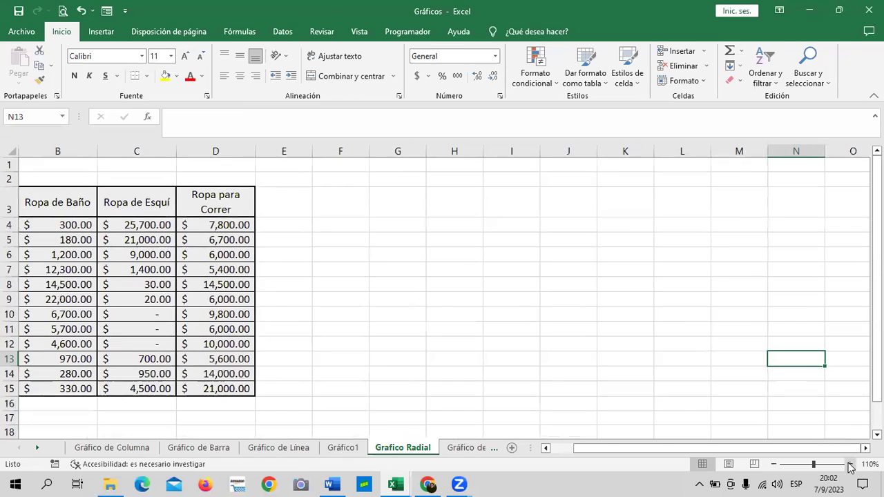
pyautogui.click(545, 449)
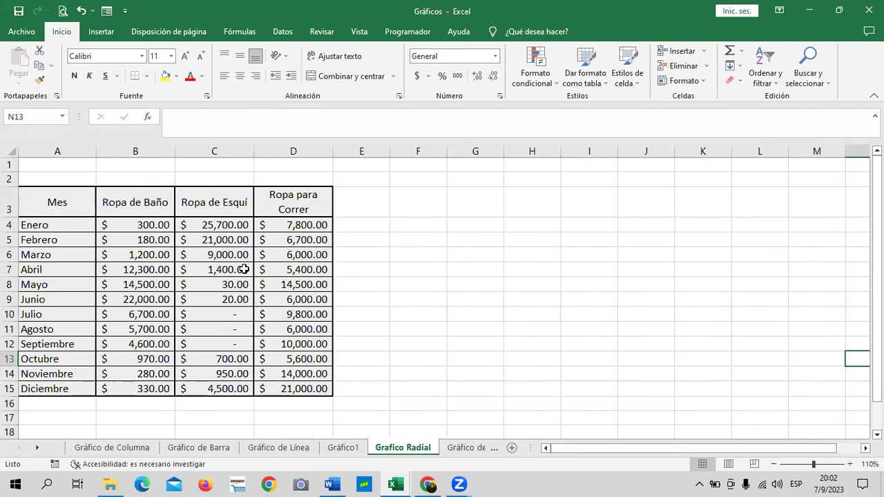
# Look through the Gráfico1, Radial, Área and Minigraficos sheets
pyautogui.click(345, 449)
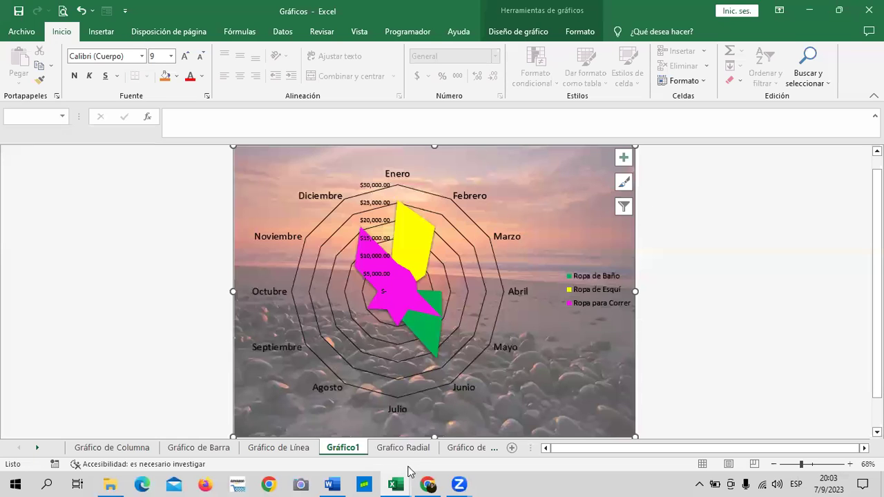
pyautogui.click(407, 449)
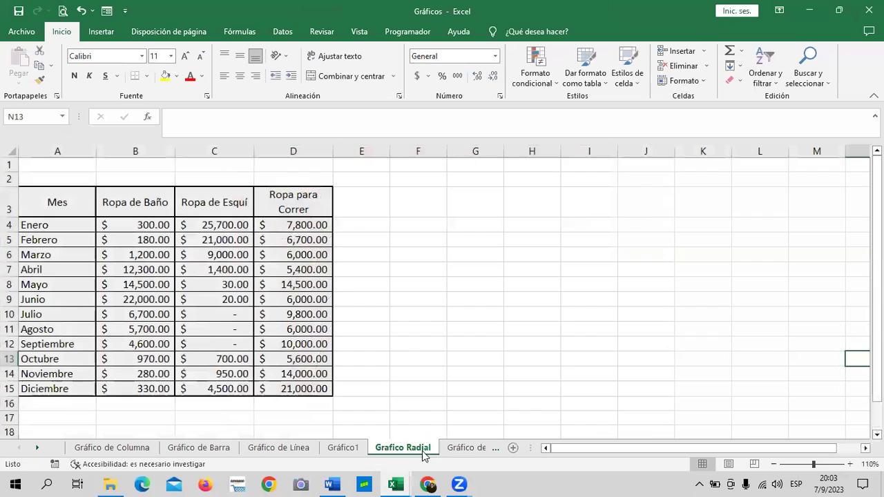
pyautogui.click(460, 449)
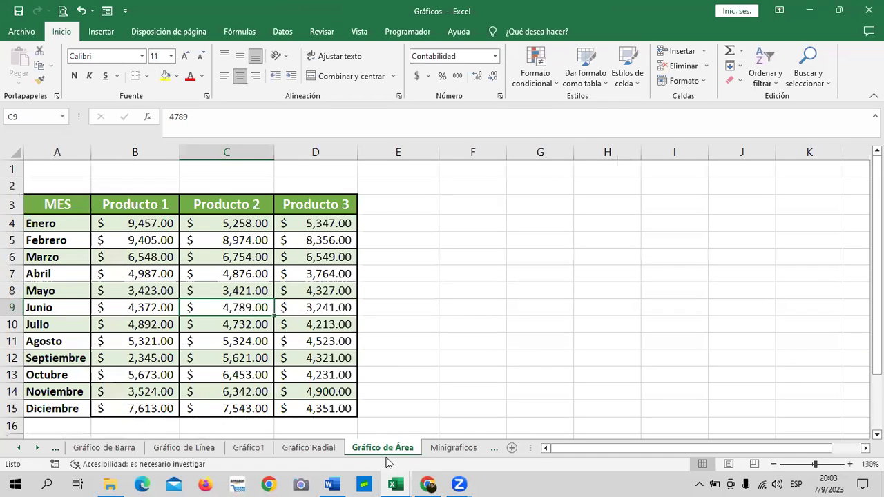
pyautogui.click(454, 448)
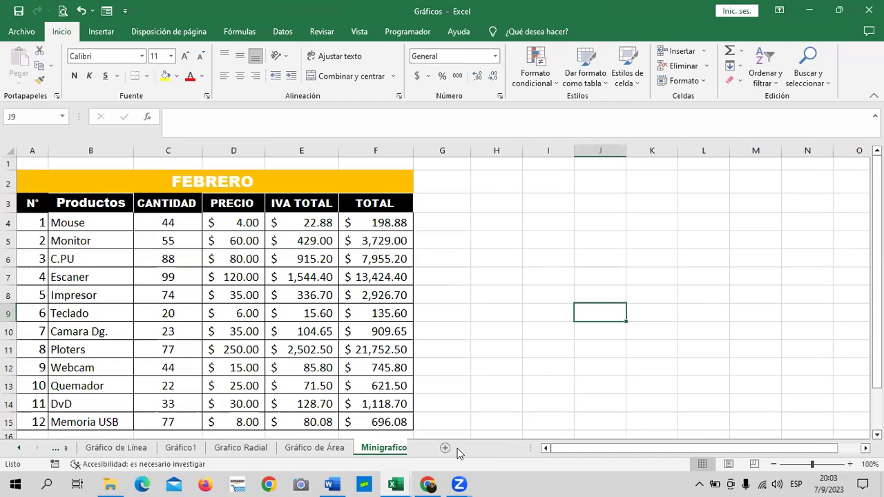
pyautogui.click(17, 448)
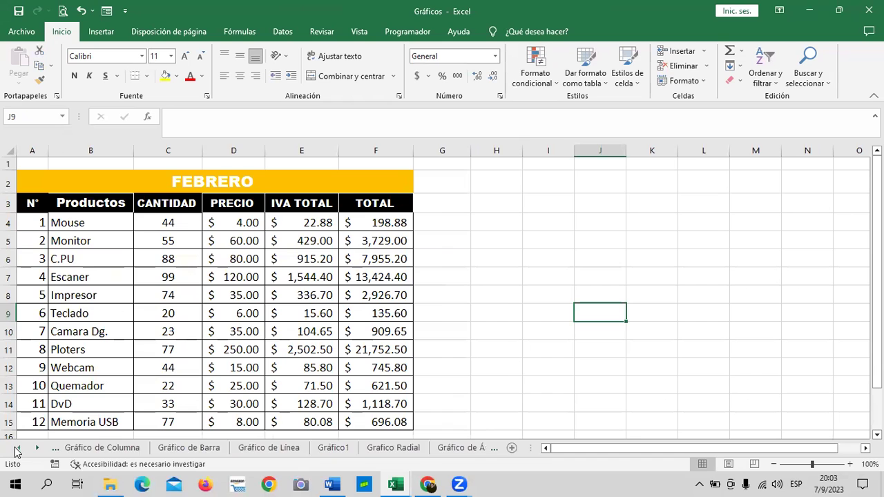
pyautogui.click(360, 449)
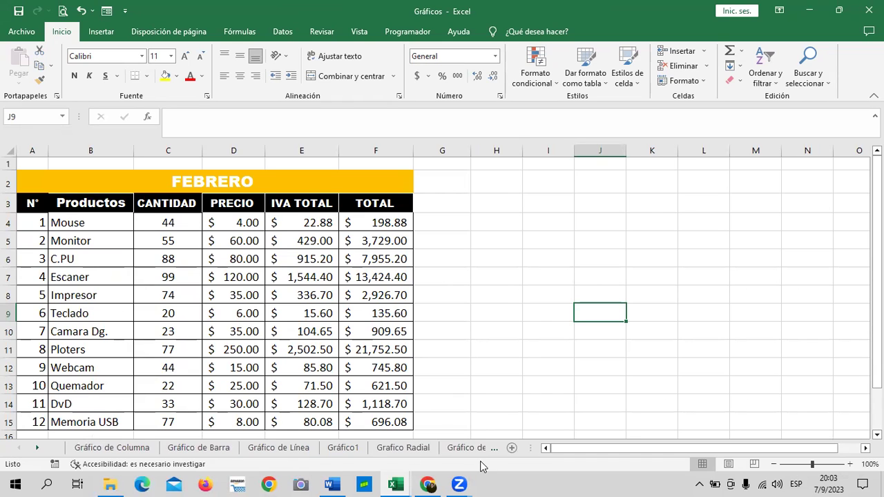
pyautogui.click(504, 266)
# Open the Gráfico de Columna sheet and click into its Producto 1–3 sales table
pyautogui.click(107, 448)
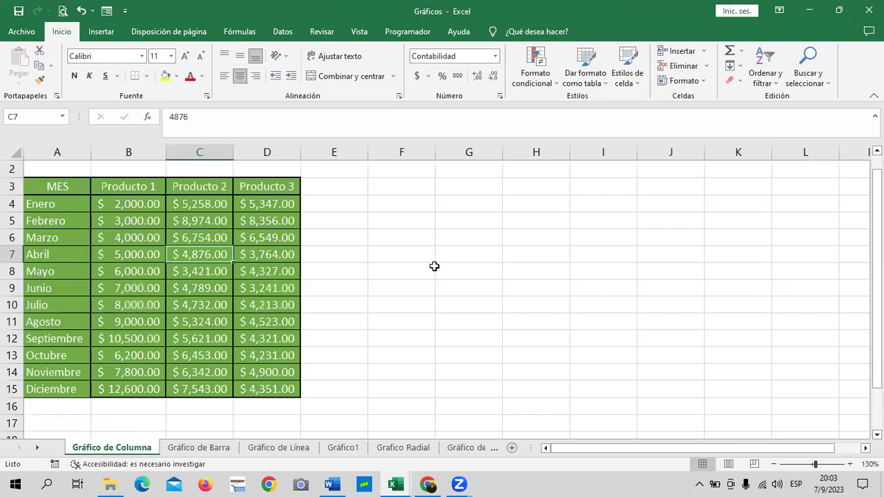
pyautogui.click(433, 268)
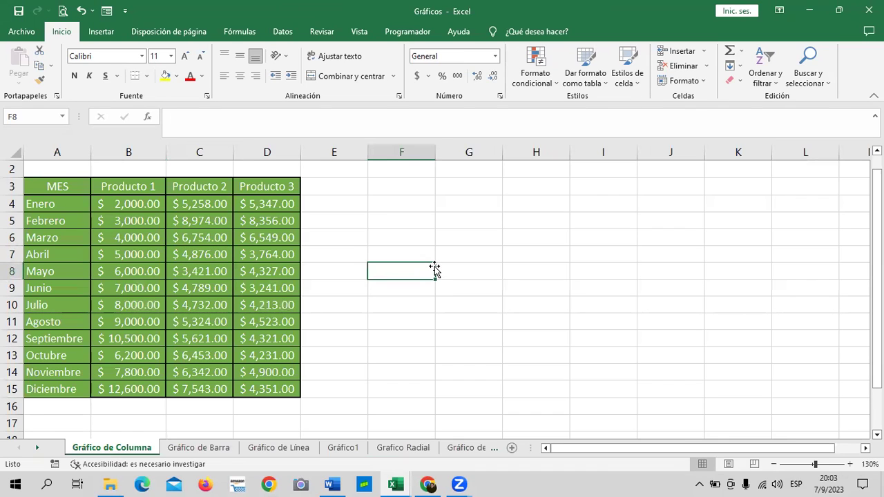
pyautogui.click(128, 204)
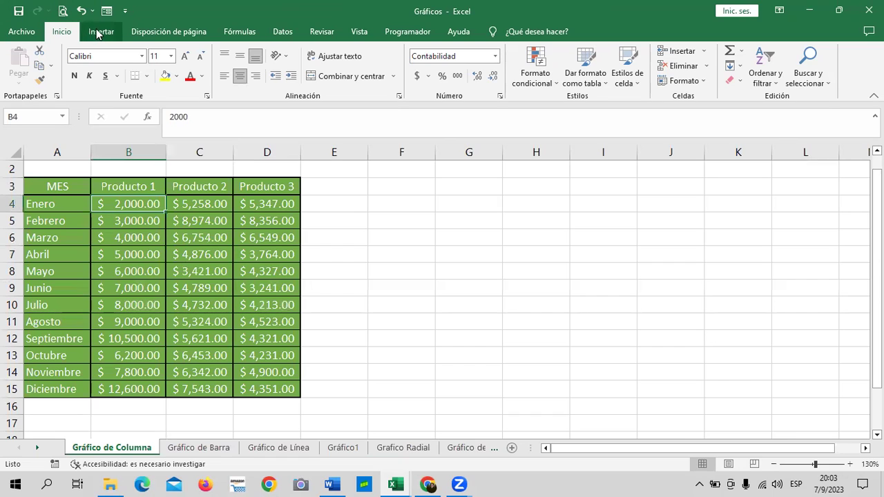
pyautogui.click(452, 219)
pyautogui.click(181, 254)
# Insert a Columnas 3D chart of the monthly Producto 1–3 sales table
pyautogui.keyDown('shift'); pyautogui.click(177, 238); pyautogui.keyUp('shift')
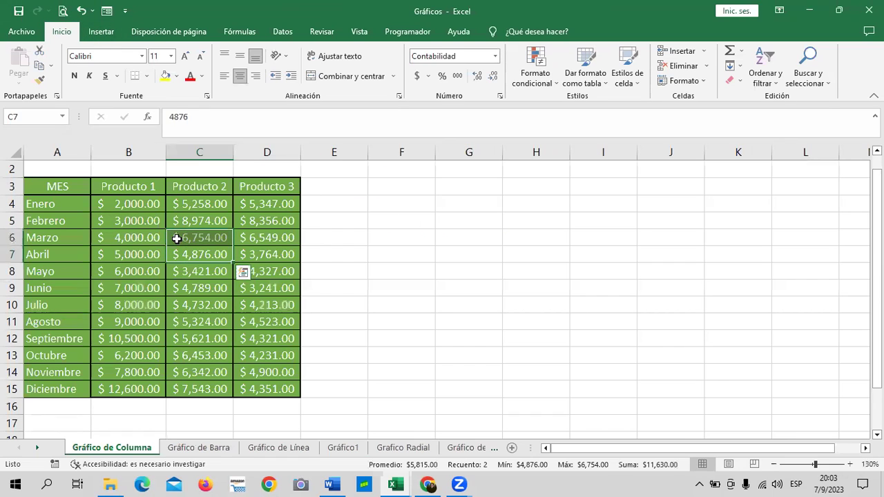
pyautogui.click(136, 238)
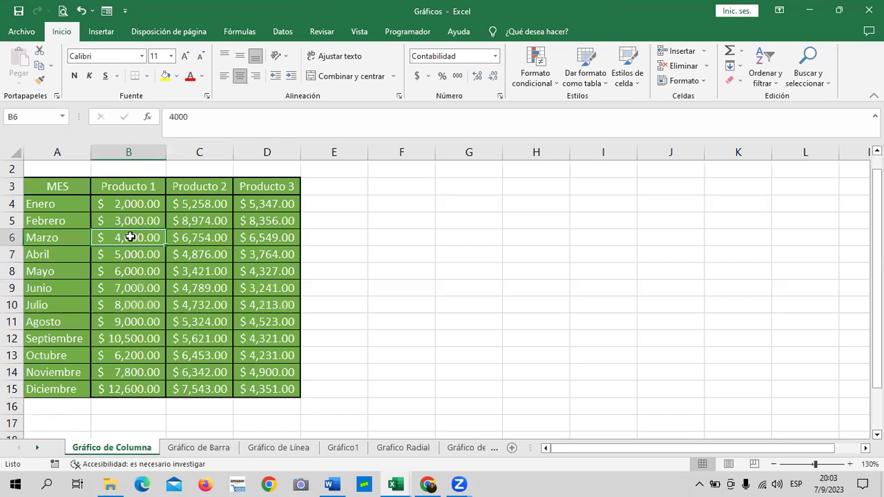
pyautogui.click(100, 33)
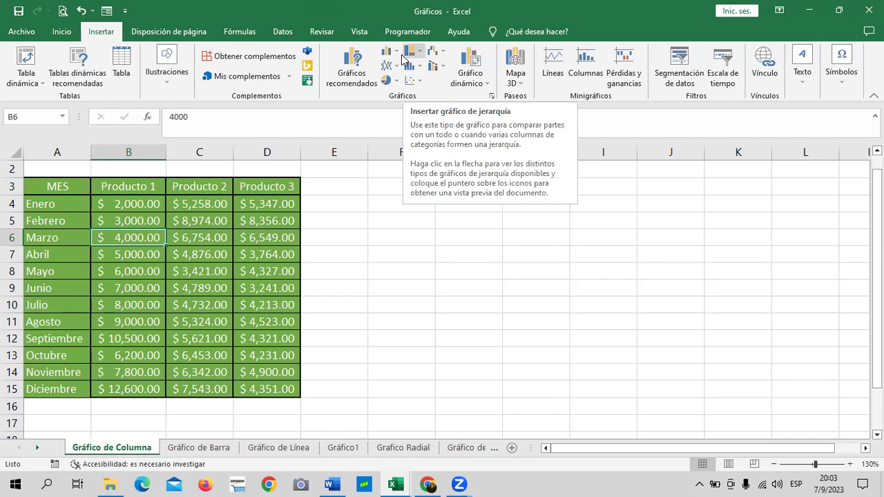
pyautogui.click(352, 69)
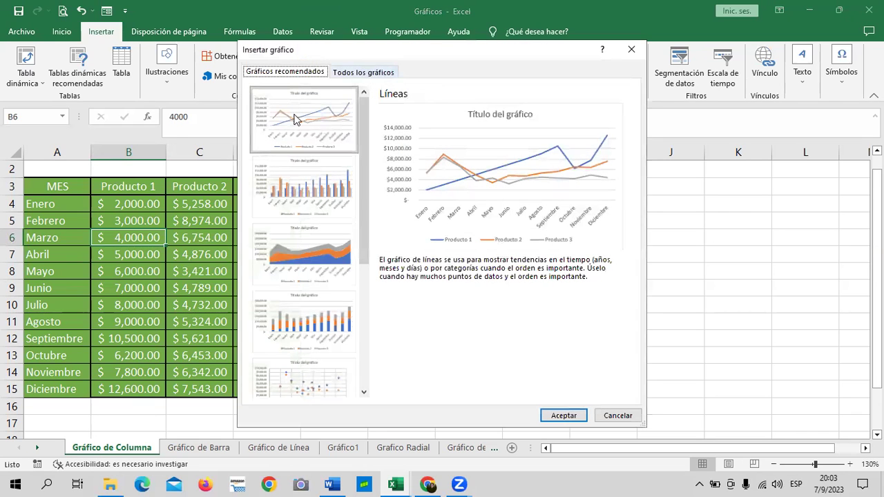
pyautogui.hotkey('ctrl', 'Tab')
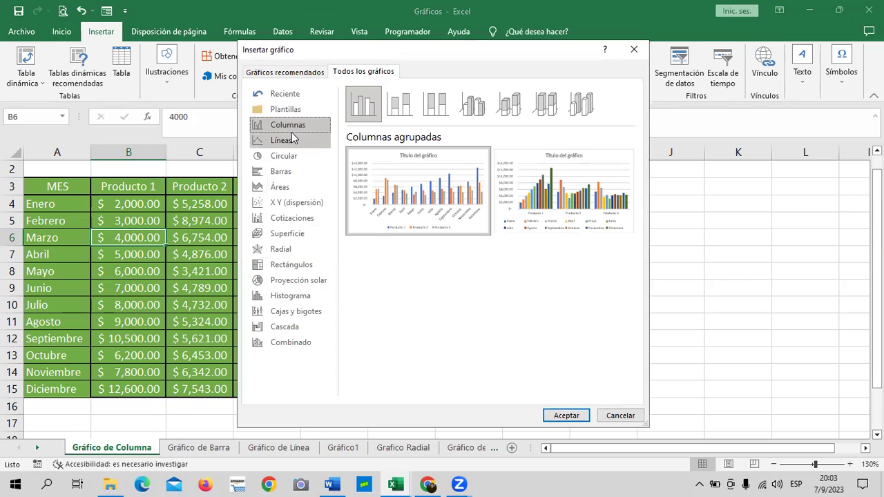
pyautogui.click(585, 106)
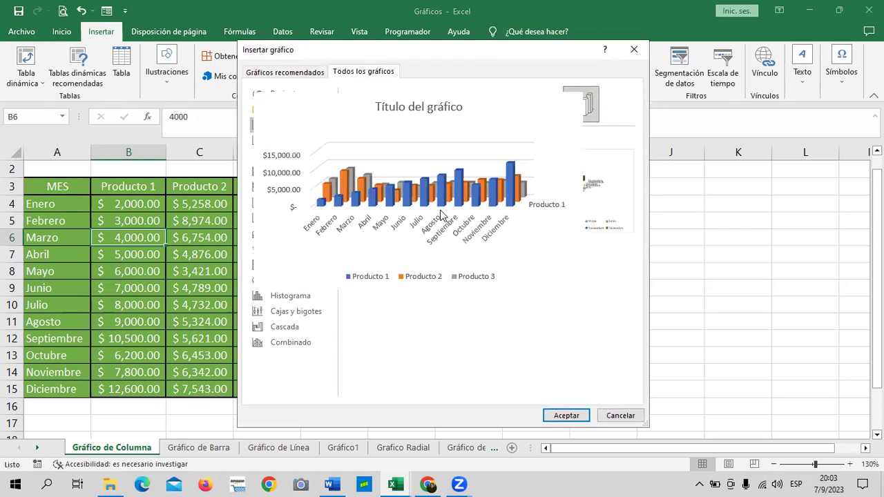
pyautogui.click(565, 415)
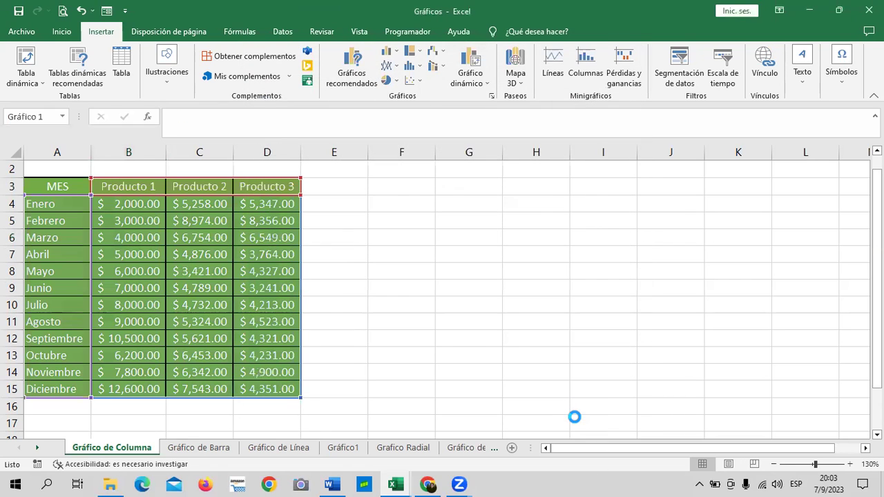
# Move the 3D chart to the right of the table and title it VENTA DE PRODUCTOS
pyautogui.moveTo(550, 200); pyautogui.dragTo(663, 183)
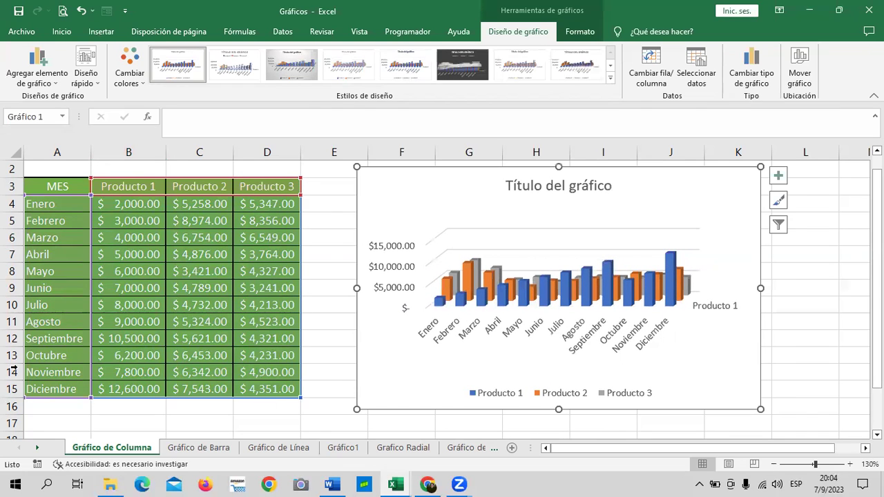
pyautogui.click(550, 185)
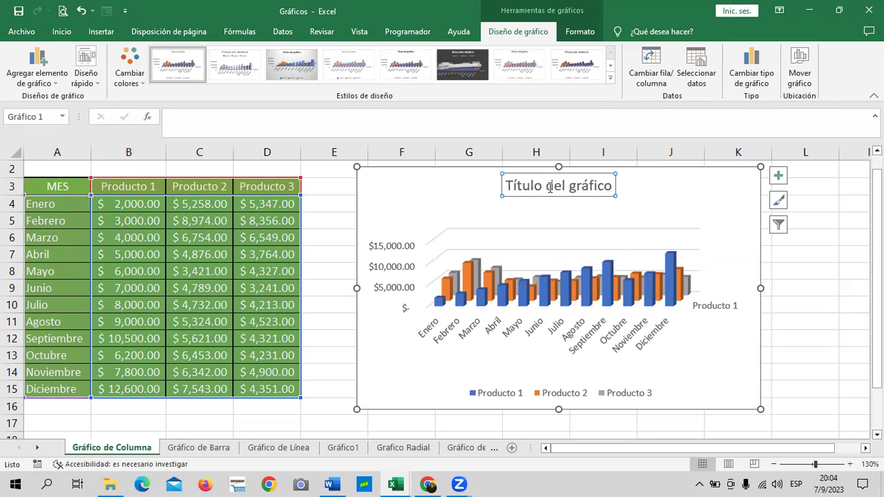
pyautogui.click(612, 186)
pyautogui.press('BackSpace')
pyautogui.press('BackSpace')
pyautogui.press('BackSpace')
pyautogui.press('BackSpace')
pyautogui.press('BackSpace')
pyautogui.press('BackSpace')
pyautogui.press('BackSpace')
pyautogui.press('BackSpace')
pyautogui.press('BackSpace')
pyautogui.press('BackSpace')
pyautogui.press('BackSpace')
pyautogui.press('BackSpace')
pyautogui.press('BackSpace')
pyautogui.press('BackSpace')
pyautogui.press('BackSpace')
pyautogui.press('BackSpace')
pyautogui.press('BackSpace')
pyautogui.press('BackSpace')
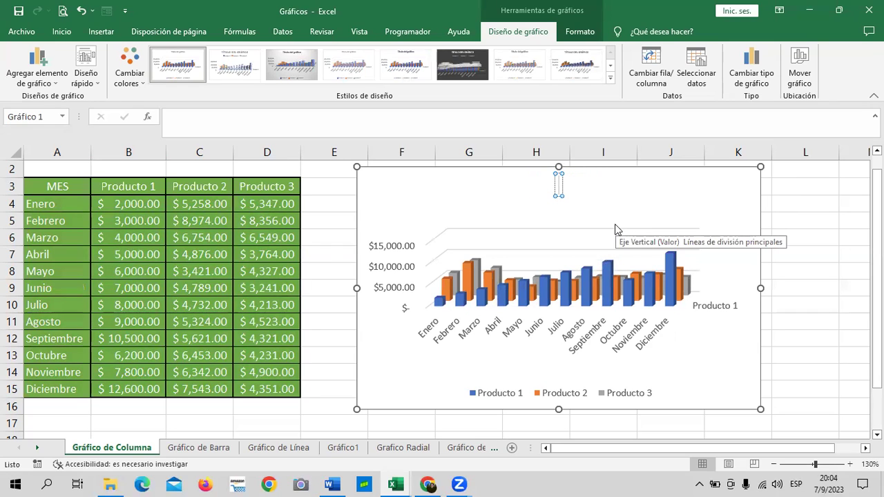
pyautogui.write('ventas')
pyautogui.press('BackSpace')
pyautogui.press('BackSpace')
pyautogui.press('BackSpace')
pyautogui.press('BackSpace')
pyautogui.press('BackSpace')
pyautogui.press('BackSpace')
pyautogui.press('capslock')
pyautogui.write('VENTA DE PRODUCTOS')
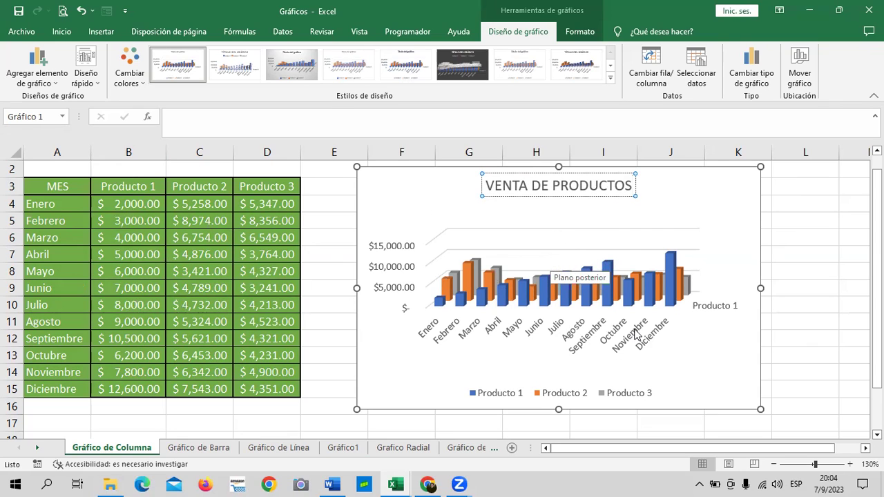
# Change September's Producto 1 value in cell B12 to 6000
pyautogui.click(813, 229)
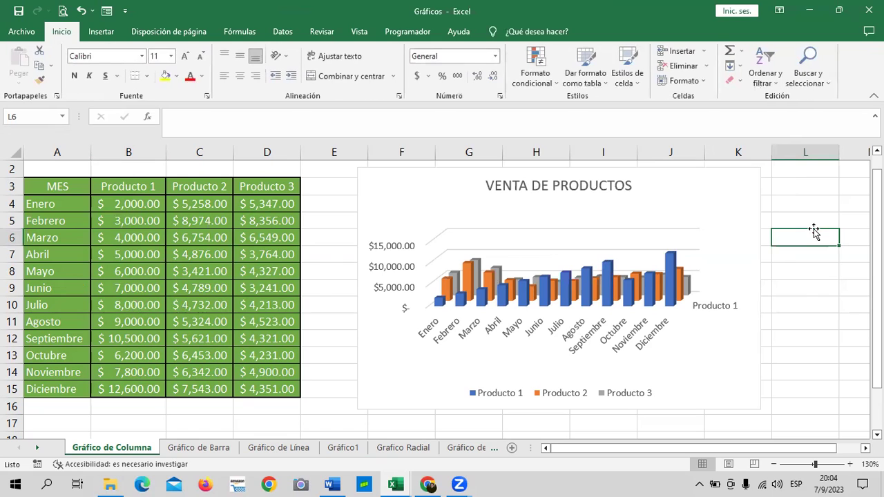
pyautogui.click(596, 242)
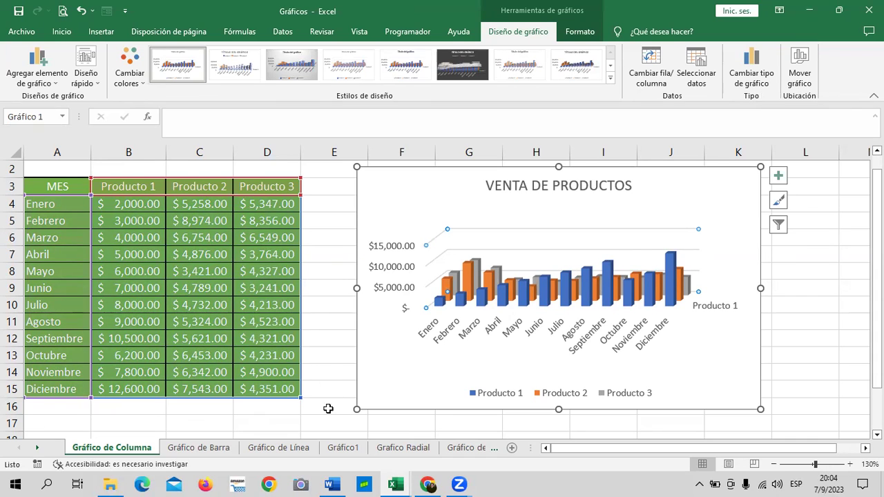
pyautogui.click(118, 390)
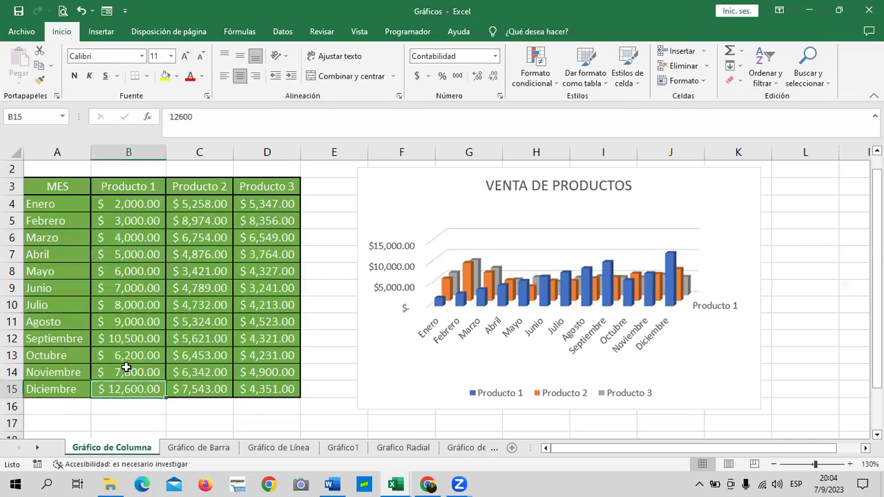
pyautogui.click(147, 339)
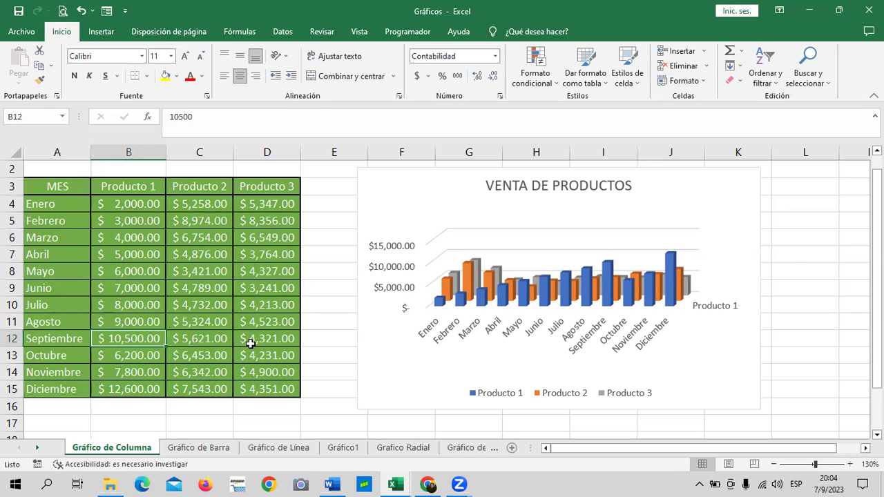
pyautogui.write('6')
pyautogui.press('Return')
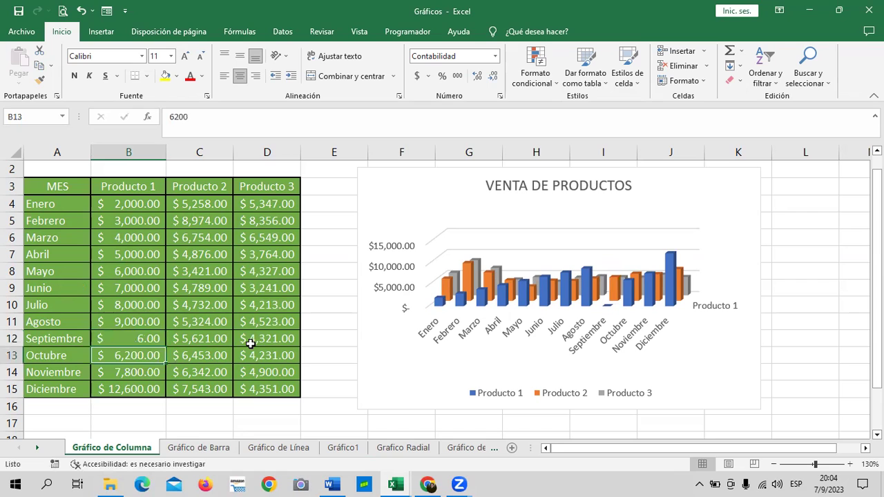
pyautogui.click(157, 342)
pyautogui.doubleClick(162, 343)
pyautogui.write('000')
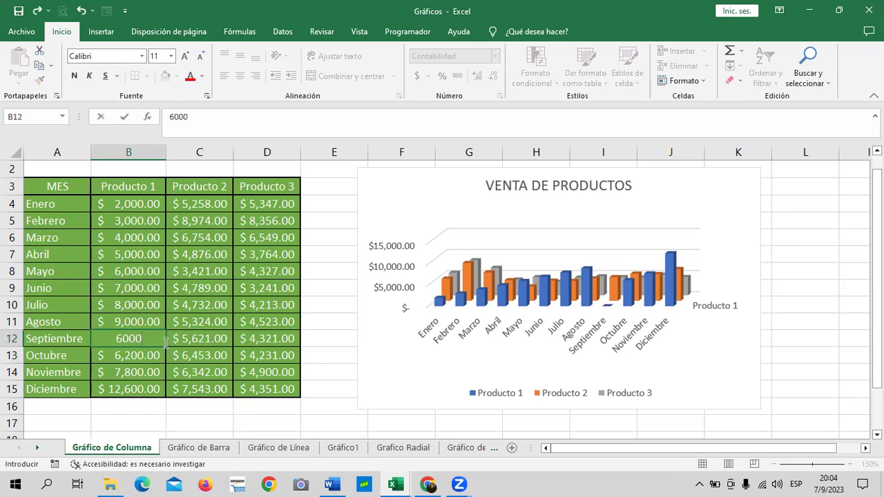
pyautogui.press('Return')
# Change December's Producto 1 value in cell B15 to 8000
pyautogui.click(138, 391)
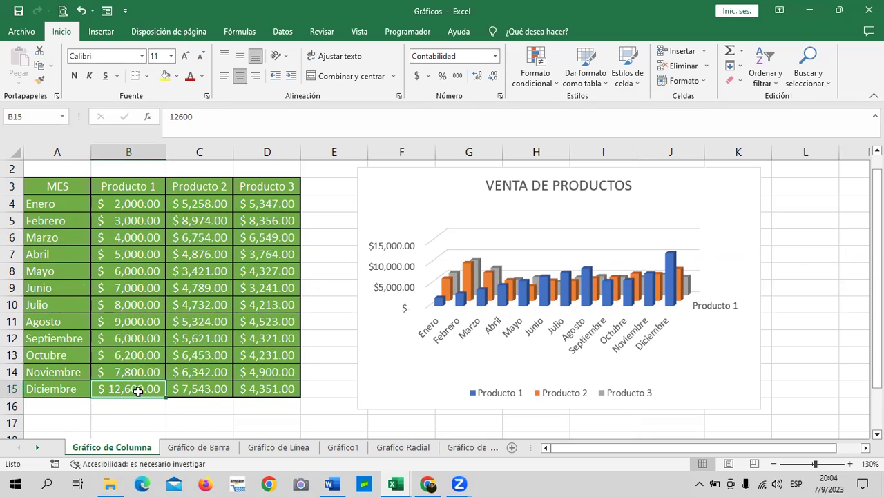
pyautogui.doubleClick(138, 391)
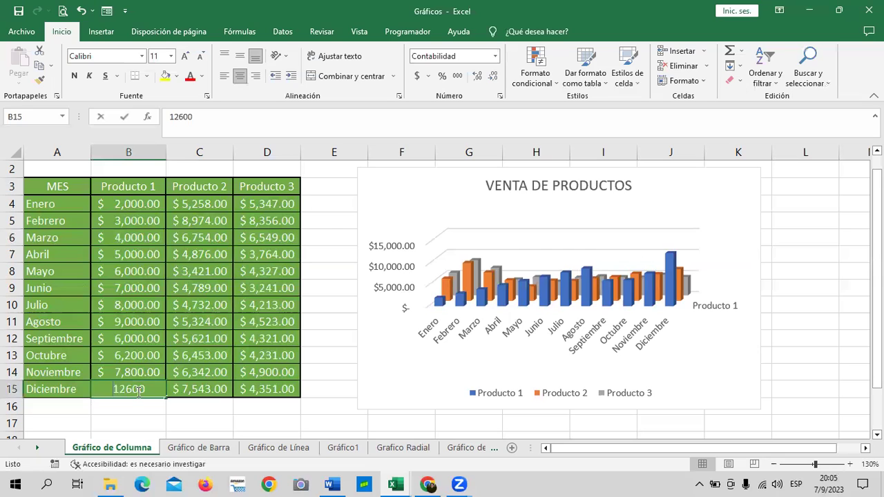
pyautogui.write('8000')
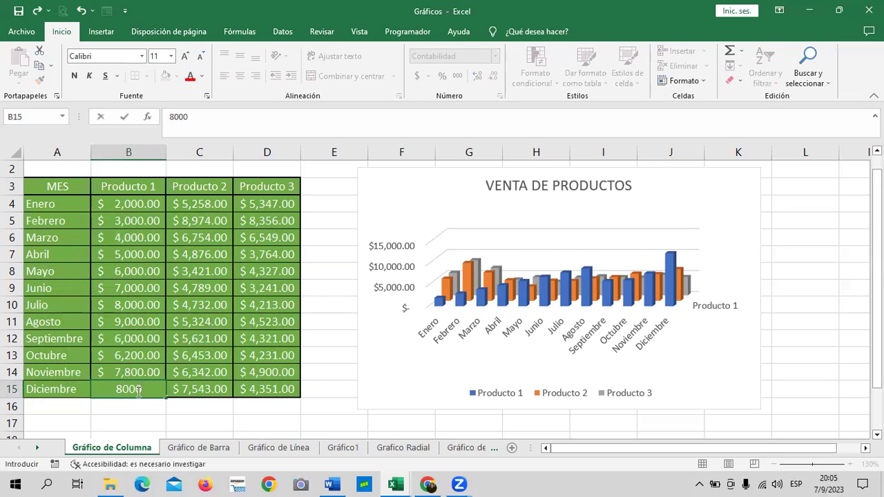
pyautogui.press('Return')
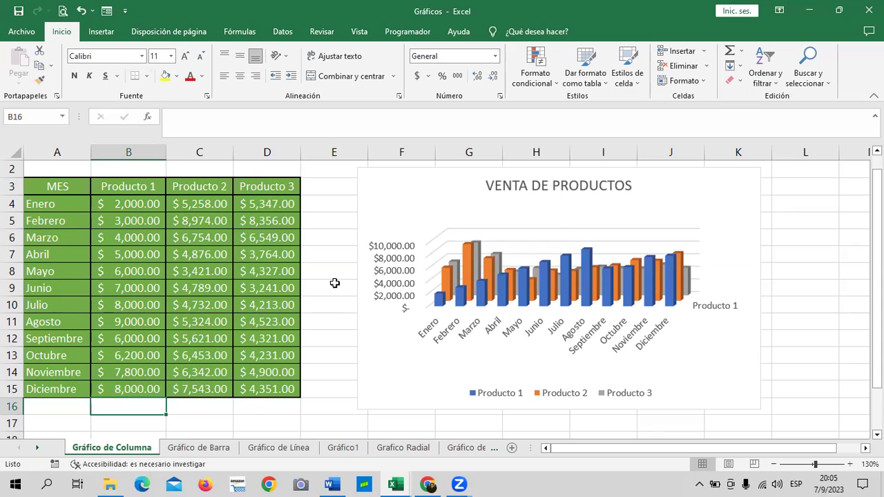
# Shift the VENTA DE PRODUCTOS chart slightly left, right beside the sales table
pyautogui.click(703, 204)
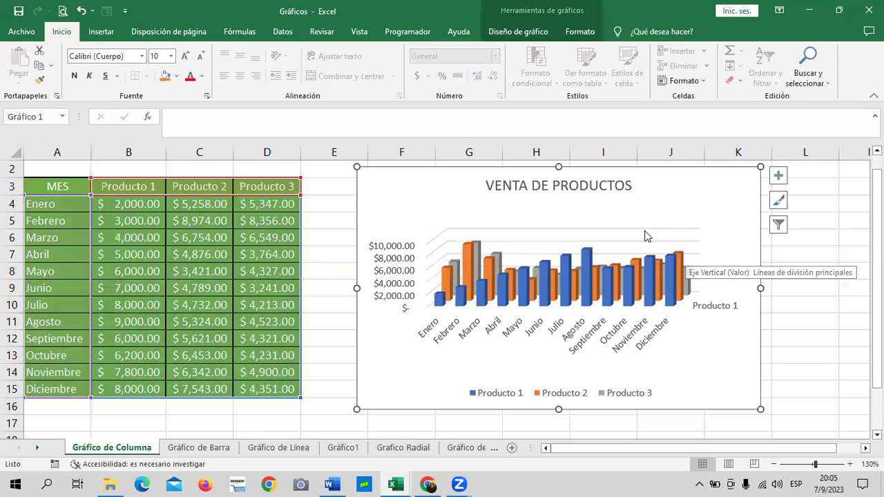
pyautogui.click(610, 393)
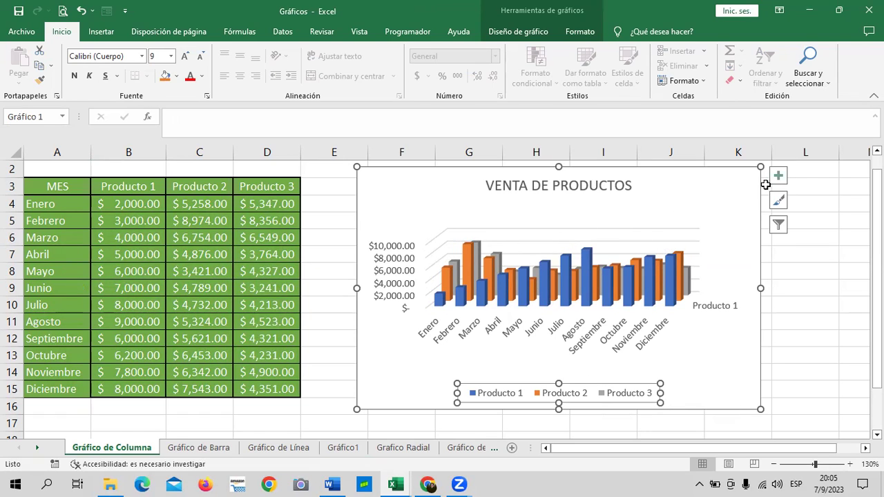
pyautogui.moveTo(714, 184); pyautogui.dragTo(680, 185)
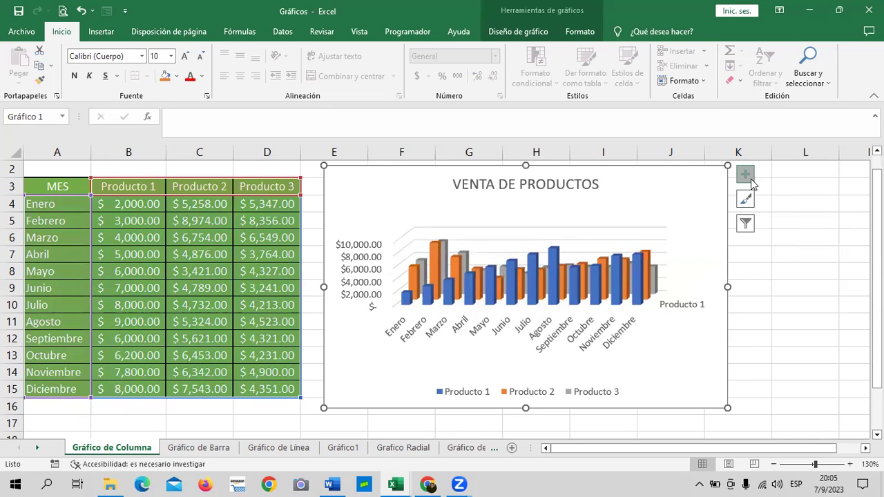
pyautogui.click(750, 181)
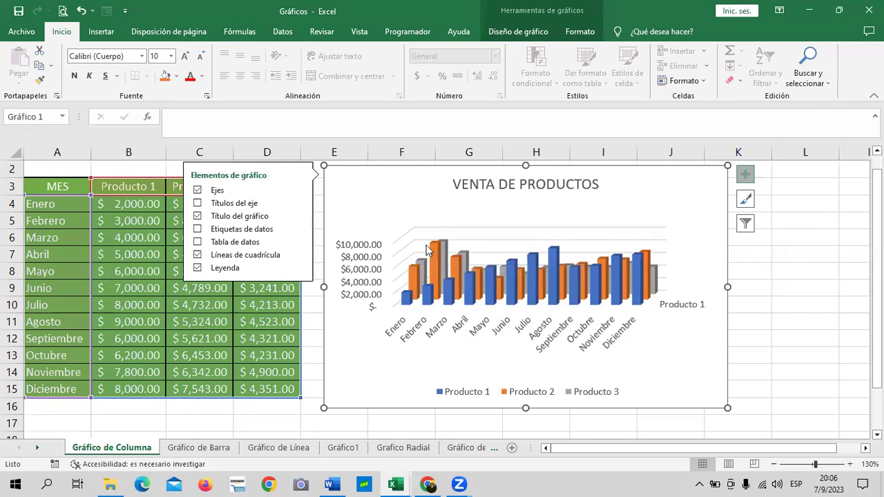
# Place the legend at the top (Arriba) and delete the stray Producto 1 label
pyautogui.click(257, 272)
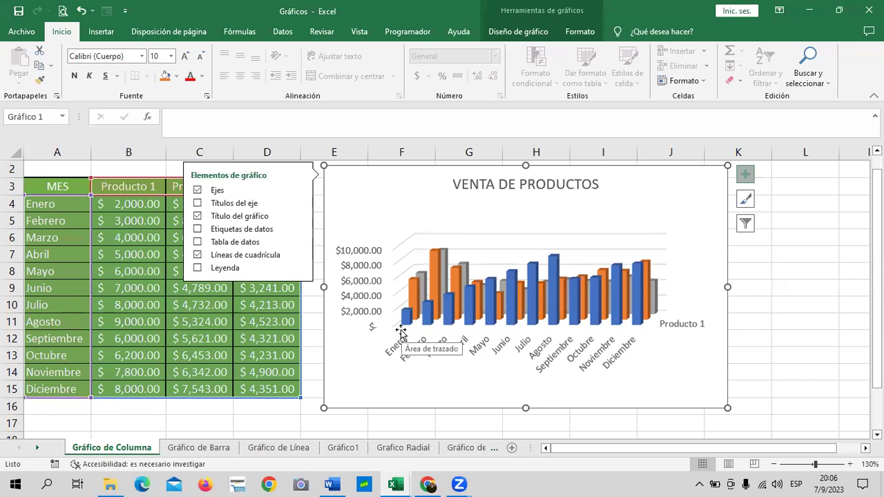
pyautogui.click(214, 269)
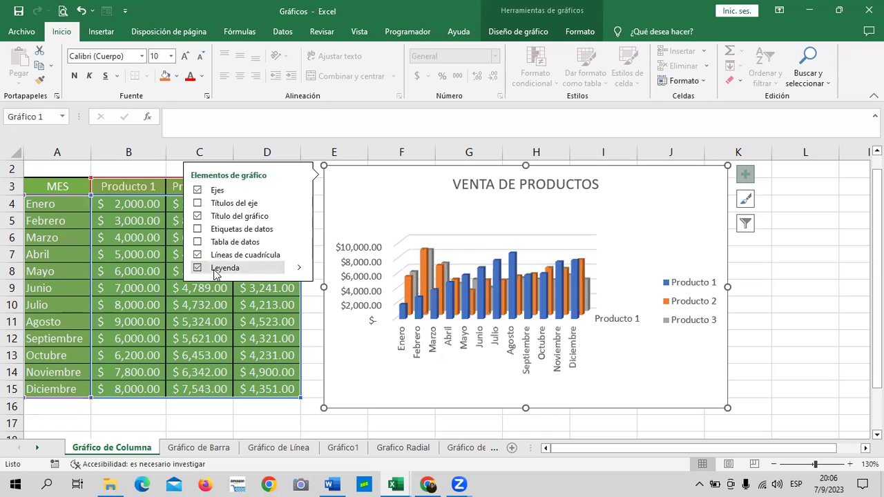
pyautogui.click(300, 271)
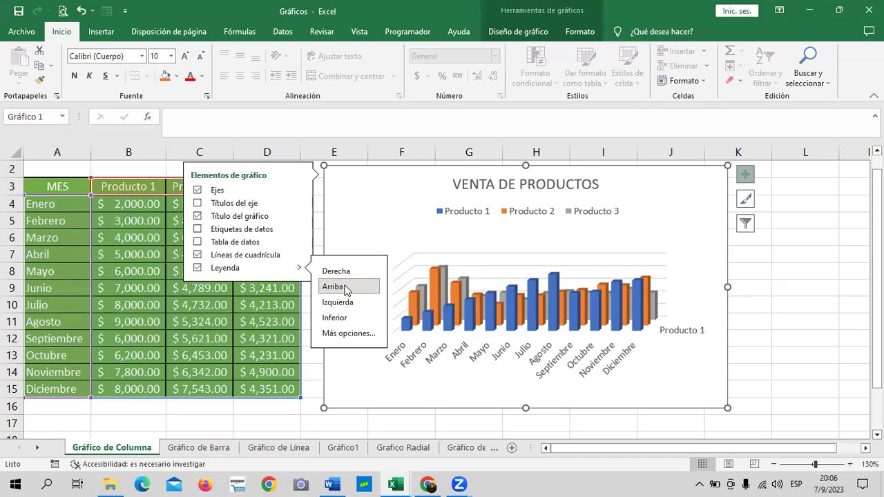
pyautogui.click(677, 335)
pyautogui.press('Delete')
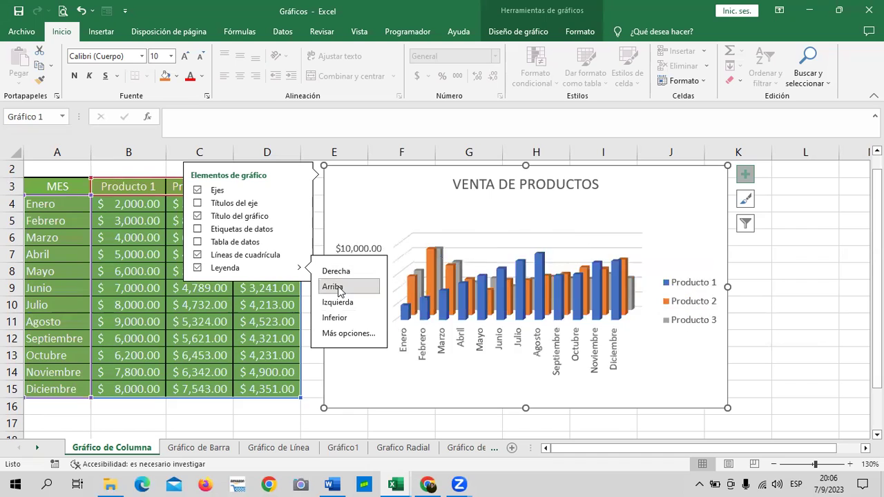
pyautogui.click(778, 307)
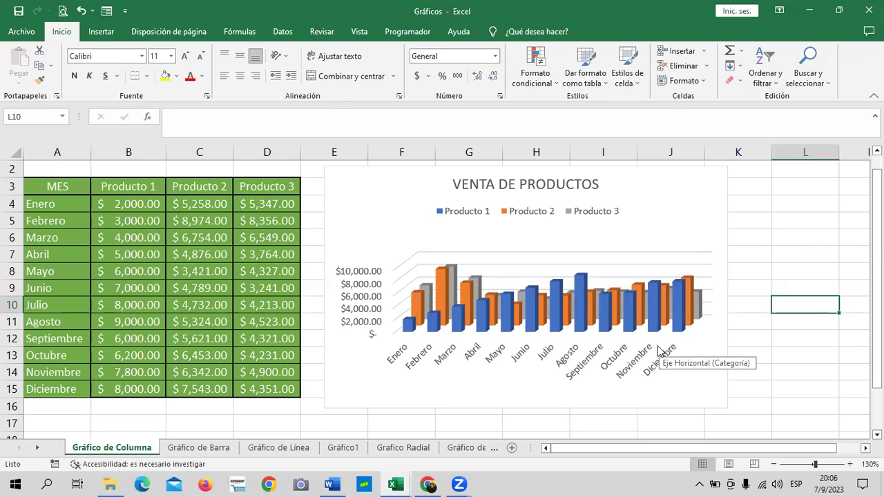
# Apply chart style Estilo 11 to the VENTA DE PRODUCTOS chart after previewing the dark style
pyautogui.click(678, 201)
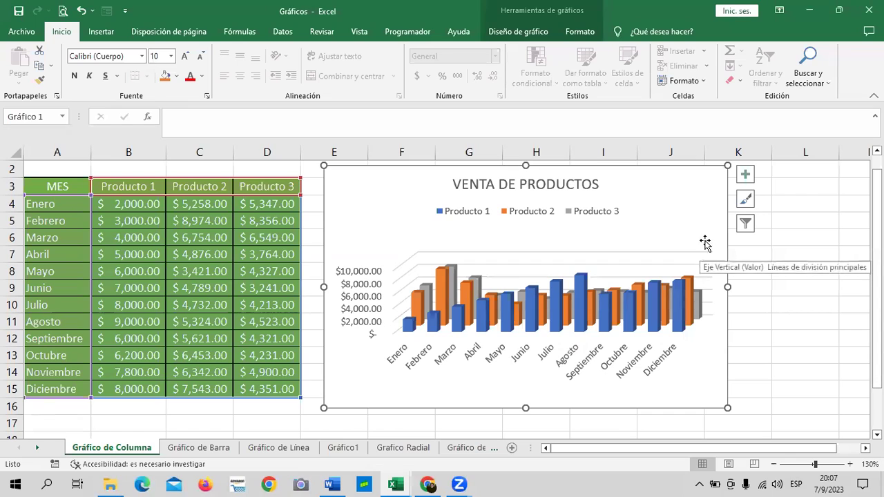
pyautogui.click(745, 201)
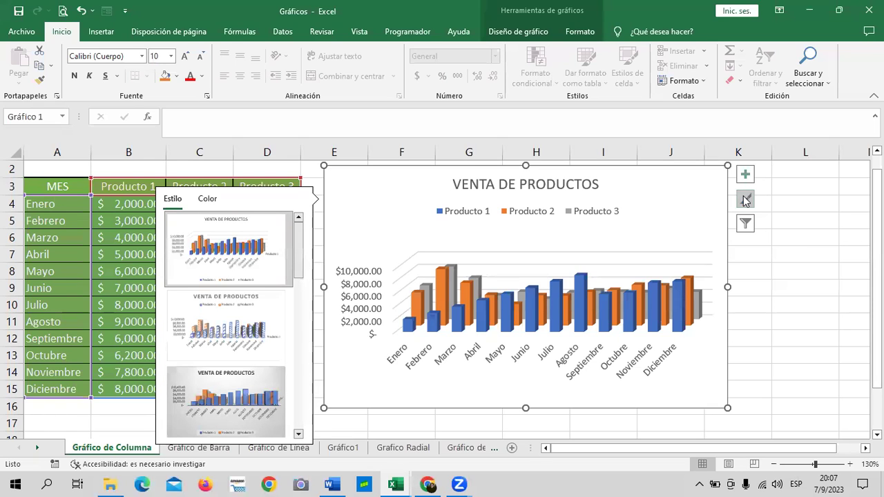
pyautogui.scroll(-1, 297, 248)
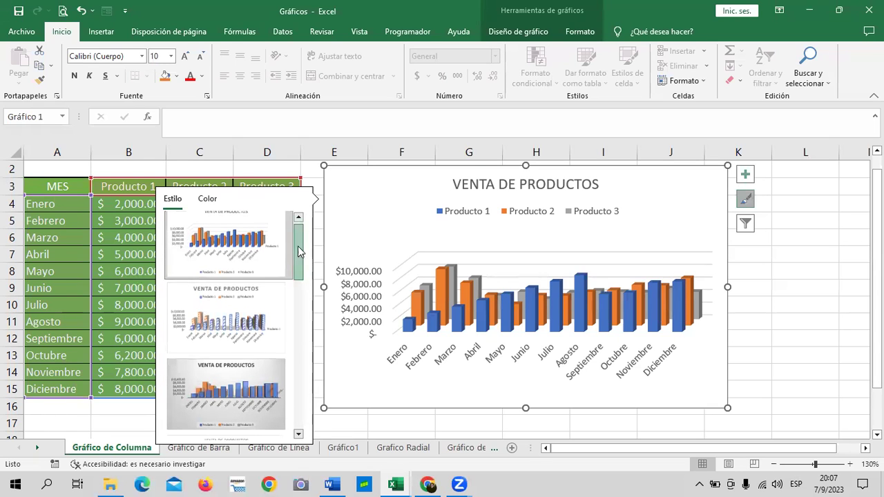
pyautogui.scroll(-2, 297, 246)
pyautogui.scroll(-2, 298, 246)
pyautogui.scroll(-1, 298, 245)
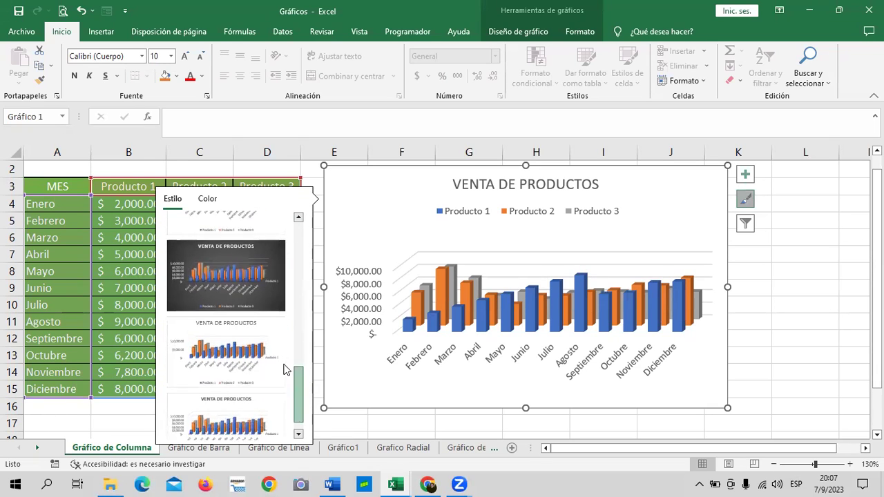
pyautogui.click(248, 258)
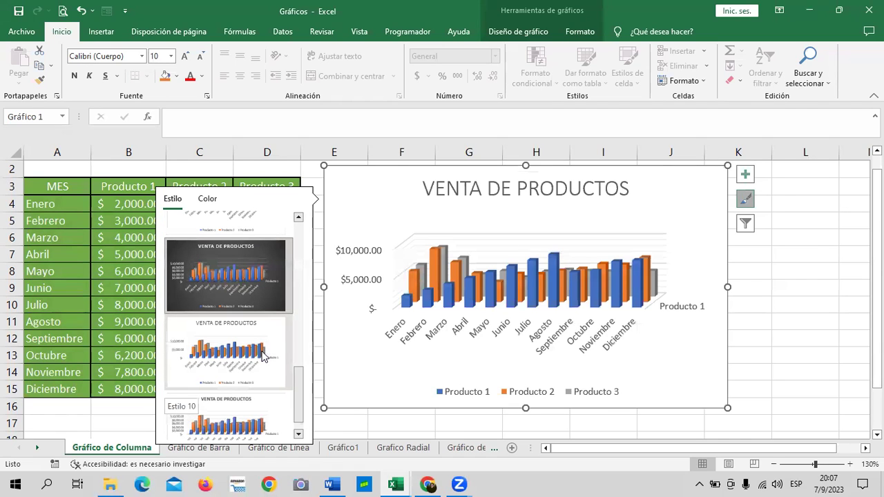
pyautogui.click(255, 425)
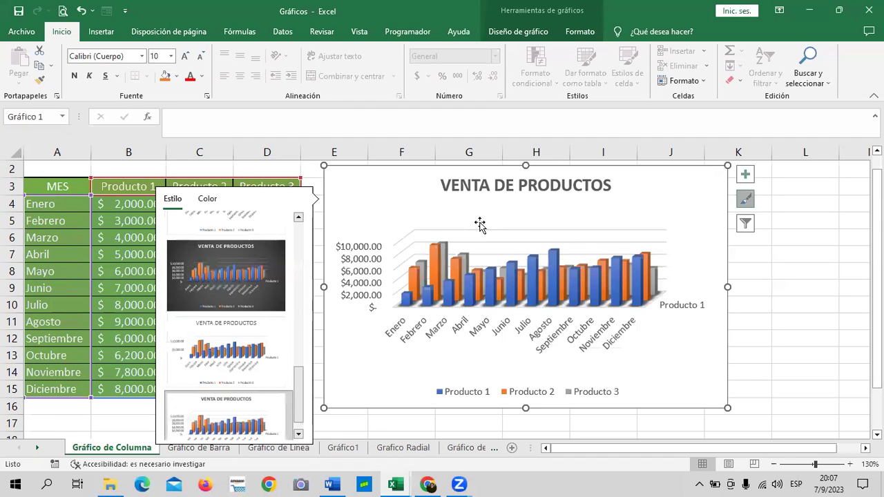
pyautogui.click(786, 283)
pyautogui.click(690, 187)
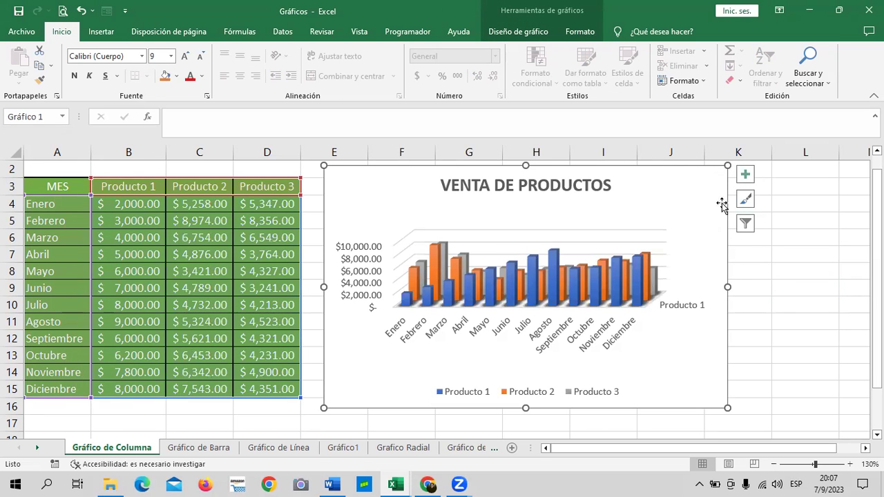
# Filter the chart to show only the Producto 1 series
pyautogui.click(746, 224)
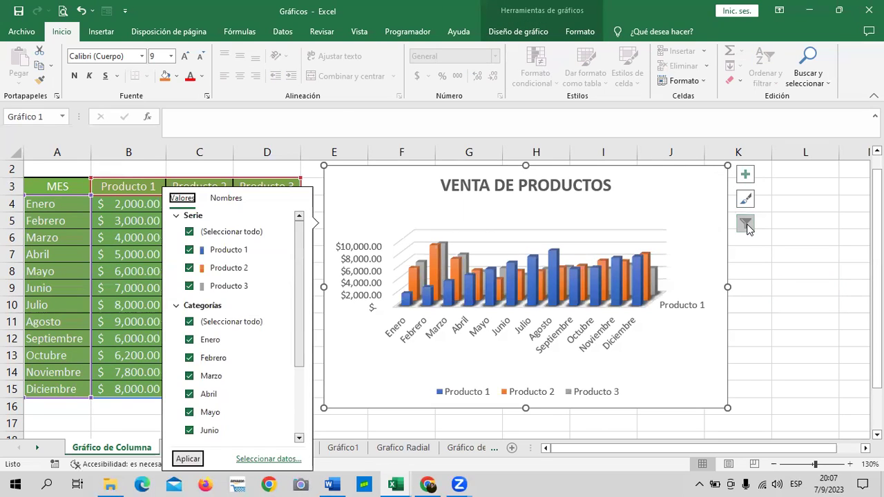
pyautogui.click(190, 235)
pyautogui.click(189, 233)
pyautogui.click(191, 249)
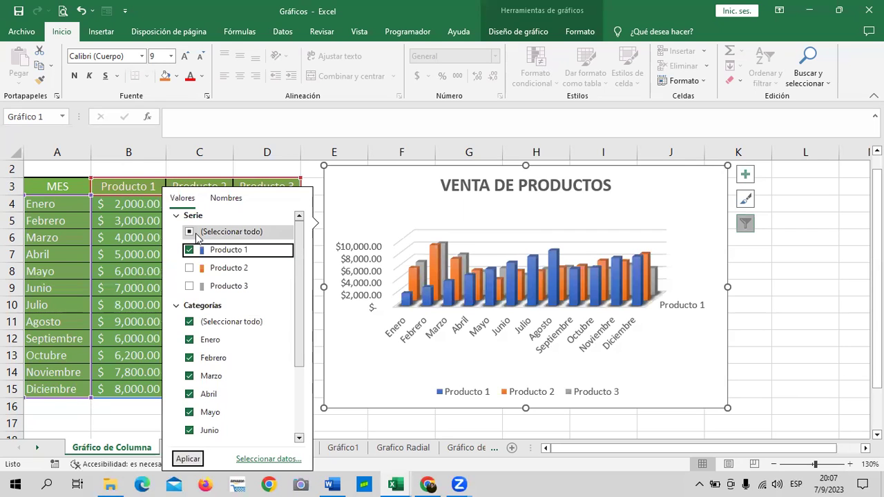
pyautogui.click(187, 458)
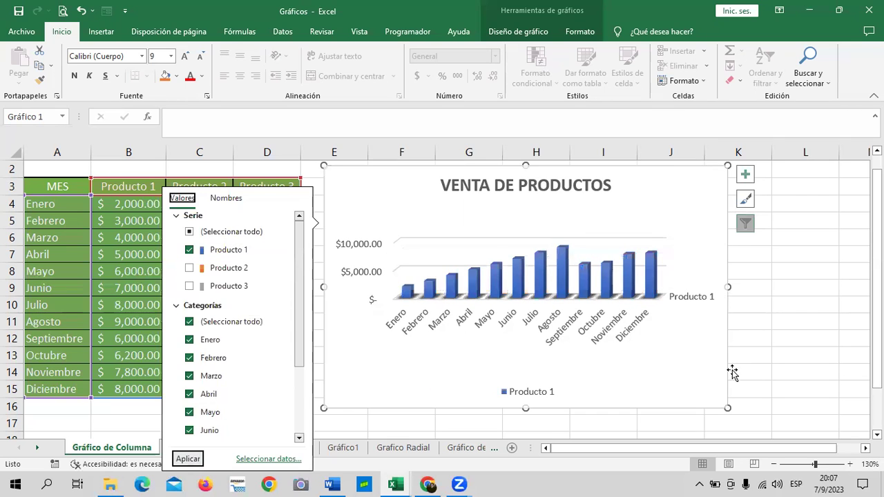
pyautogui.click(789, 327)
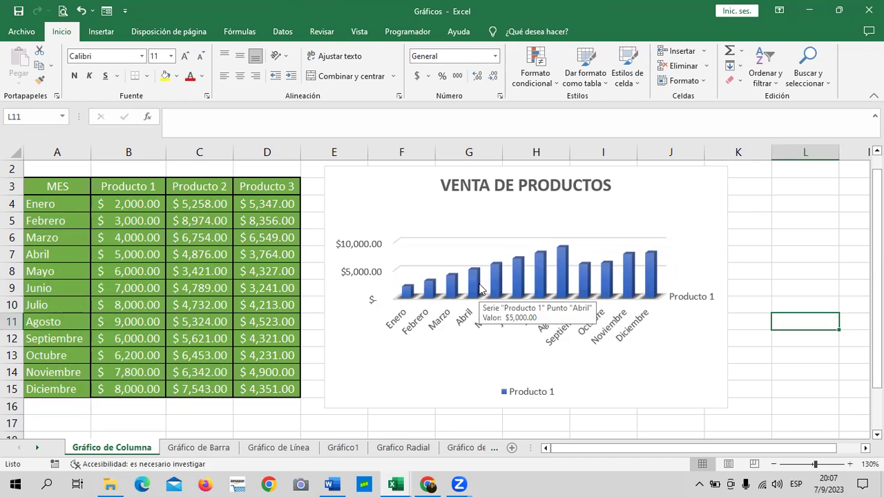
# Select the Producto 1 columns and open their series formatting with Ctrl+1
pyautogui.click(630, 289)
pyautogui.click(649, 262)
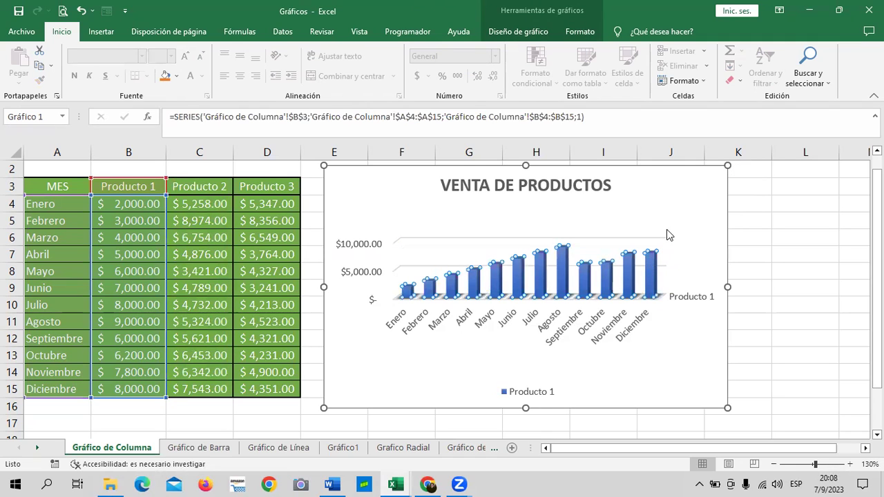
pyautogui.hotkey('ctrl', '1')
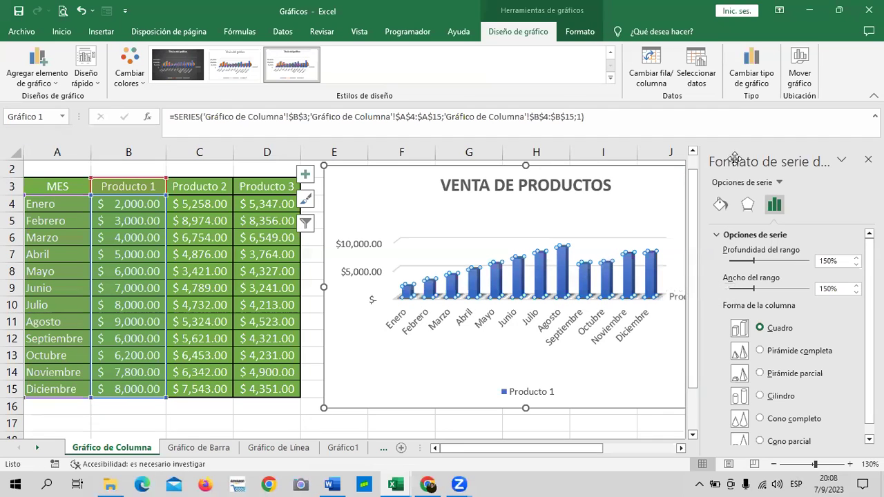
# Close the Formato de serie de datos pane and open Formato del área del gráfico instead
pyautogui.click(869, 159)
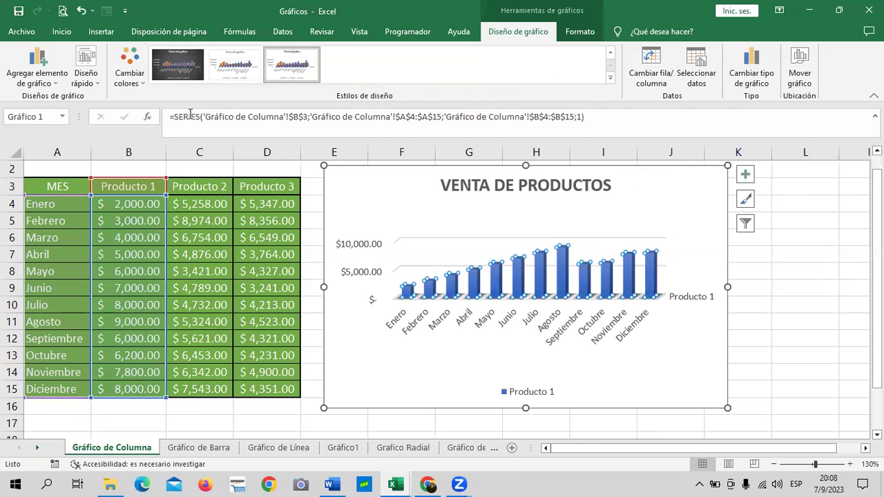
pyautogui.click(654, 188)
pyautogui.doubleClick(655, 188)
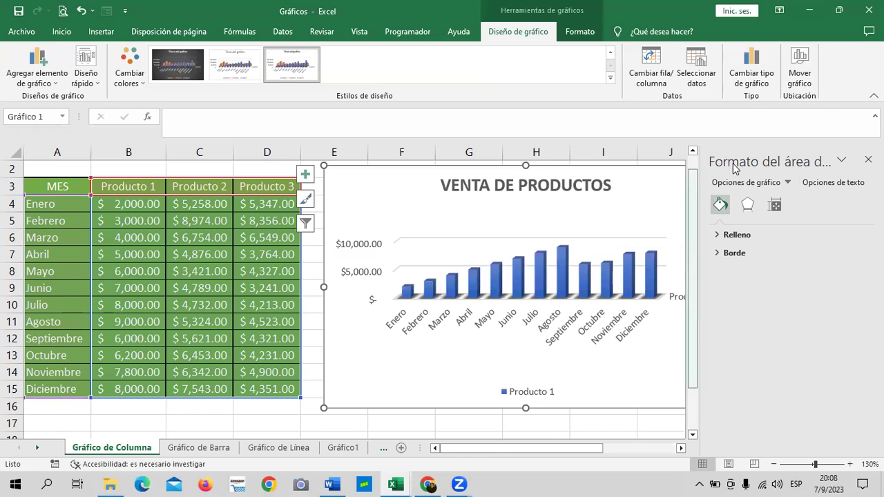
# Give the chart area a black Shape Styles background, after trying Oro Énfasis 4, and close the format pane
pyautogui.click(577, 32)
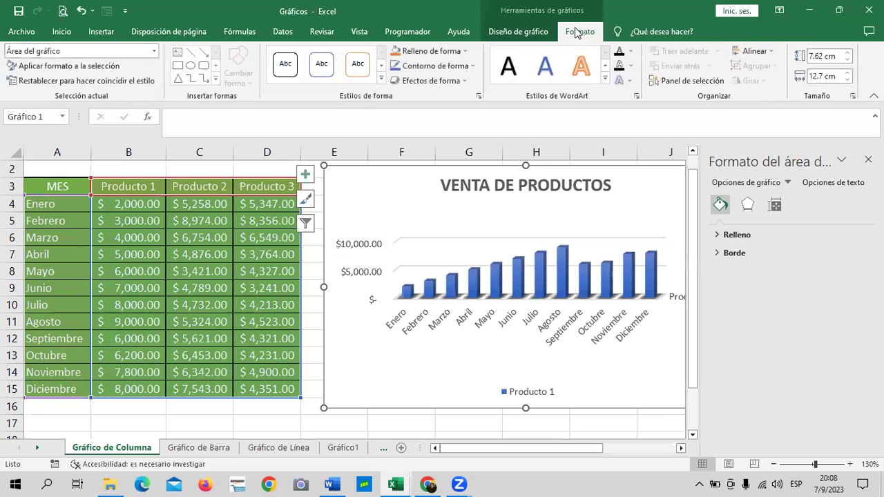
pyautogui.click(382, 79)
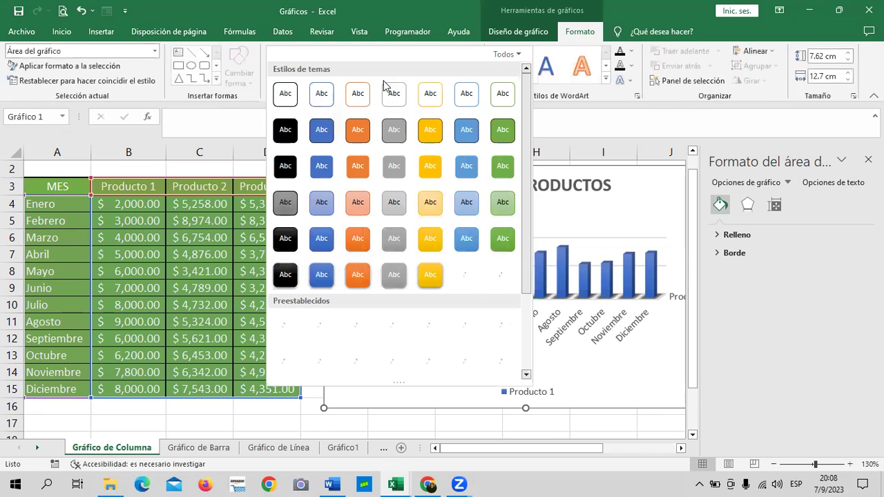
pyautogui.click(286, 131)
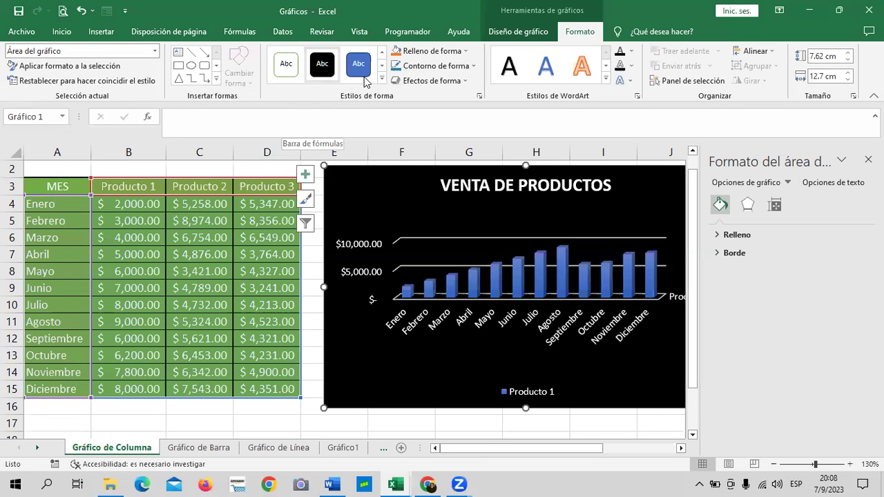
pyautogui.click(382, 80)
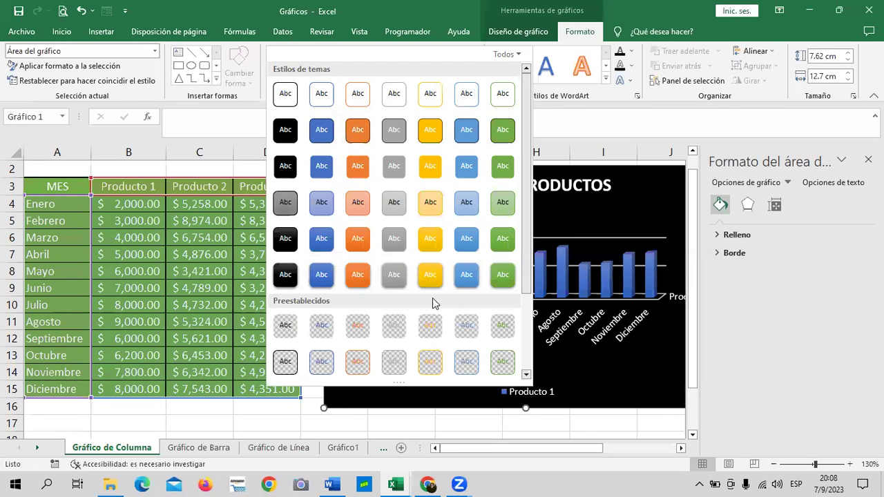
pyautogui.press('Escape')
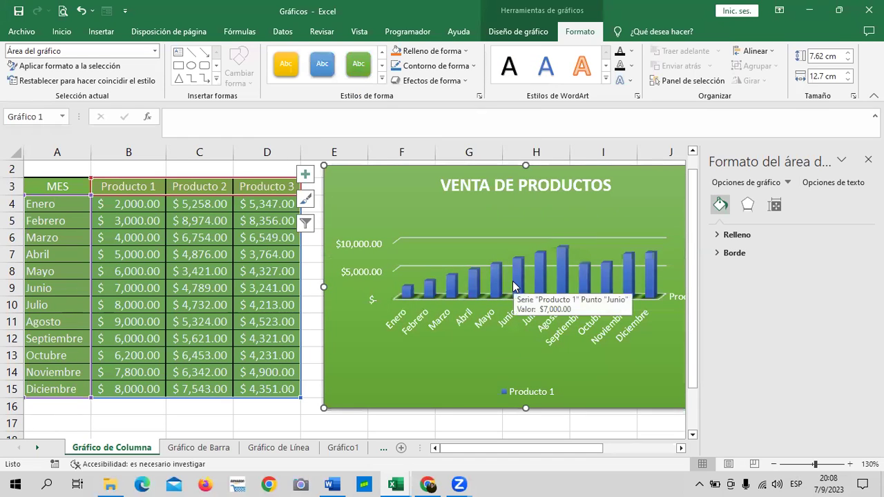
pyautogui.click(382, 81)
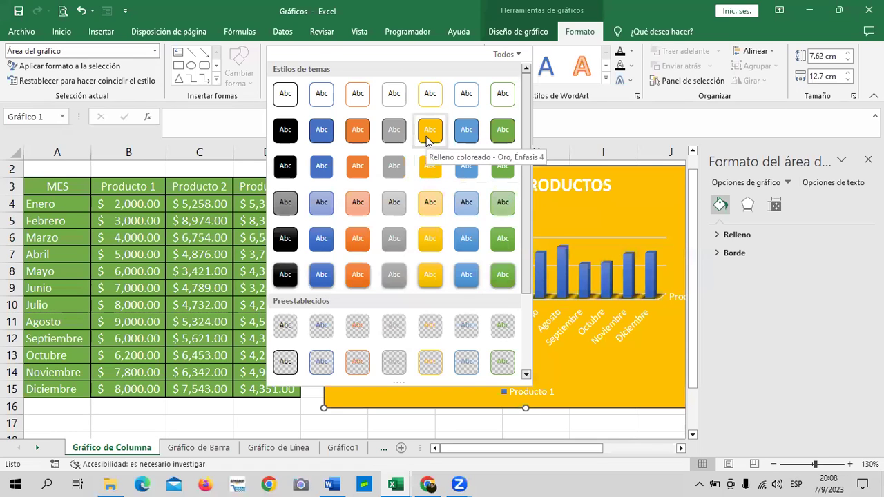
pyautogui.click(426, 136)
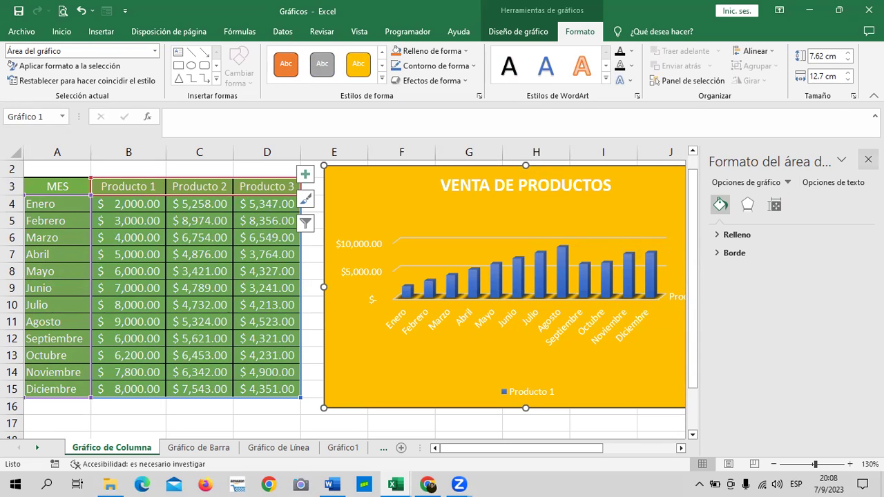
pyautogui.click(868, 159)
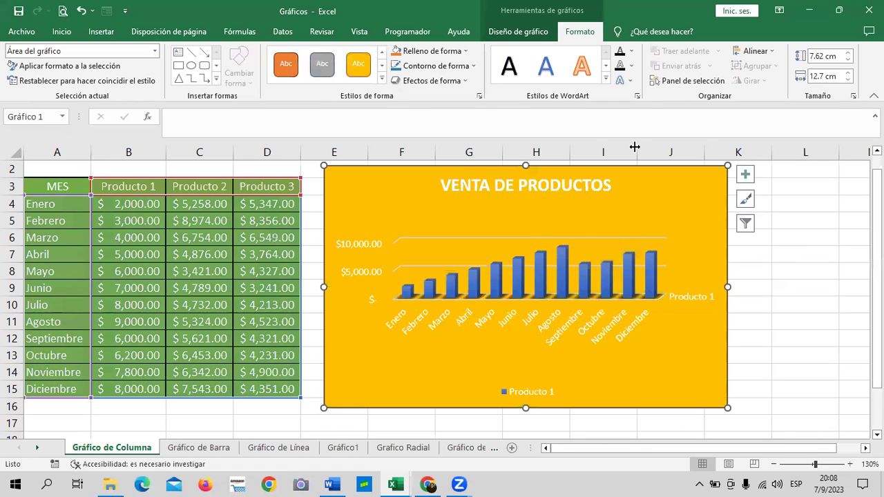
pyautogui.click(382, 83)
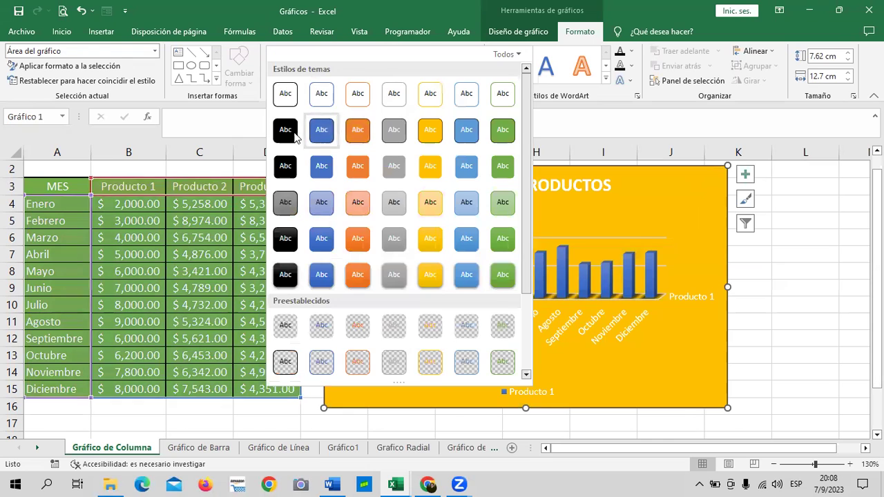
pyautogui.press('Escape')
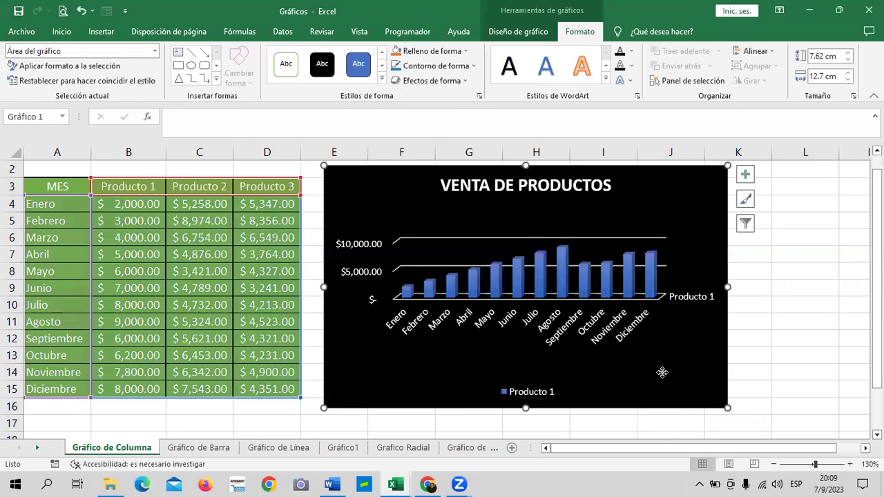
# Fill the Producto 1 columns with Púrpura via Shape Fill
pyautogui.click(649, 282)
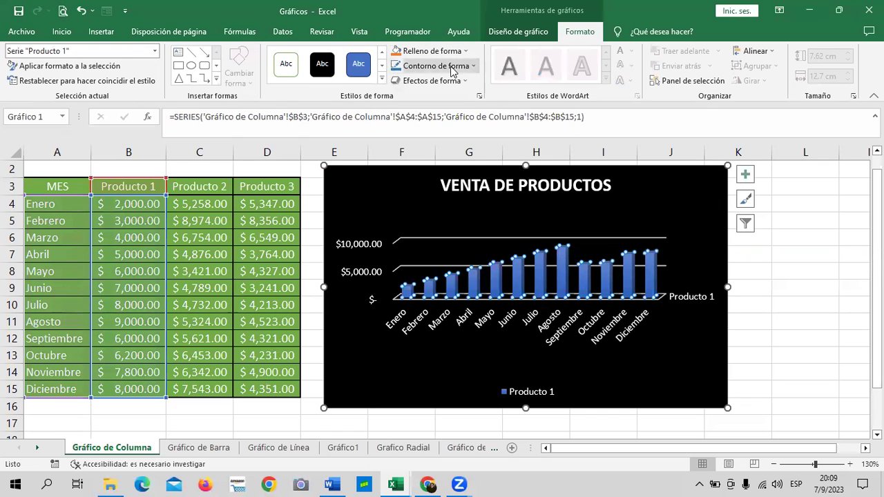
pyautogui.click(465, 49)
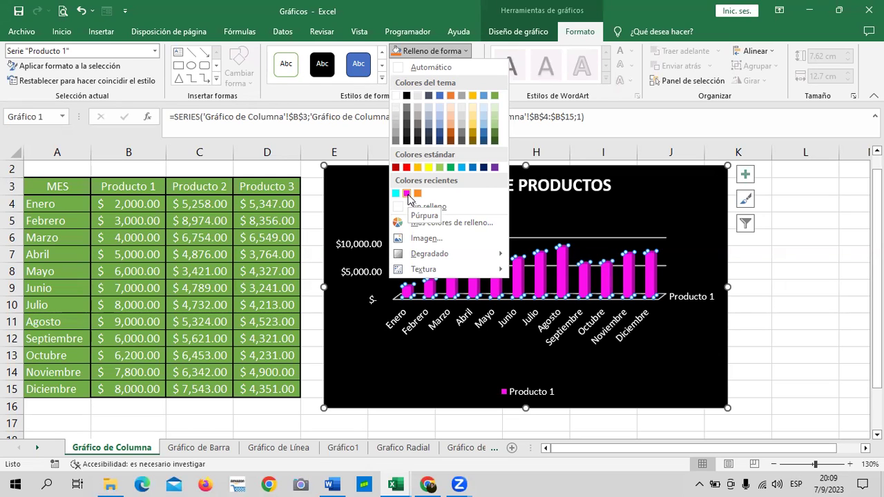
pyautogui.click(408, 195)
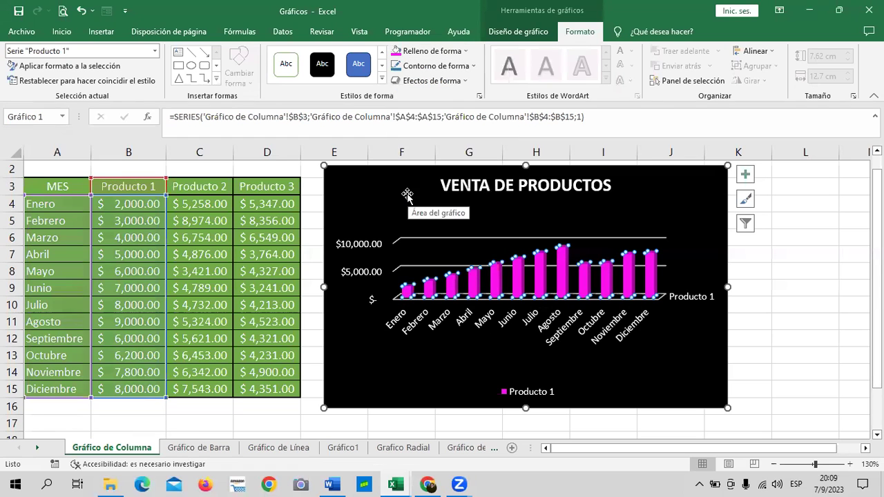
pyautogui.click(744, 343)
pyautogui.click(682, 364)
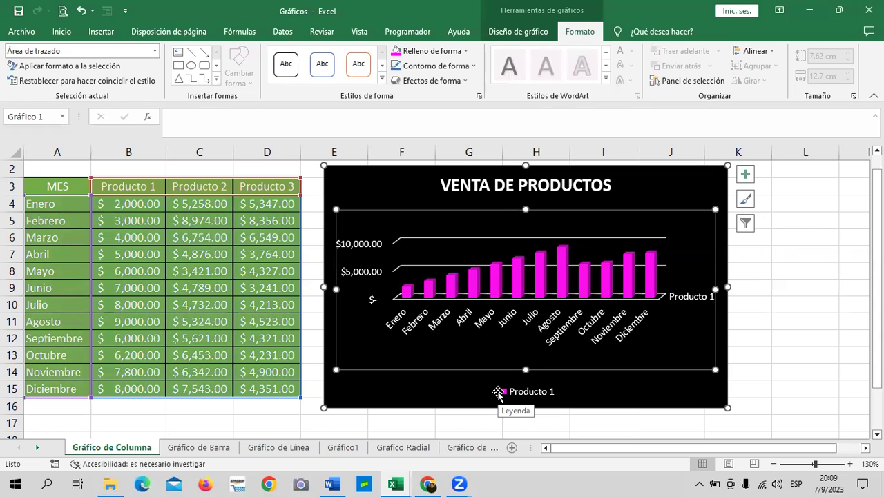
# Switch the chart filter from Producto 1 to only Producto 2
pyautogui.click(685, 189)
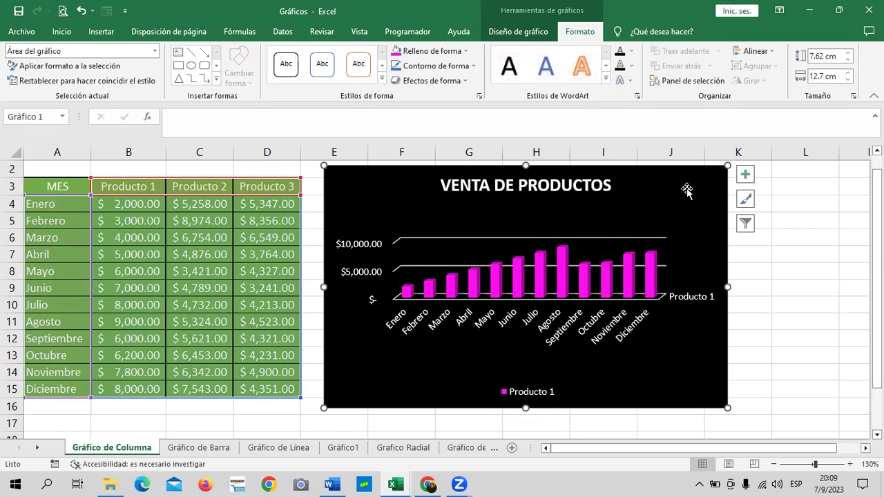
pyautogui.click(745, 223)
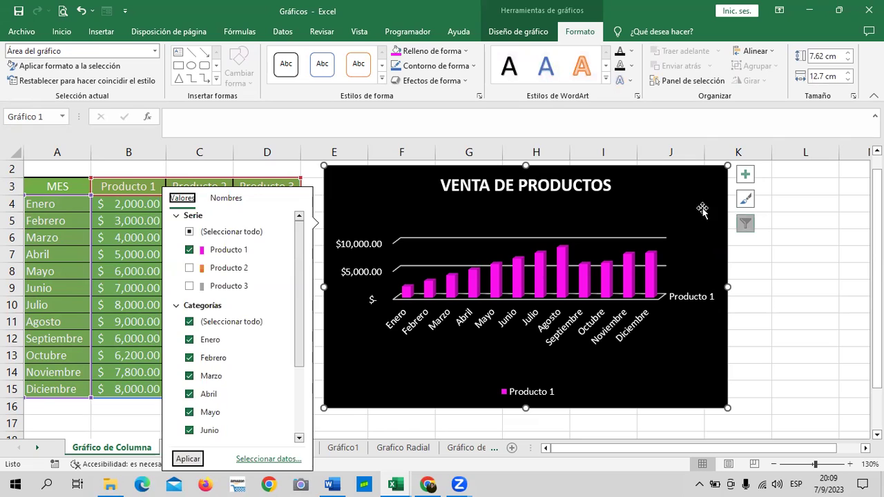
pyautogui.click(190, 232)
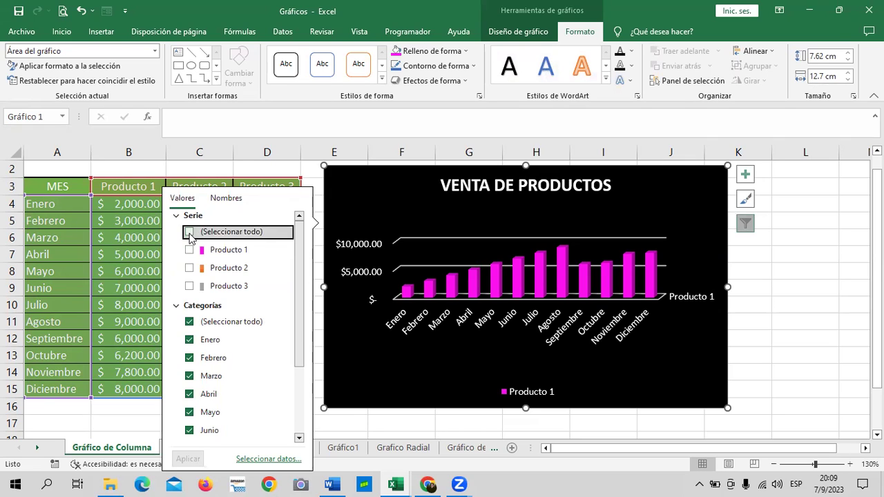
pyautogui.click(190, 269)
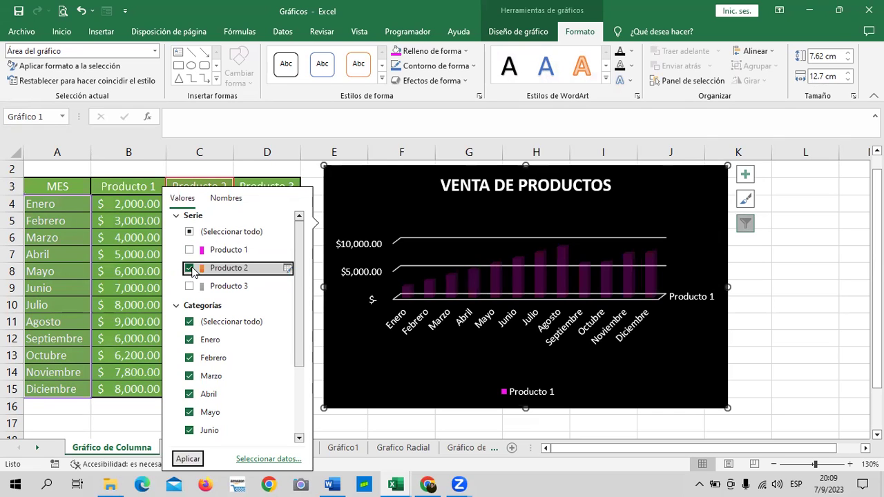
pyautogui.click(186, 457)
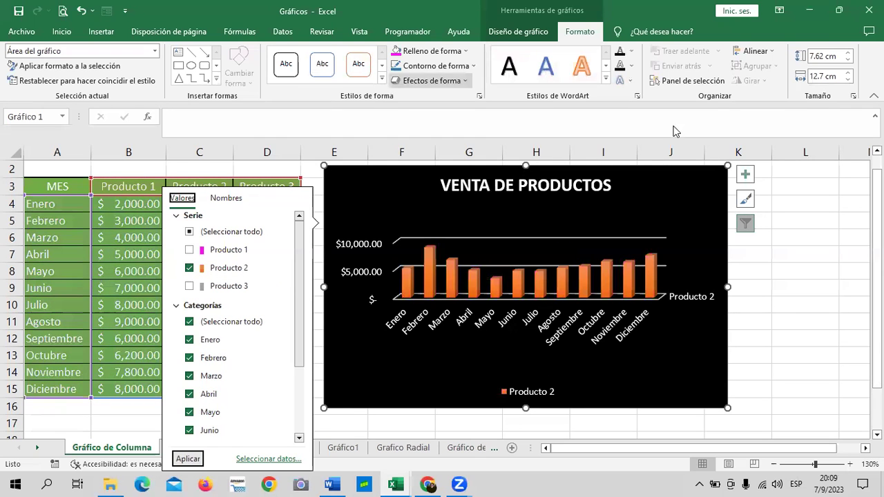
pyautogui.click(709, 340)
# Fill the Producto 2 columns with Verde via Shape Fill
pyautogui.click(651, 277)
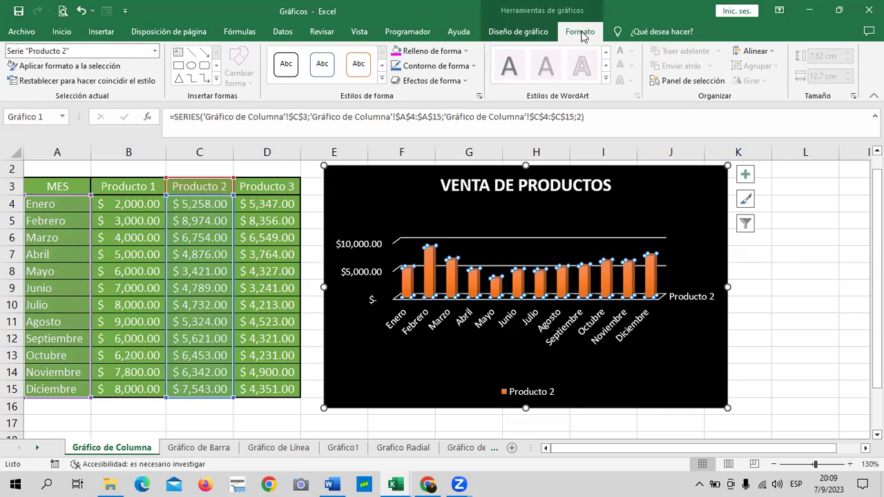
pyautogui.click(468, 52)
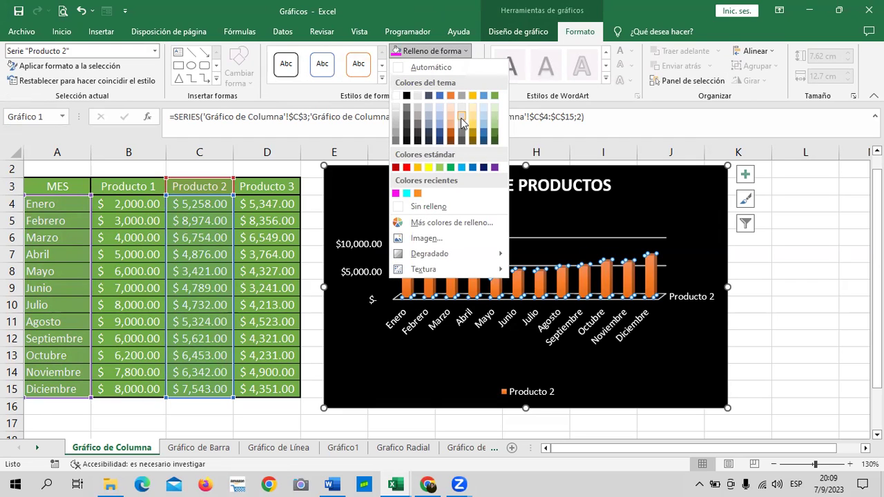
pyautogui.click(450, 167)
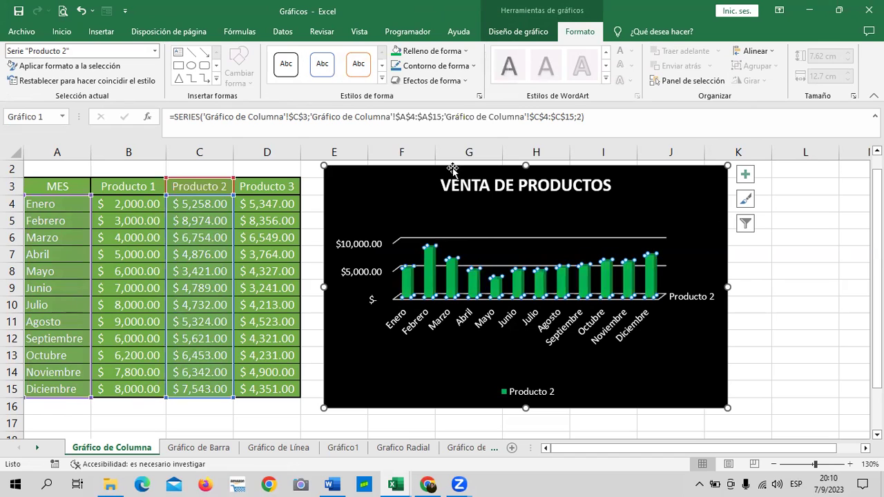
pyautogui.click(693, 346)
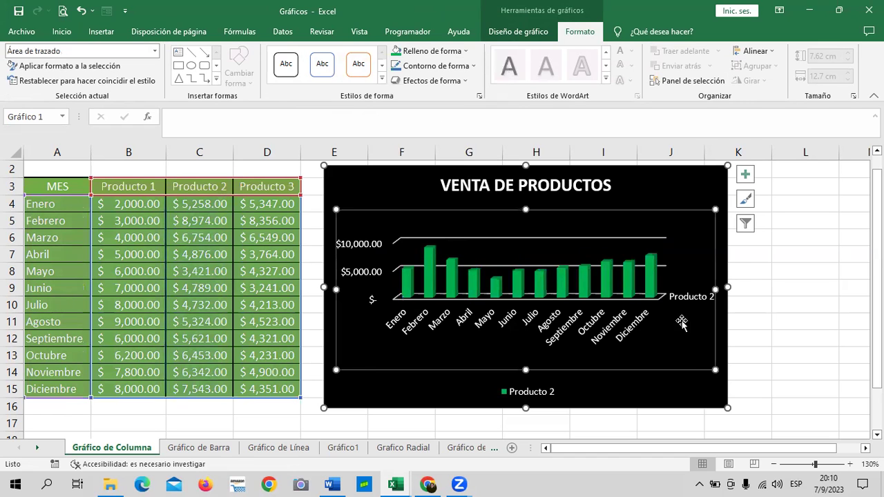
# Switch the chart filter from Producto 2 to only Producto 3
pyautogui.click(743, 224)
pyautogui.click(190, 268)
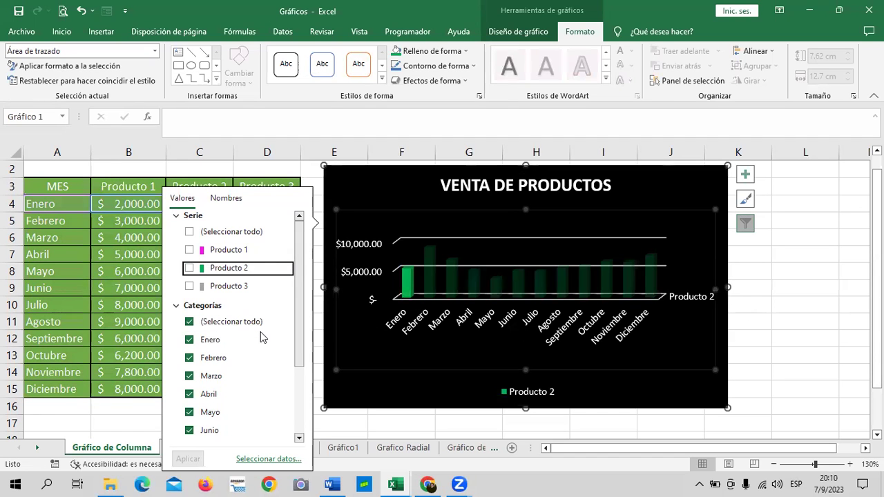
pyautogui.click(190, 286)
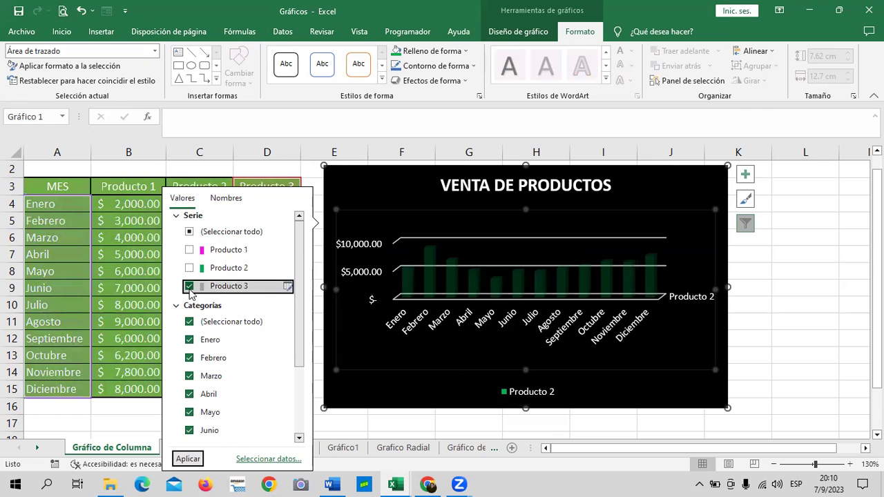
pyautogui.click(185, 459)
# Fill the Producto 3 columns with a custom yellow-green, hex E4F50B, from the Colores dialog
pyautogui.click(630, 285)
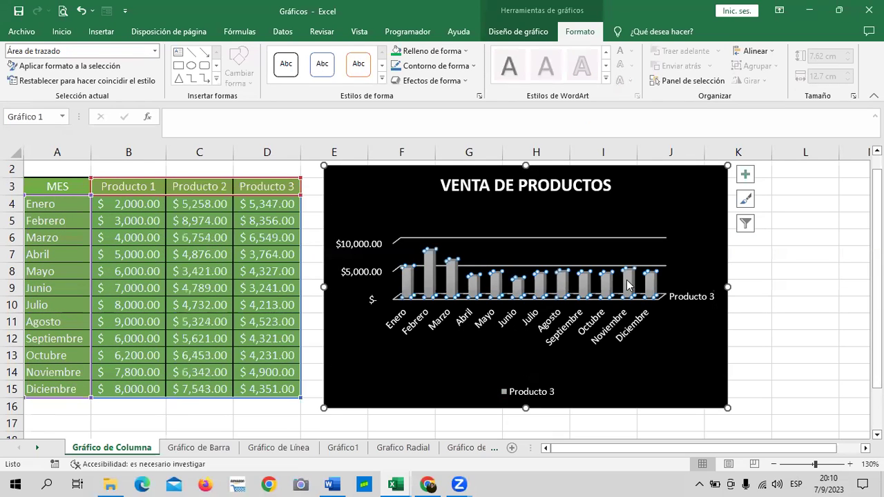
pyautogui.click(465, 50)
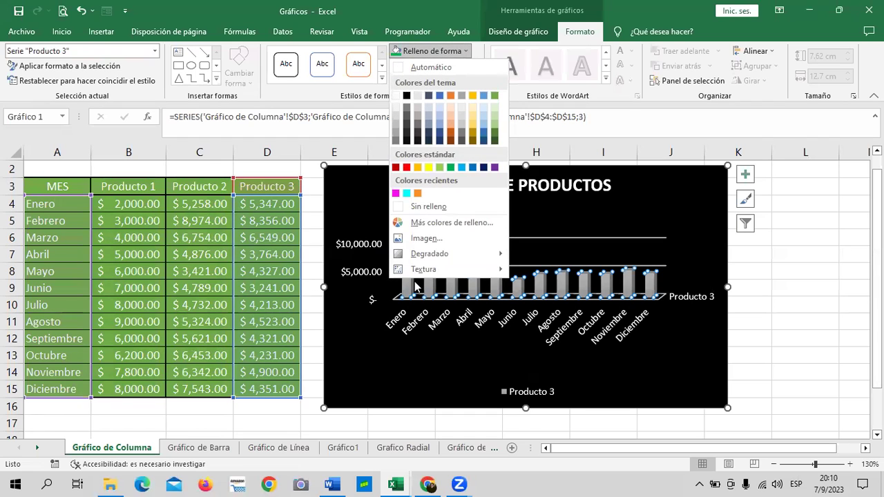
pyautogui.click(431, 222)
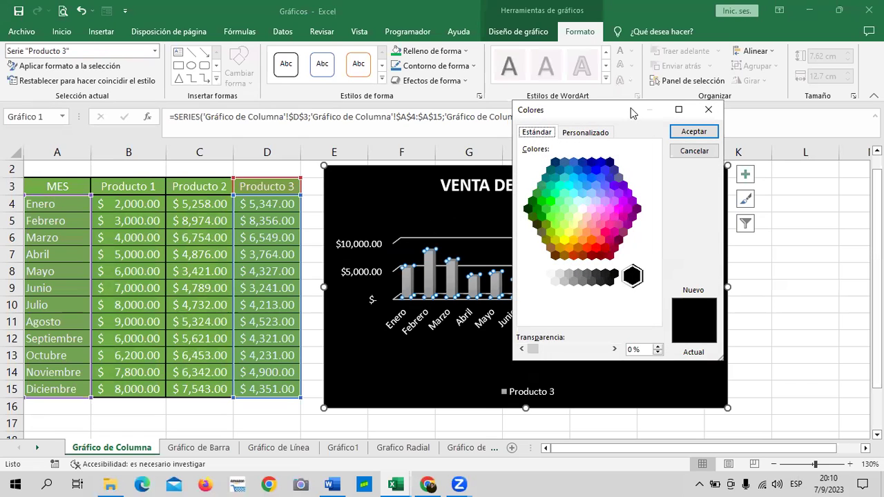
pyautogui.moveTo(615, 109); pyautogui.dragTo(448, 121)
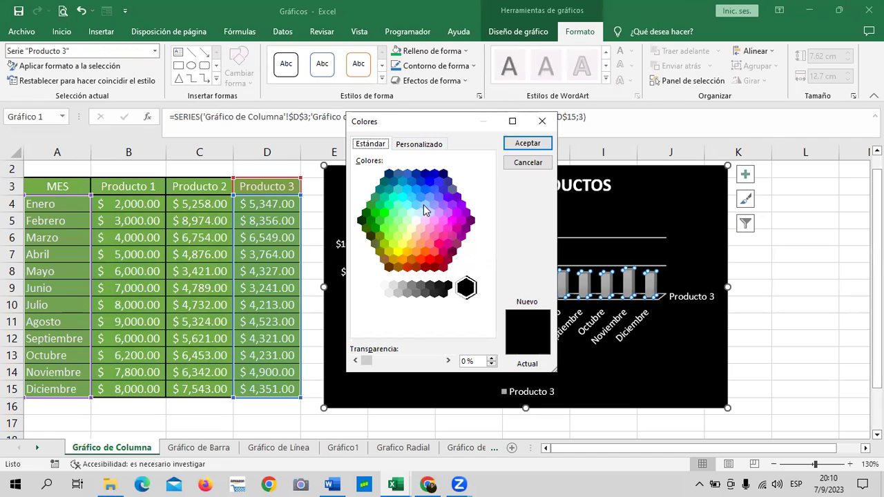
pyautogui.click(398, 251)
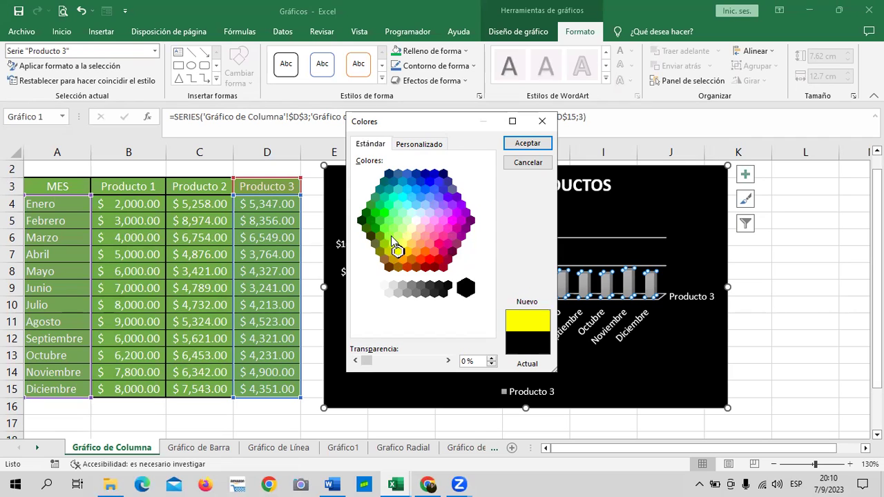
pyautogui.click(389, 237)
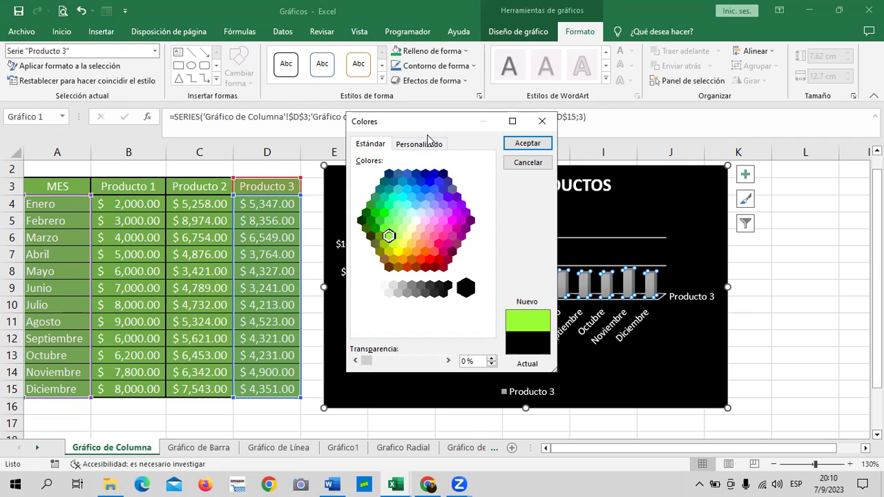
pyautogui.click(428, 146)
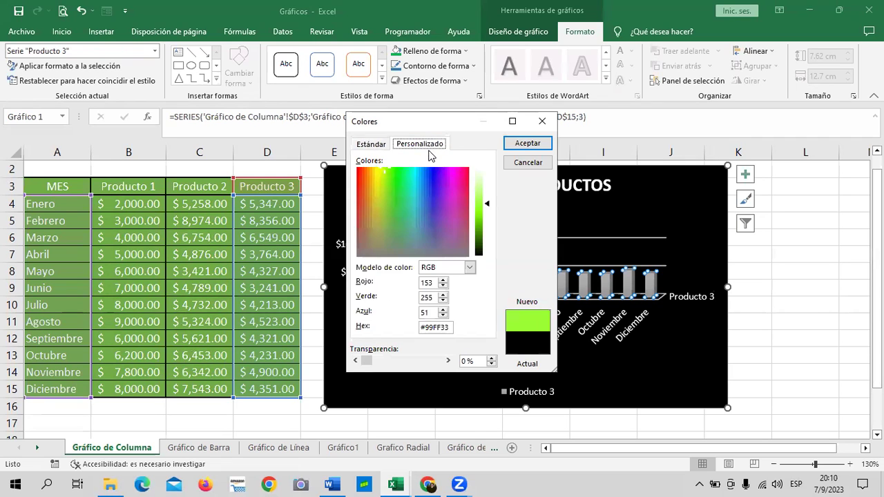
pyautogui.click(374, 180)
pyautogui.click(376, 173)
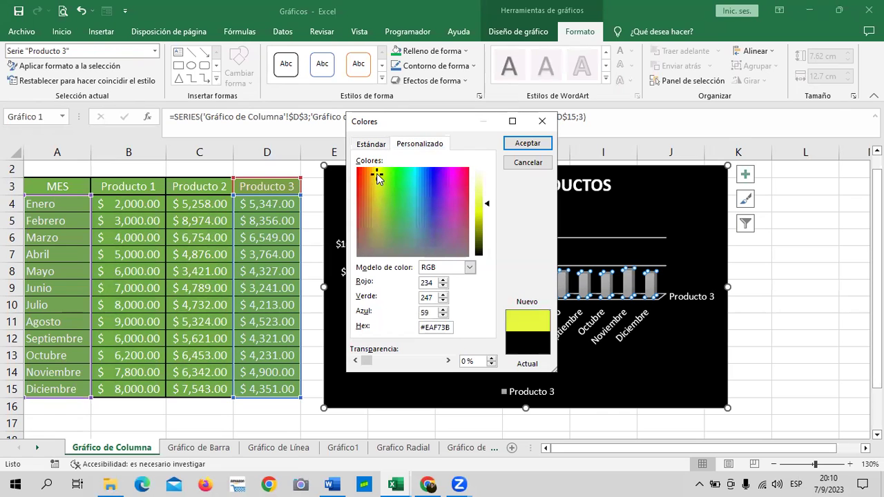
pyautogui.moveTo(487, 204); pyautogui.dragTo(487, 214)
pyautogui.click(527, 143)
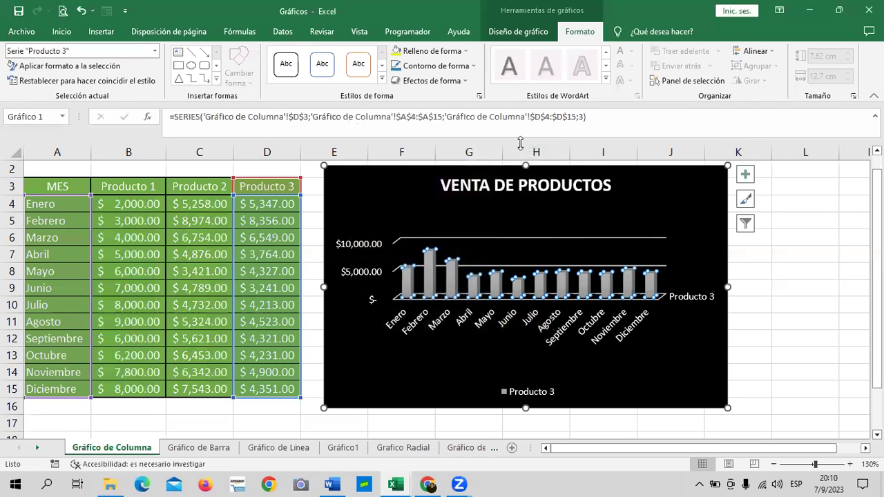
pyautogui.click(671, 367)
# Tick Producto 1, 2 and 3 in Chart Filters so all three series plot together
pyautogui.click(746, 224)
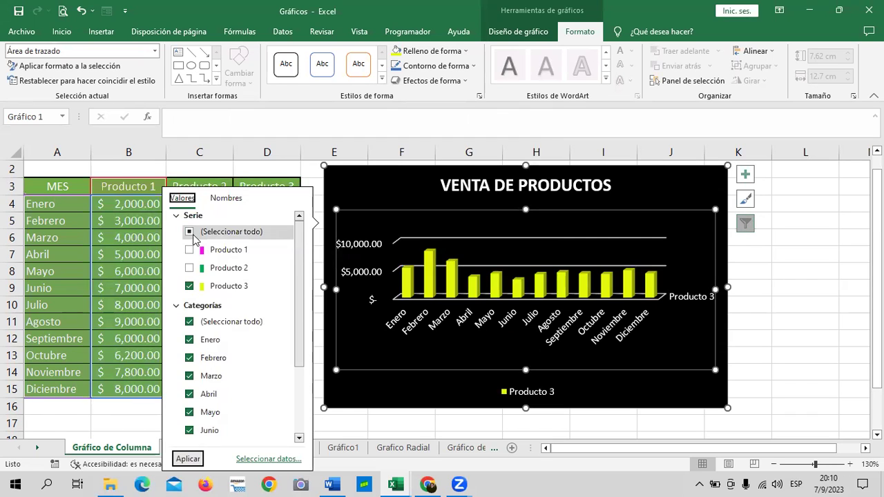
pyautogui.click(189, 234)
pyautogui.click(189, 232)
pyautogui.click(188, 459)
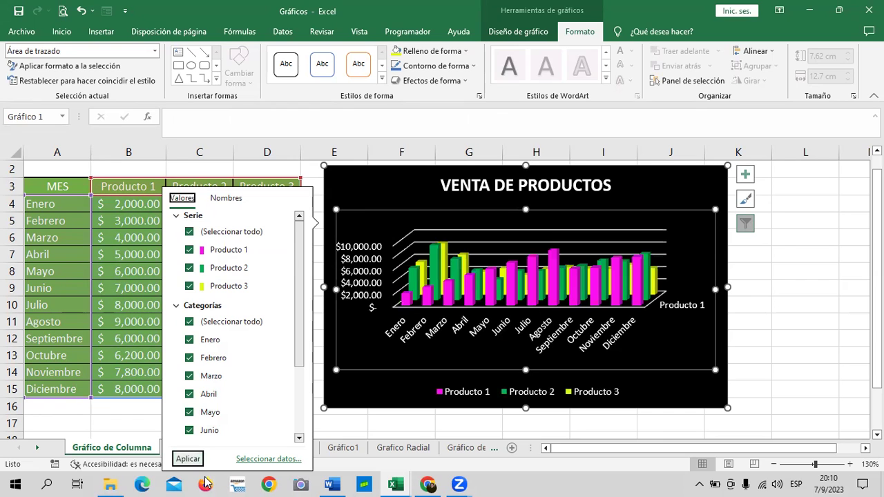
pyautogui.click(794, 304)
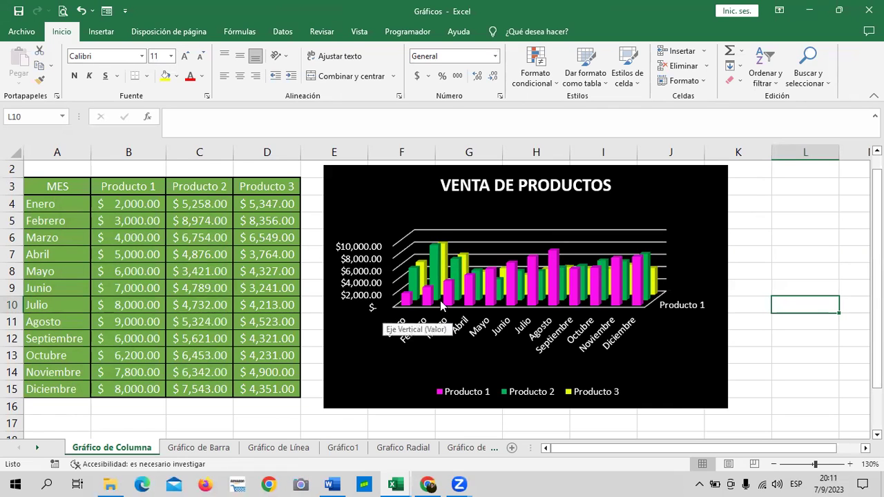
pyautogui.click(706, 246)
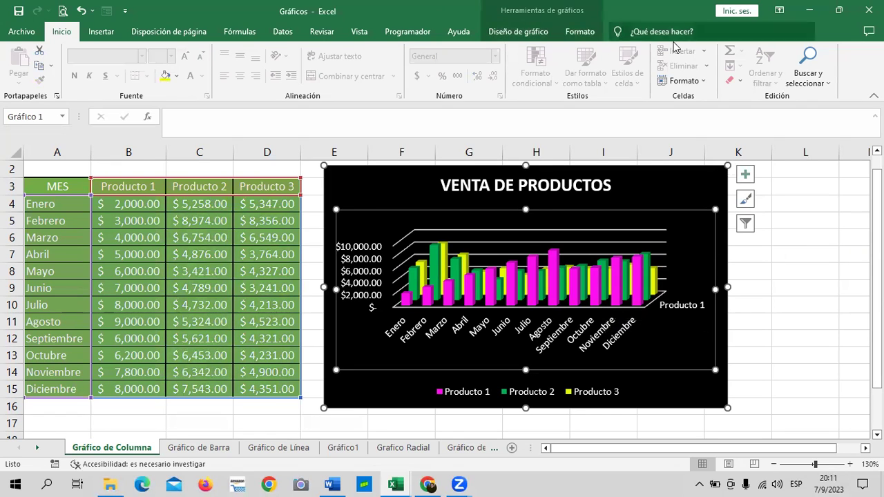
pyautogui.click(532, 30)
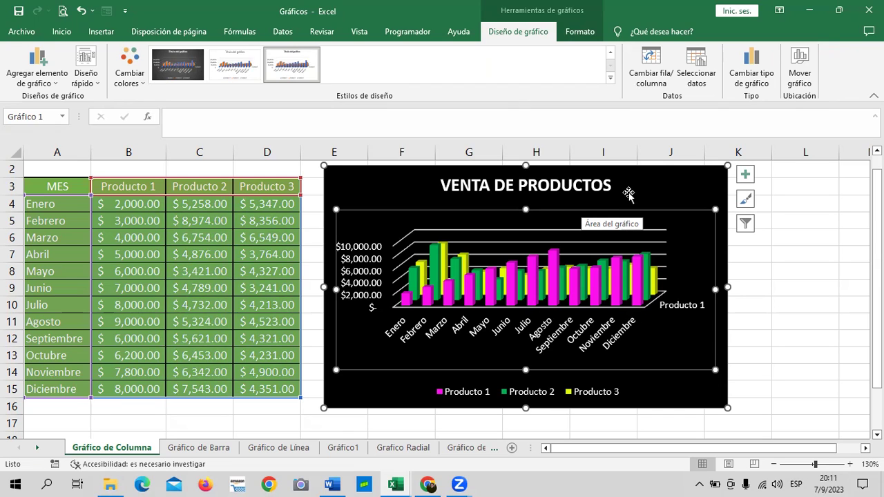
pyautogui.click(751, 61)
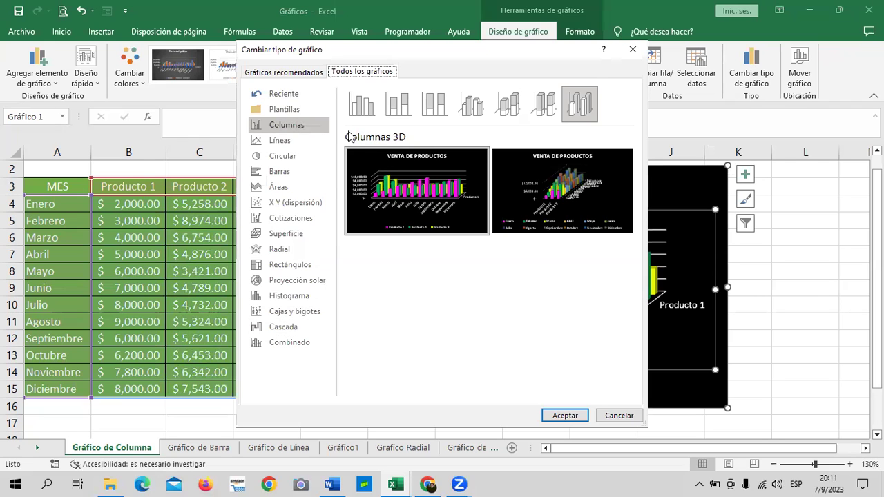
pyautogui.click(633, 49)
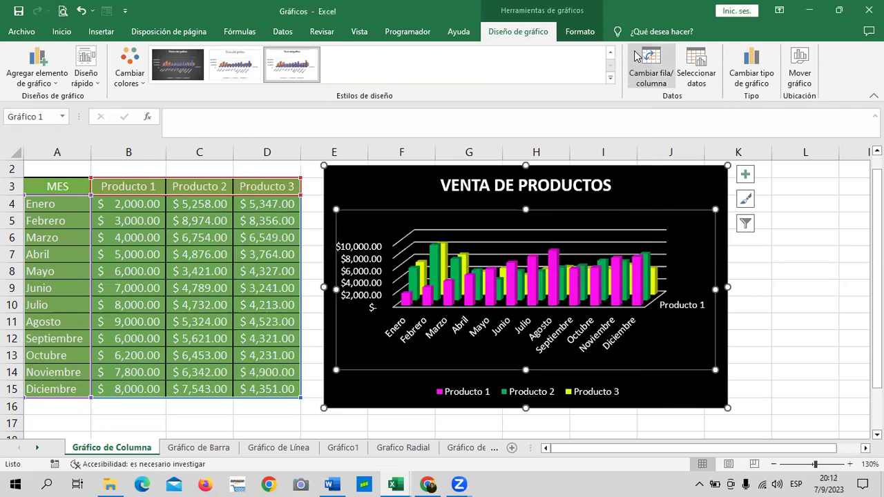
pyautogui.click(696, 63)
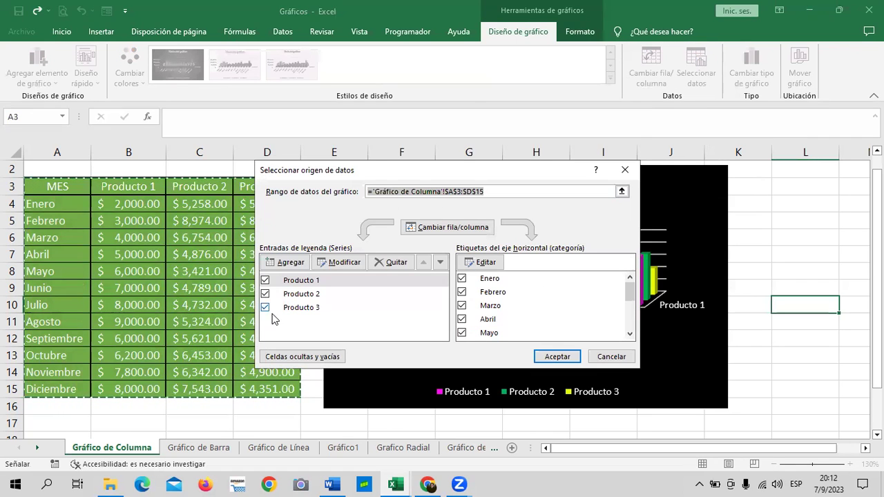
pyautogui.click(448, 229)
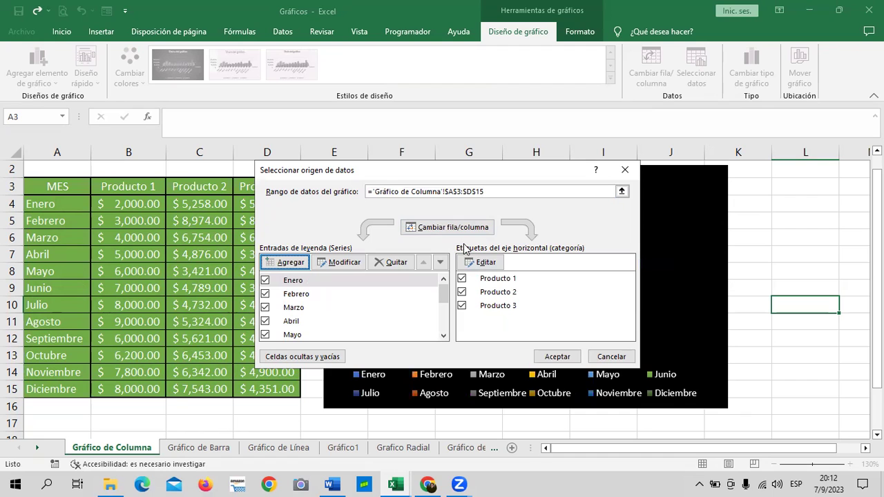
pyautogui.click(551, 364)
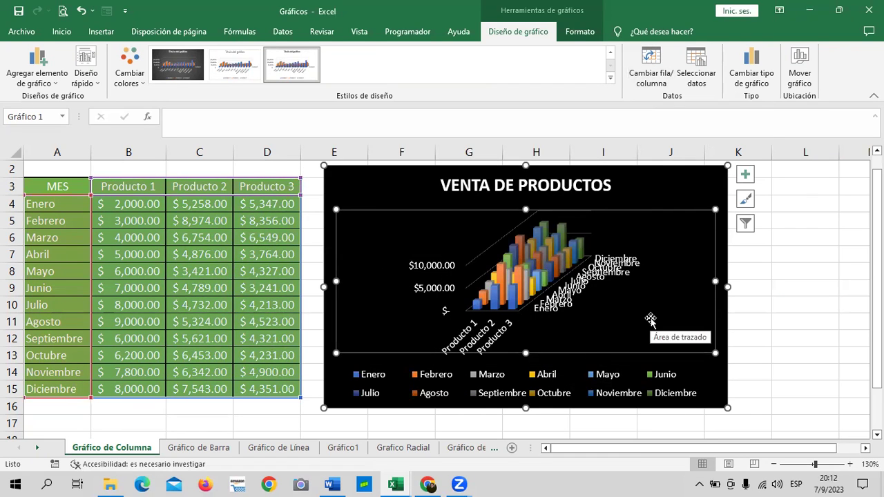
pyautogui.click(652, 69)
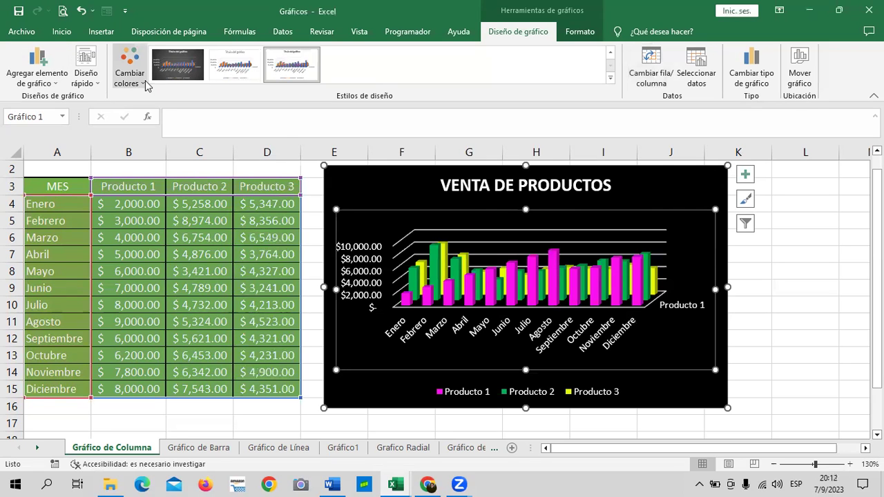
# Expand the chart styles gallery, then show the Diseño rápido layout list
pyautogui.click(611, 81)
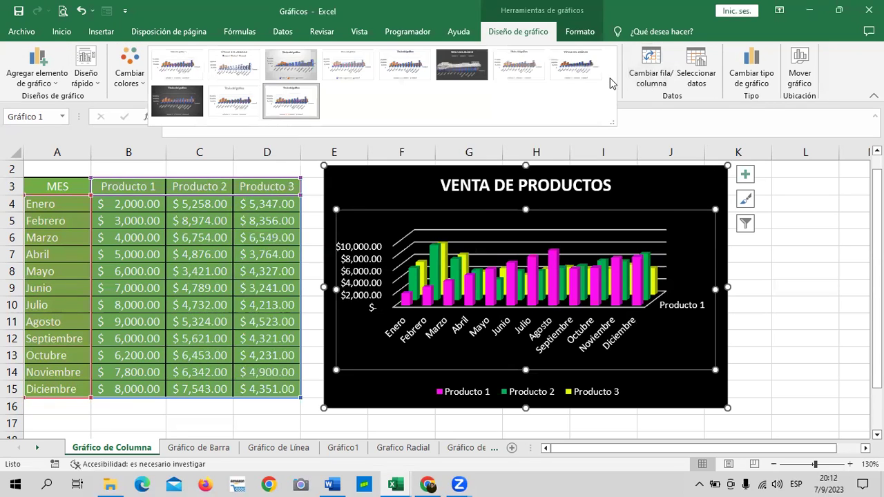
pyautogui.click(97, 84)
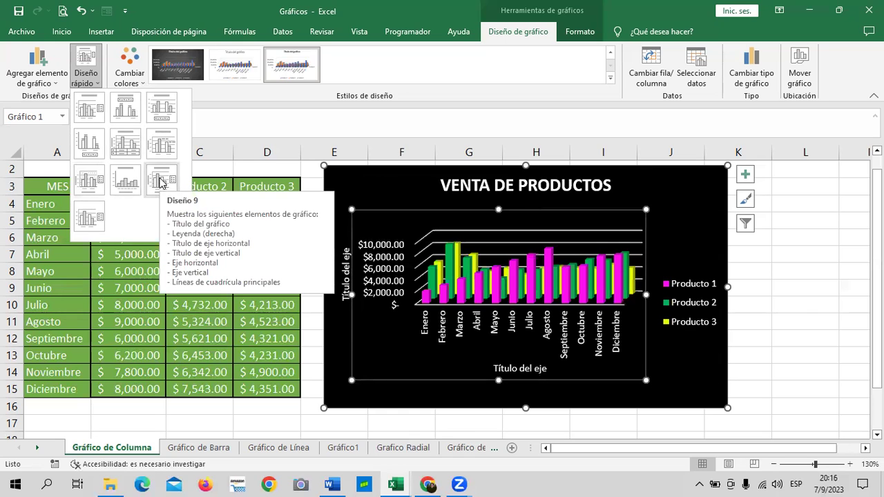
# Try a couple of quick layouts, then settle on Diseño 3 with a 'Título del gráfico' placeholder
pyautogui.click(87, 215)
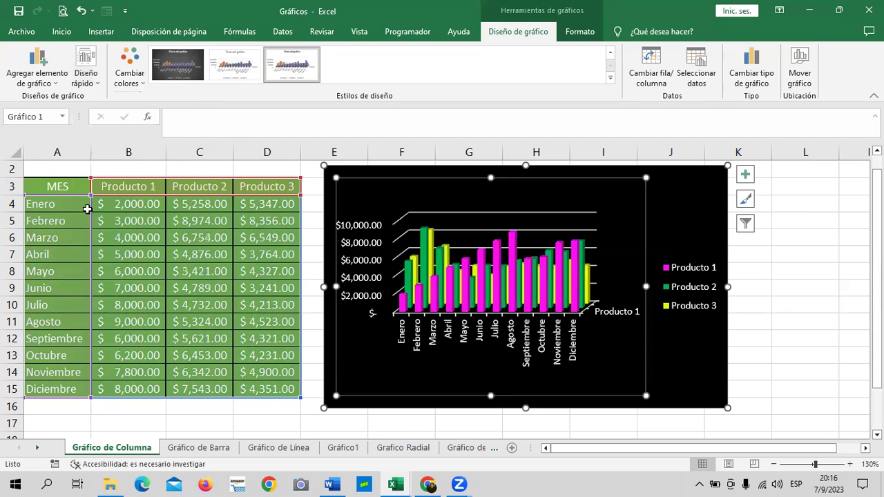
pyautogui.click(86, 73)
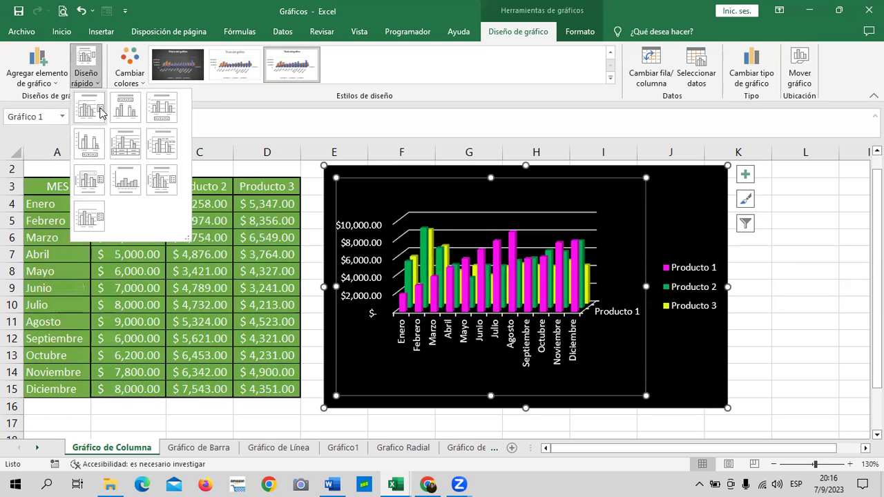
pyautogui.click(132, 108)
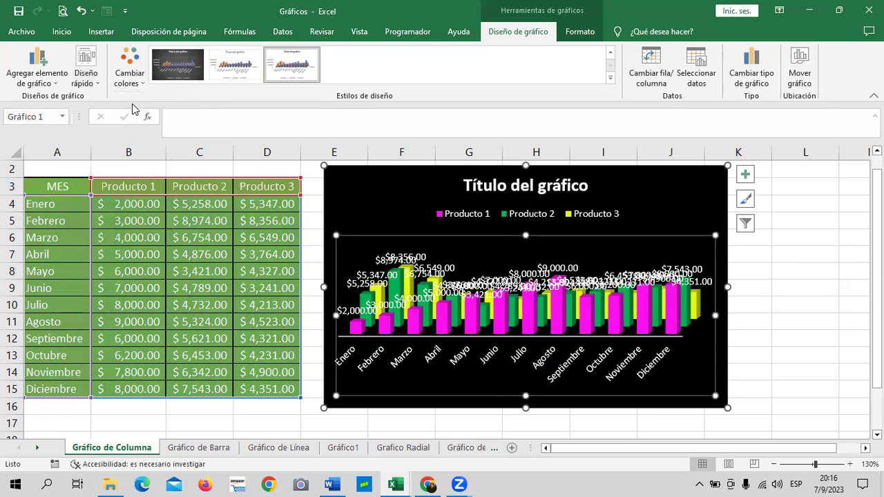
pyautogui.click(85, 72)
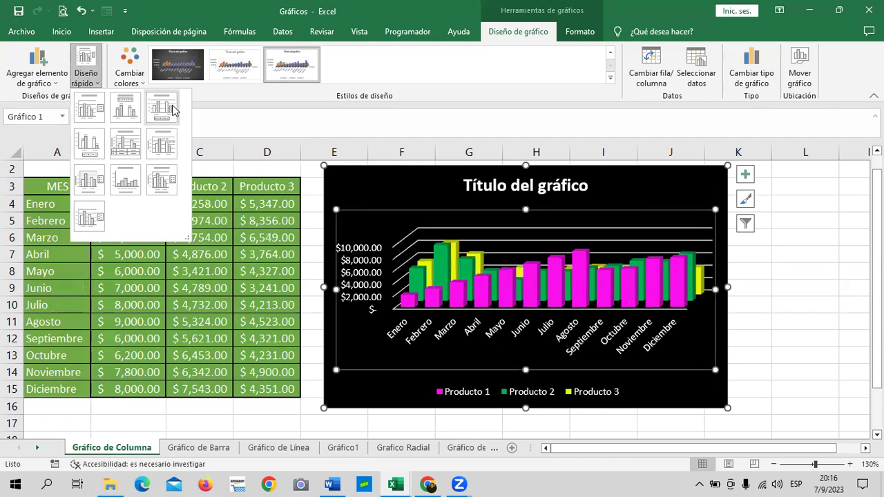
pyautogui.click(172, 110)
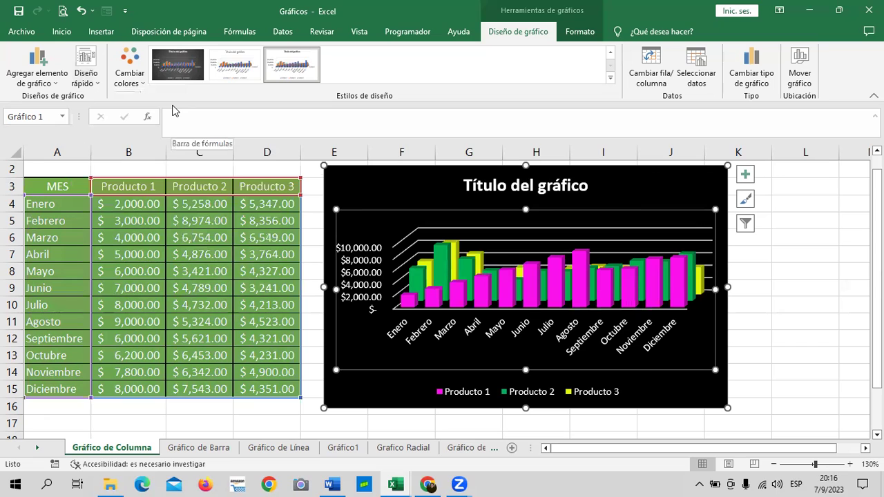
pyautogui.click(494, 483)
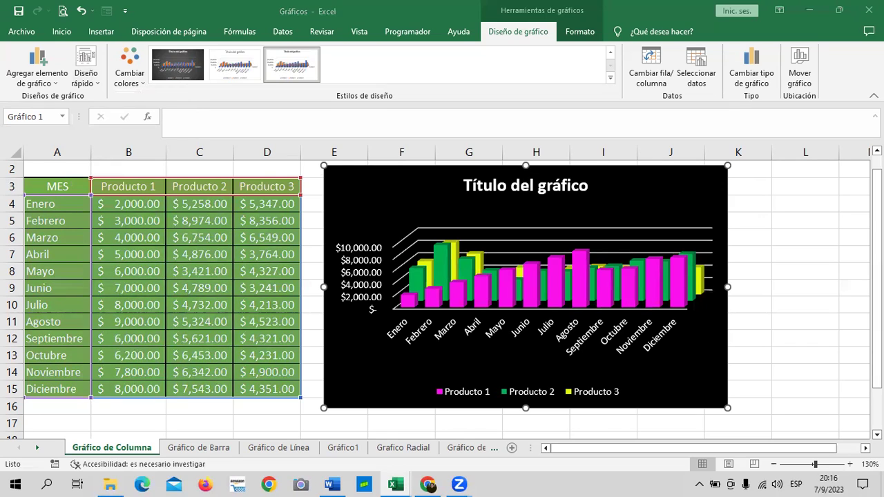
# Select the 3D column chart's title and delete it
pyautogui.scroll(-2, 729, 332)
pyautogui.scroll(3, 730, 290)
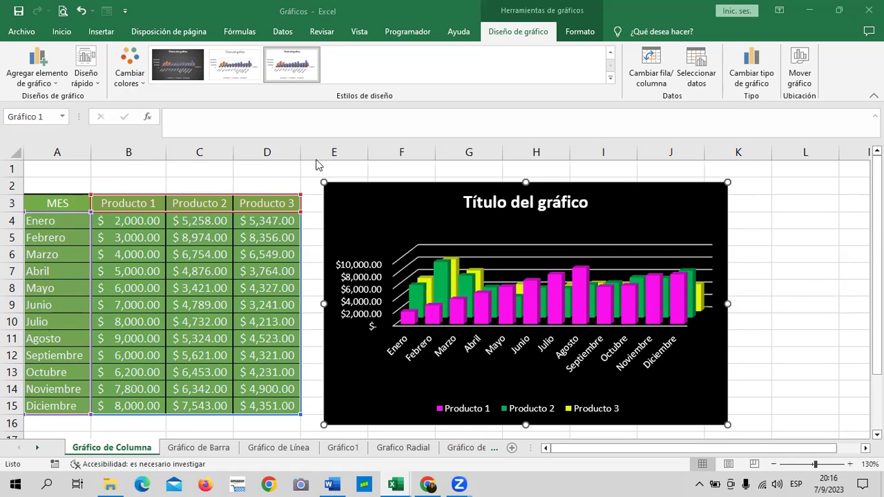
pyautogui.click(556, 228)
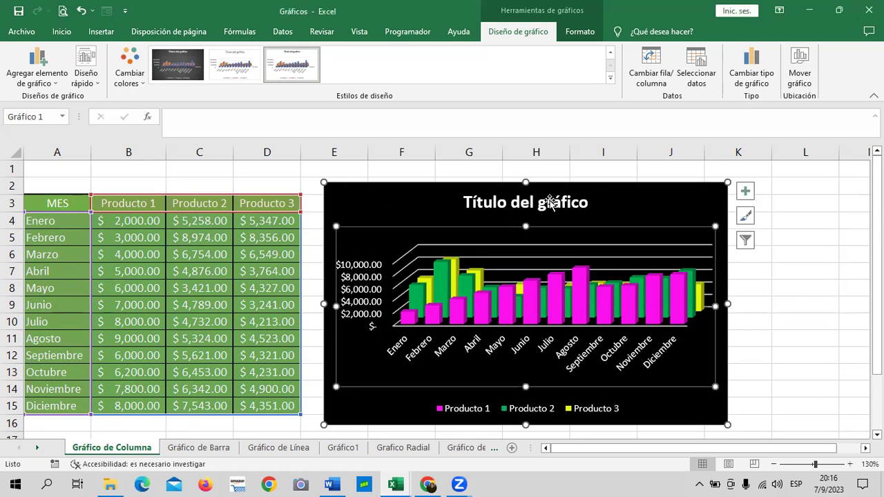
pyautogui.click(558, 207)
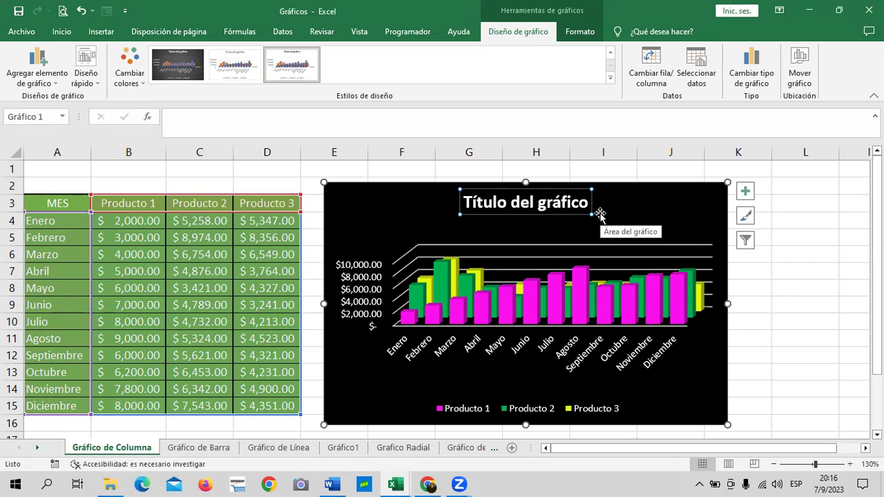
pyautogui.press('Delete')
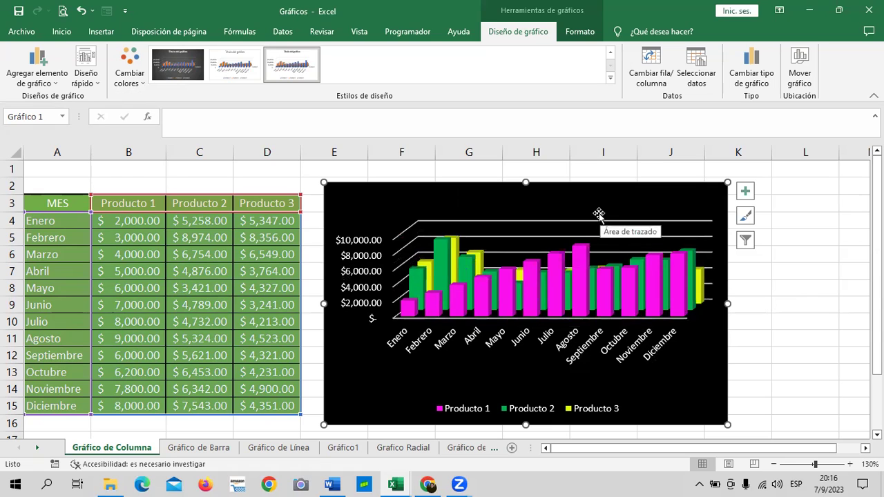
pyautogui.click(548, 199)
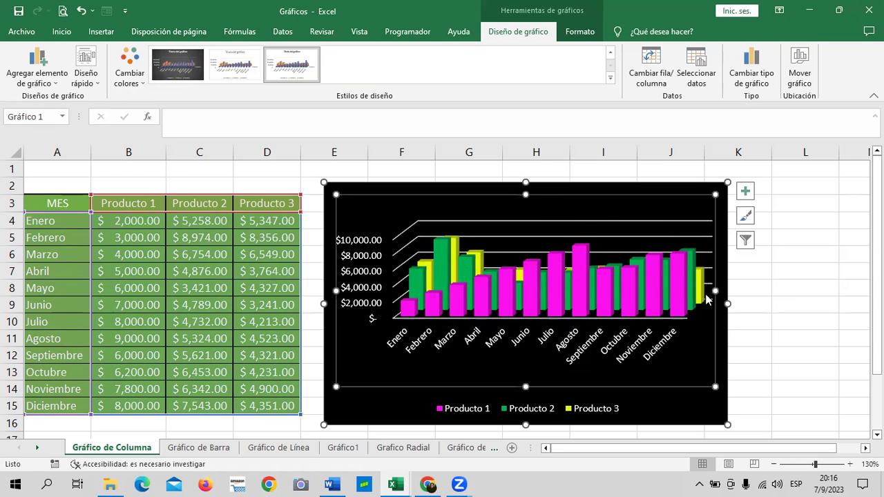
# Try axis titles, remove them again and restore the 'Título del gráfico' placeholder title
pyautogui.click(769, 369)
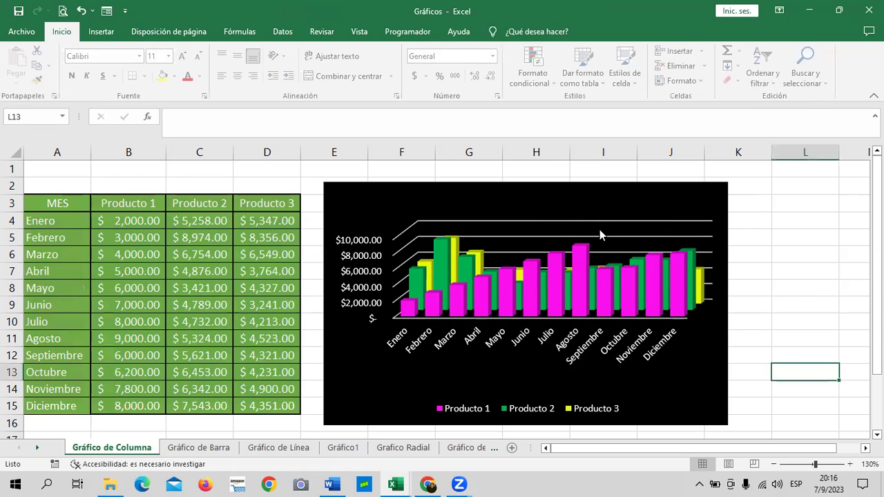
pyautogui.click(508, 198)
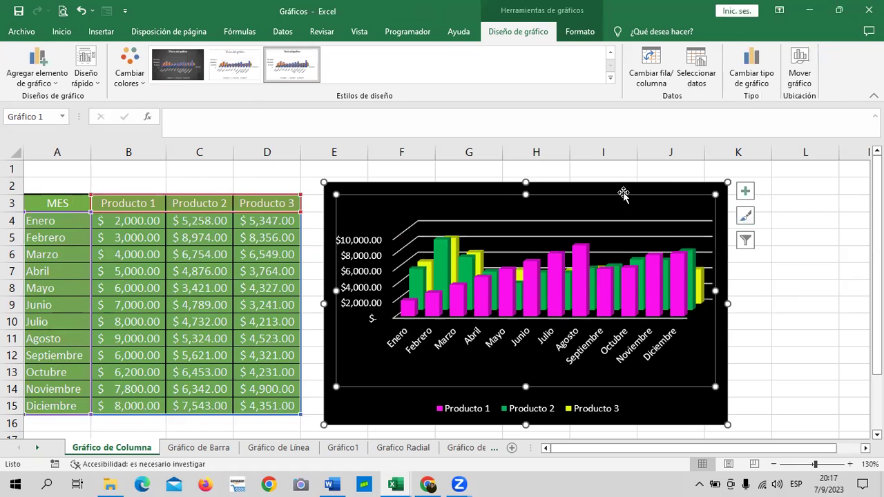
pyautogui.click(745, 197)
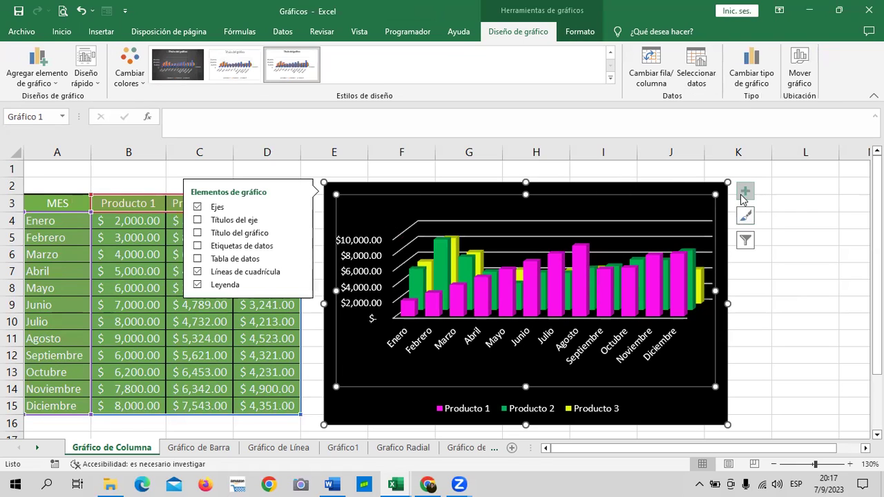
pyautogui.click(221, 224)
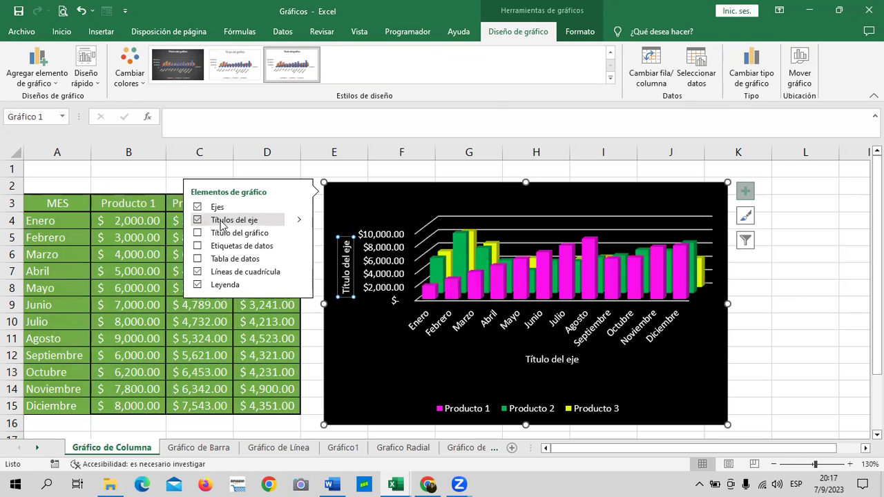
pyautogui.click(221, 223)
pyautogui.click(215, 237)
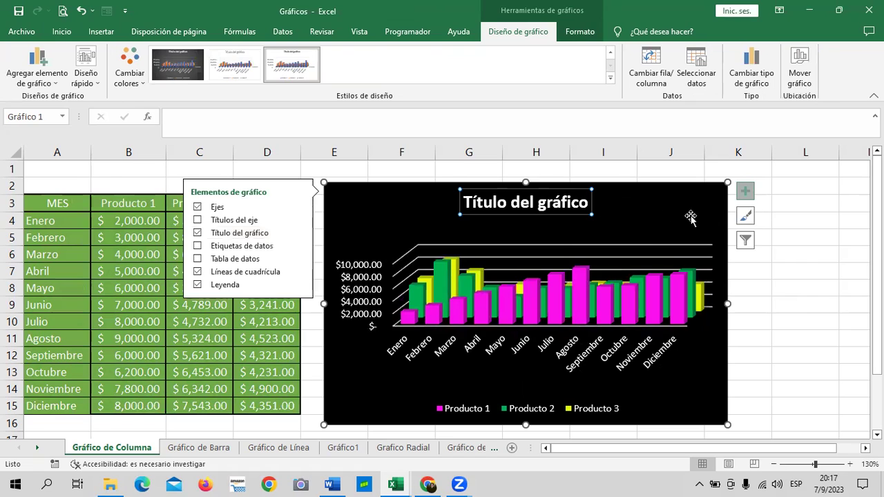
pyautogui.click(806, 318)
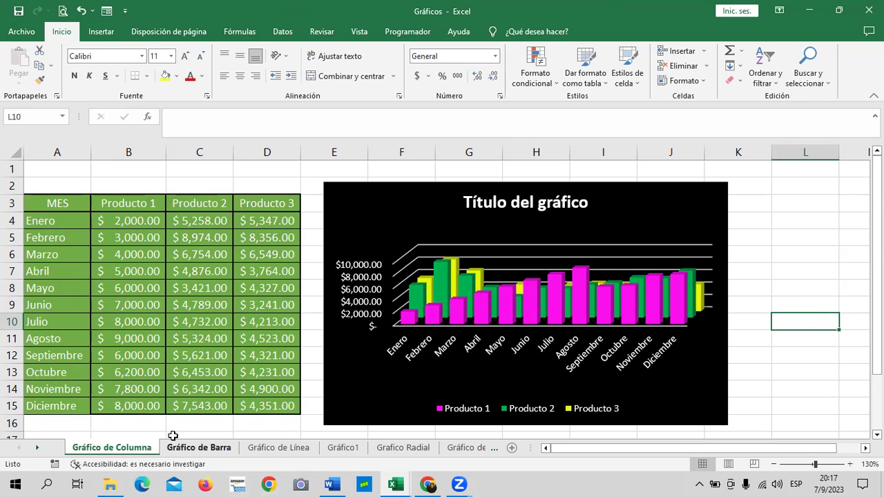
# On the Gráfico de Barra sheet, select a cell inside the Producto 1–3 data table
pyautogui.click(200, 448)
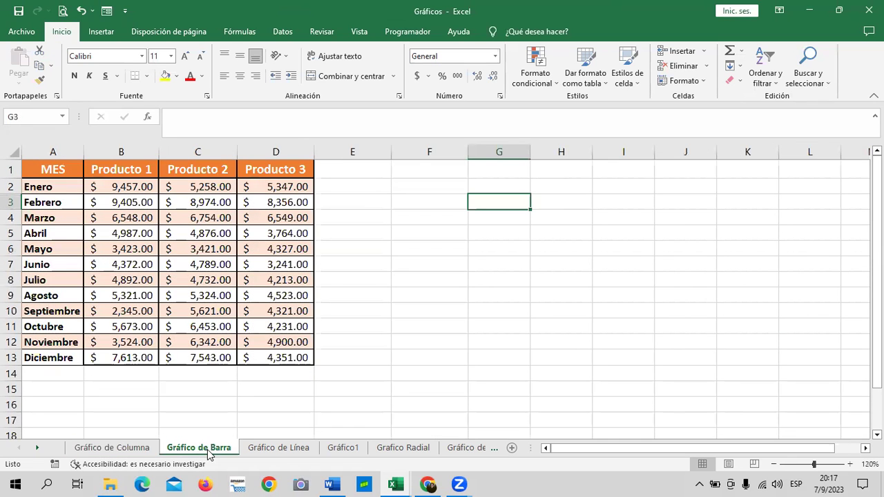
pyautogui.click(415, 332)
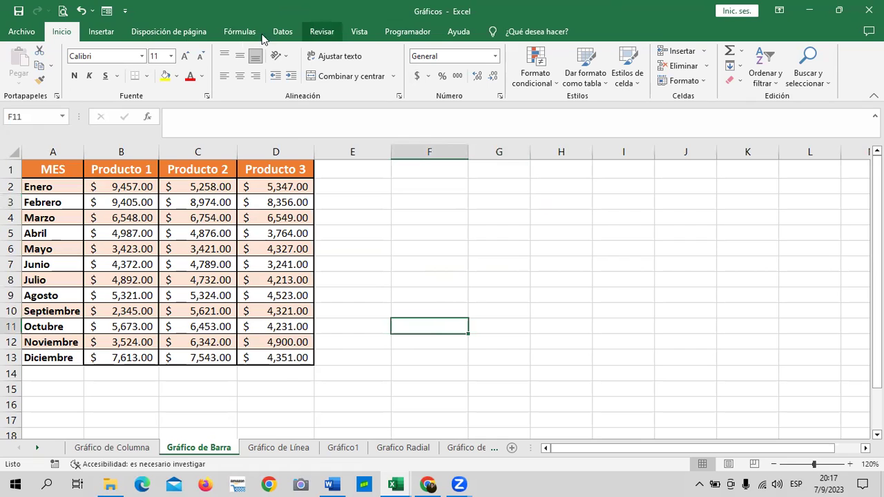
pyautogui.click(102, 31)
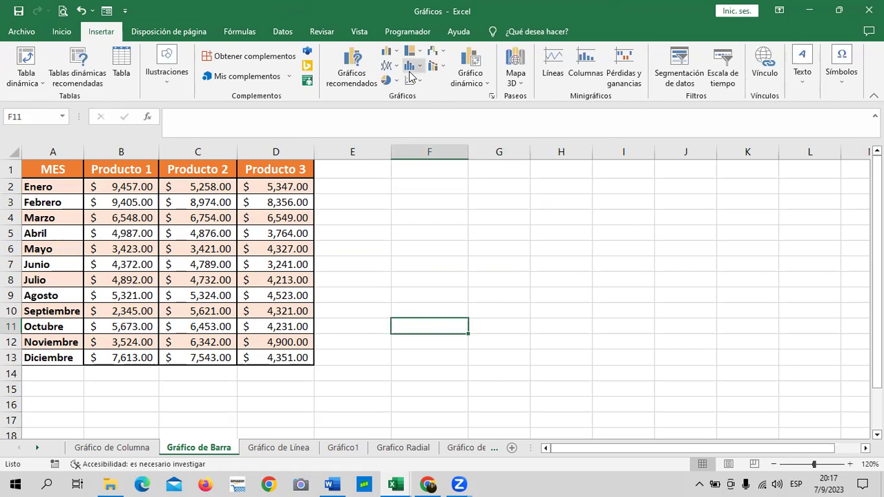
pyautogui.click(353, 76)
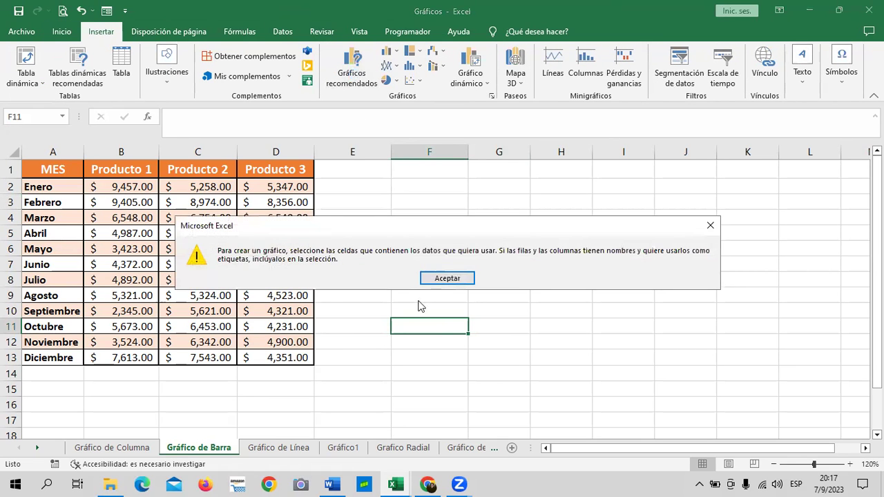
pyautogui.click(446, 278)
pyautogui.click(563, 217)
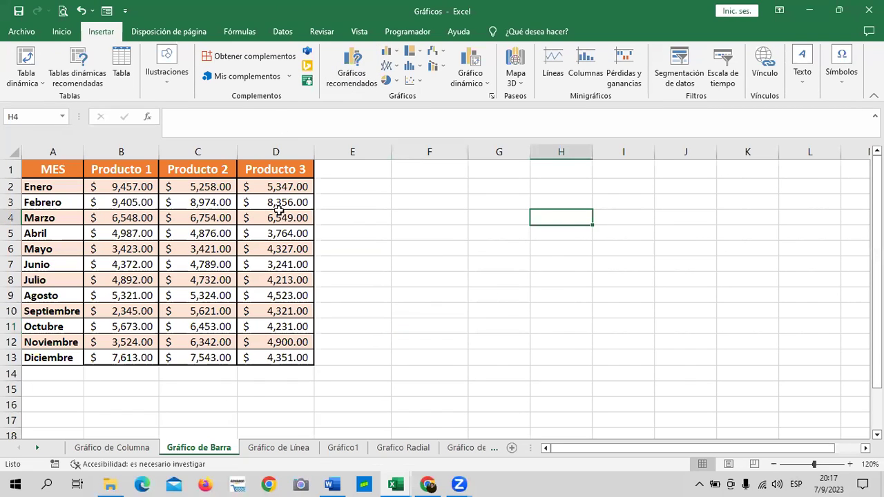
pyautogui.click(140, 237)
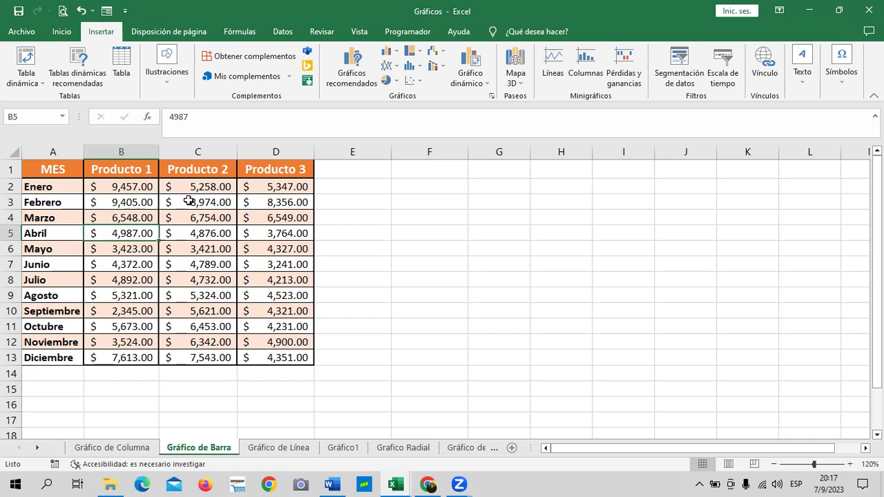
# Insert a clustered bar chart from the Barras chart types and move it right of the table
pyautogui.click(352, 69)
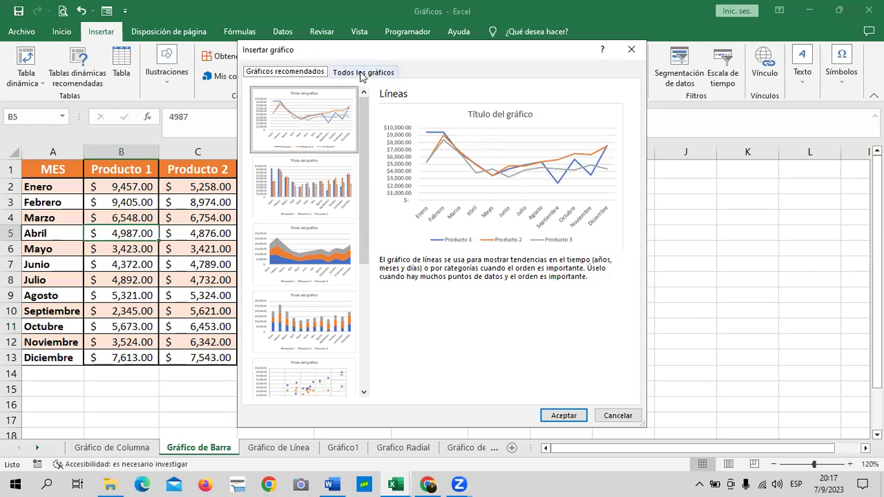
pyautogui.click(363, 73)
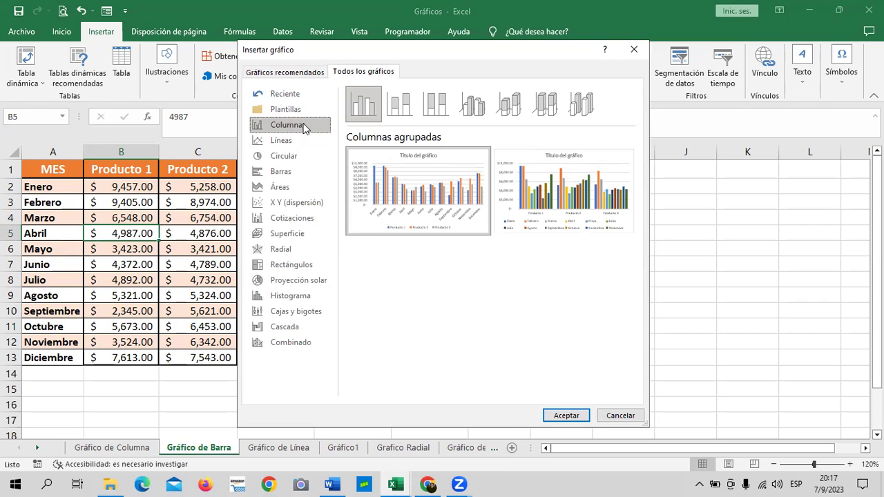
pyautogui.click(300, 171)
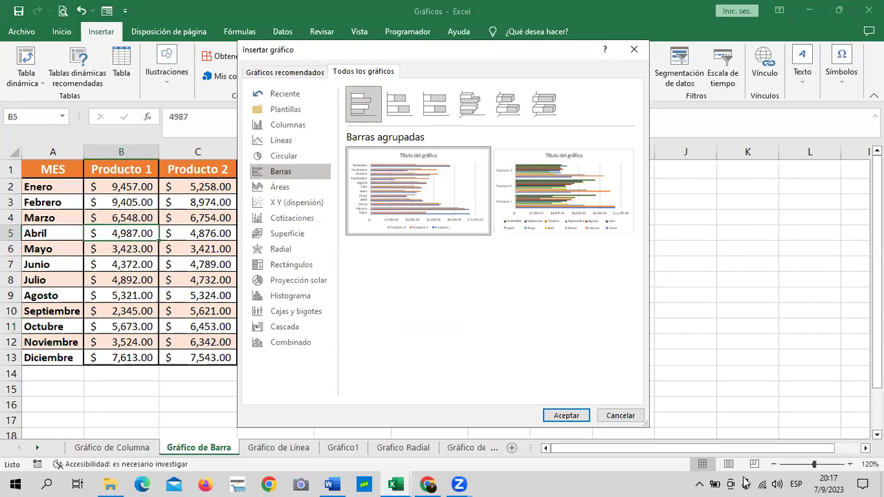
pyautogui.click(568, 417)
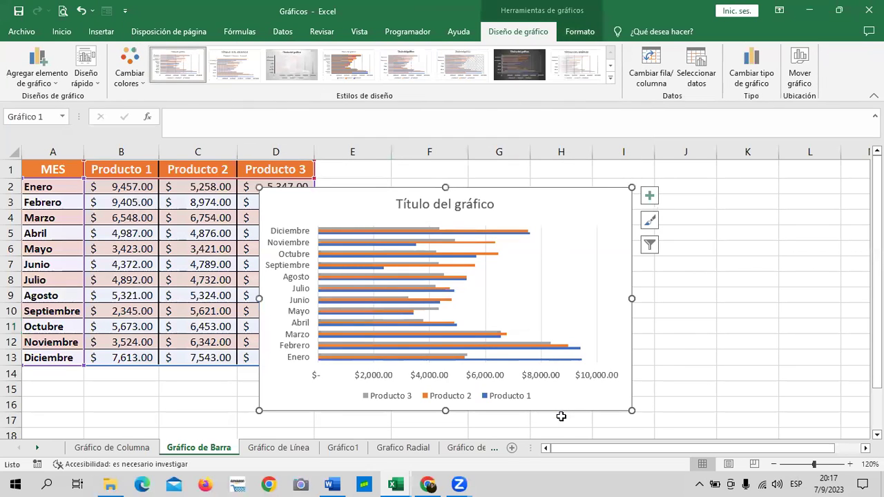
pyautogui.moveTo(568, 240); pyautogui.dragTo(688, 214)
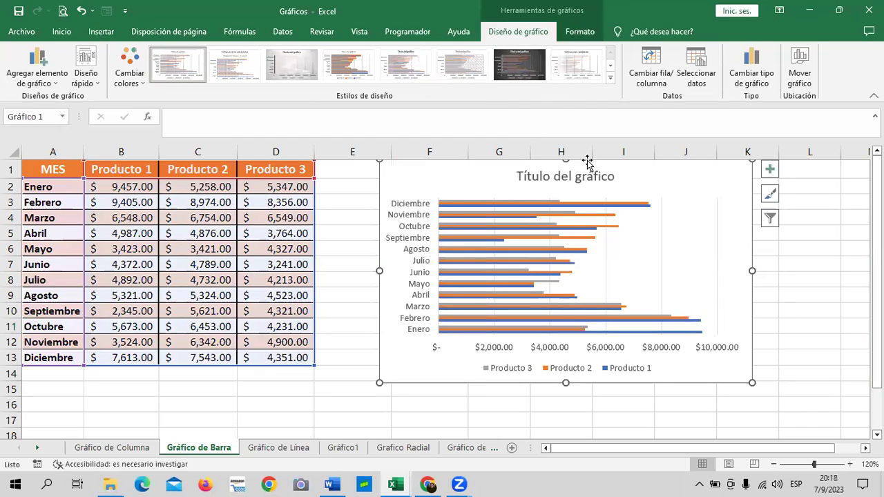
# Apply the dark chart style and the Diseño 1 quick layout with the legend at right
pyautogui.click(521, 63)
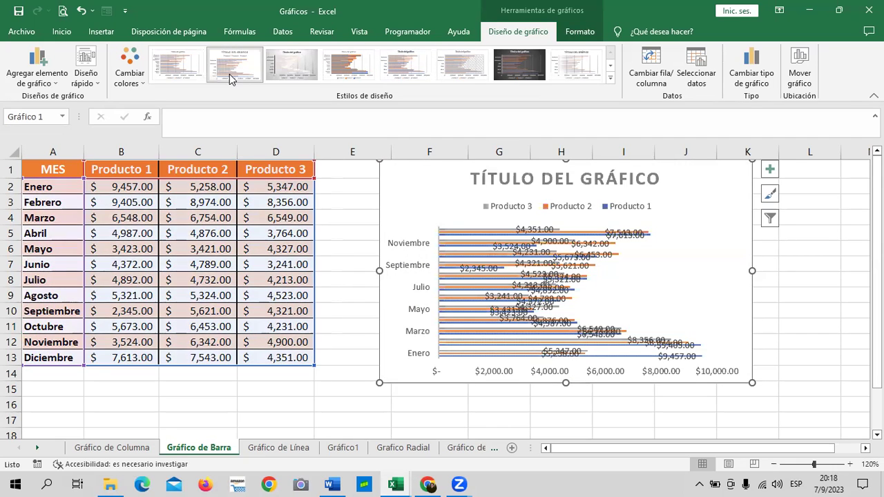
pyautogui.click(177, 69)
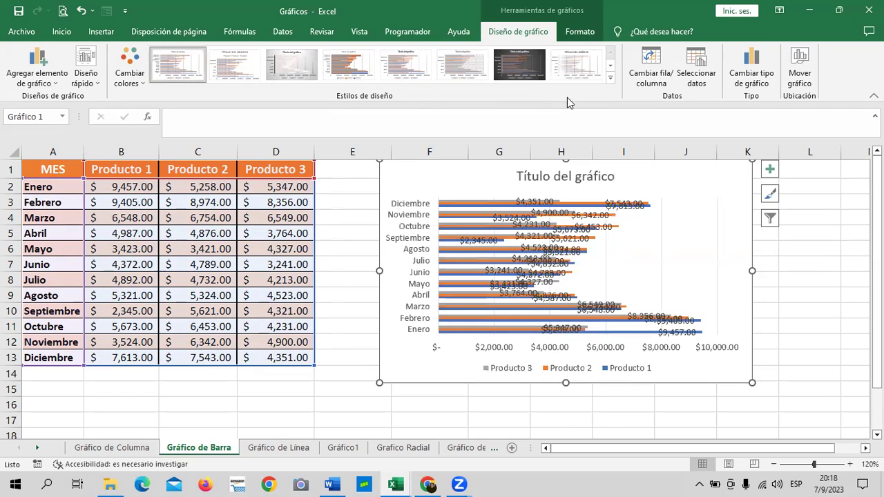
pyautogui.click(610, 77)
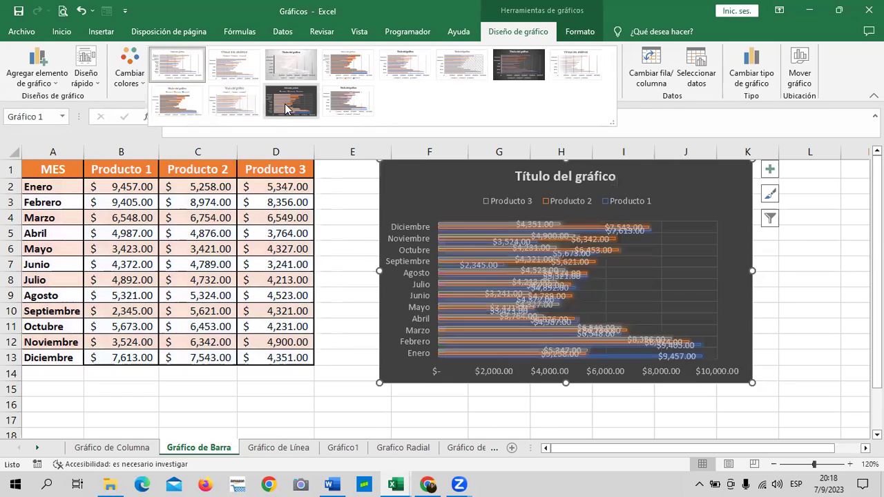
pyautogui.click(286, 108)
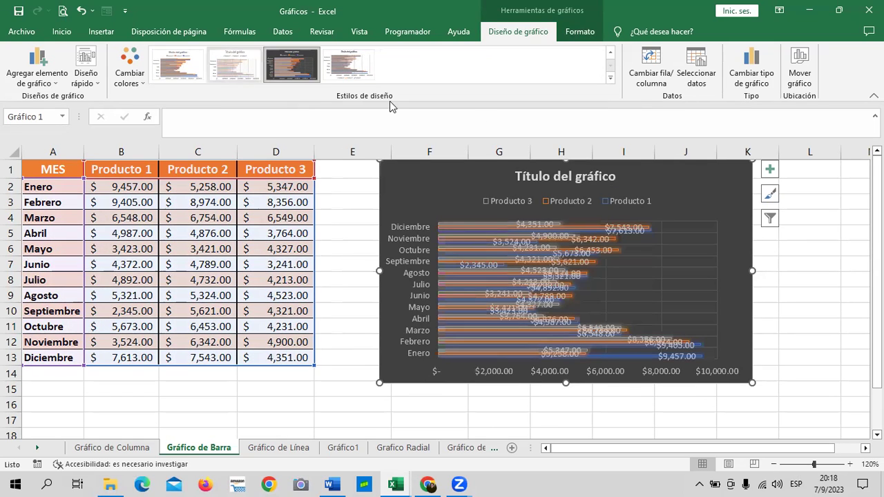
pyautogui.click(610, 77)
pyautogui.click(86, 77)
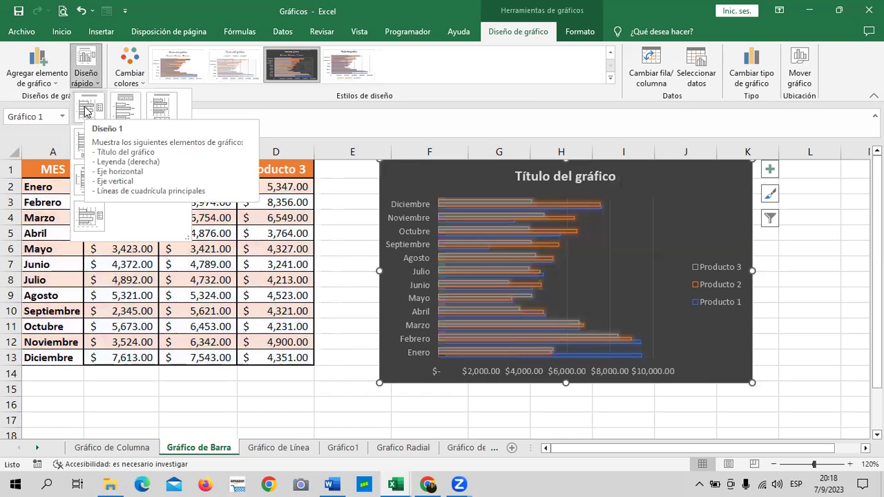
pyautogui.click(85, 109)
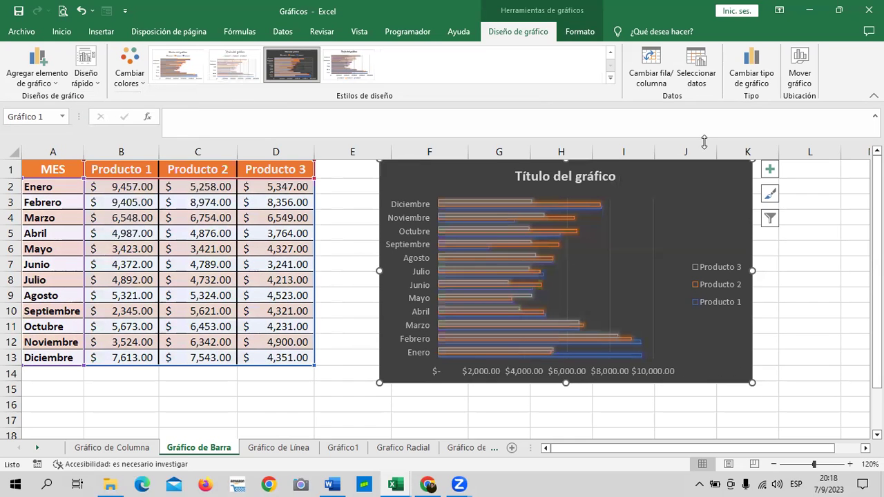
# Apply the black shape style to the bar chart and nudge it slightly left and down
pyautogui.click(579, 31)
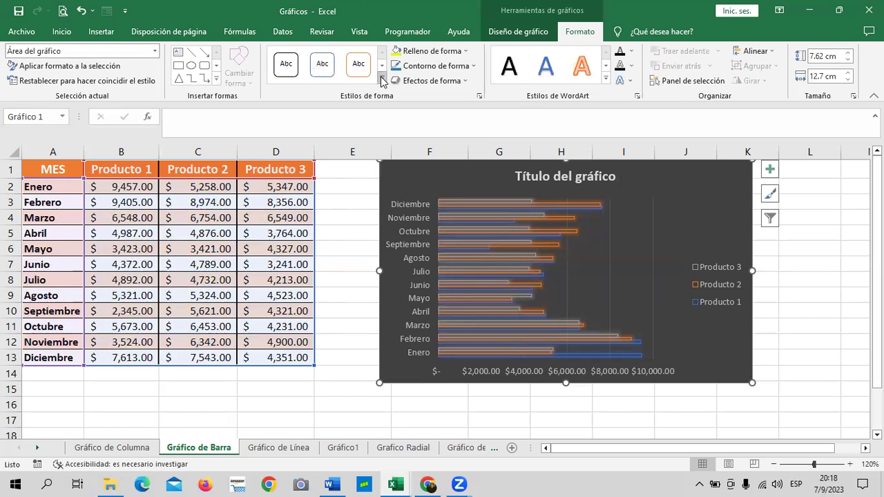
pyautogui.click(381, 78)
pyautogui.click(294, 138)
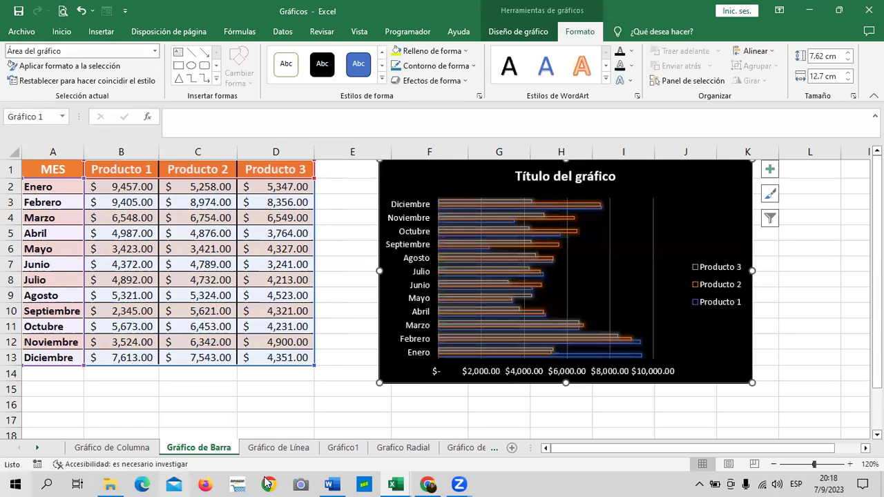
pyautogui.moveTo(566, 322); pyautogui.dragTo(546, 336)
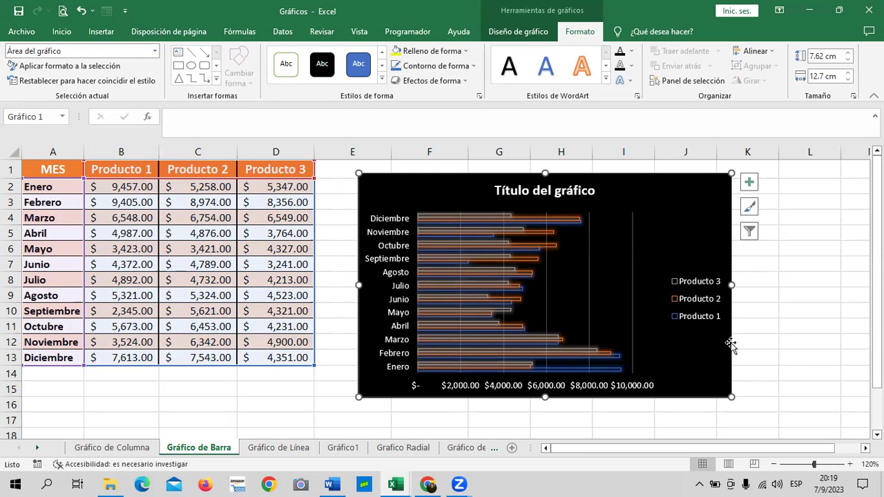
# Select the bar chart's legend, Producto series and horizontal value axis in turn
pyautogui.click(676, 283)
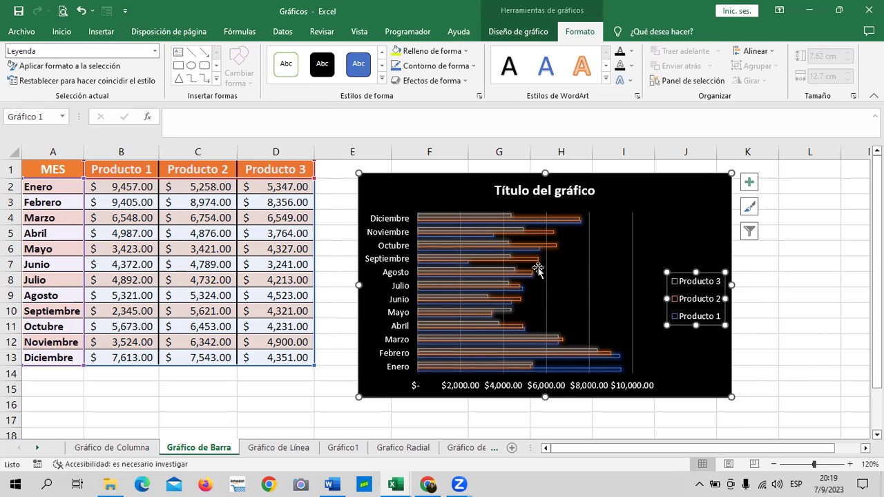
pyautogui.click(552, 249)
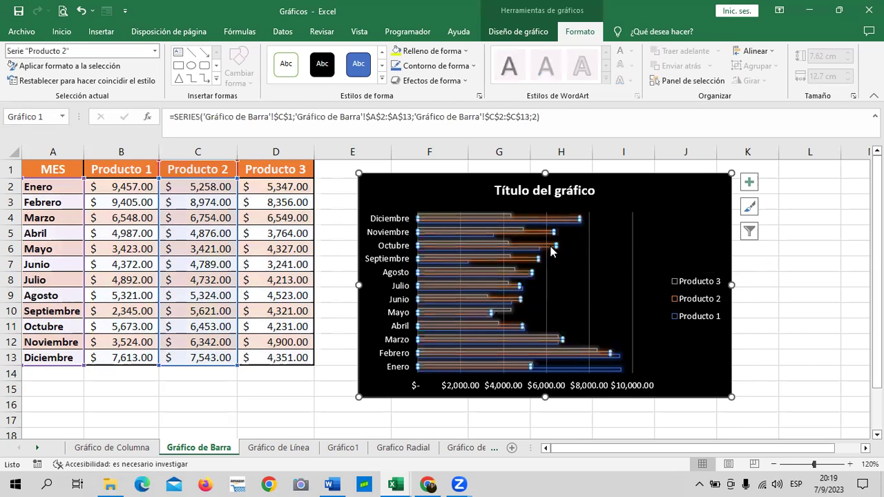
pyautogui.click(713, 308)
pyautogui.click(678, 318)
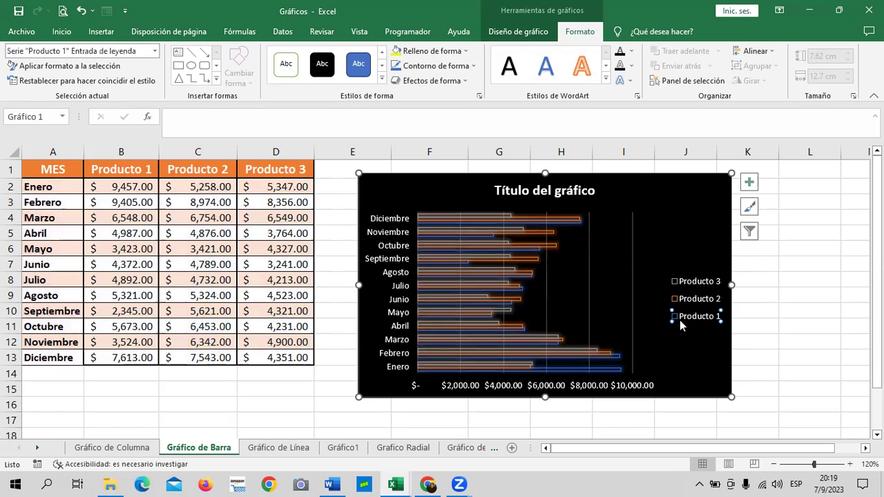
pyautogui.click(615, 374)
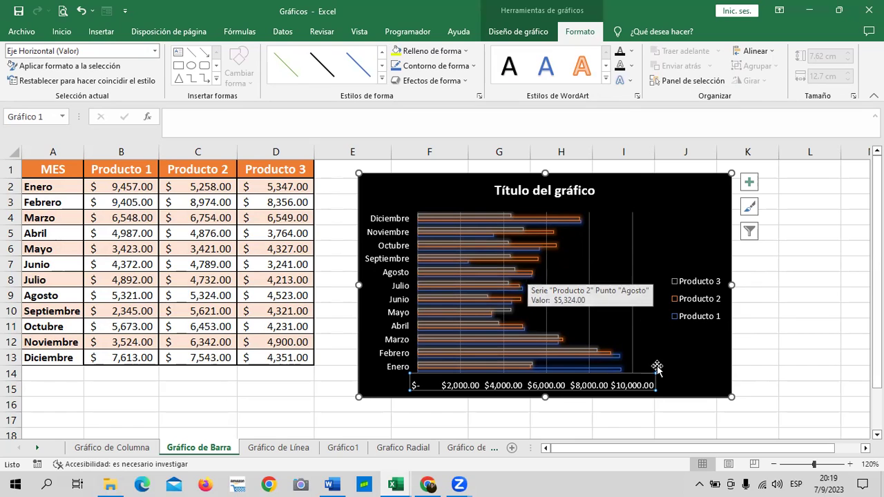
# Add axis titles to the bar chart, toggling the vertical gridlines off and back on
pyautogui.click(750, 183)
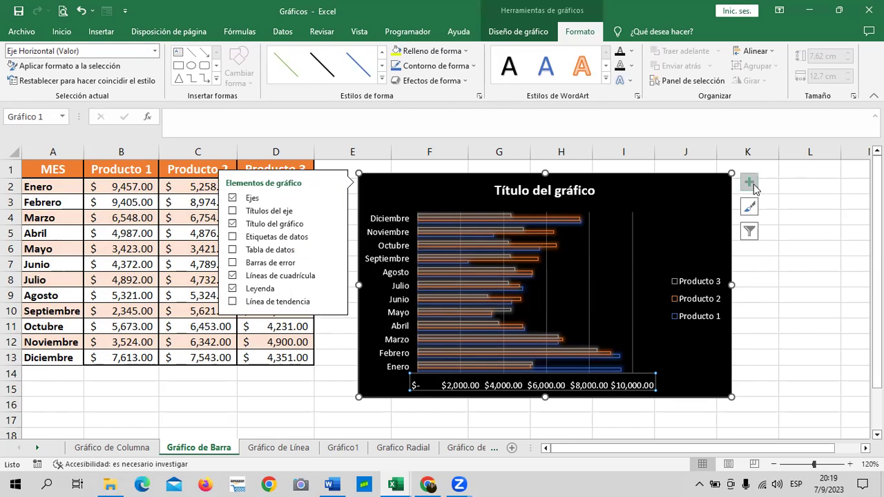
pyautogui.click(268, 211)
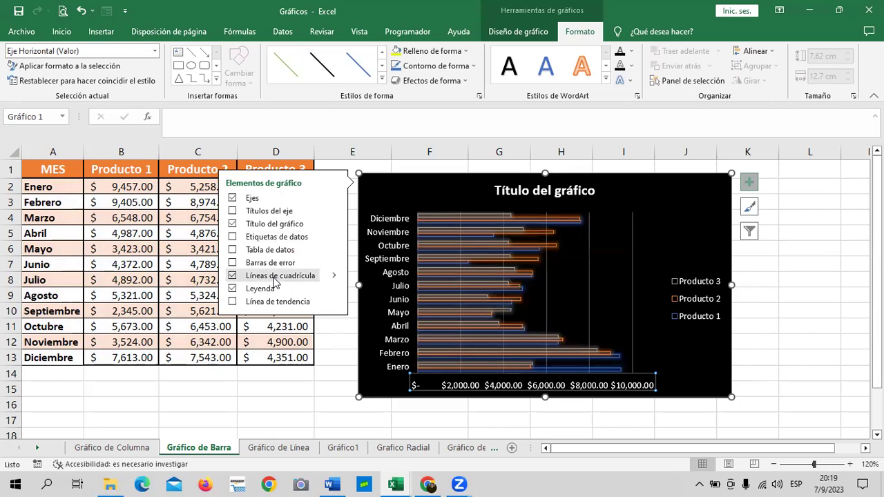
pyautogui.click(233, 276)
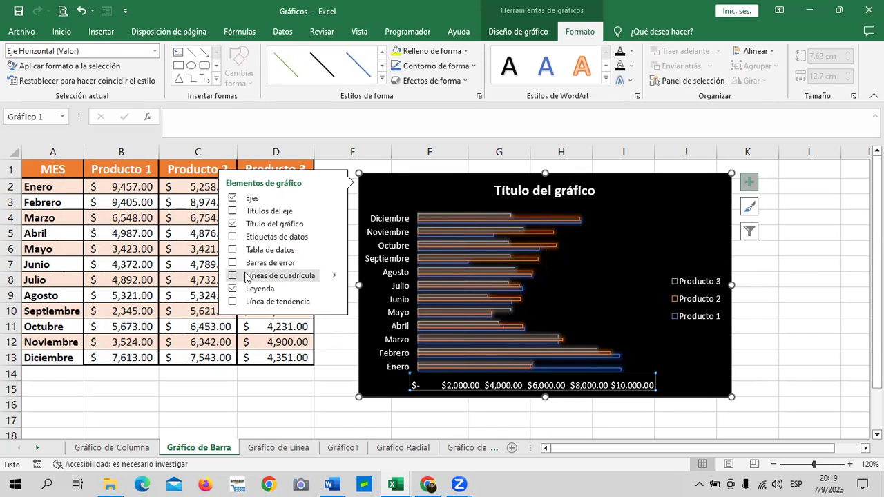
pyautogui.click(235, 276)
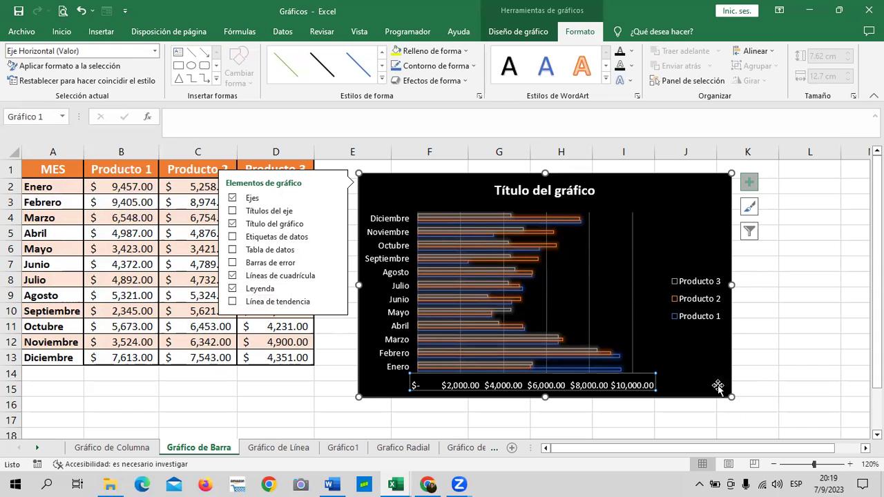
# Apply the dark style to the bar chart and move it slightly upward
pyautogui.click(749, 207)
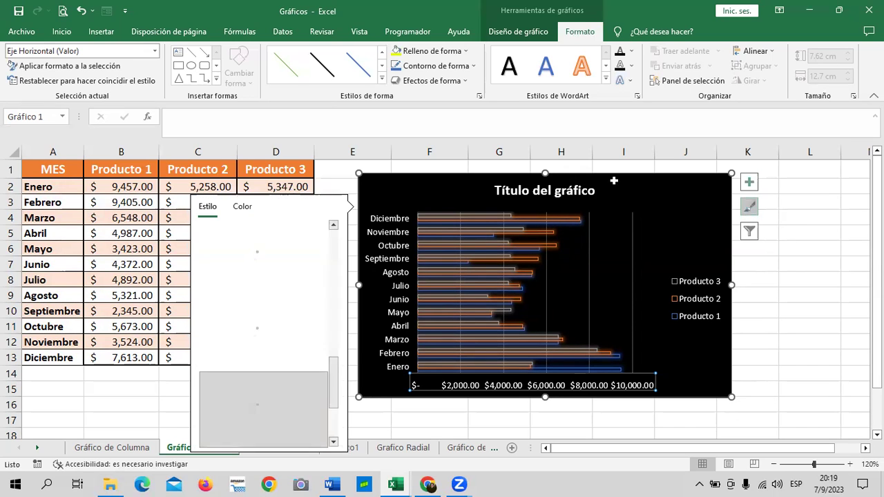
pyautogui.scroll(1, 269, 309)
pyautogui.scroll(1, 269, 309)
pyautogui.scroll(1, 269, 309)
pyautogui.click(268, 325)
pyautogui.click(849, 288)
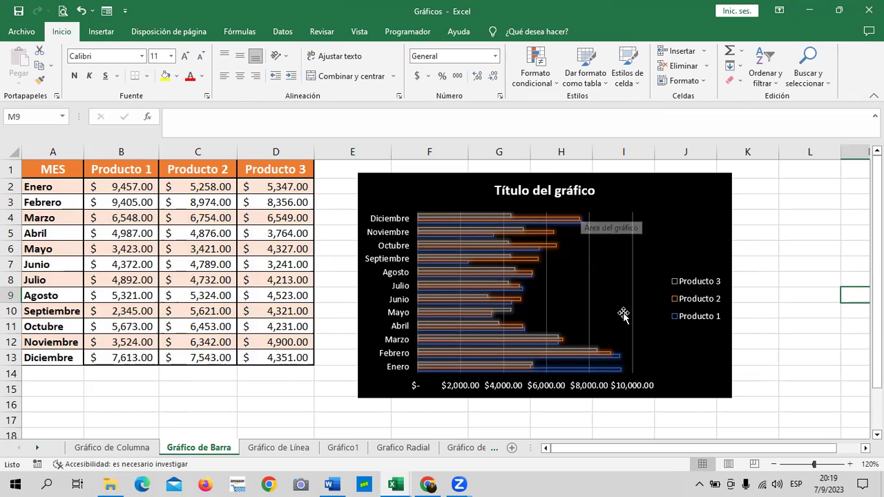
pyautogui.scroll(-3, 624, 311)
pyautogui.scroll(3, 625, 311)
pyautogui.moveTo(679, 198); pyautogui.dragTo(679, 188)
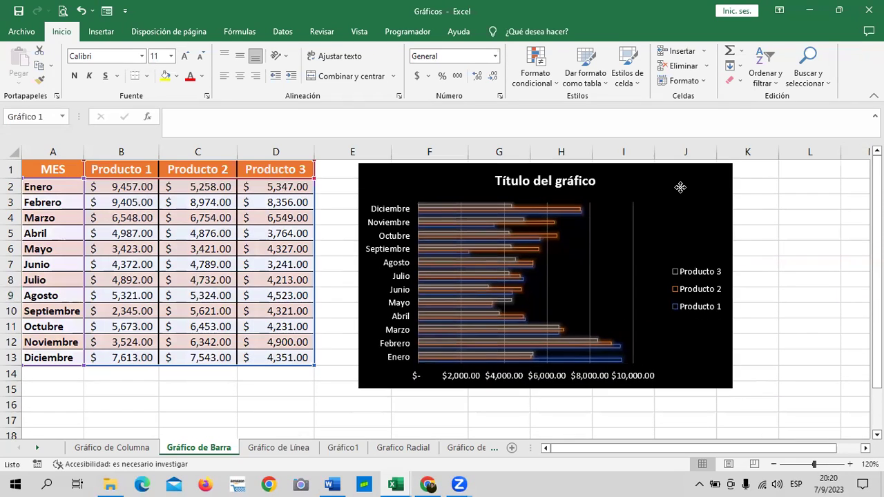
# On the Gráfico de Línea sheet, select a cell inside the sales table
pyautogui.click(259, 449)
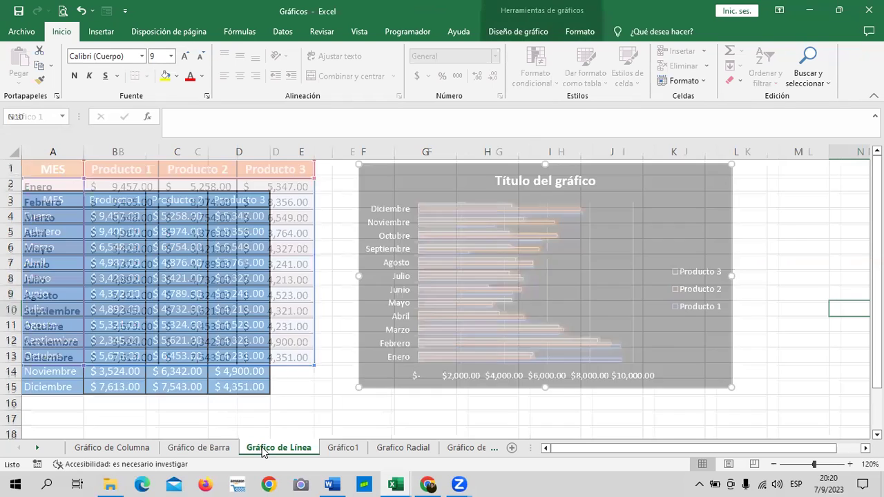
pyautogui.click(453, 308)
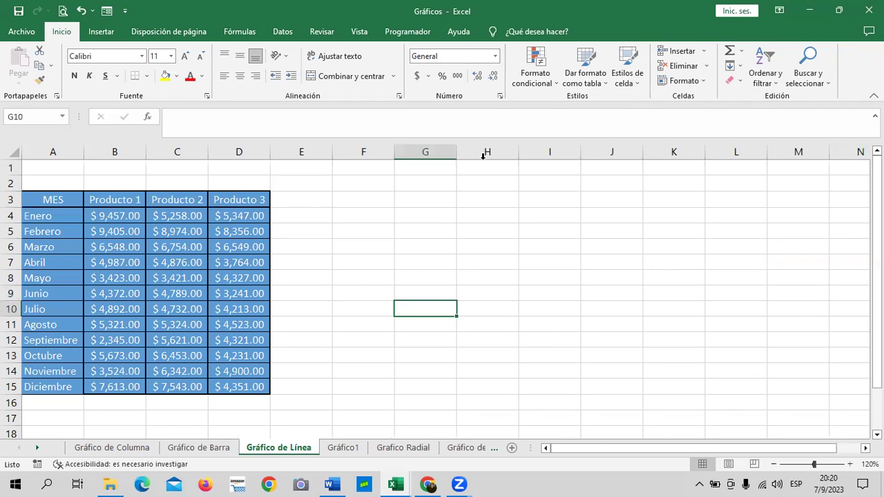
pyautogui.click(103, 33)
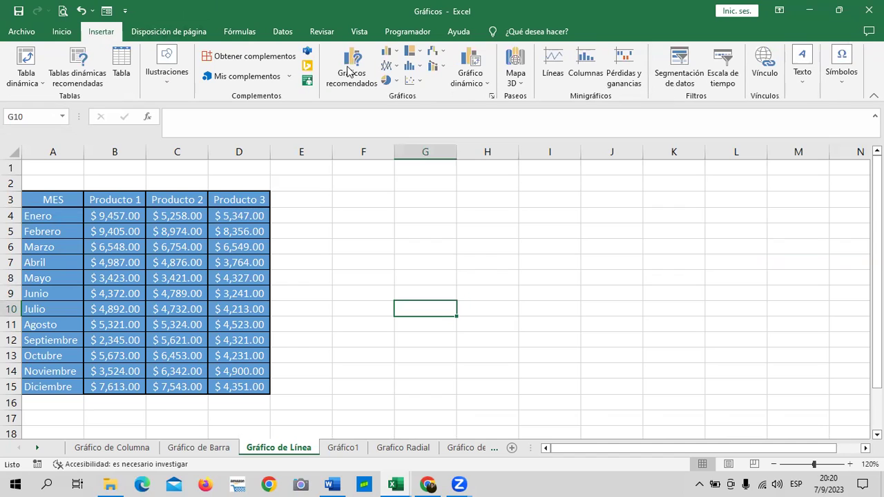
pyautogui.click(348, 69)
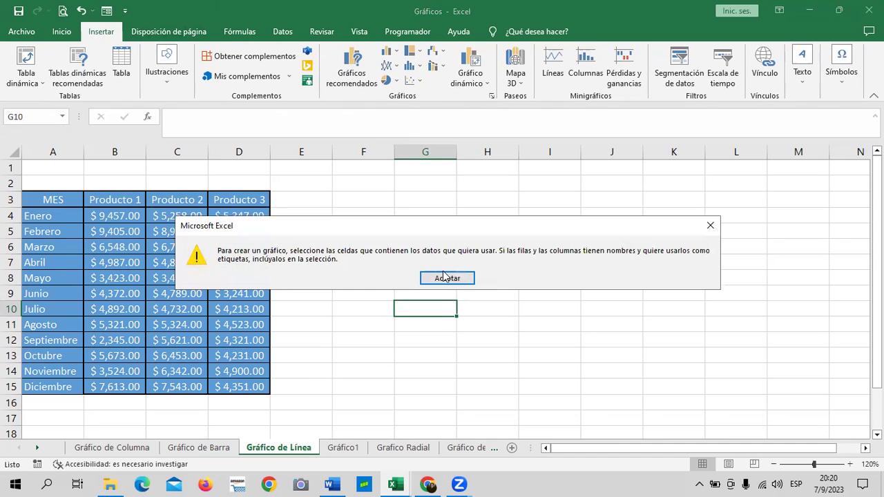
pyautogui.click(446, 277)
pyautogui.click(176, 247)
# Choose Línea con marcadores from the Líneas types in the full chart list
pyautogui.click(349, 72)
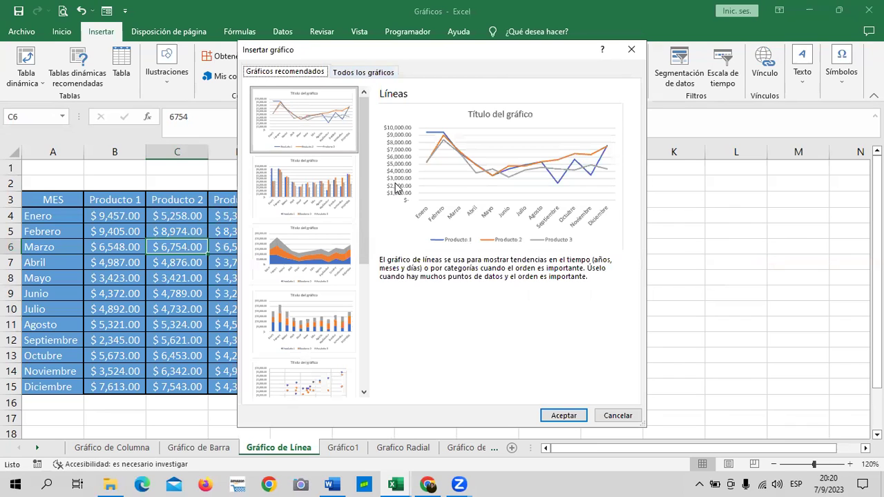
pyautogui.click(368, 73)
pyautogui.click(329, 127)
pyautogui.click(298, 143)
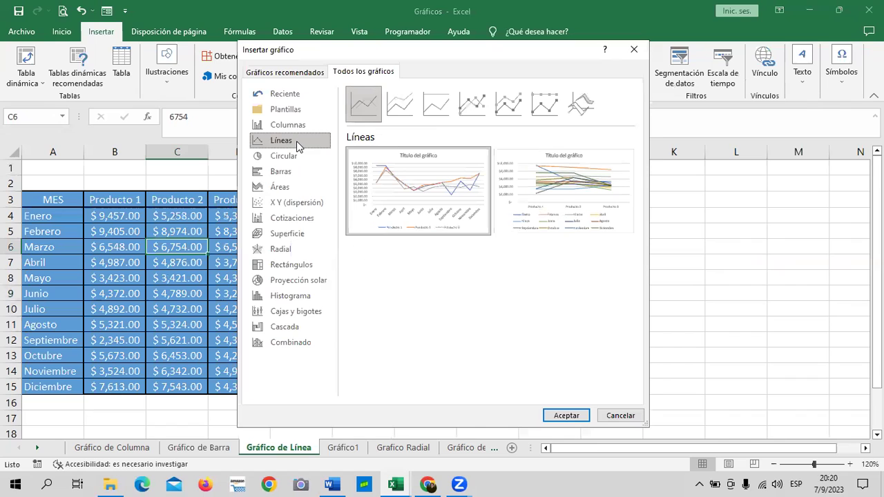
pyautogui.click(476, 105)
pyautogui.moveTo(418, 191)
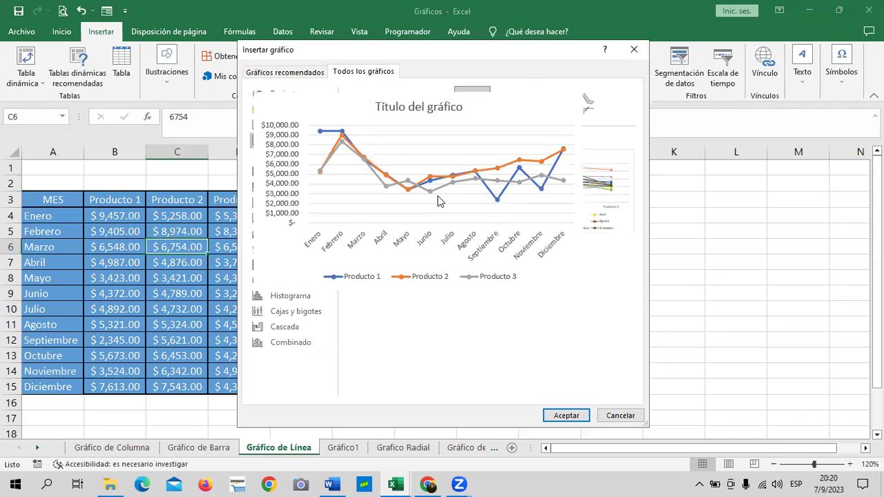
# Insert the line chart with markers, move it beside the table and enlarge it
pyautogui.click(567, 416)
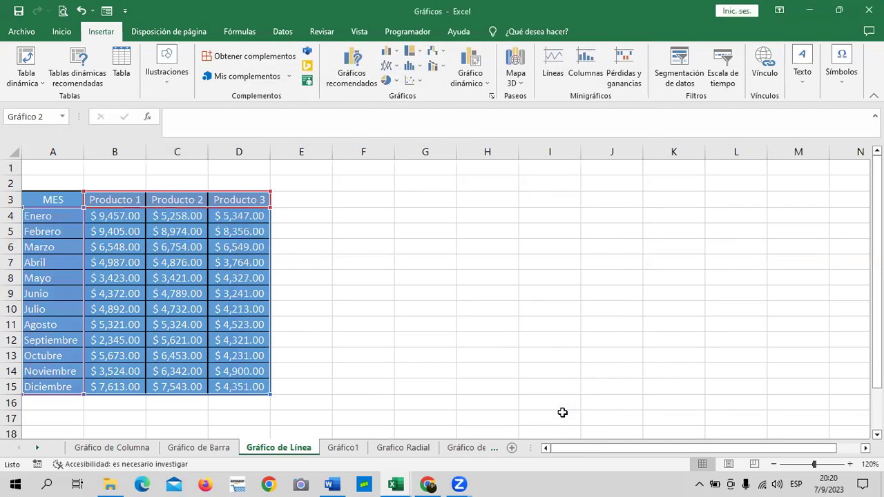
pyautogui.moveTo(570, 210)
pyautogui.mouseDown()
pyautogui.moveTo(640, 194)
pyautogui.moveTo(621, 206)
pyautogui.mouseUp()
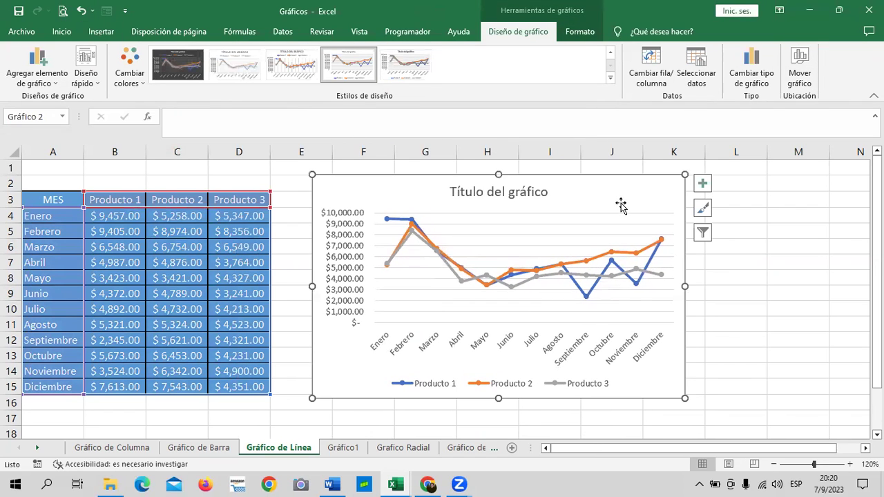
pyautogui.moveTo(685, 399); pyautogui.dragTo(745, 431)
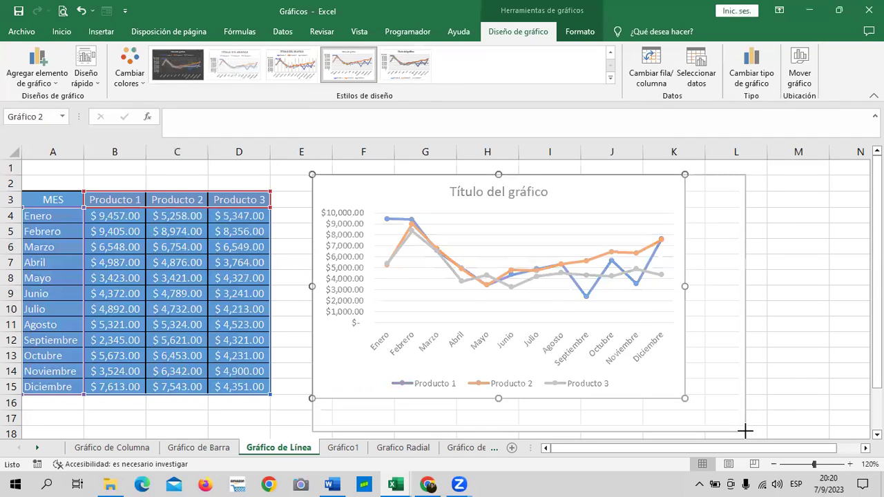
pyautogui.click(786, 359)
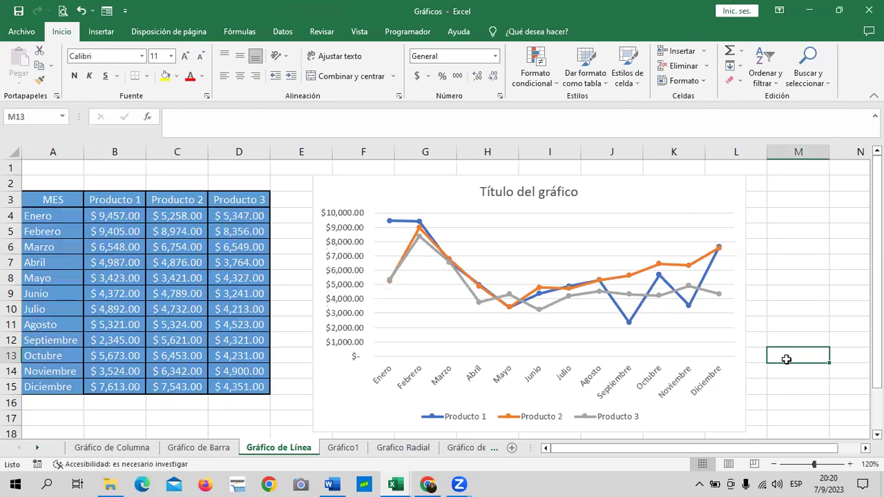
# Select the line chart's legend and Producto 3 entry, then reselect the whole chart area
pyautogui.click(686, 183)
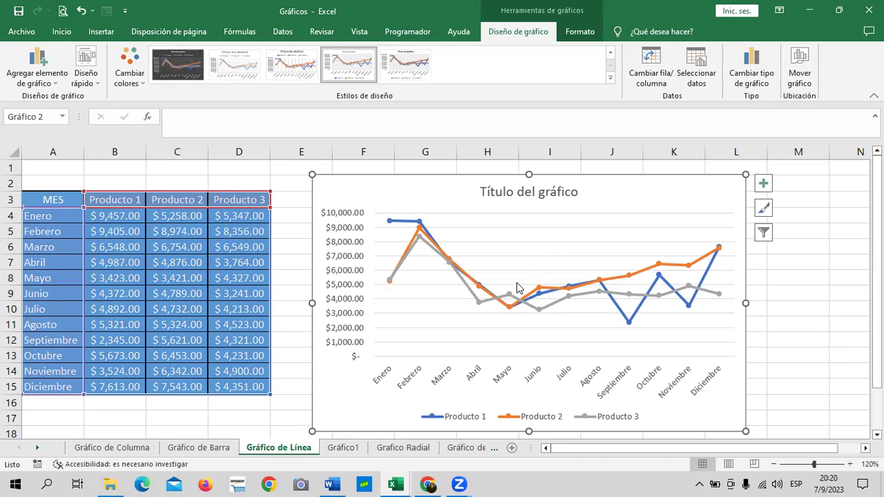
pyautogui.click(429, 420)
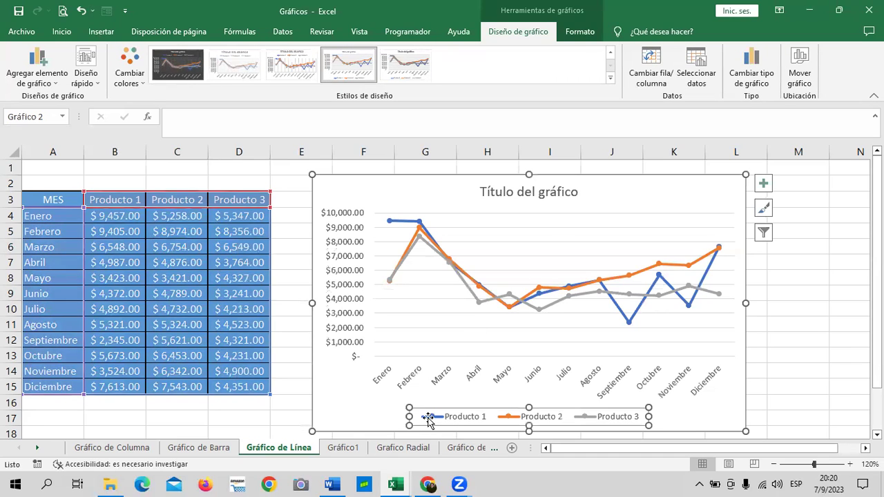
pyautogui.click(618, 421)
pyautogui.click(684, 205)
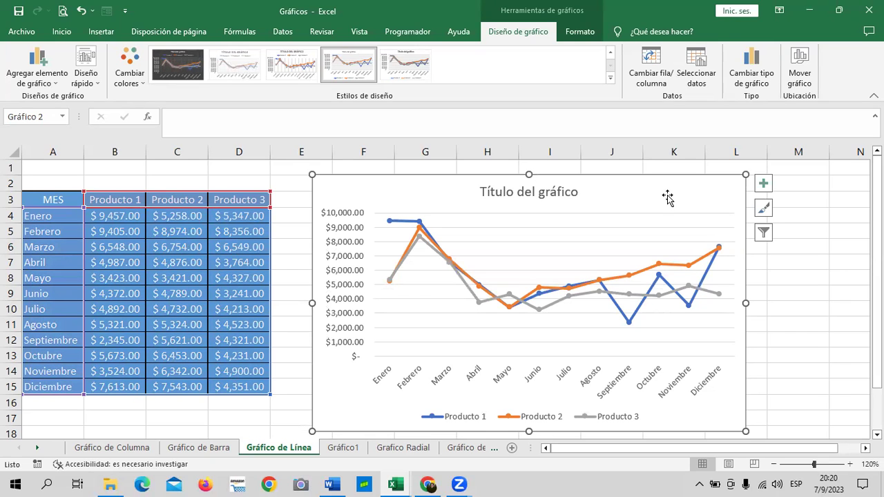
pyautogui.click(579, 35)
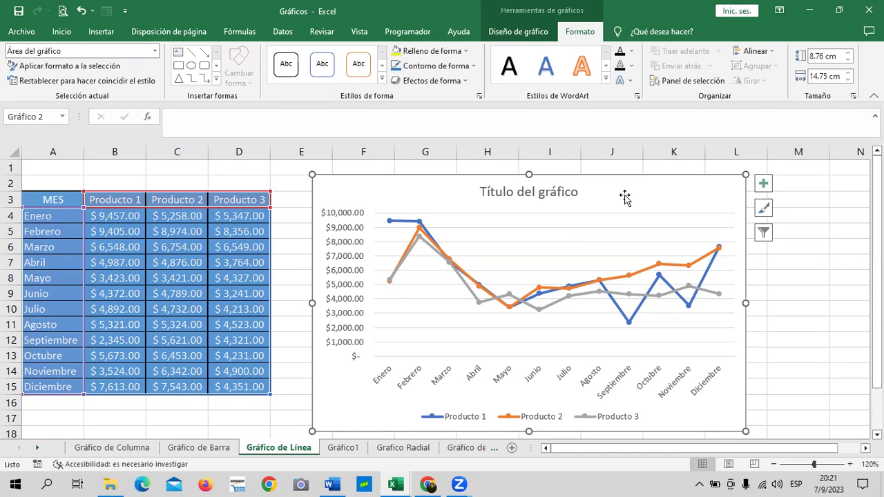
# Search Bing online images for 'ROPA' to fill the chart area with a picture
pyautogui.click(463, 52)
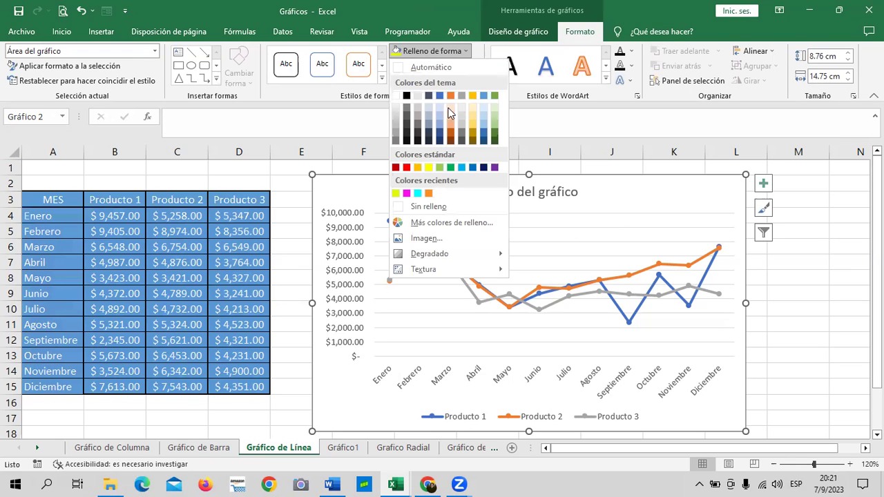
pyautogui.click(425, 238)
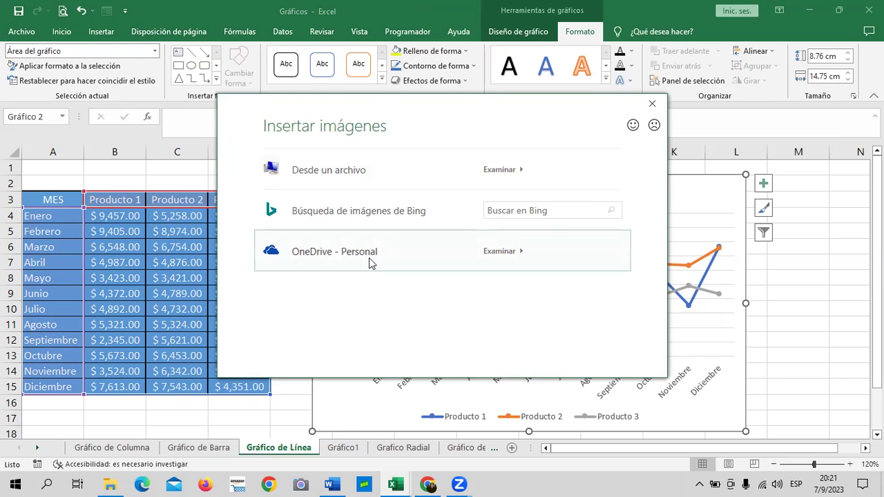
pyautogui.click(541, 207)
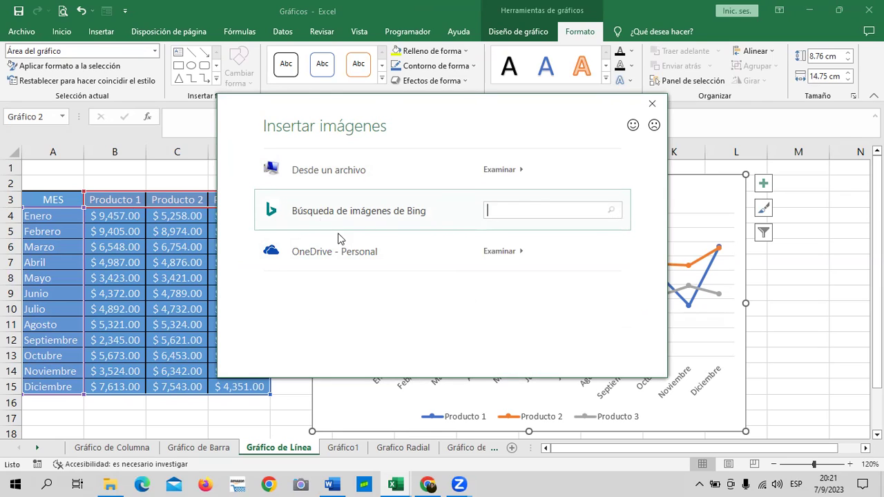
pyautogui.write('ROPA')
pyautogui.press('Return')
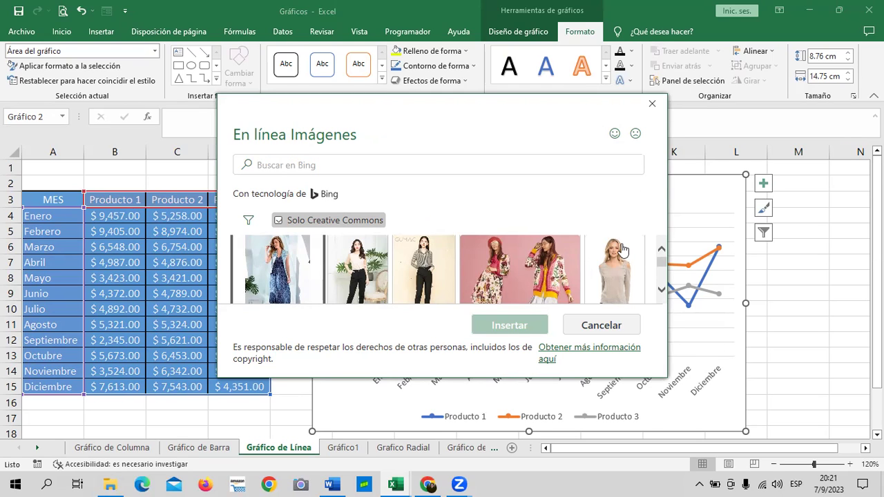
# Insert the photo of clothes hanging on a rack as the chart background
pyautogui.click(661, 291)
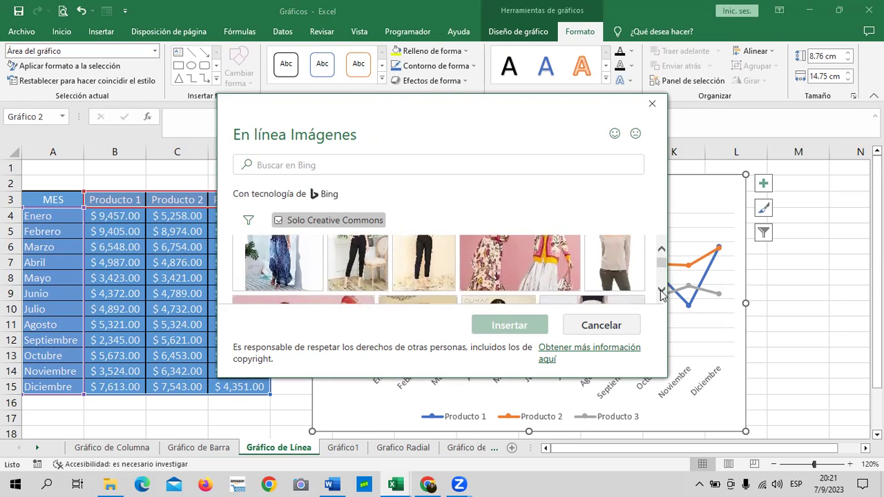
pyautogui.click(661, 291)
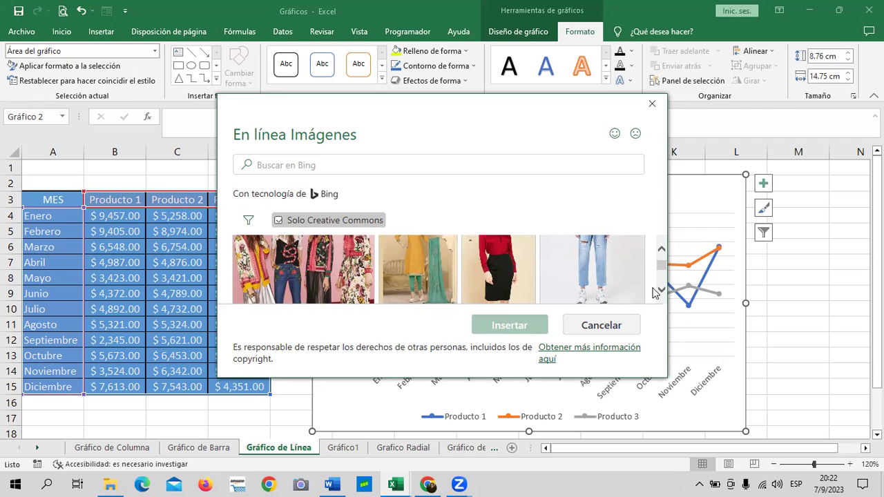
pyautogui.click(661, 293)
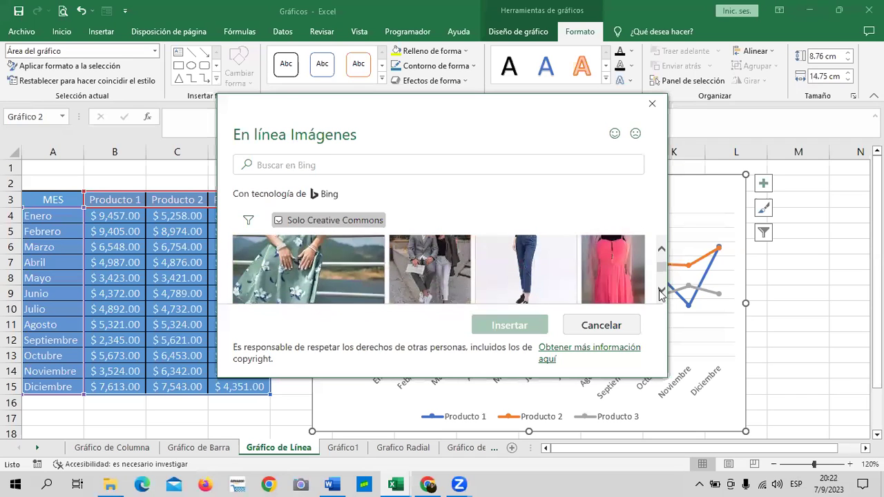
pyautogui.click(661, 292)
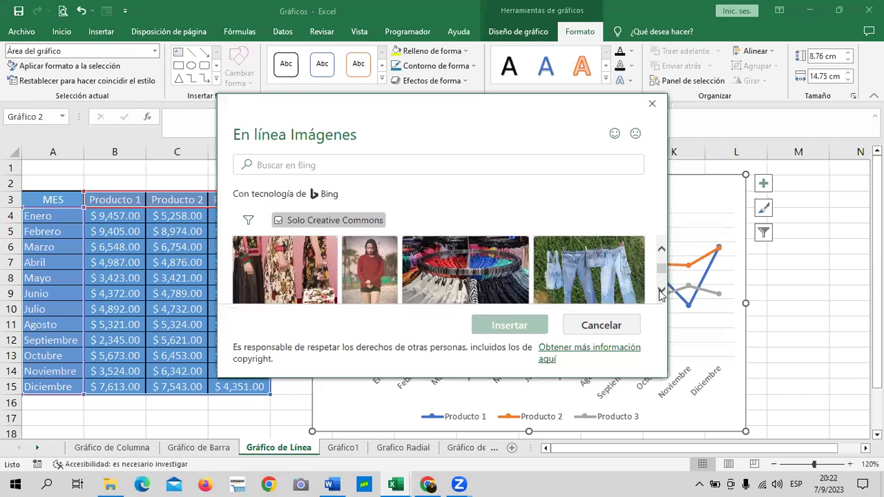
pyautogui.click(661, 293)
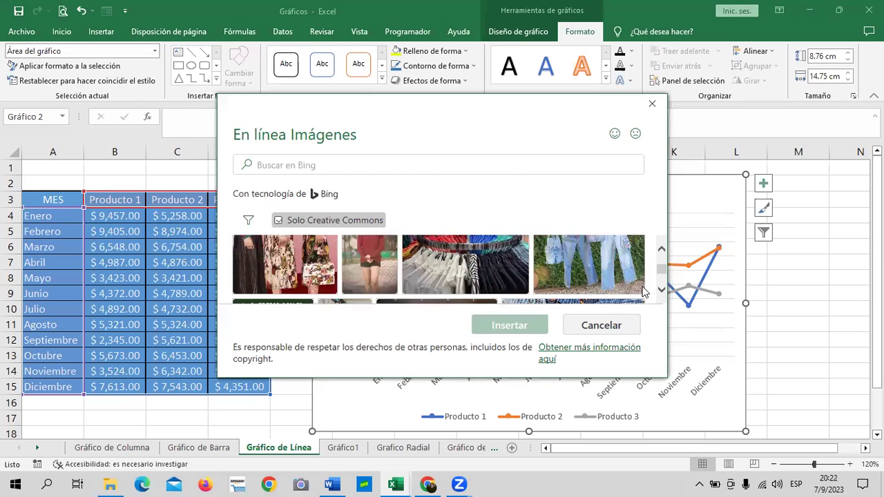
pyautogui.click(475, 263)
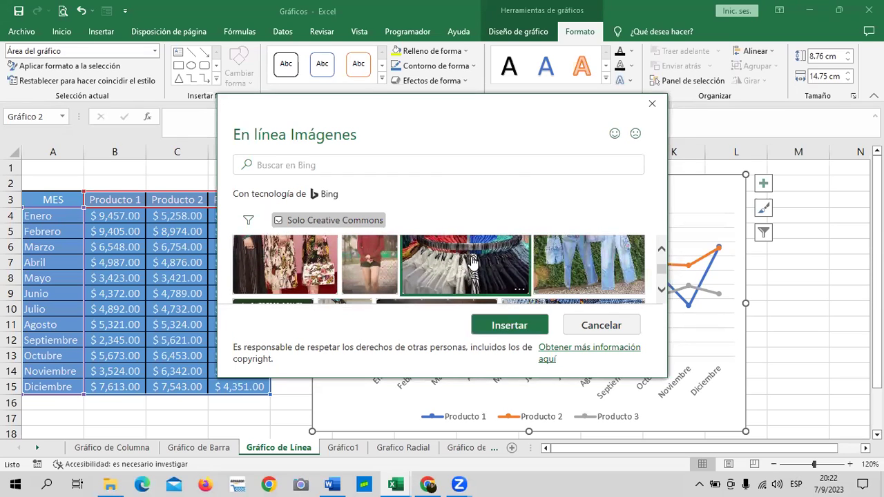
pyautogui.click(505, 326)
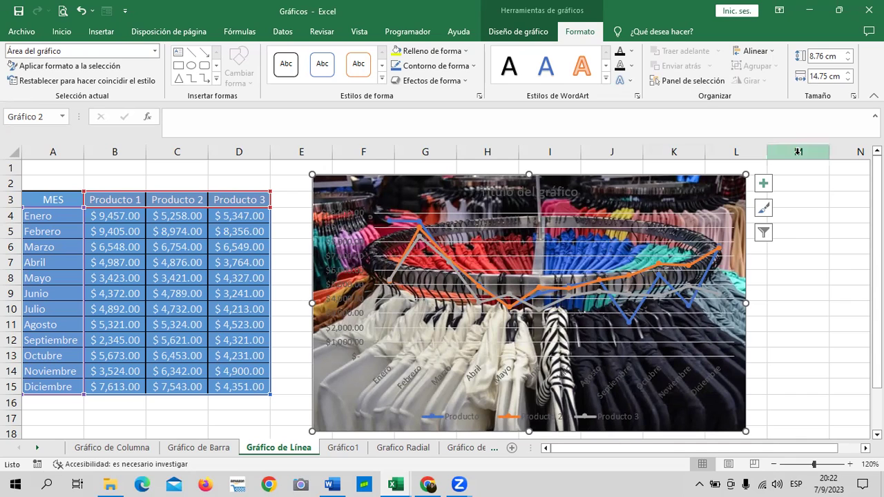
# Raise the chart-area picture transparency to about 46% and close the Format Chart Area pane
pyautogui.doubleClick(727, 413)
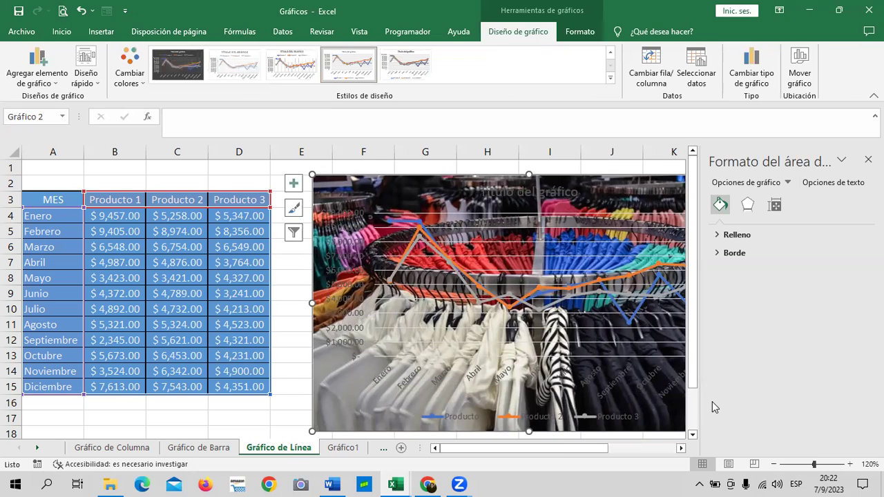
pyautogui.click(718, 236)
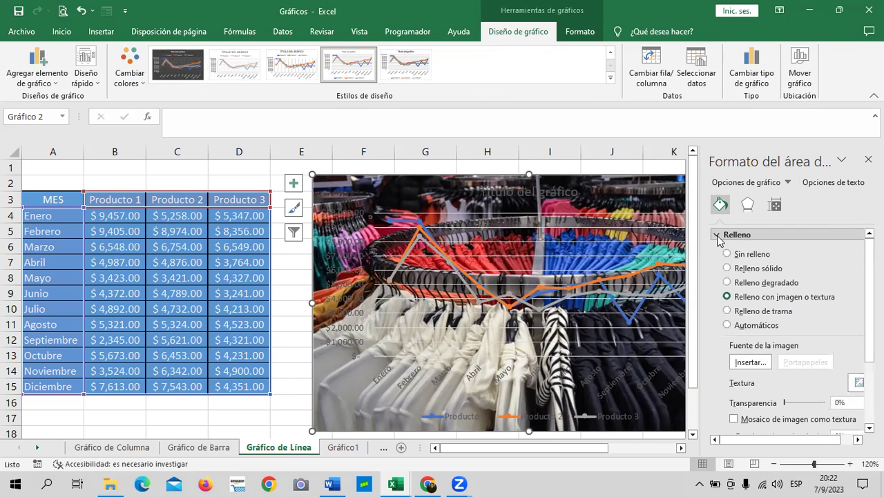
pyautogui.click(802, 407)
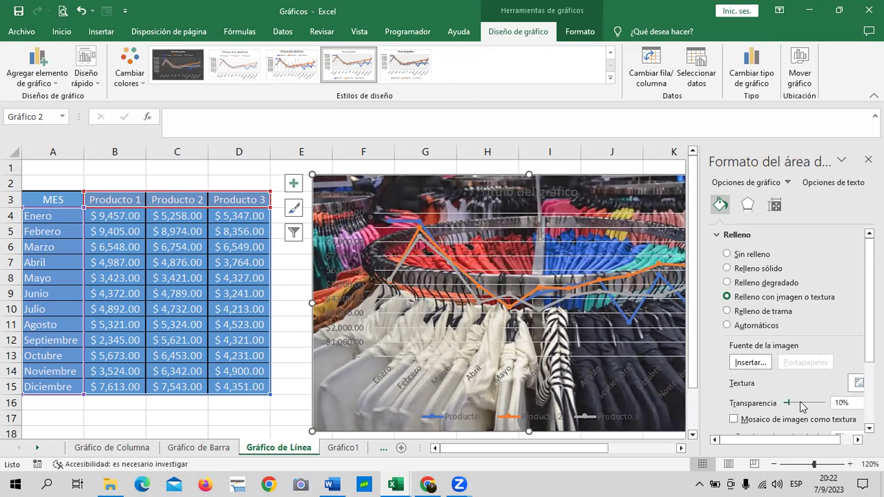
pyautogui.click(802, 407)
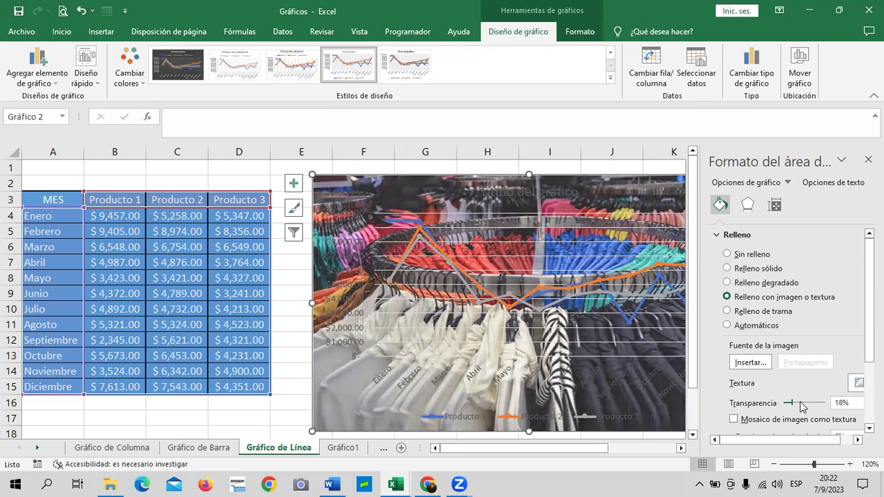
pyautogui.click(802, 407)
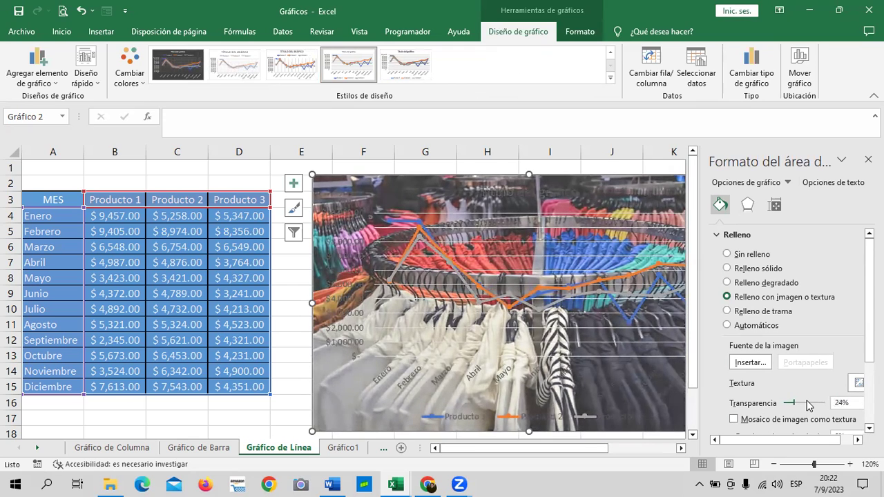
pyautogui.click(810, 406)
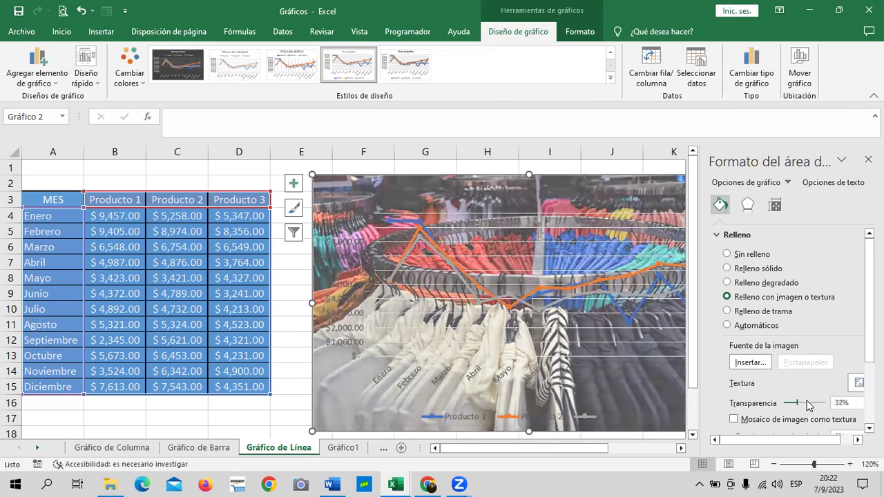
pyautogui.click(809, 405)
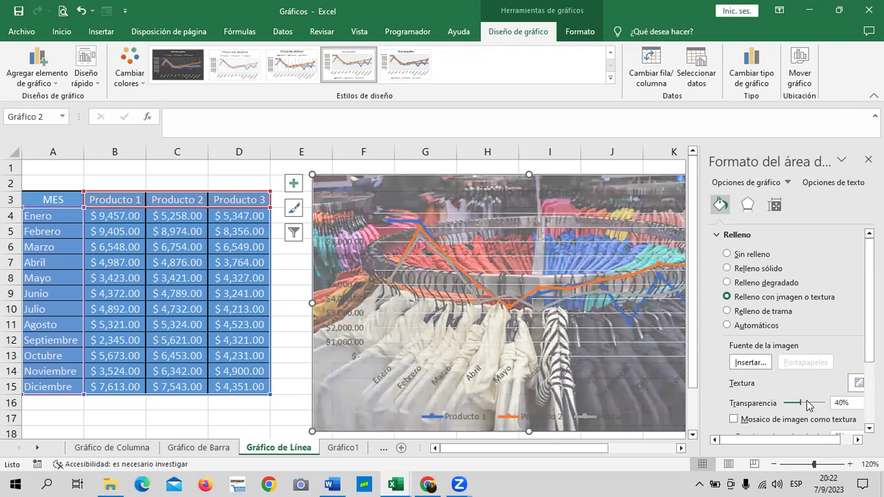
pyautogui.click(809, 405)
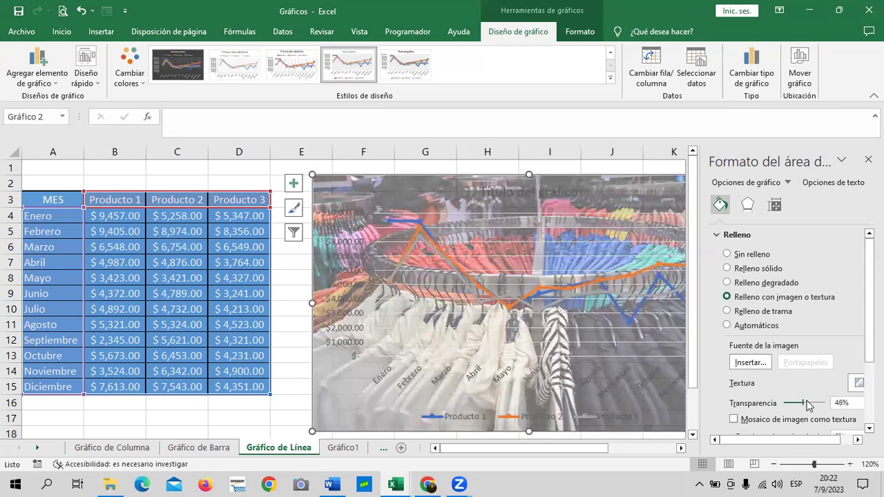
pyautogui.click(868, 160)
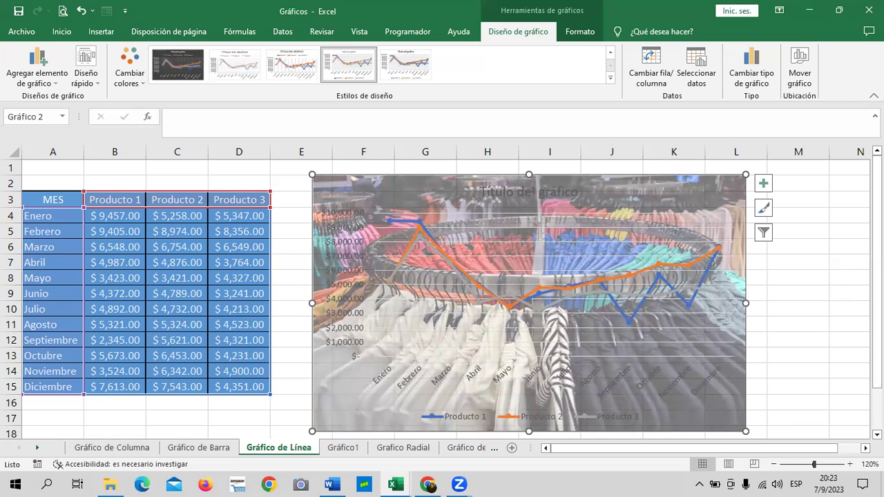
# Make the horizontal month axis labels black and enlarge them to size 11
pyautogui.click(351, 278)
pyautogui.click(488, 387)
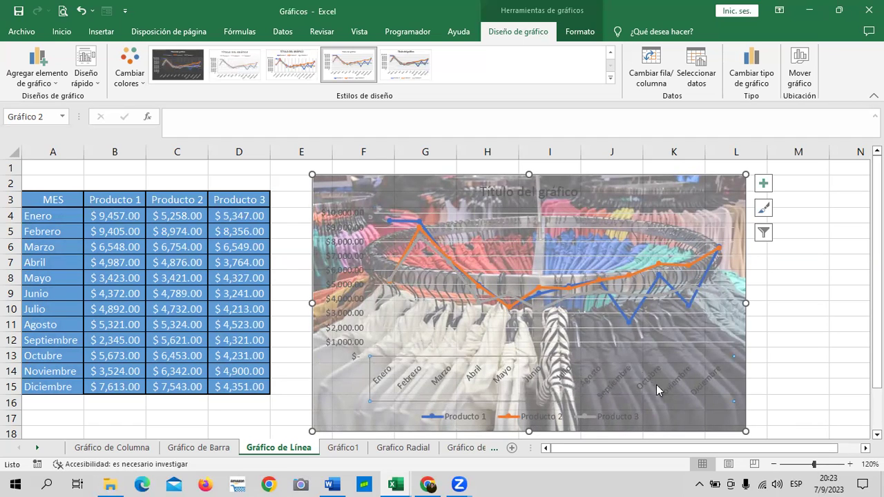
pyautogui.click(519, 390)
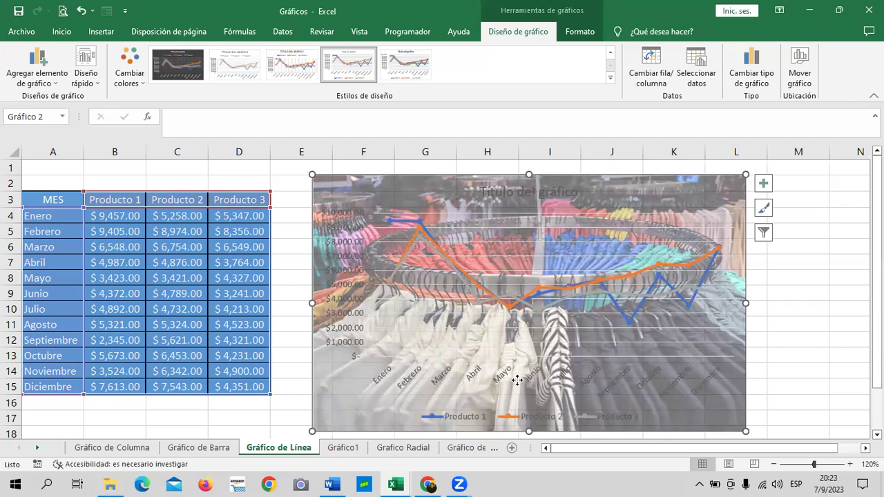
pyautogui.click(436, 379)
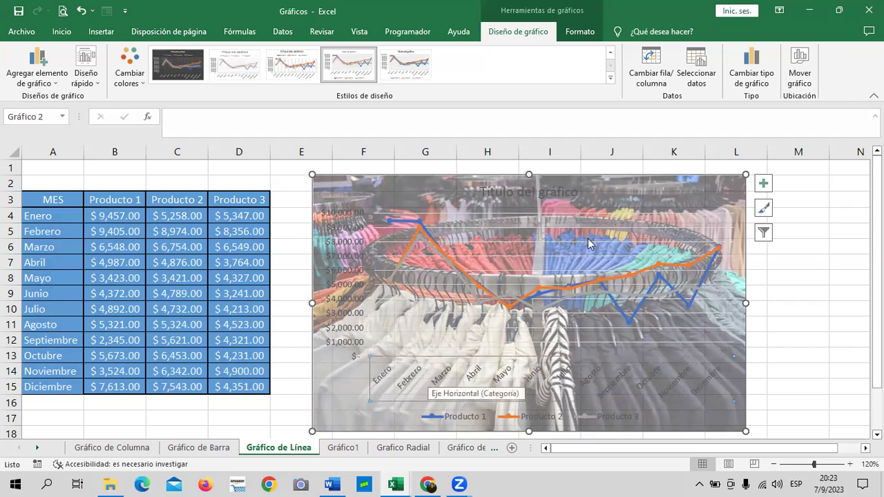
pyautogui.click(581, 32)
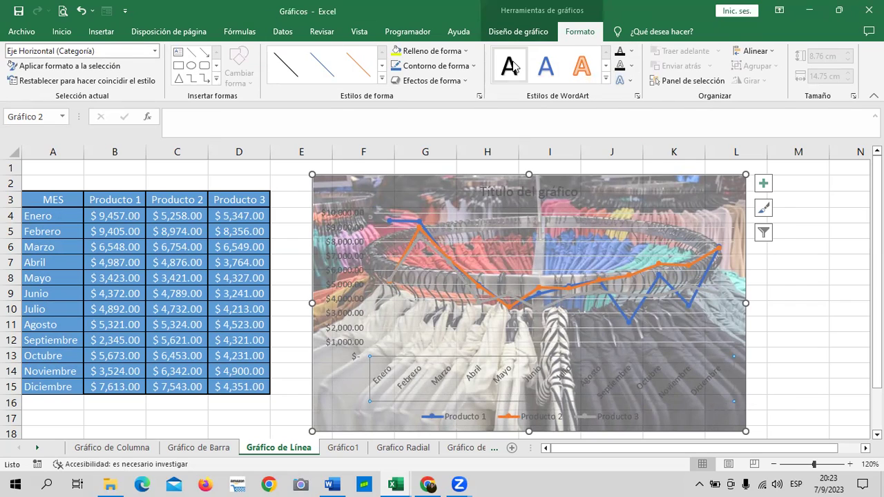
pyautogui.click(61, 31)
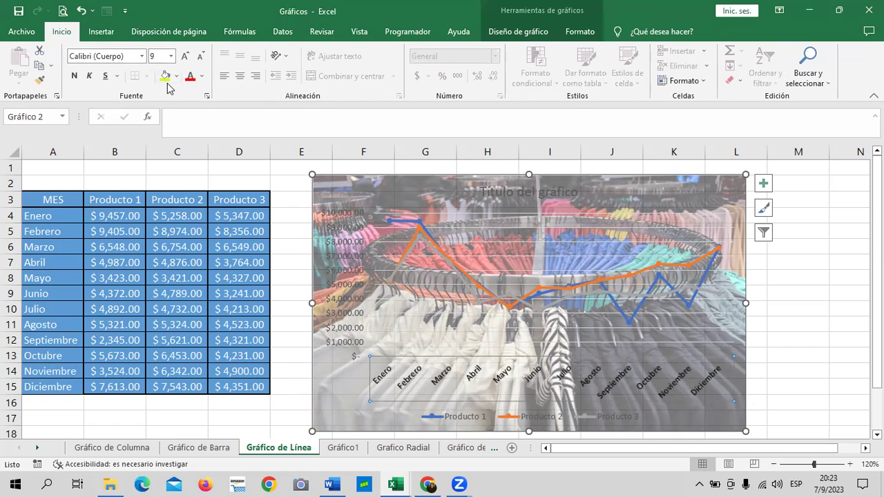
pyautogui.click(202, 77)
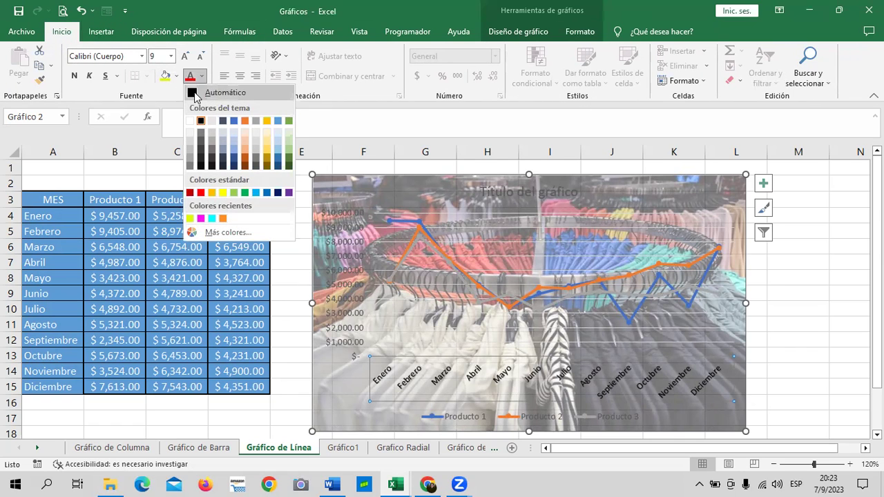
pyautogui.click(195, 93)
pyautogui.click(185, 58)
pyautogui.click(185, 57)
pyautogui.click(185, 58)
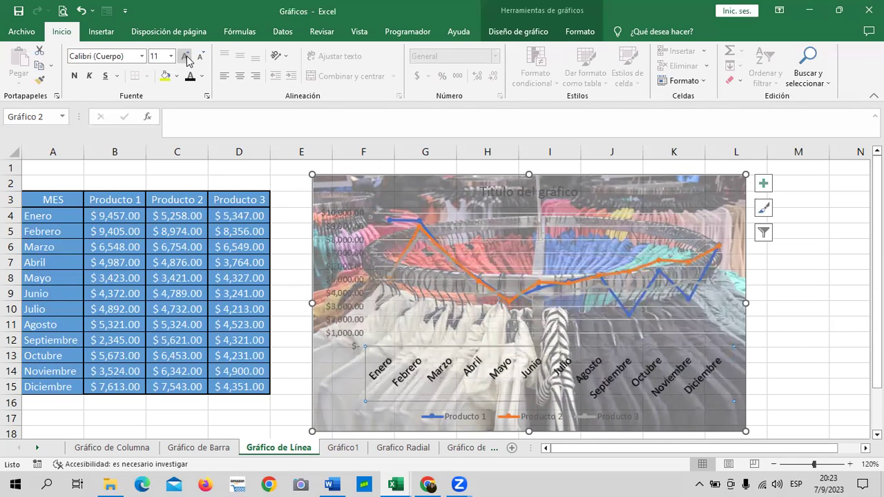
# Apply the solid black WordArt style to the legend, chart title and value-axis labels
pyautogui.click(469, 418)
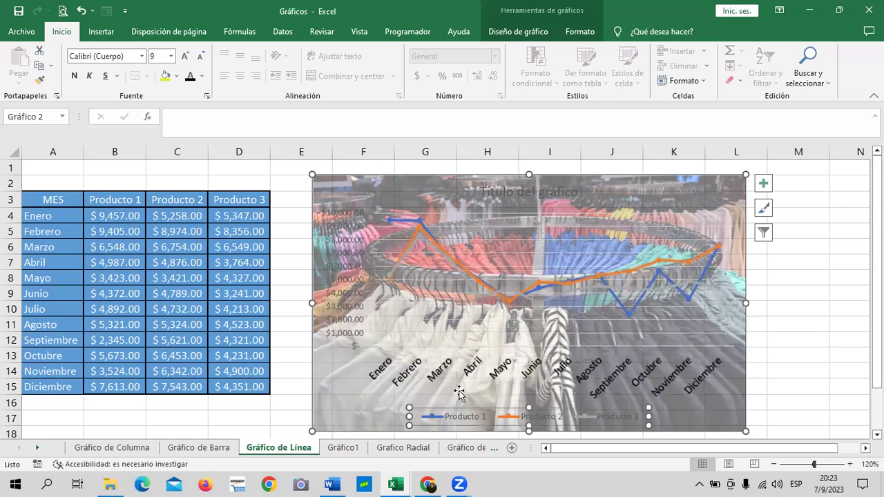
pyautogui.click(580, 31)
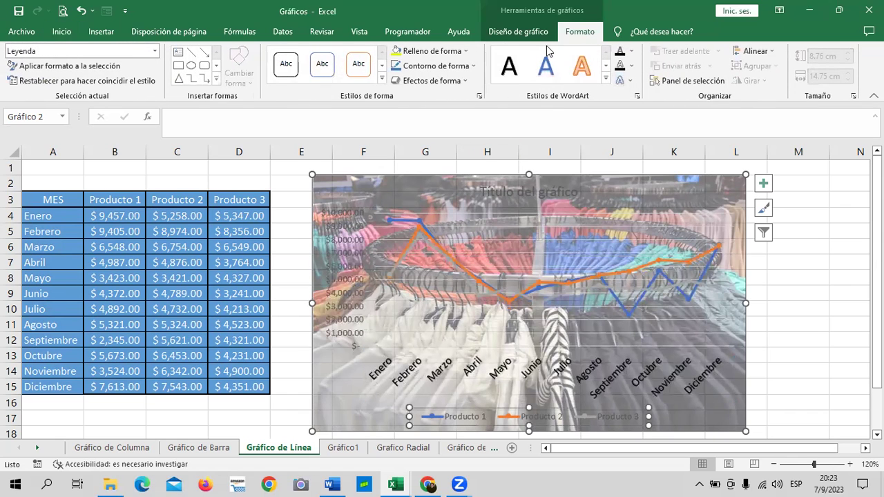
pyautogui.click(511, 69)
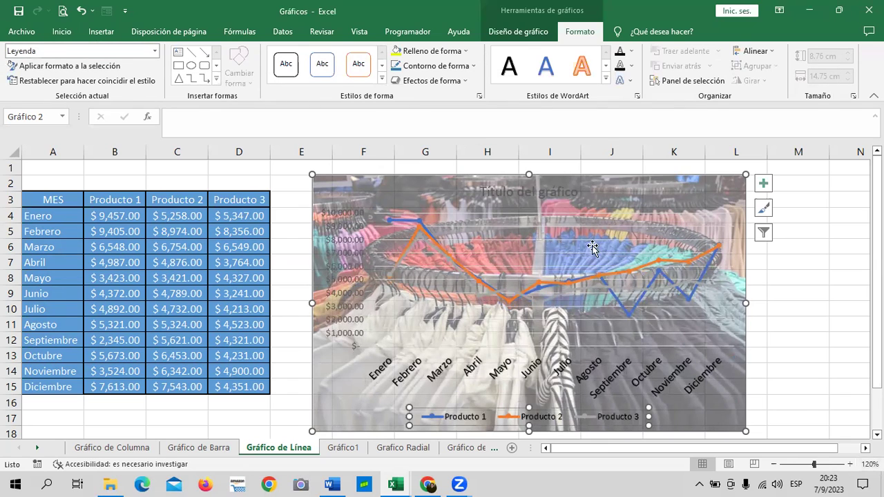
pyautogui.click(543, 192)
pyautogui.click(521, 63)
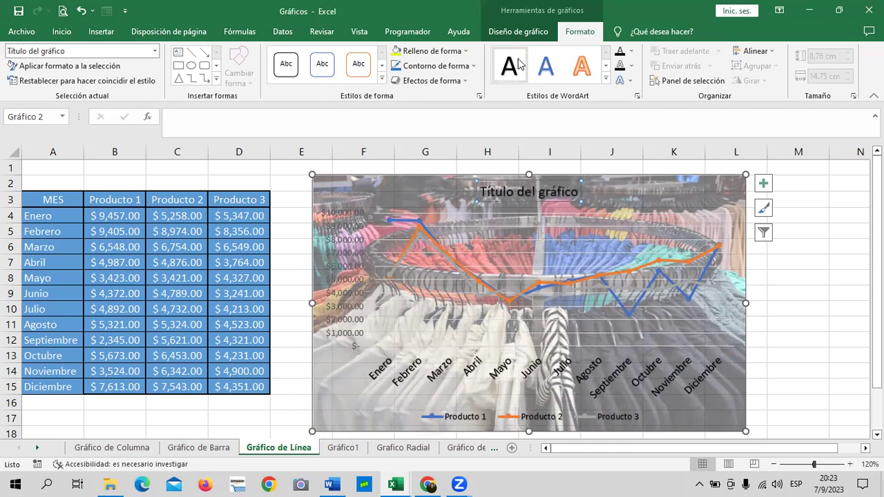
pyautogui.click(606, 78)
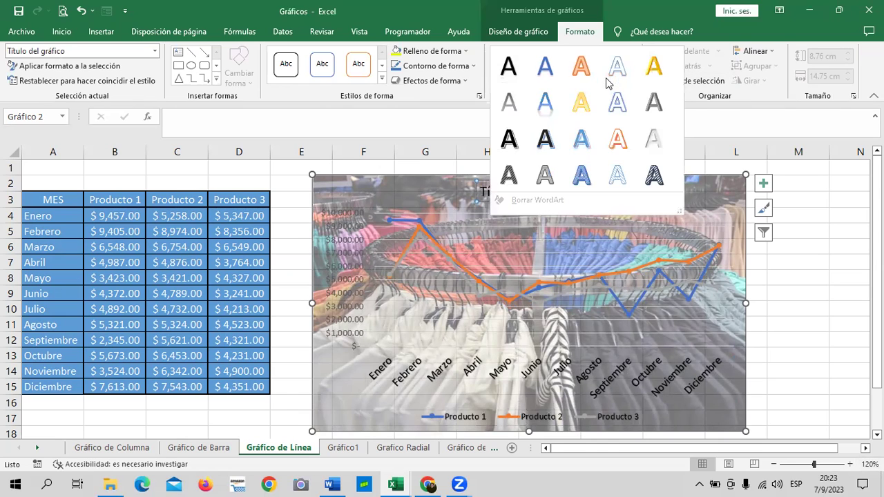
pyautogui.click(509, 66)
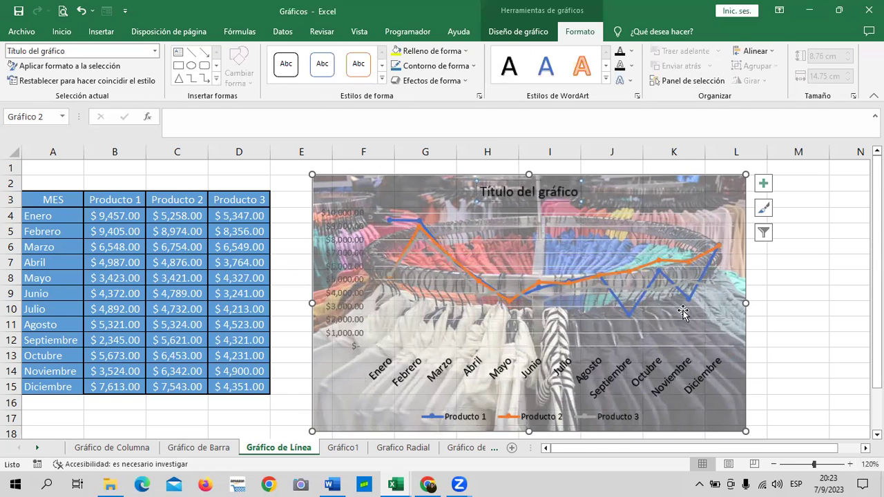
pyautogui.click(355, 282)
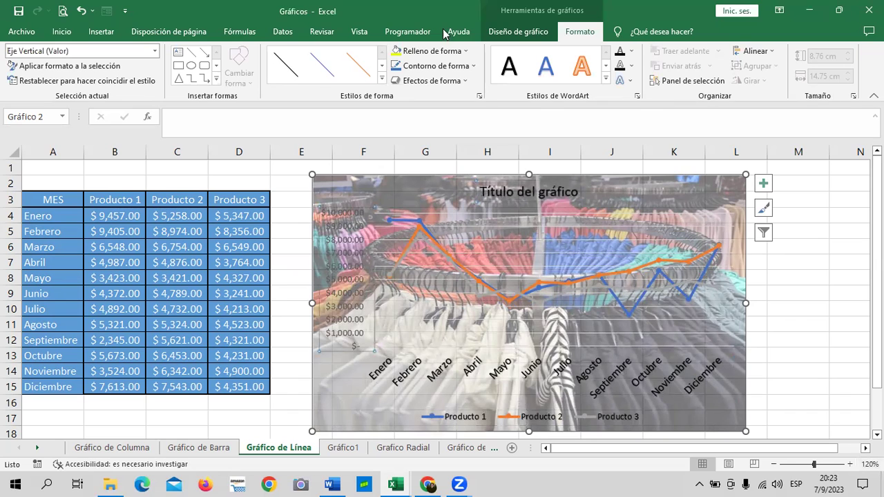
pyautogui.click(509, 67)
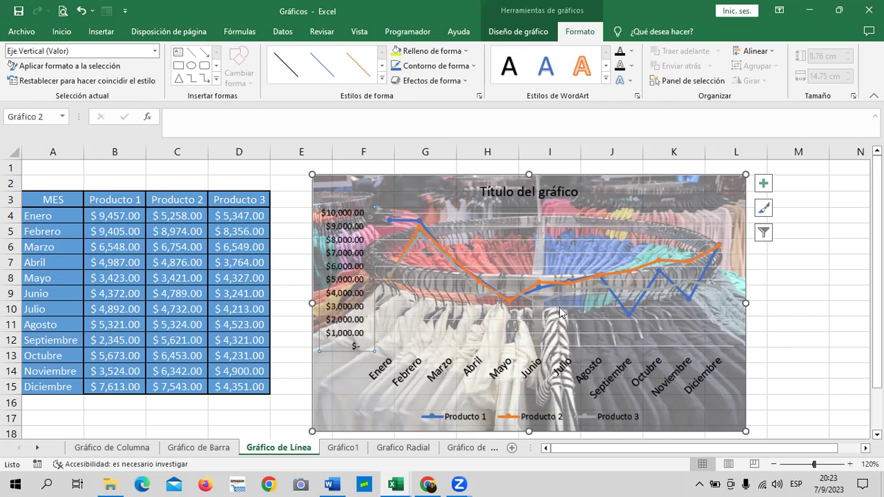
pyautogui.click(588, 282)
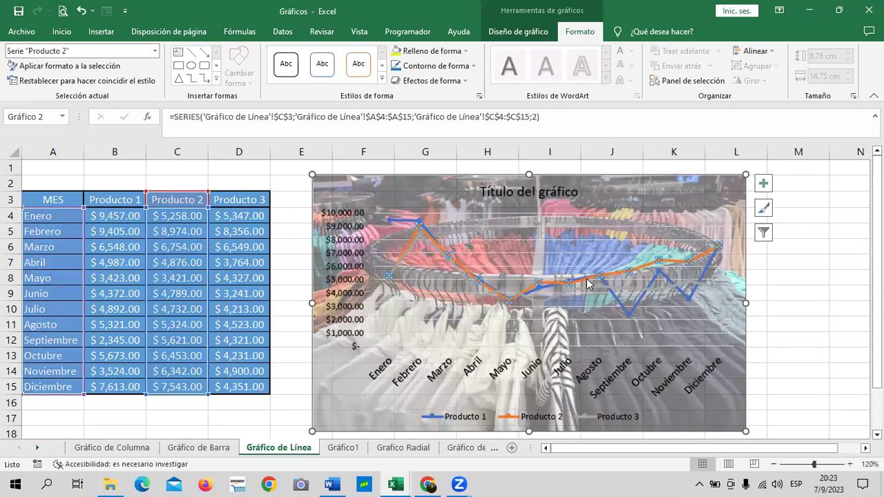
# Colour the Producto 1 series line black
pyautogui.click(525, 33)
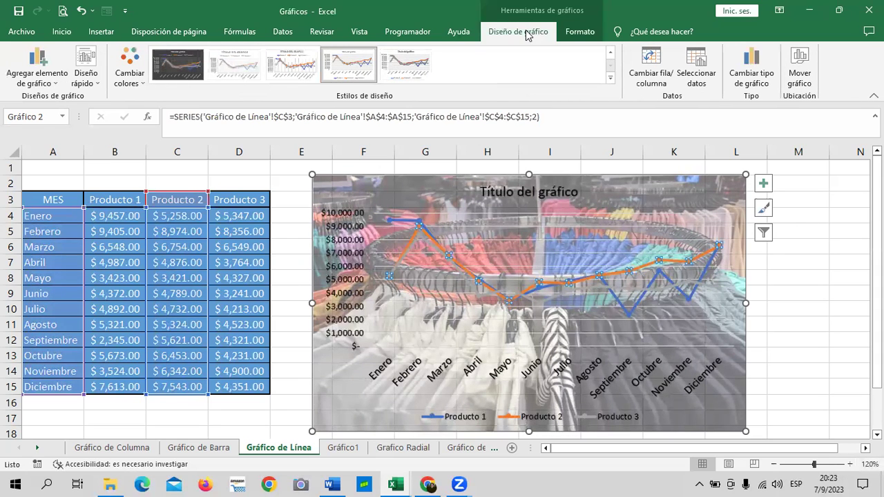
pyautogui.click(583, 35)
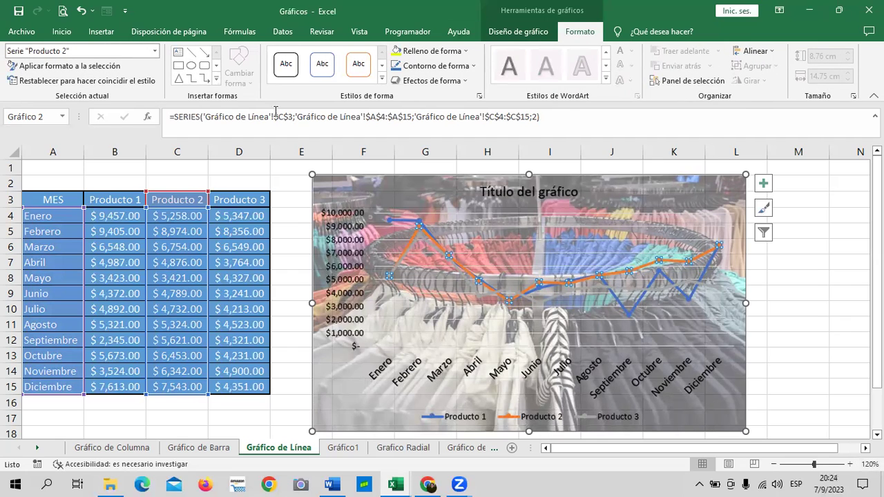
pyautogui.click(679, 296)
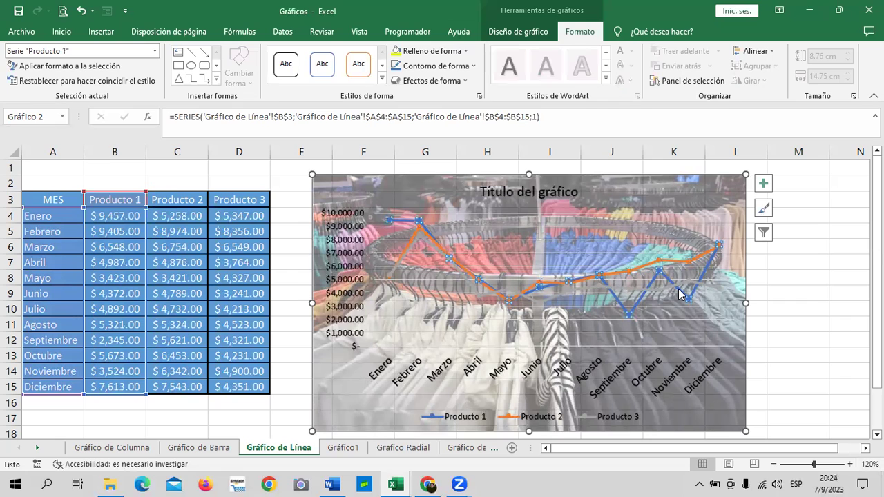
pyautogui.click(466, 51)
pyautogui.click(466, 51)
pyautogui.click(468, 66)
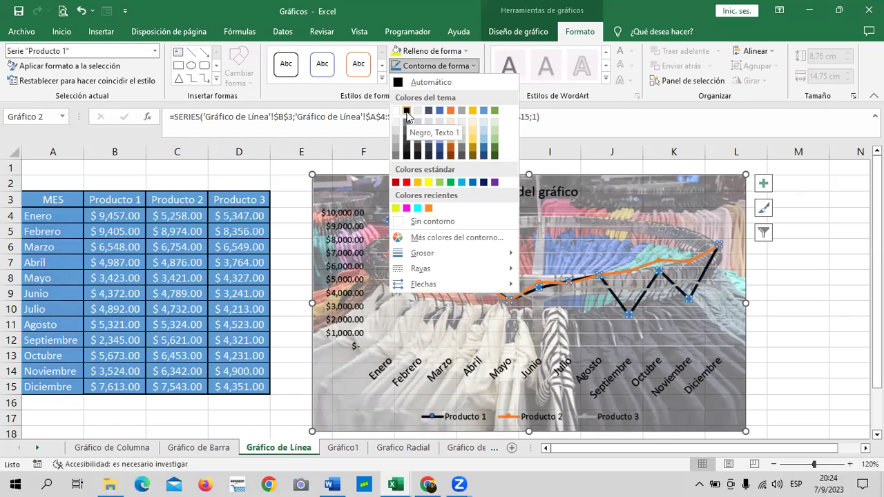
pyautogui.click(406, 111)
pyautogui.click(772, 353)
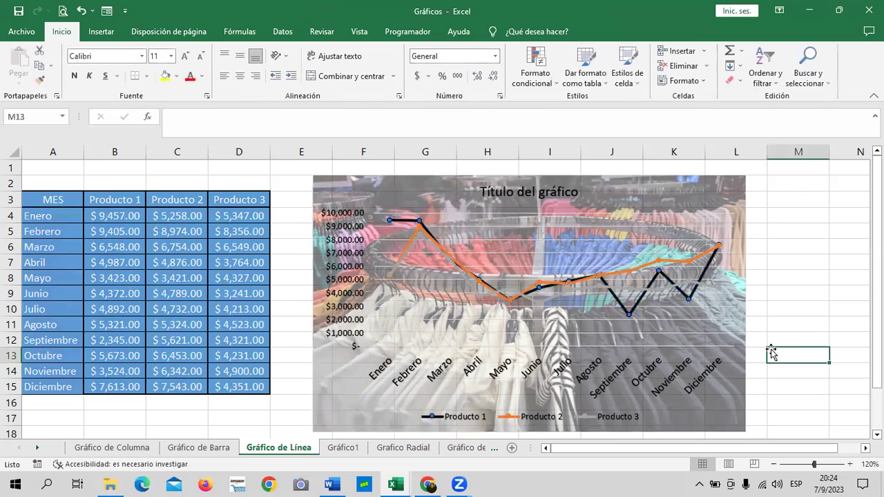
# Give the Producto 3 series markers a magenta fill
pyautogui.click(659, 290)
pyautogui.click(580, 31)
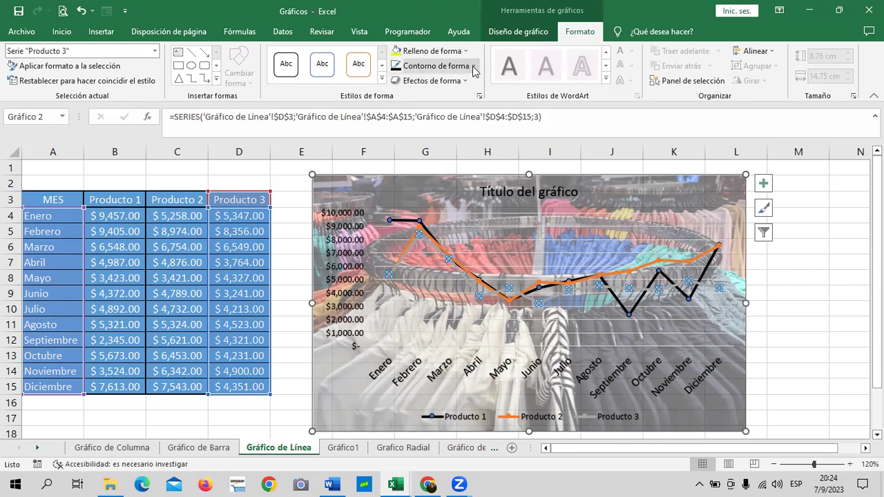
pyautogui.click(431, 50)
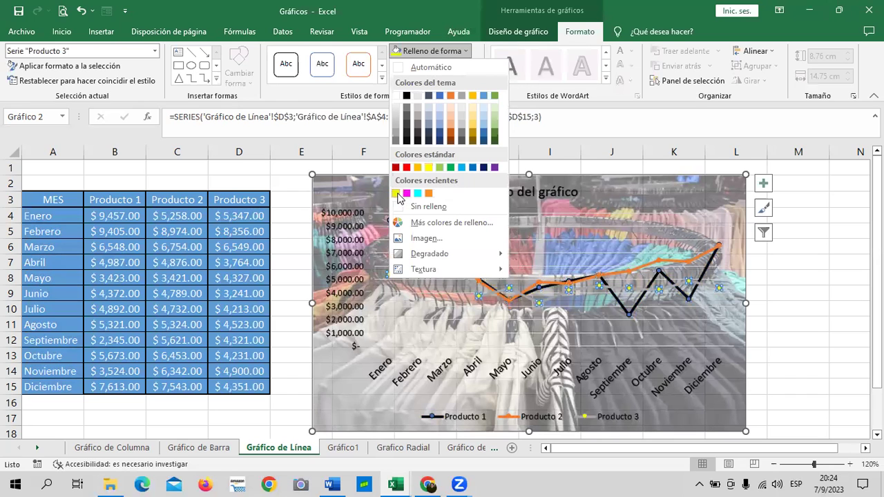
pyautogui.click(406, 194)
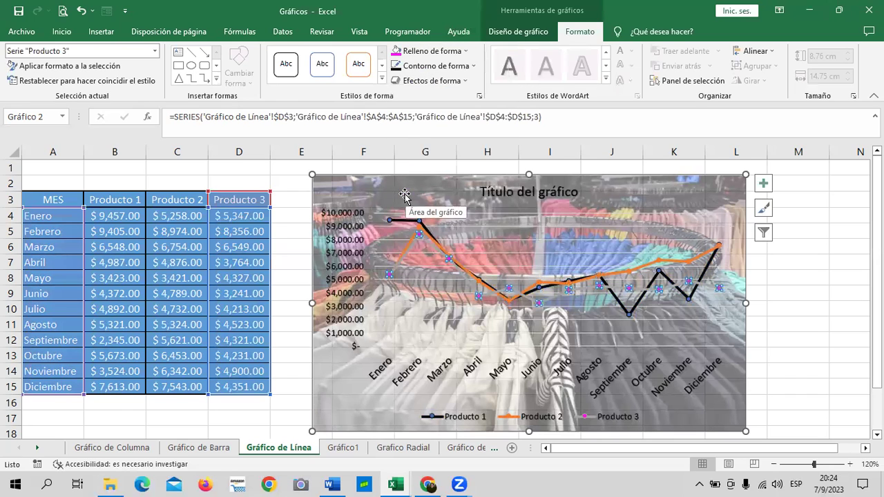
# Inspect individual Producto 3 points (Mayo, Noviembre, Julio) in the data point formatting pane
pyautogui.click(498, 294)
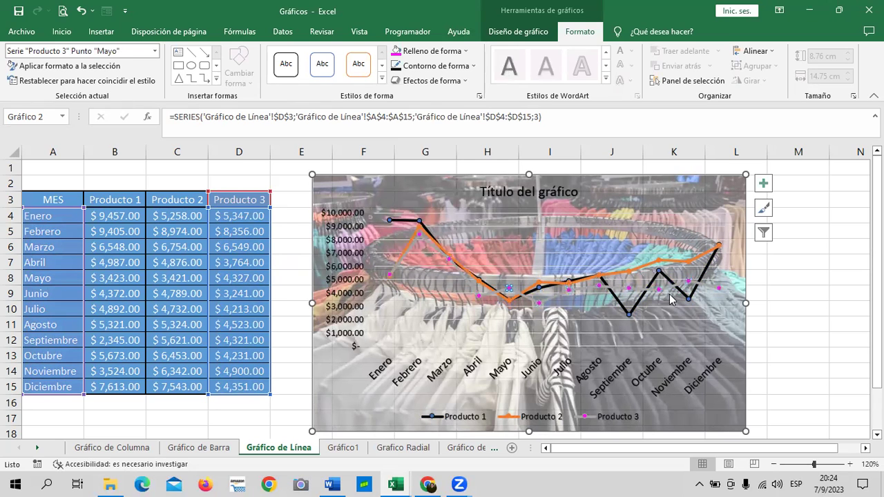
pyautogui.press('Right')
pyautogui.press('Right')
pyautogui.press('Right')
pyautogui.press('Right')
pyautogui.doubleClick(713, 289)
pyautogui.press('Left')
pyautogui.click(869, 159)
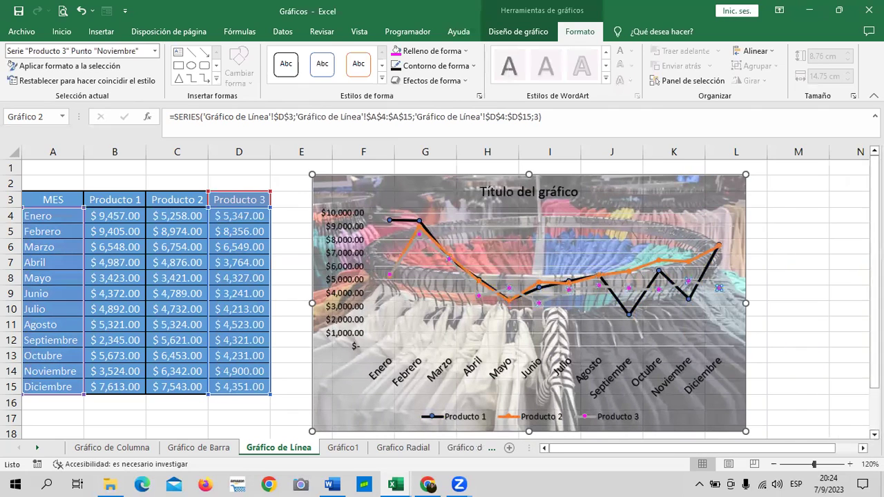
pyautogui.click(477, 304)
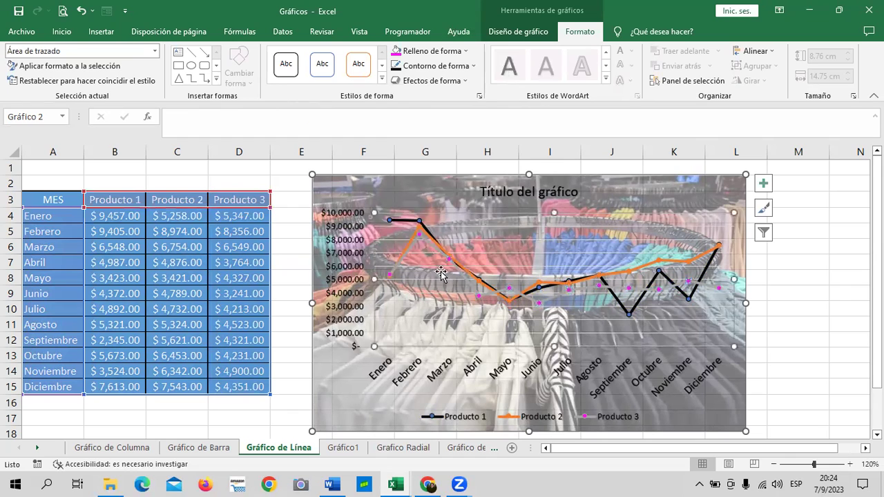
pyautogui.click(414, 242)
pyautogui.click(513, 297)
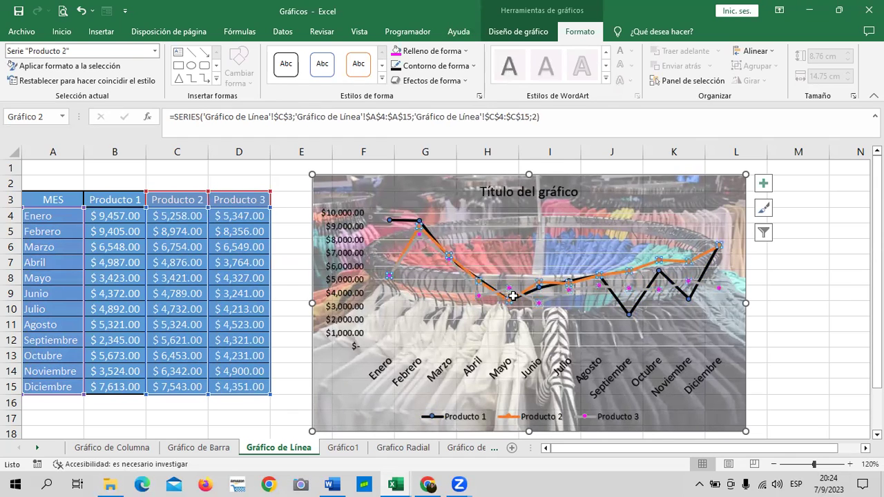
pyautogui.click(558, 301)
pyautogui.doubleClick(558, 301)
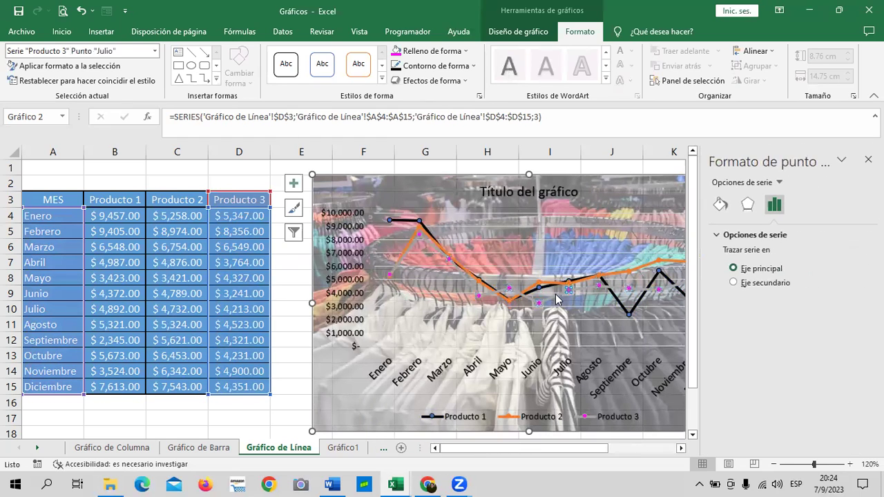
pyautogui.click(868, 160)
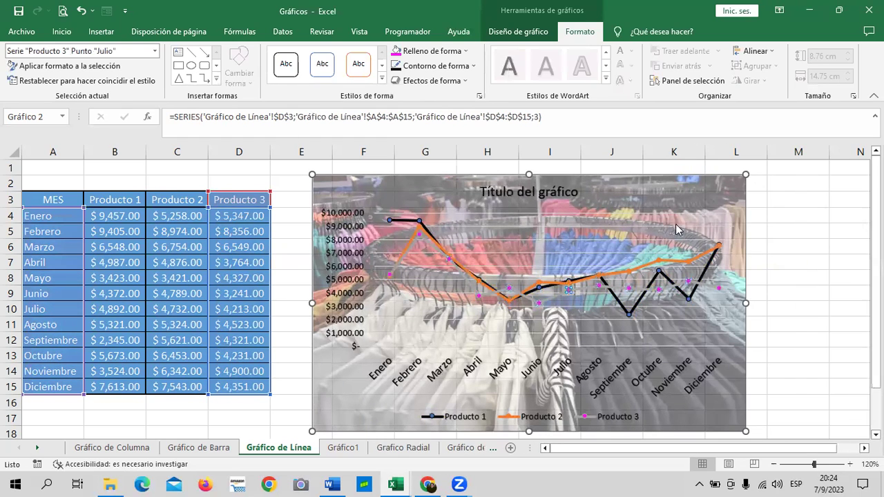
pyautogui.click(763, 234)
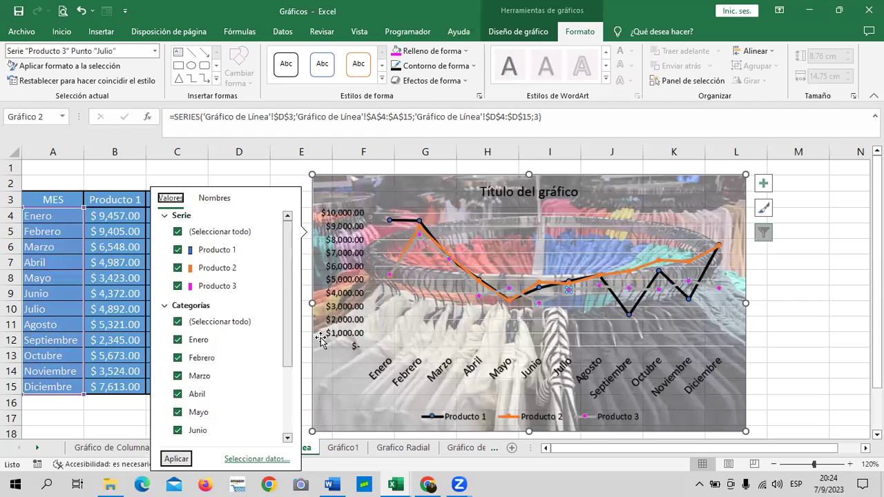
# Filter the chart to Producto 1 alone, then switch the filter to only Producto 2
pyautogui.click(177, 232)
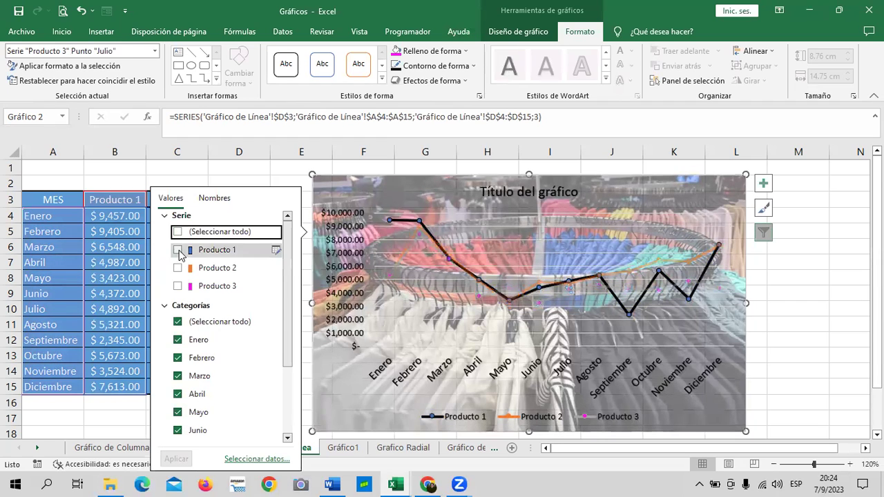
pyautogui.click(178, 250)
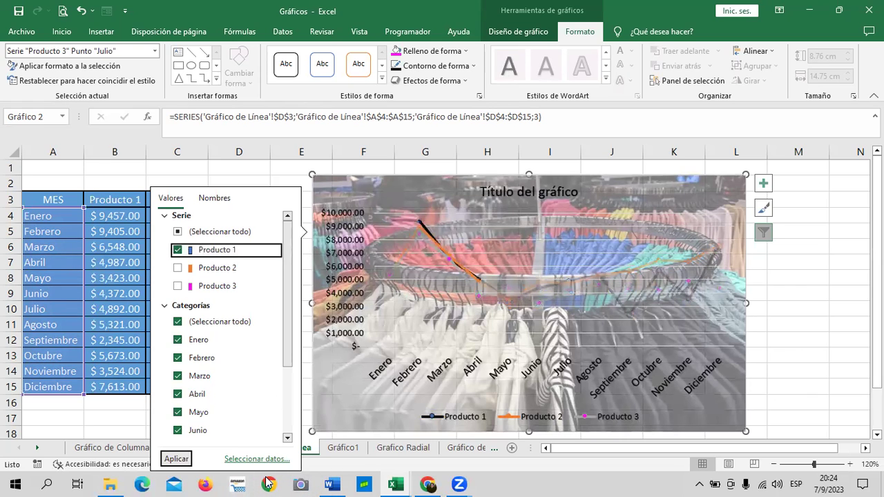
pyautogui.click(177, 458)
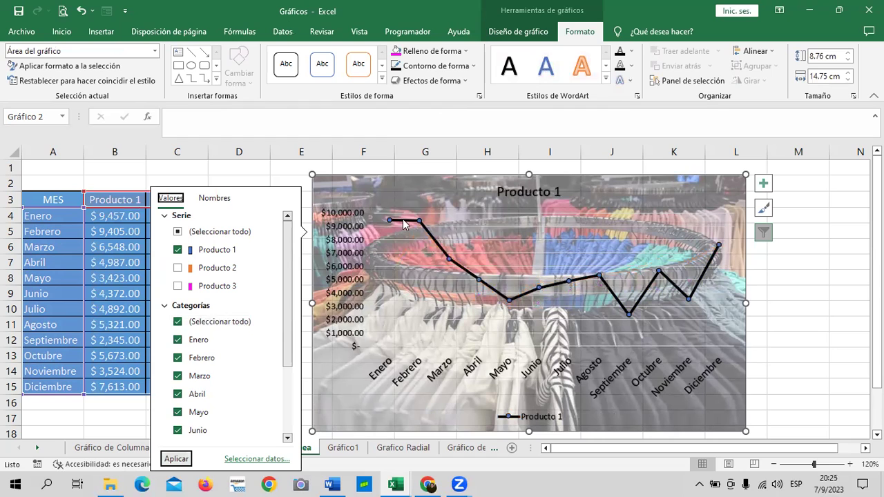
pyautogui.click(178, 268)
pyautogui.click(177, 249)
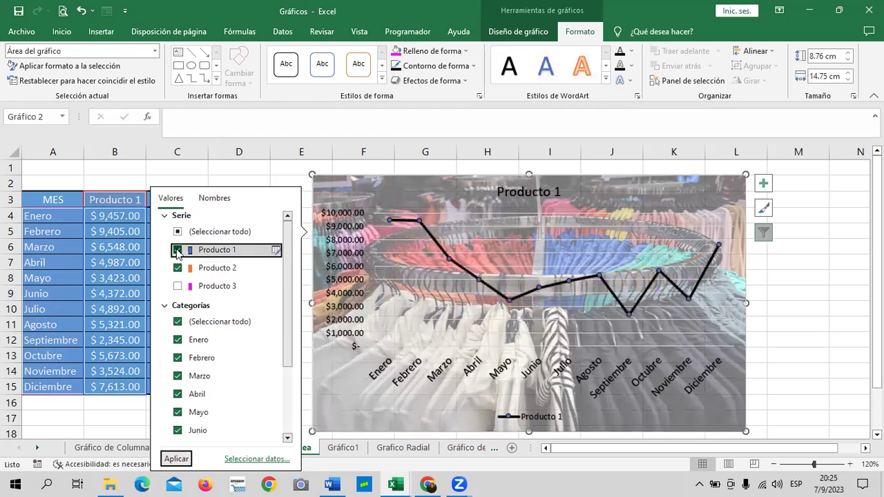
pyautogui.click(176, 459)
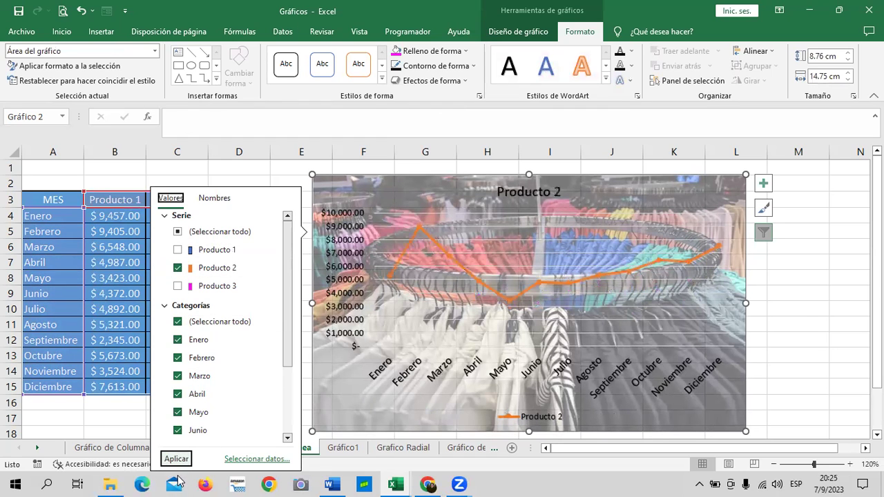
# Colour the Octubre segment of the Producto 2 line red
pyautogui.click(776, 304)
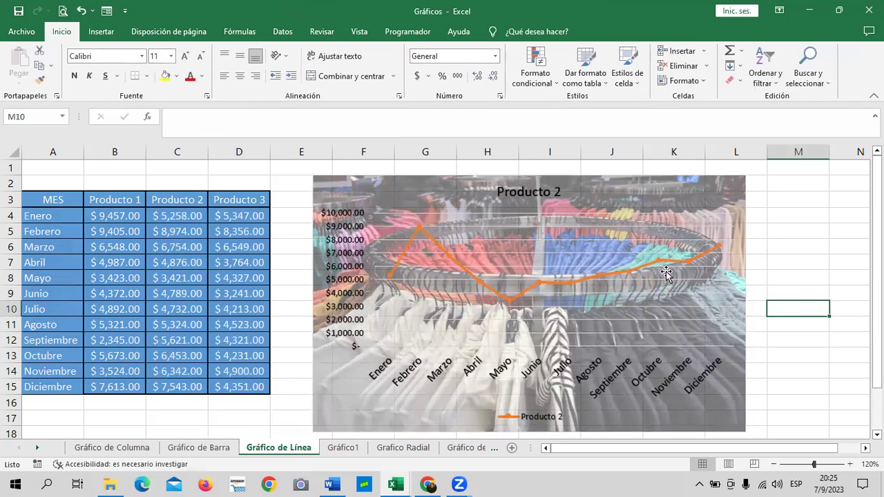
pyautogui.click(656, 261)
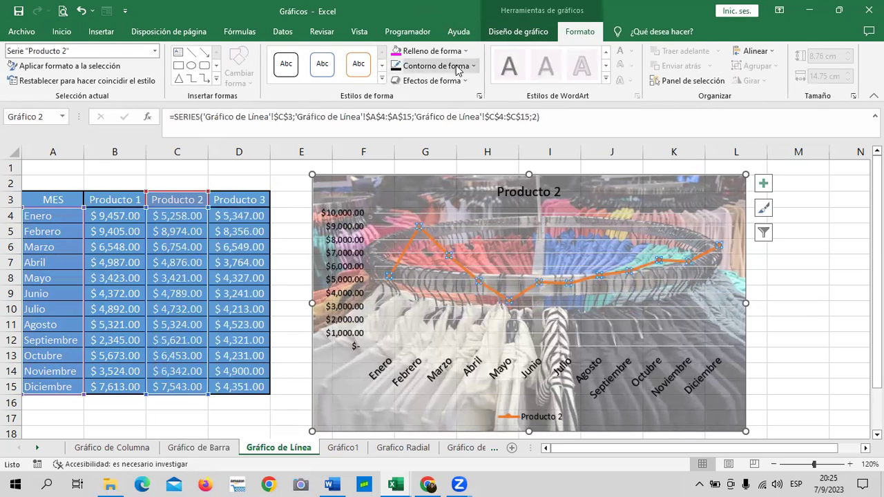
pyautogui.click(463, 52)
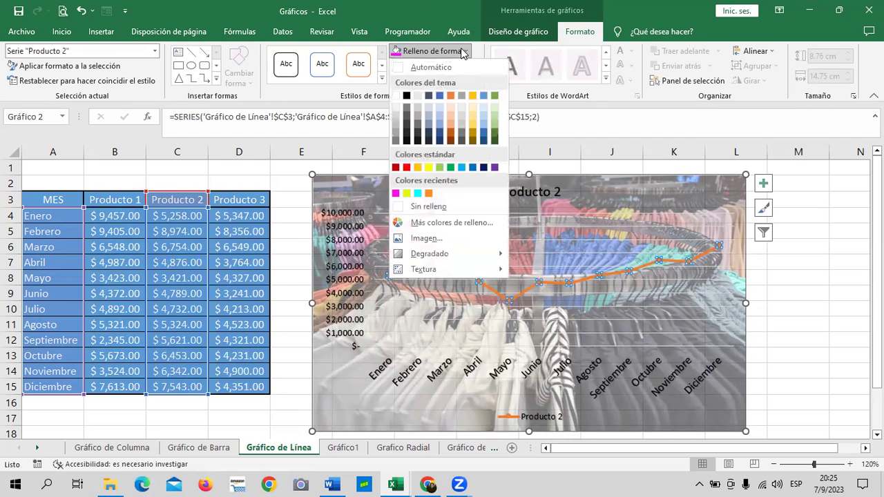
pyautogui.click(462, 167)
pyautogui.click(783, 322)
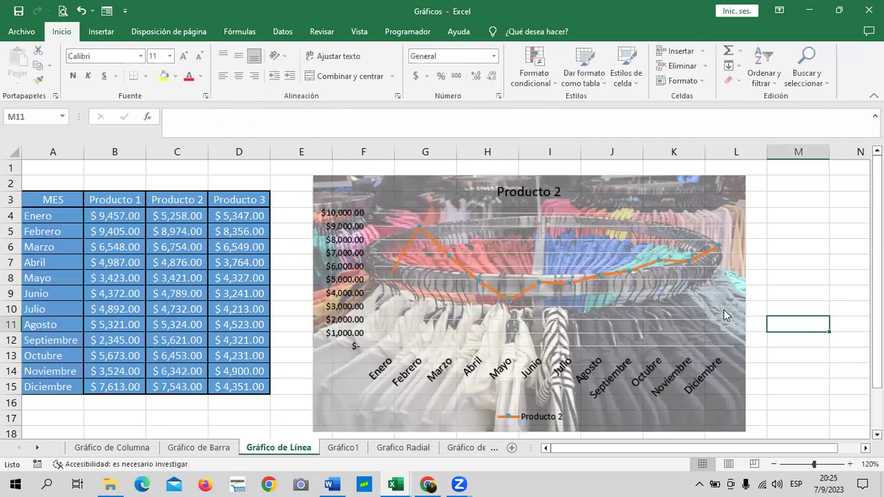
pyautogui.click(646, 264)
pyautogui.doubleClick(646, 264)
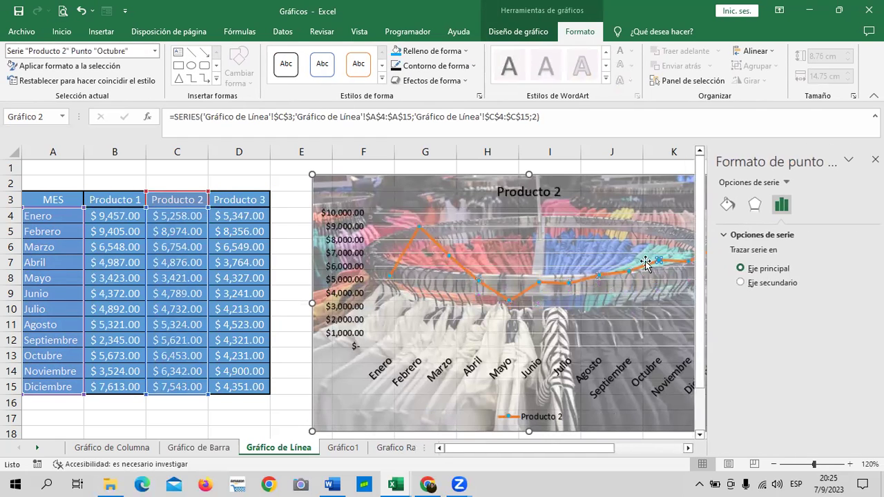
pyautogui.click(720, 204)
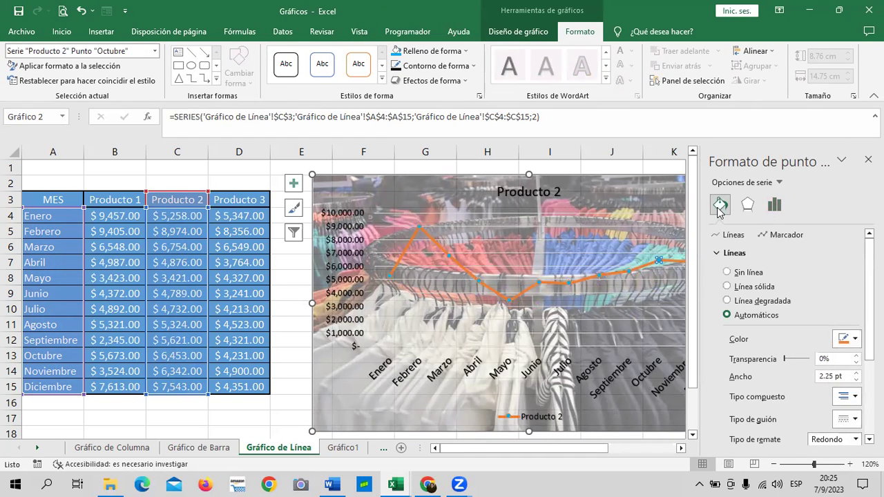
pyautogui.click(854, 340)
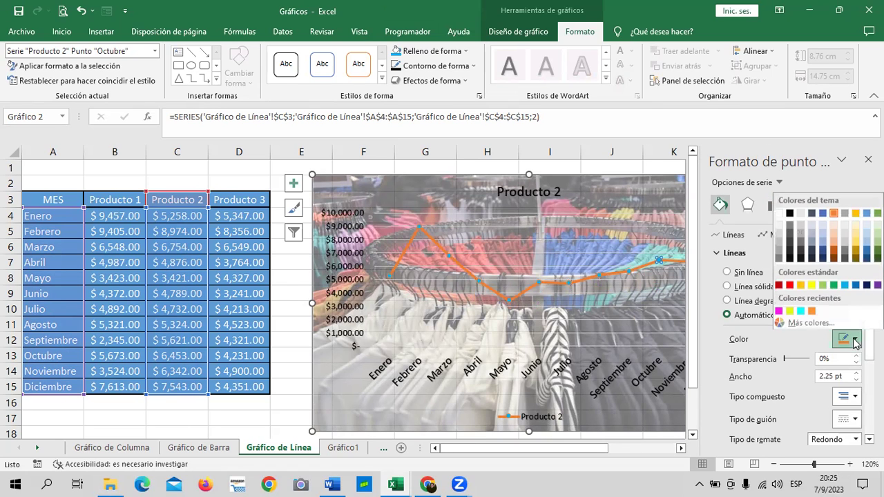
pyautogui.click(791, 285)
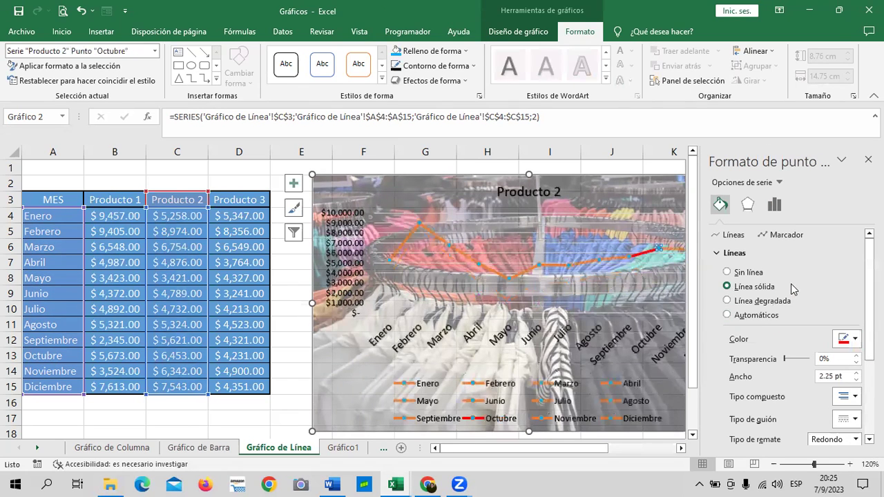
# Select various Producto 2 points, from Febrero to Diciembre, to check their formatting
pyautogui.click(599, 259)
pyautogui.click(408, 241)
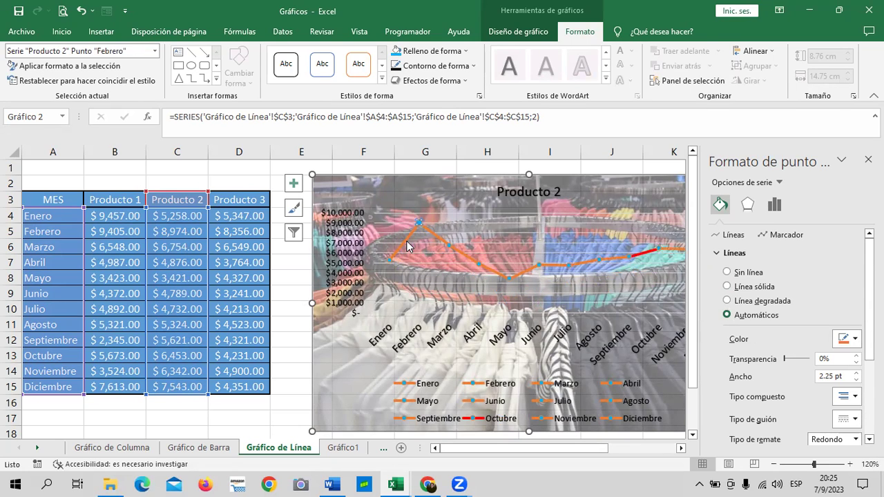
pyautogui.click(584, 264)
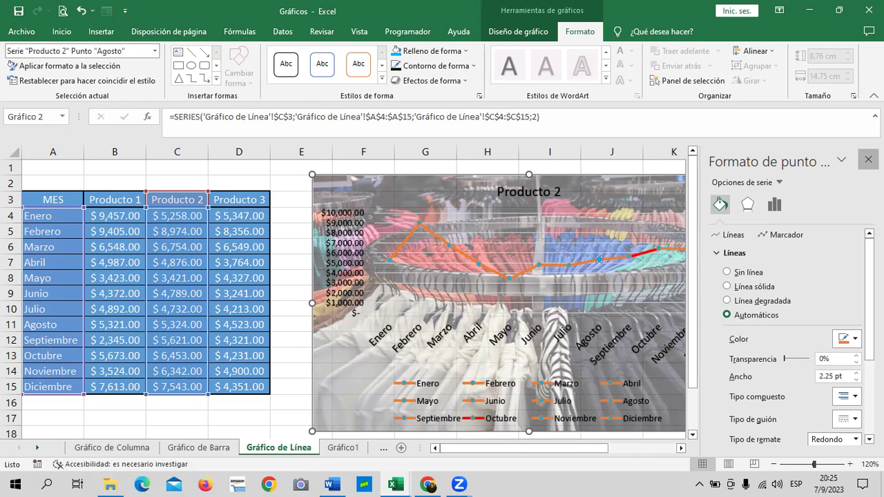
pyautogui.click(869, 159)
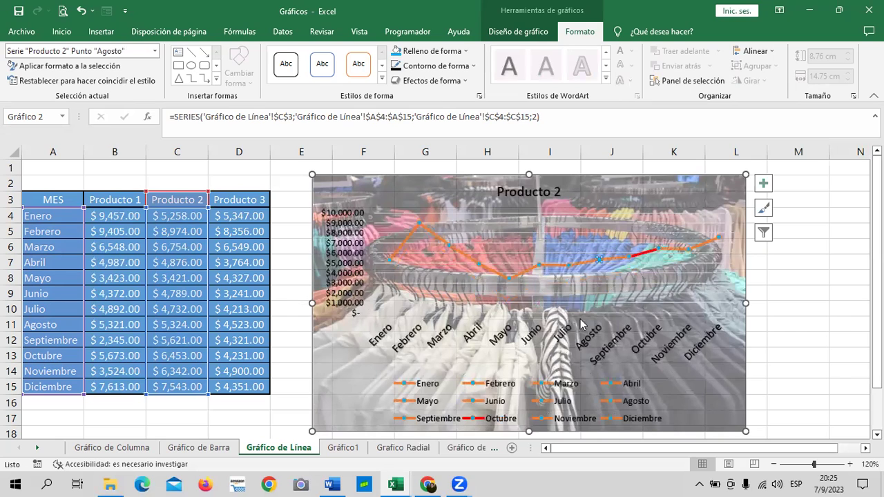
pyautogui.click(689, 246)
pyautogui.click(713, 243)
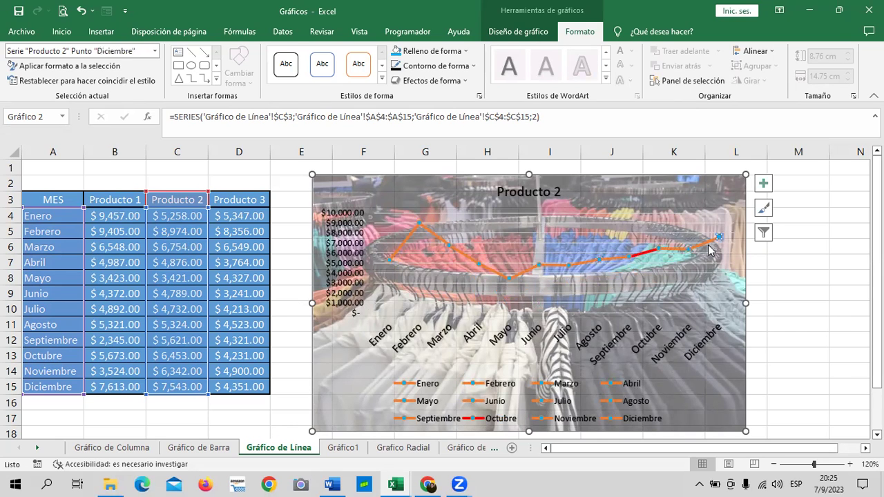
pyautogui.click(565, 266)
pyautogui.doubleClick(535, 269)
pyautogui.click(509, 276)
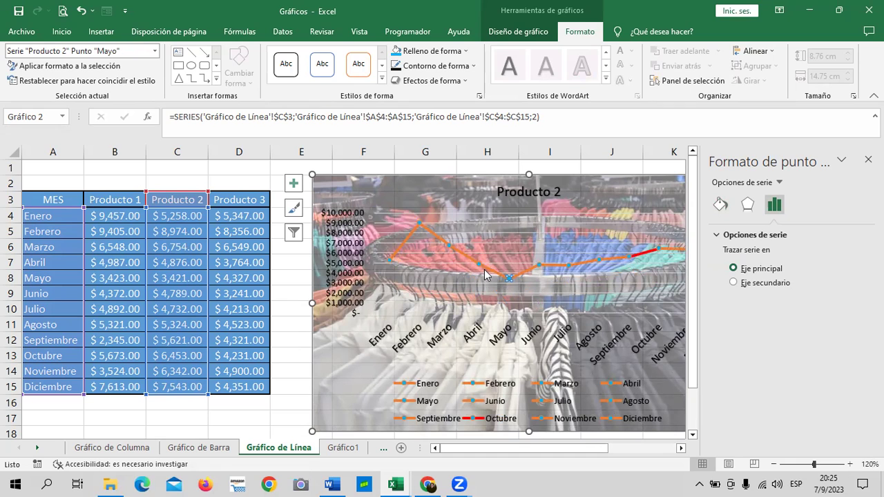
pyautogui.rightClick(486, 263)
pyautogui.press('Escape')
# Make the whole Producto 2 series a solid dark red line
pyautogui.click(406, 239)
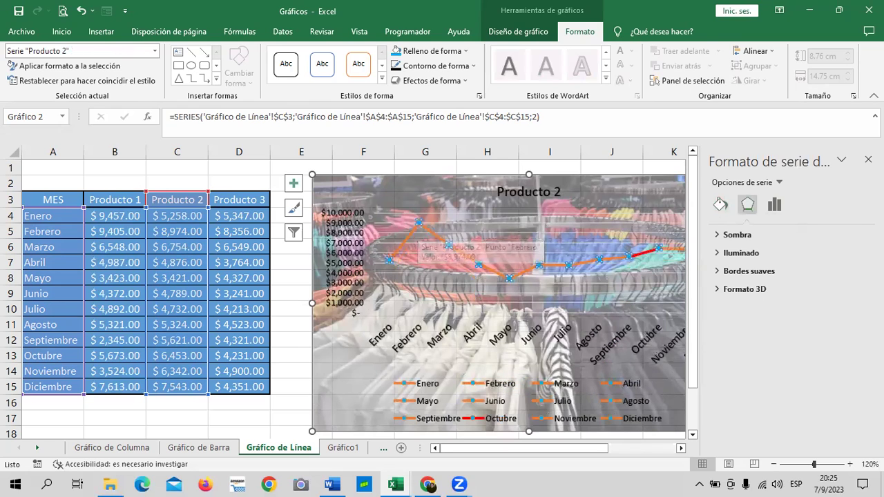
pyautogui.click(721, 204)
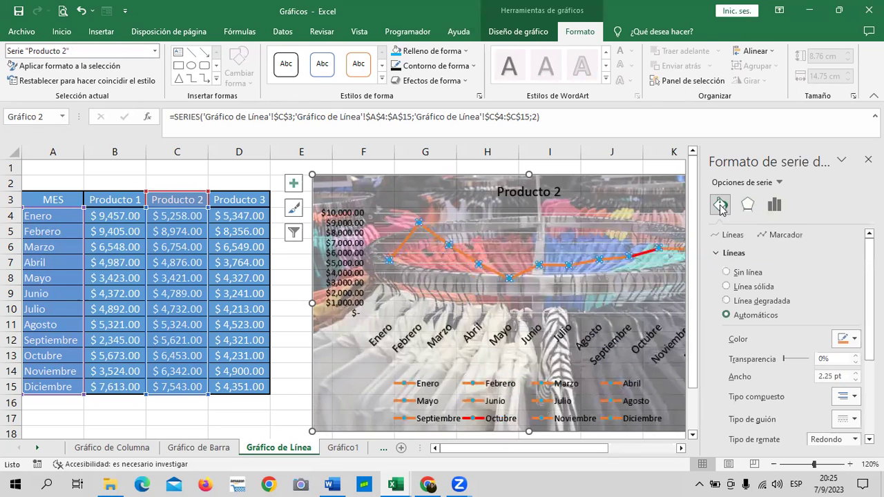
pyautogui.click(855, 339)
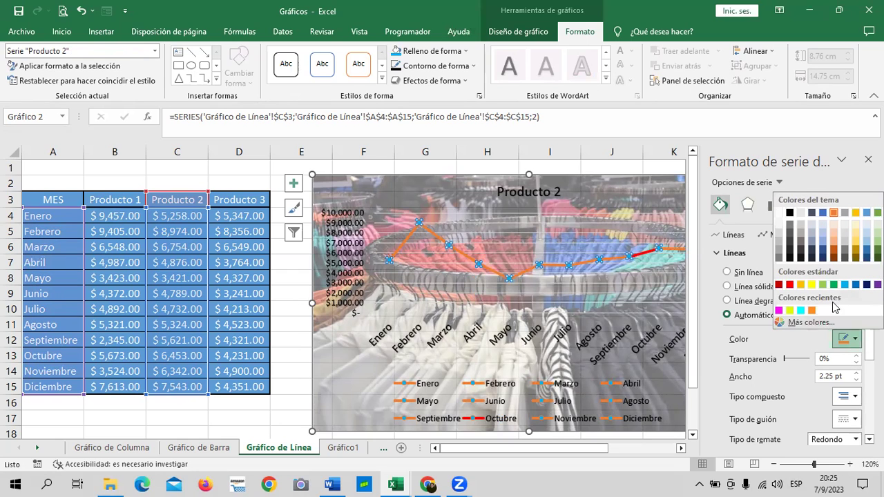
pyautogui.click(779, 285)
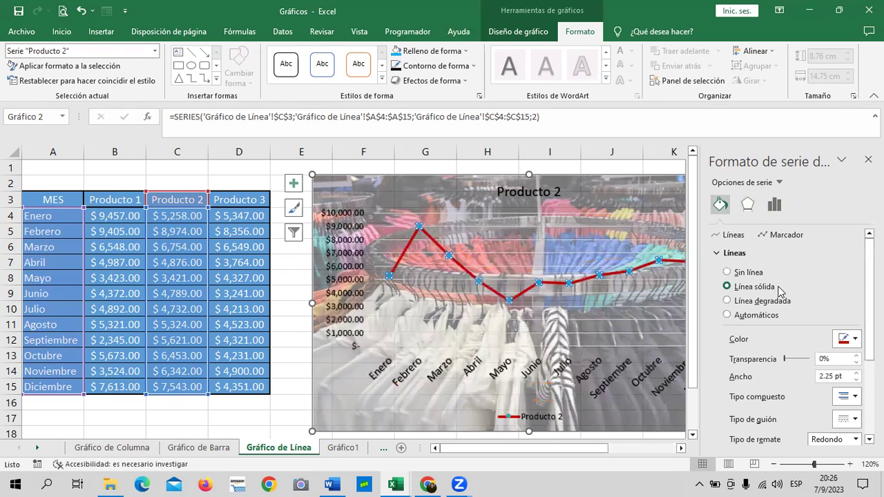
pyautogui.click(868, 159)
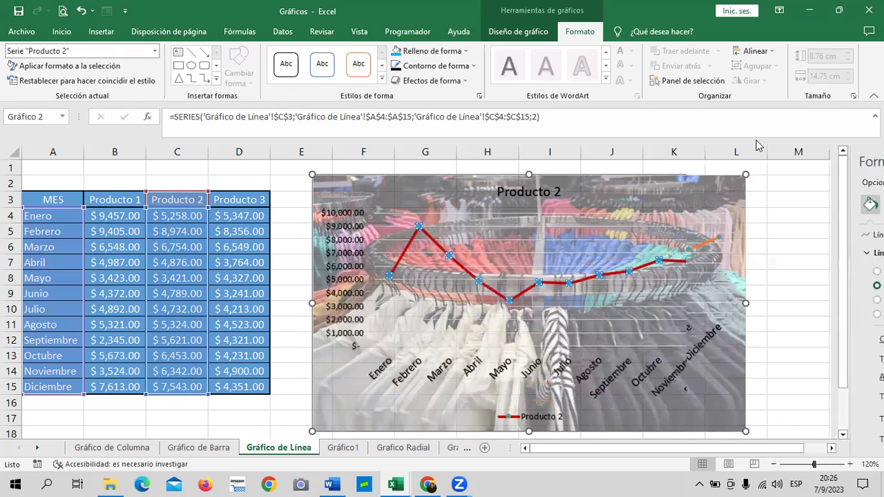
# Filter the chart to show Producto 3 instead of Producto 2
pyautogui.click(764, 232)
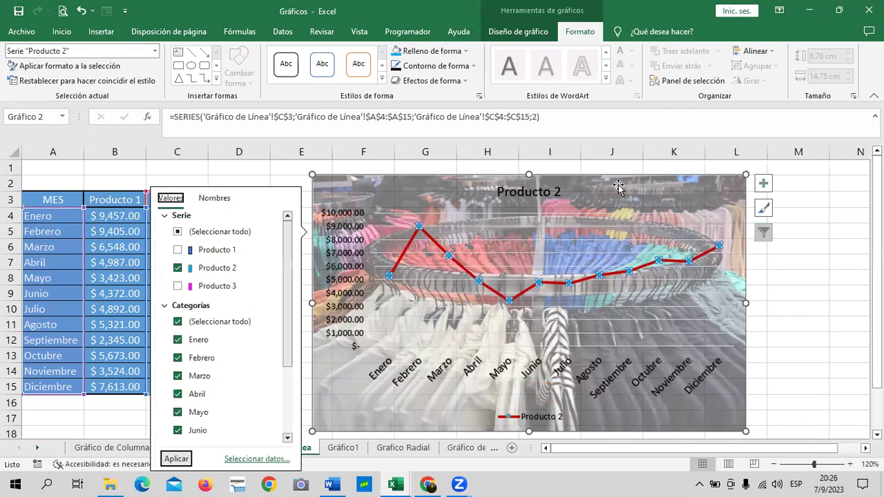
pyautogui.click(178, 285)
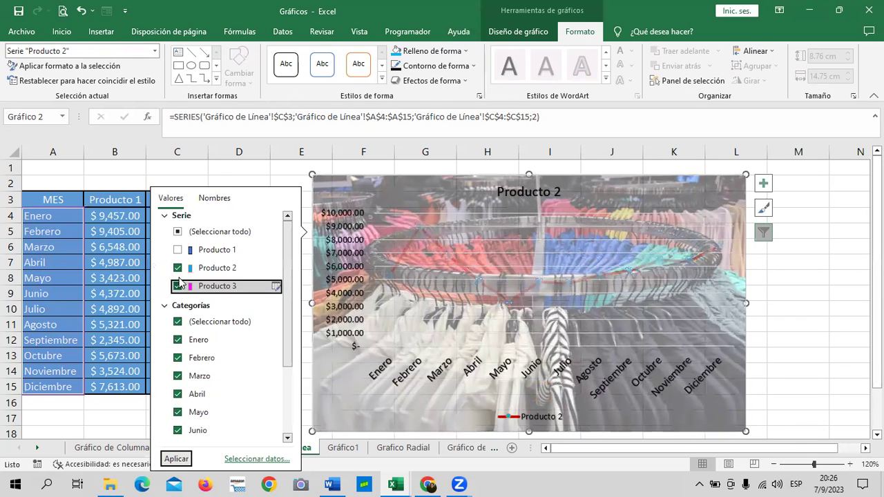
pyautogui.click(178, 268)
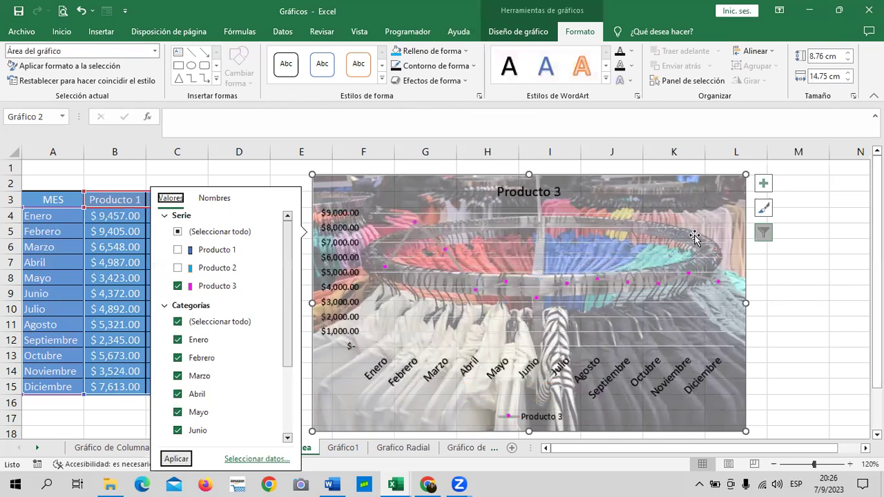
# Set the Producto 3 line colour to a standard blue from More Colors
pyautogui.doubleClick(606, 283)
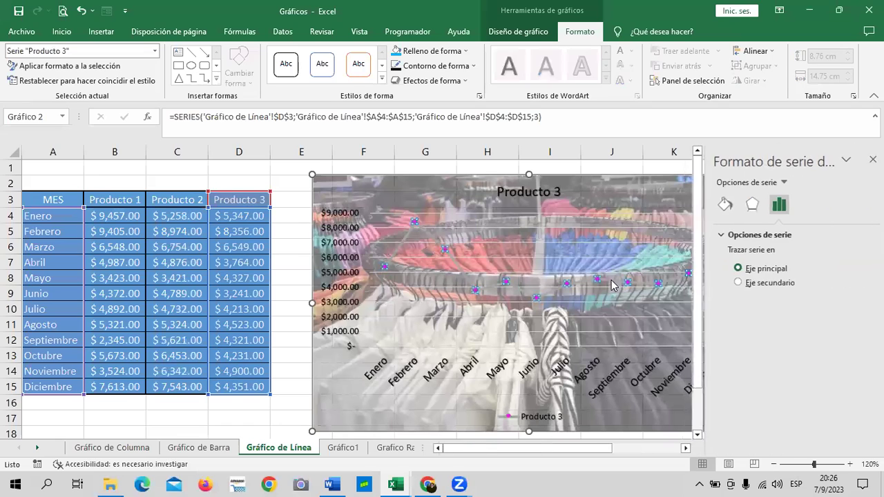
pyautogui.click(724, 207)
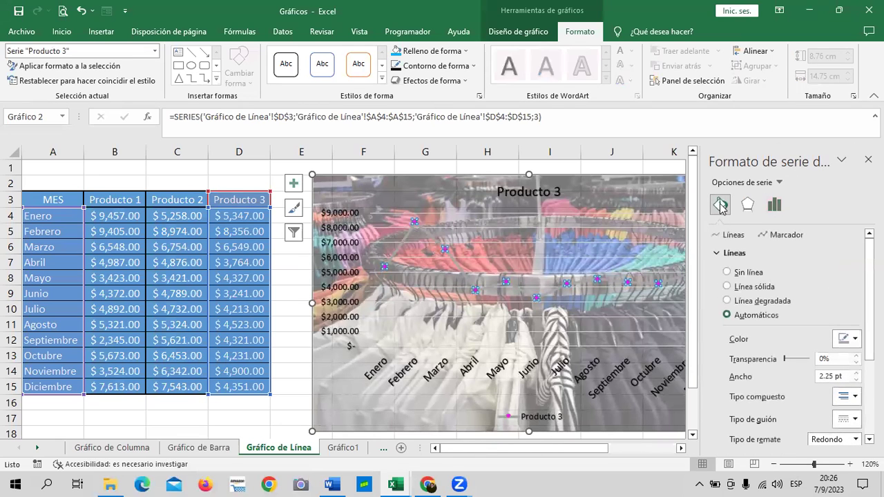
pyautogui.click(848, 339)
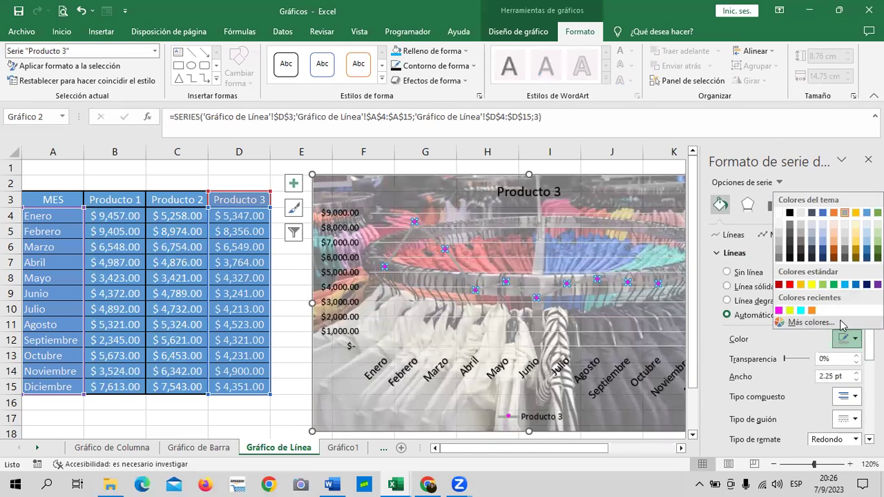
pyautogui.click(812, 322)
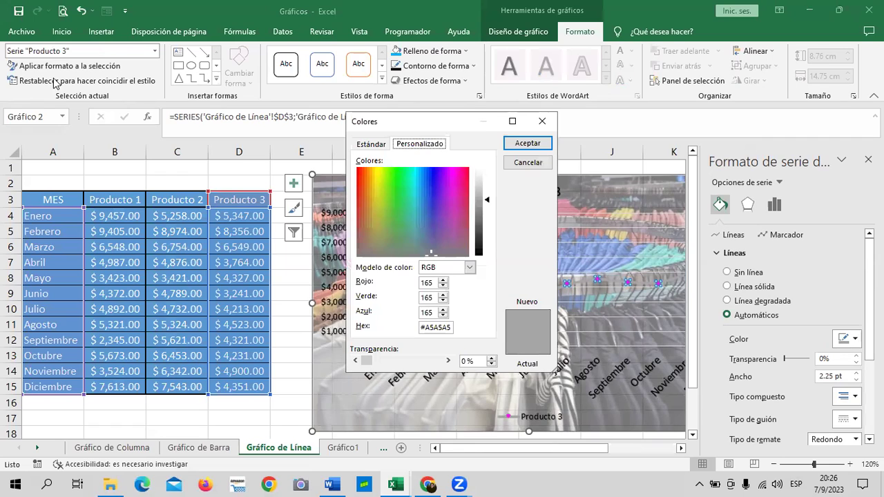
pyautogui.click(372, 145)
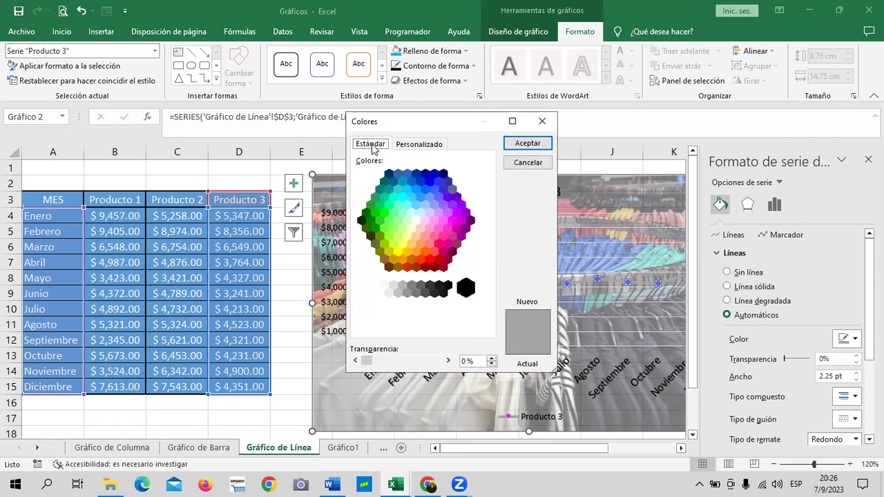
pyautogui.click(419, 182)
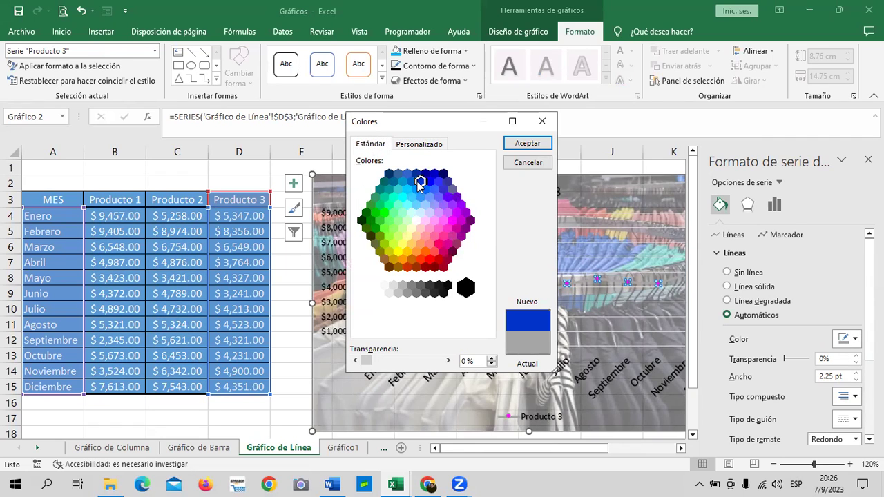
pyautogui.click(525, 143)
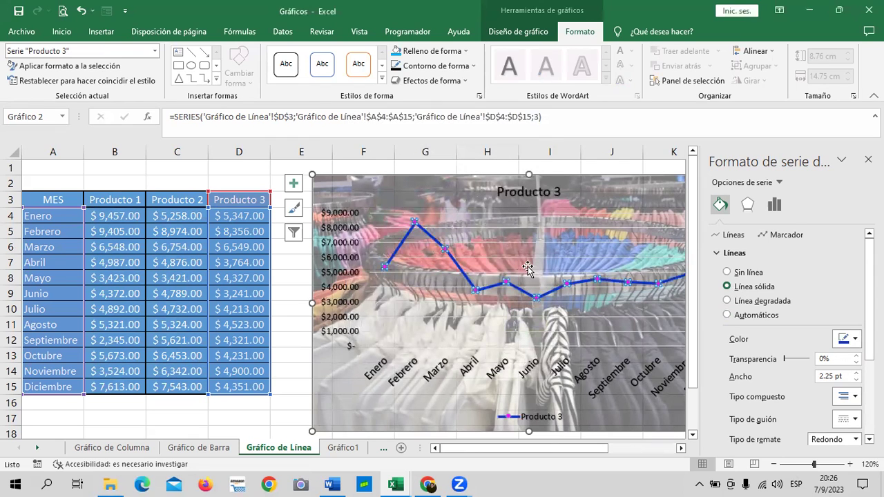
pyautogui.click(868, 160)
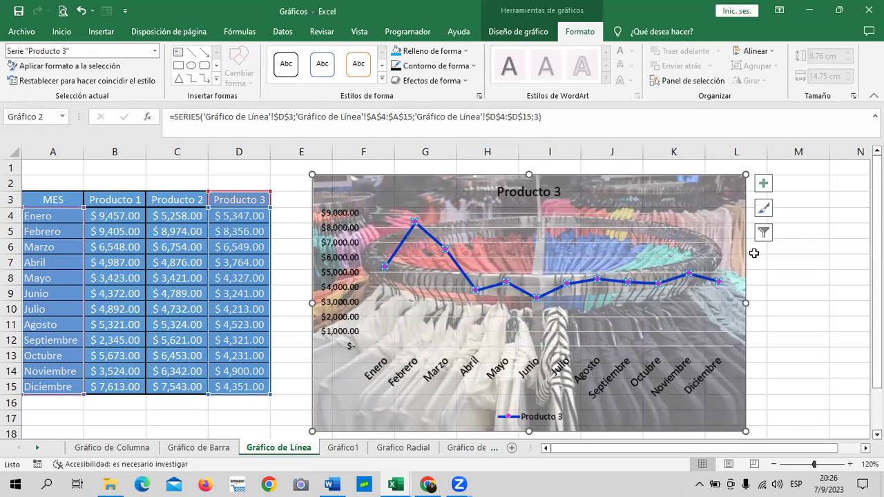
# Tick Select All in the chart filter to show all three series, then reselect the plot area
pyautogui.click(763, 234)
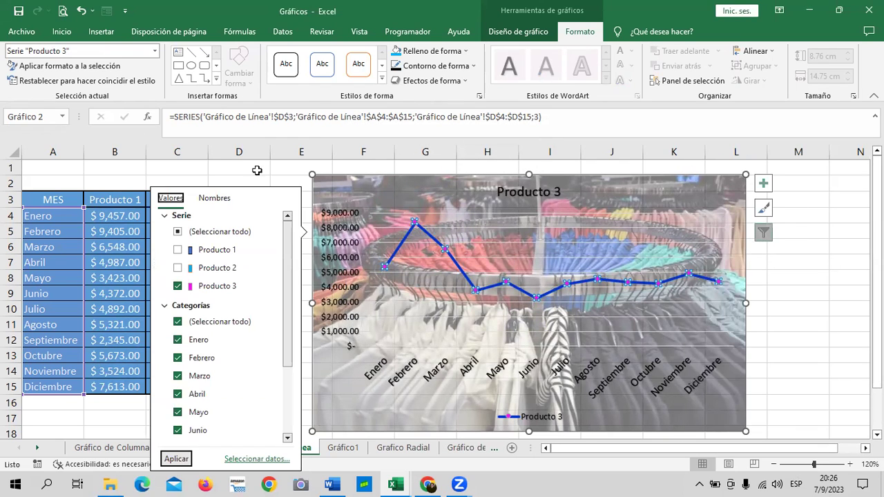
pyautogui.click(178, 232)
pyautogui.click(177, 232)
pyautogui.click(176, 459)
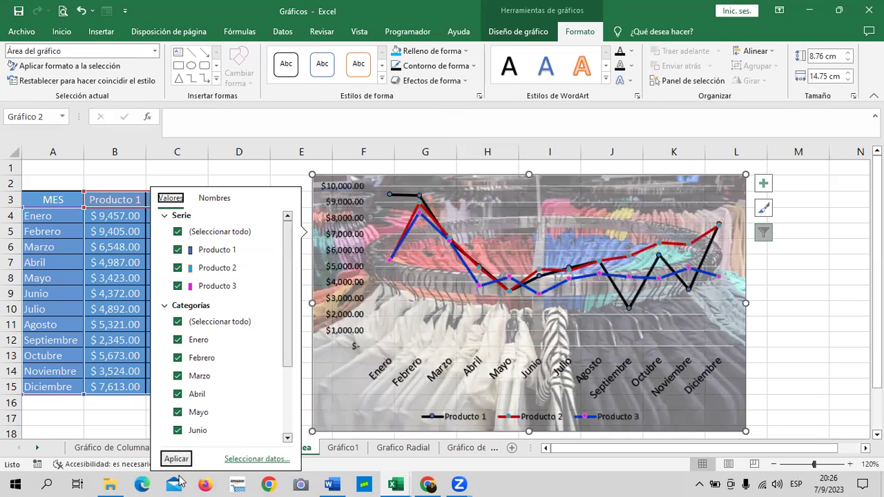
pyautogui.click(821, 310)
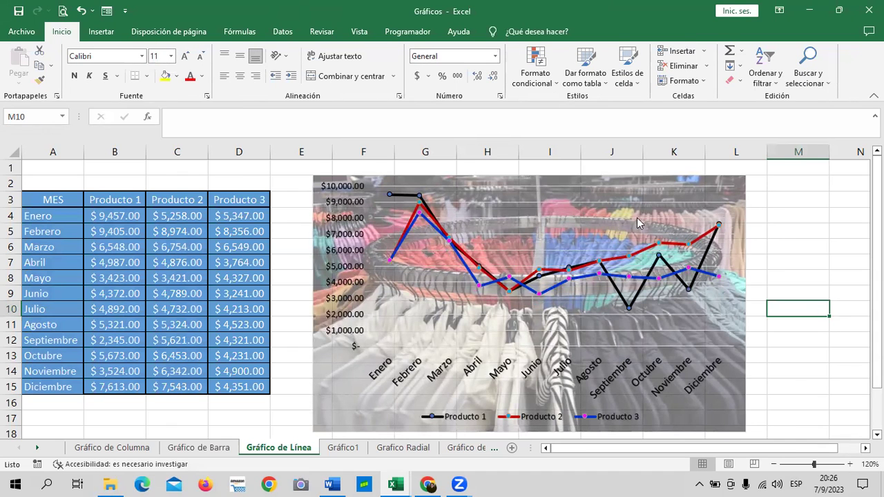
pyautogui.click(605, 192)
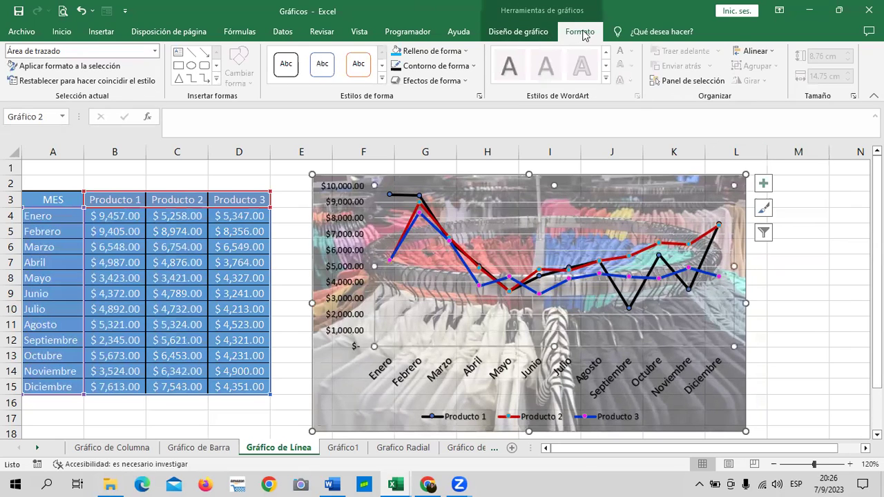
# Leave the plot area fill unchanged and expand the Shape Styles gallery for the major gridlines
pyautogui.click(470, 53)
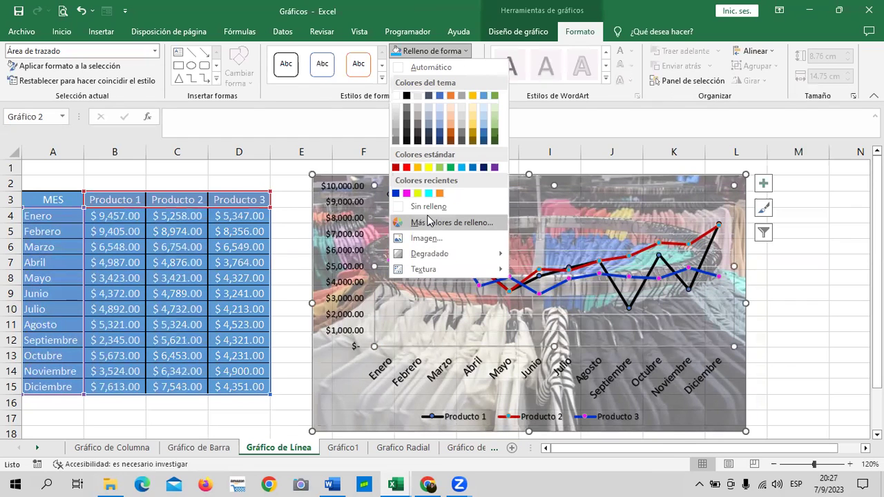
pyautogui.click(807, 365)
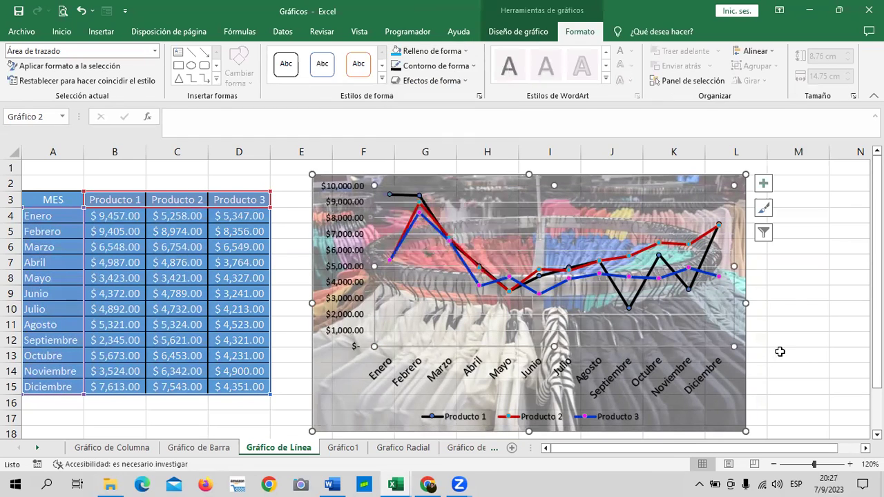
pyautogui.click(706, 331)
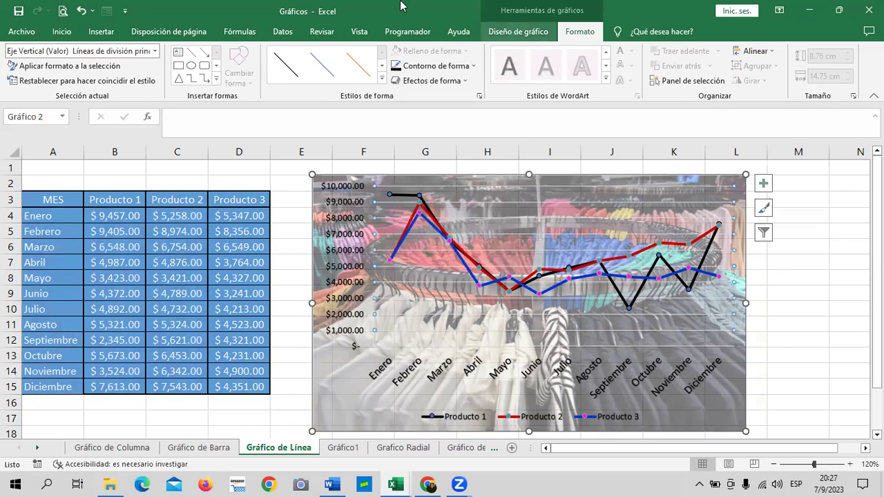
pyautogui.click(382, 78)
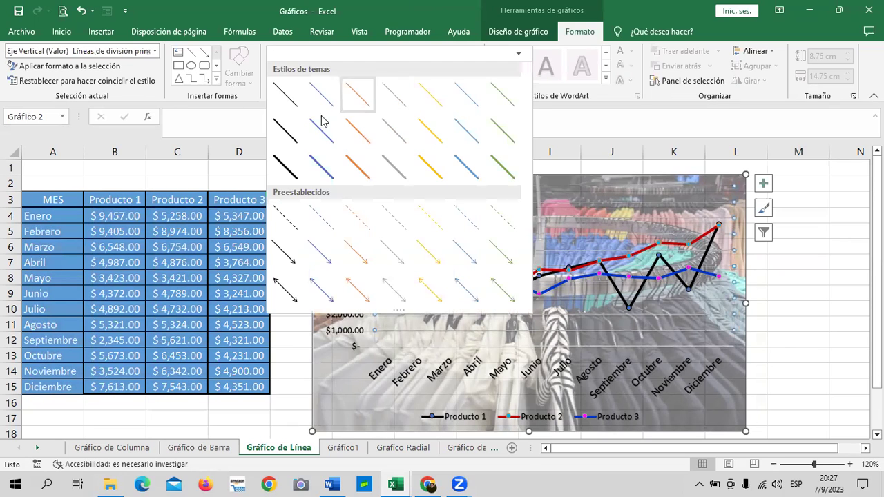
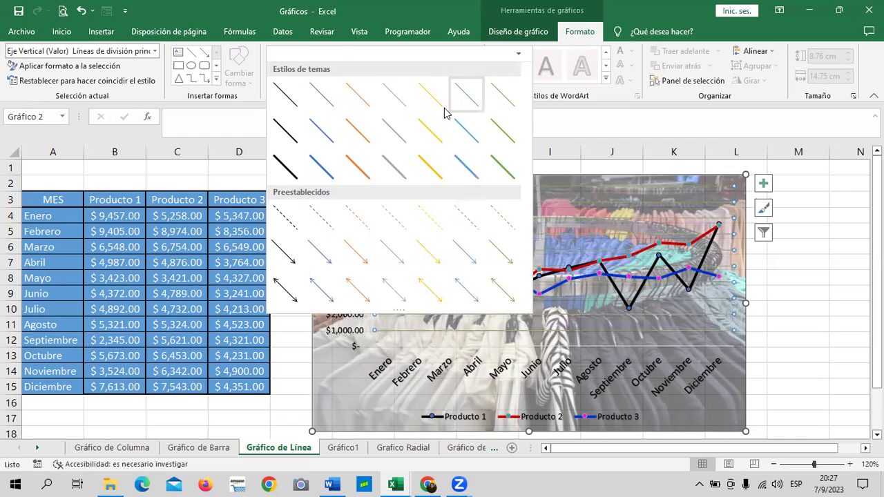
# Apply the 'Línea intensa: Oscuro 1' thick black style to the line chart's horizontal gridlines
pyautogui.click(284, 168)
pyautogui.click(836, 340)
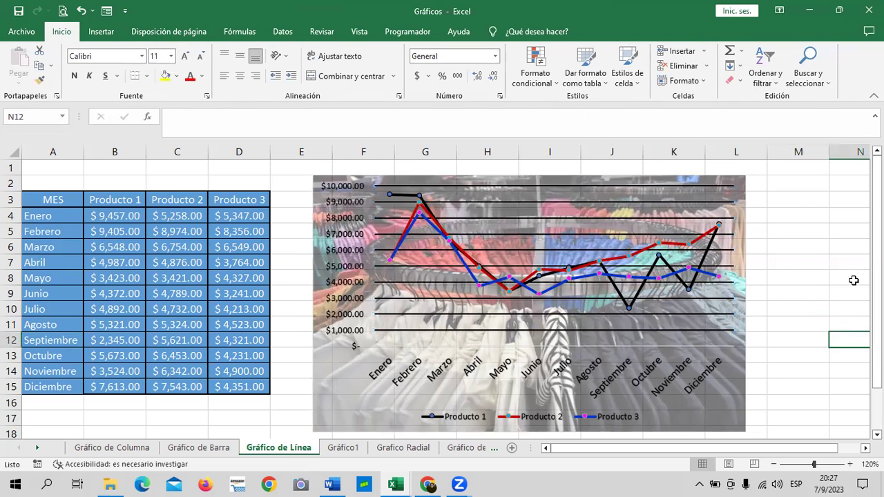
pyautogui.moveTo(878, 266); pyautogui.dragTo(505, 162)
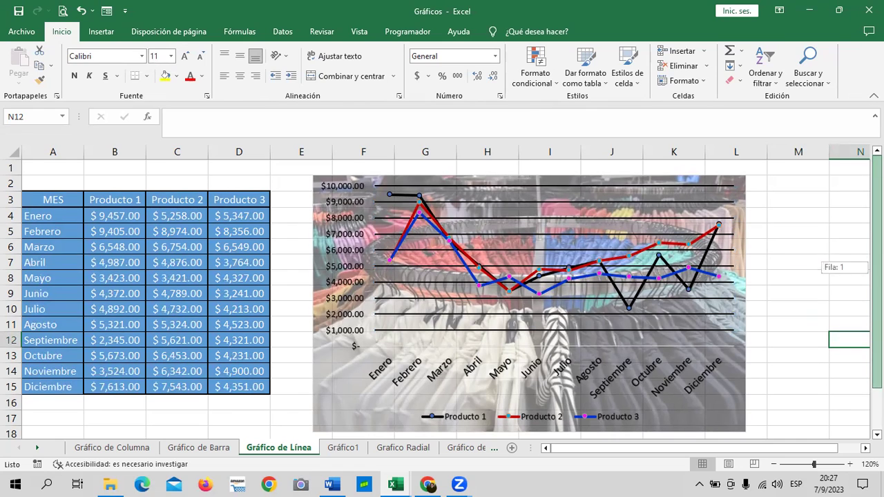
# Add a chart title and replace its 'Título del gráfico' placeholder with 'VENTA DE ROPA'
pyautogui.click(510, 186)
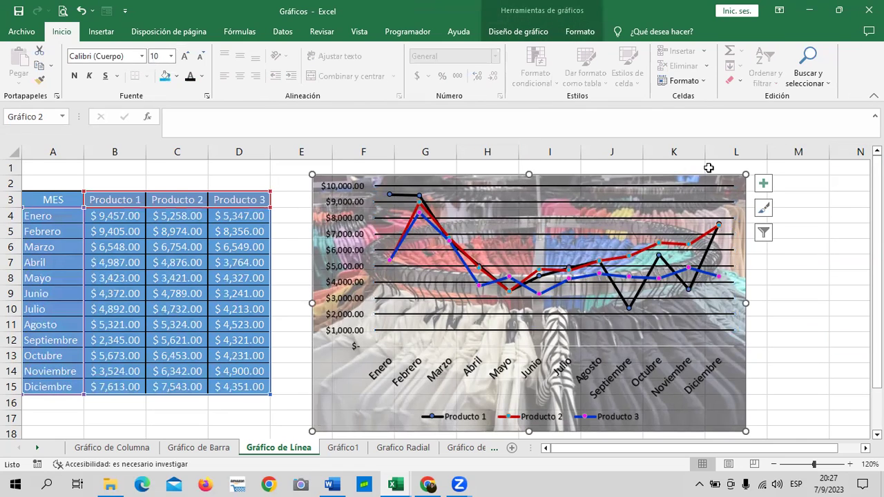
pyautogui.click(764, 183)
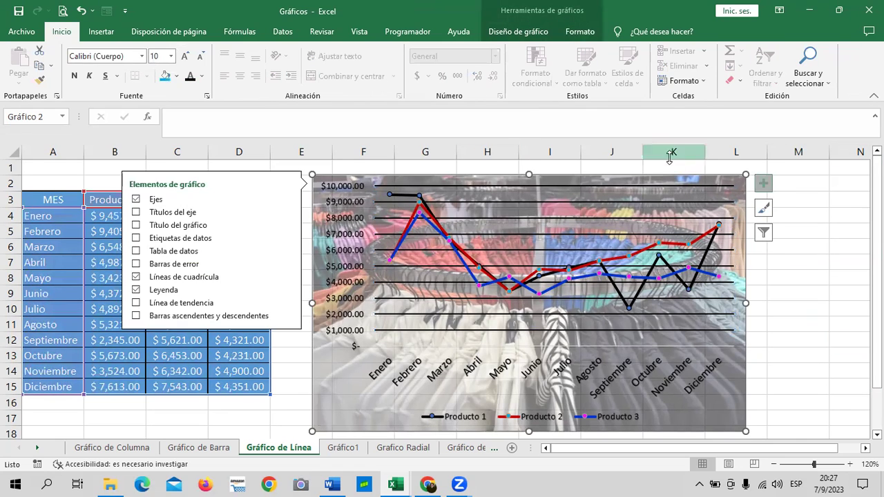
pyautogui.click(186, 228)
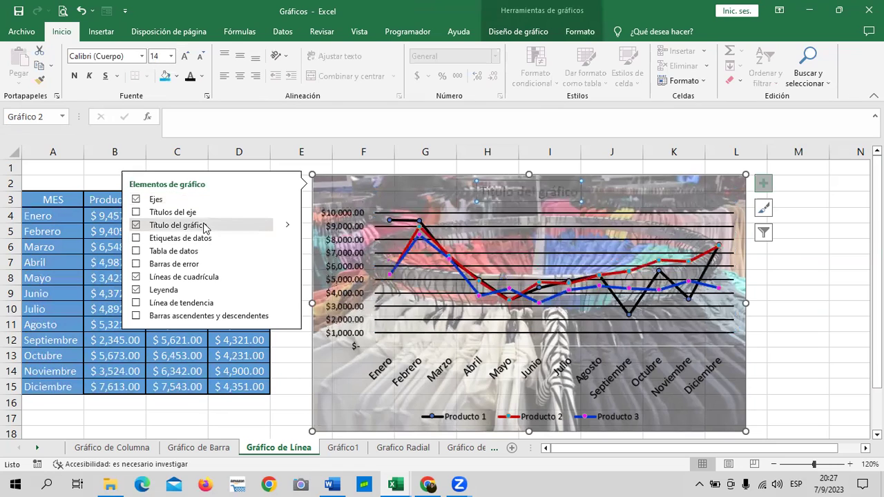
pyautogui.click(541, 190)
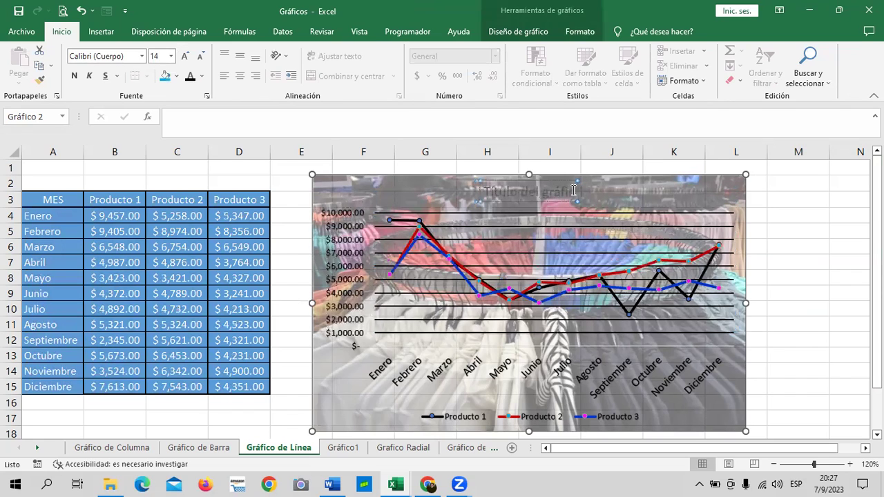
pyautogui.press('BackSpace')
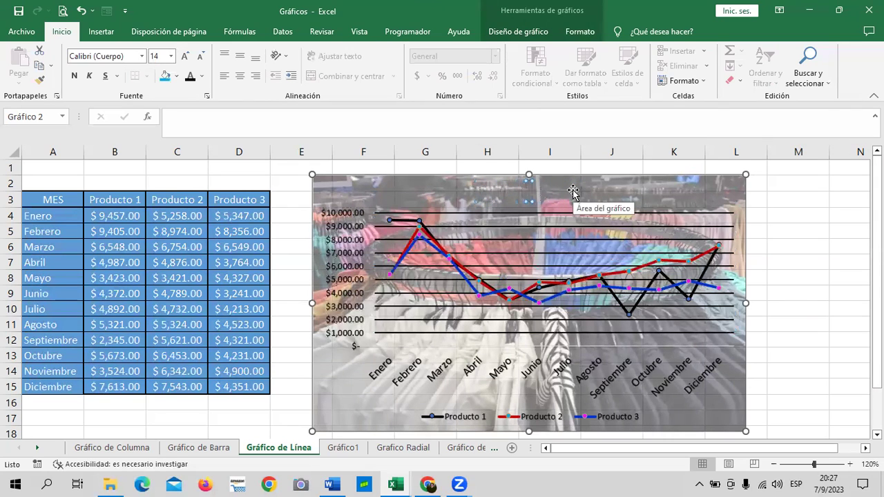
pyautogui.write('VENTAS')
pyautogui.press('BackSpace')
pyautogui.write('DE ROPA')
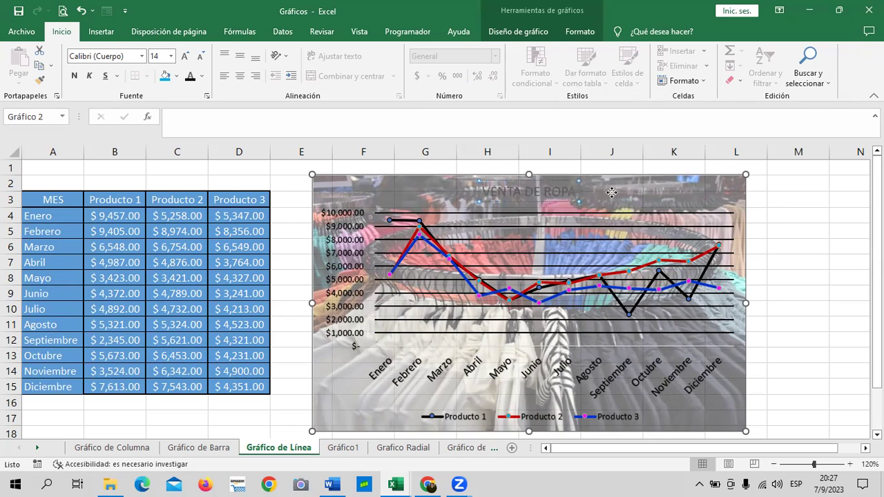
pyautogui.click(612, 193)
# Give the VENTA DE ROPA title a solid black WordArt style and enlarge it to 20 pt
pyautogui.click(580, 31)
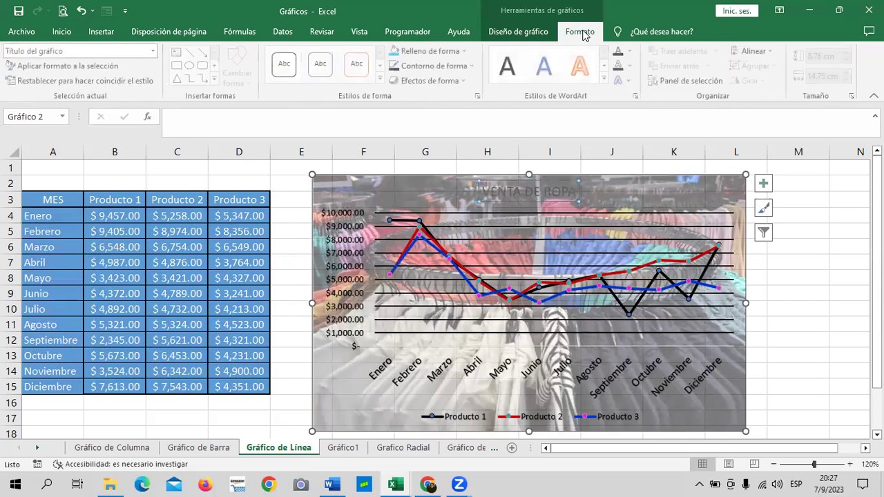
pyautogui.click(508, 65)
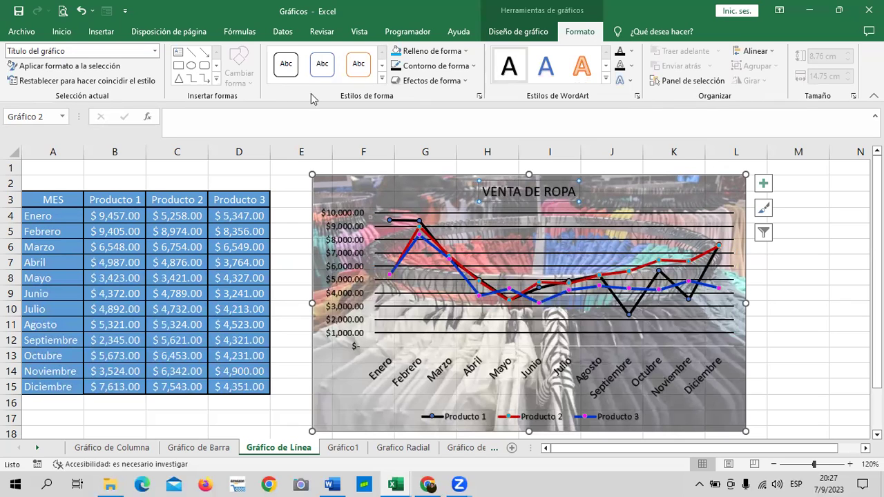
pyautogui.click(62, 32)
pyautogui.click(187, 58)
pyautogui.click(187, 59)
pyautogui.click(187, 58)
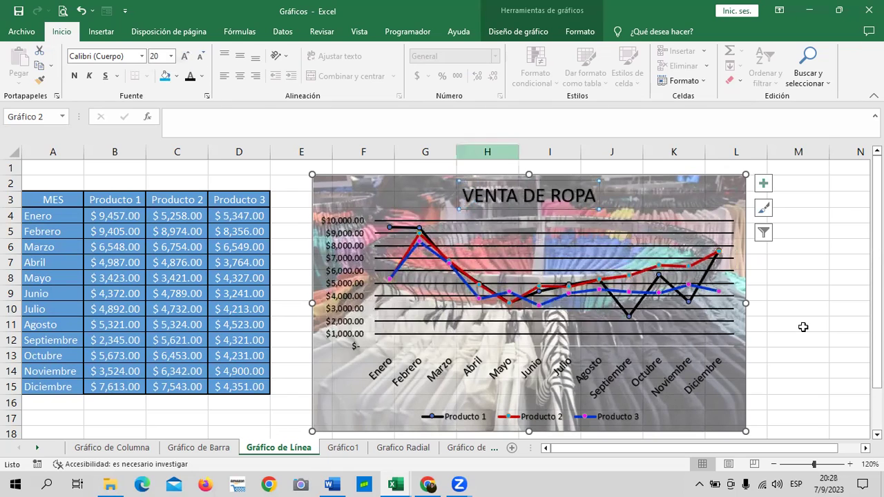
pyautogui.click(817, 355)
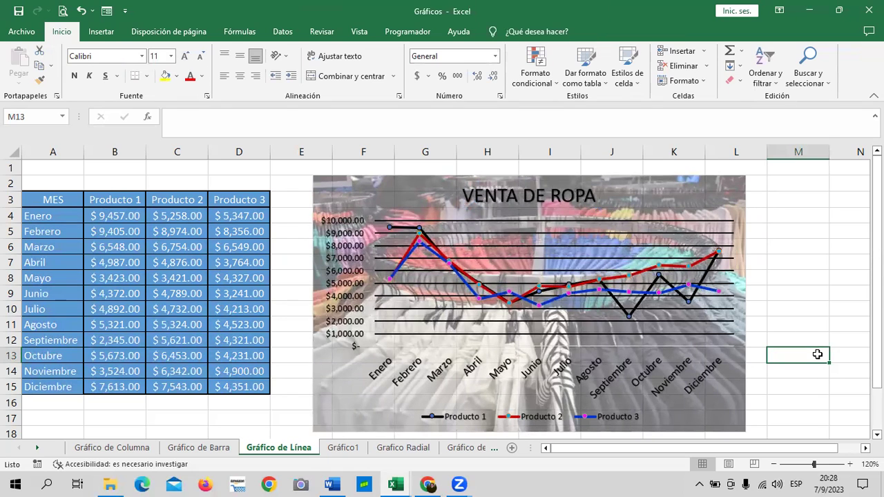
# Enlarge the chart legend text to 10.5 pt
pyautogui.click(547, 417)
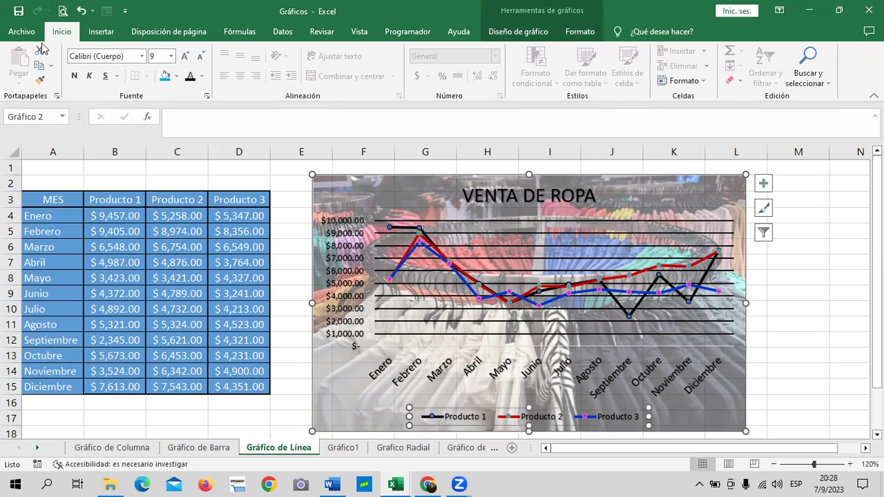
pyautogui.click(185, 56)
pyautogui.click(185, 56)
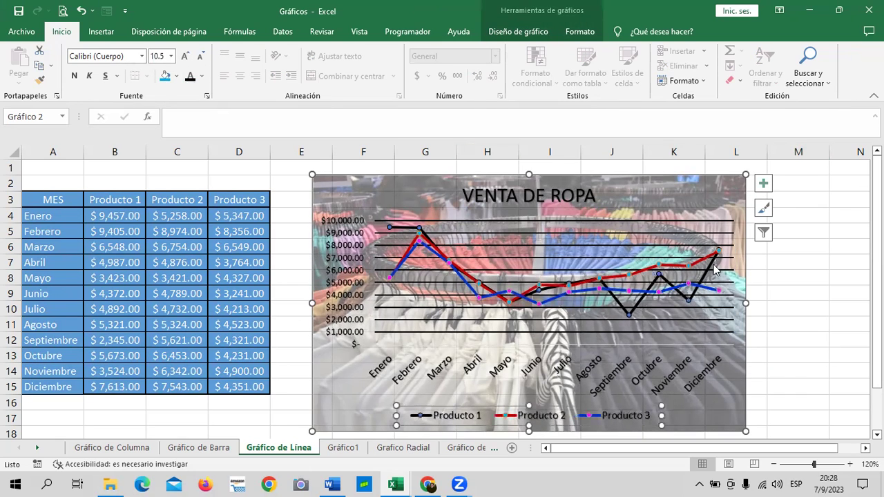
pyautogui.click(781, 325)
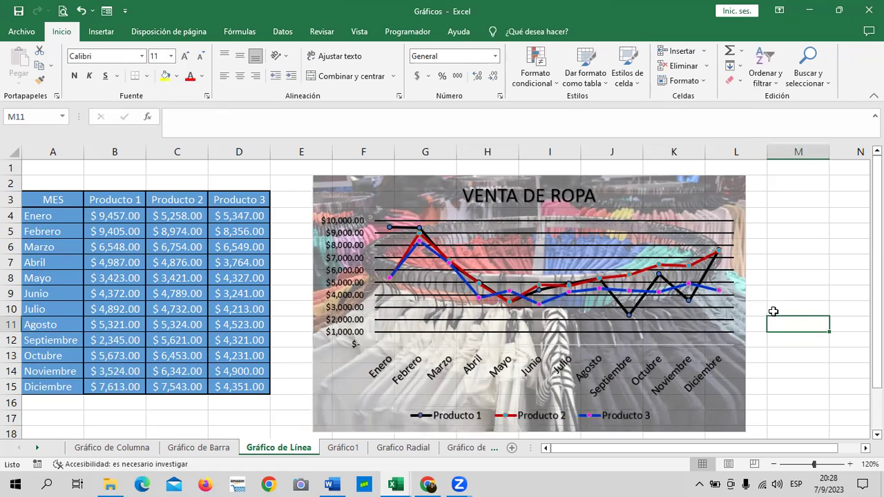
# Raise the chart area's background picture transparency to about 61% so the photo looks fainter
pyautogui.click(700, 196)
pyautogui.doubleClick(699, 195)
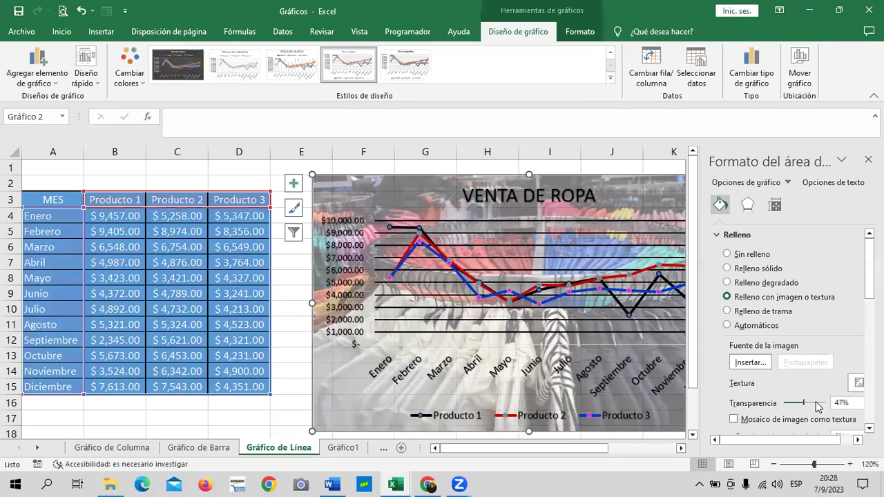
pyautogui.moveTo(818, 407); pyautogui.dragTo(819, 408)
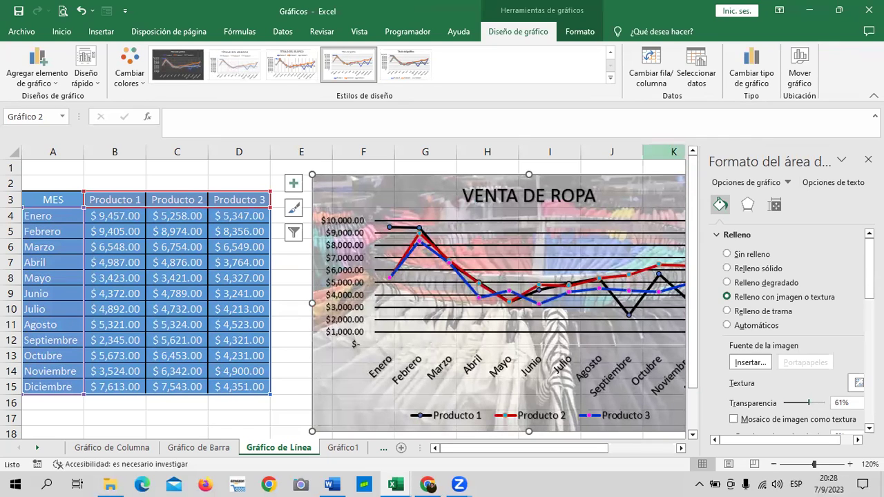
pyautogui.click(868, 160)
pyautogui.click(811, 239)
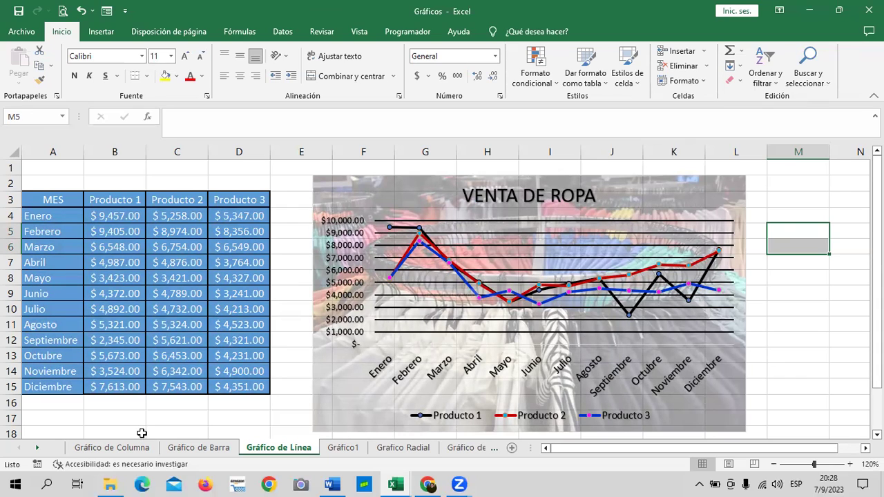
pyautogui.click(798, 293)
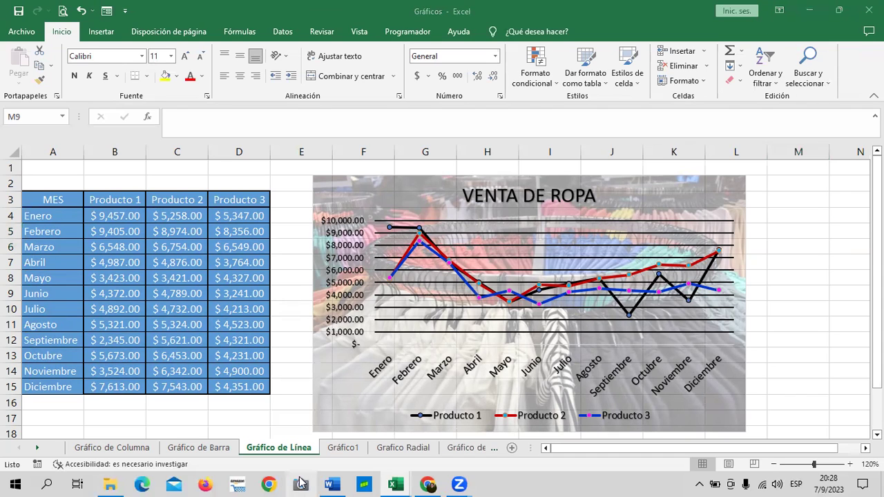
# Go to the Gráfico1 chart sheet and select its radar chart over the beach photo
pyautogui.click(339, 449)
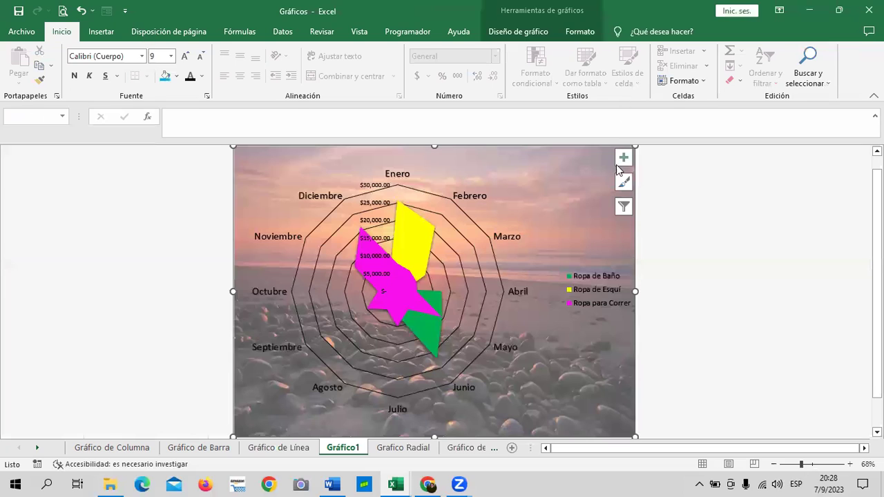
pyautogui.click(698, 240)
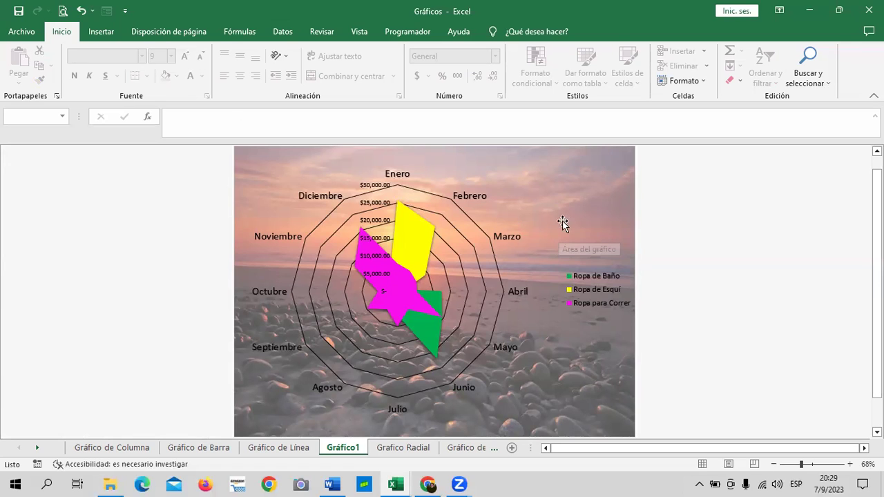
pyautogui.click(568, 192)
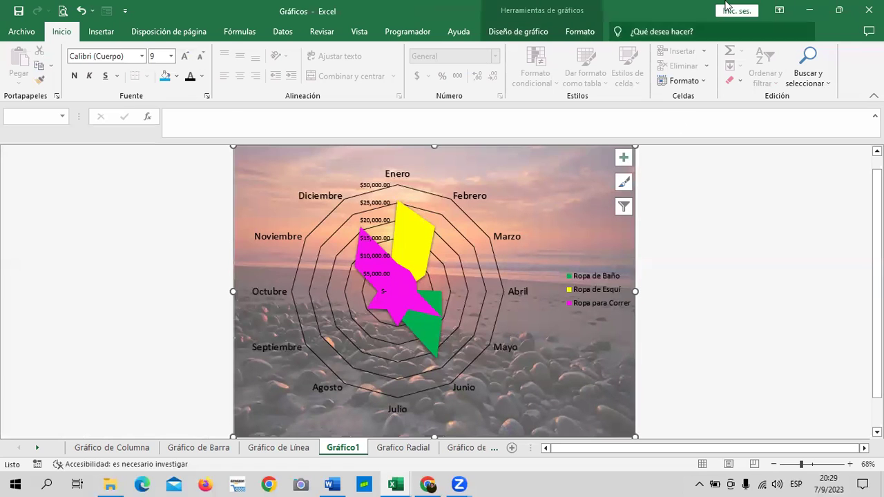
pyautogui.doubleClick(556, 7)
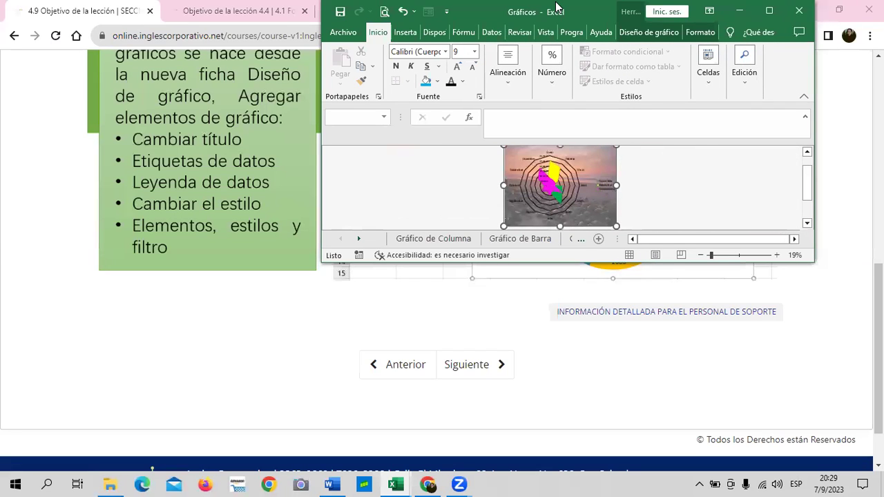
pyautogui.doubleClick(567, 12)
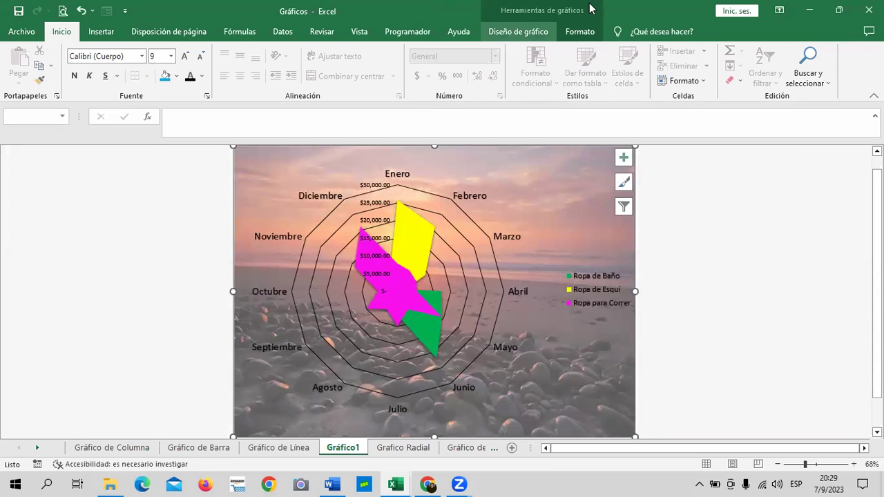
# Move the radar chart onto the Grafico Radial sheet and position it beside the data table
pyautogui.click(526, 33)
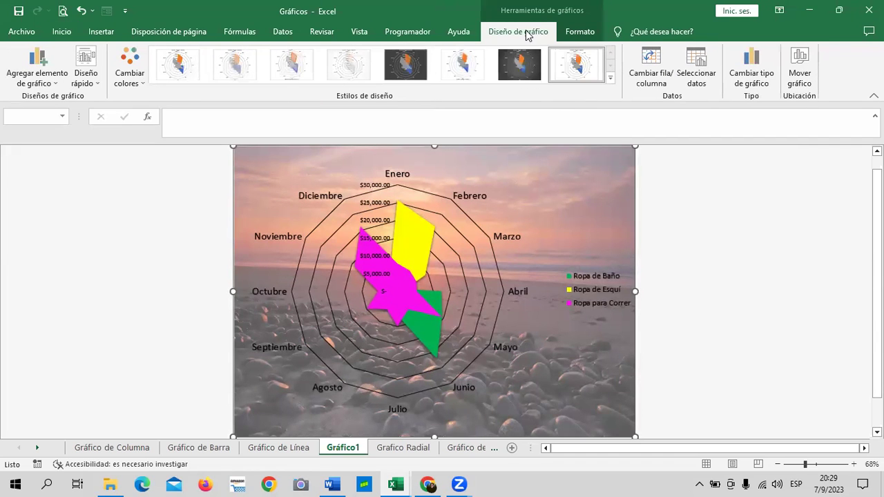
pyautogui.click(801, 68)
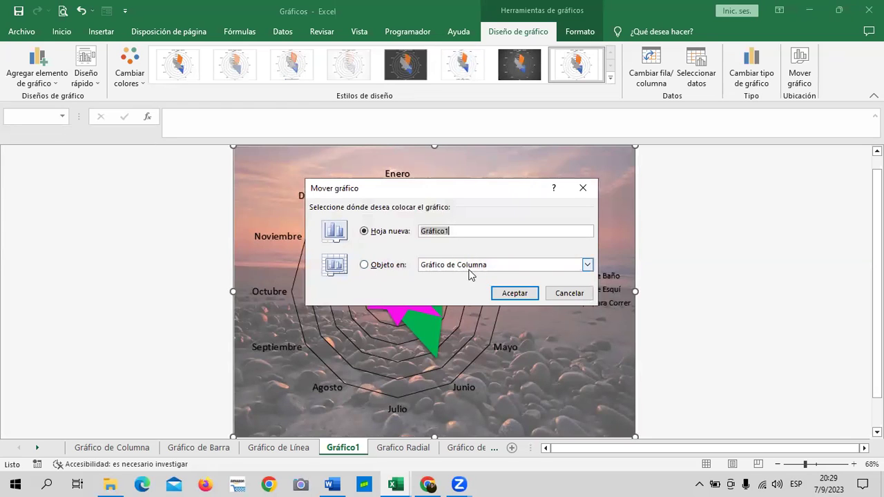
pyautogui.click(587, 266)
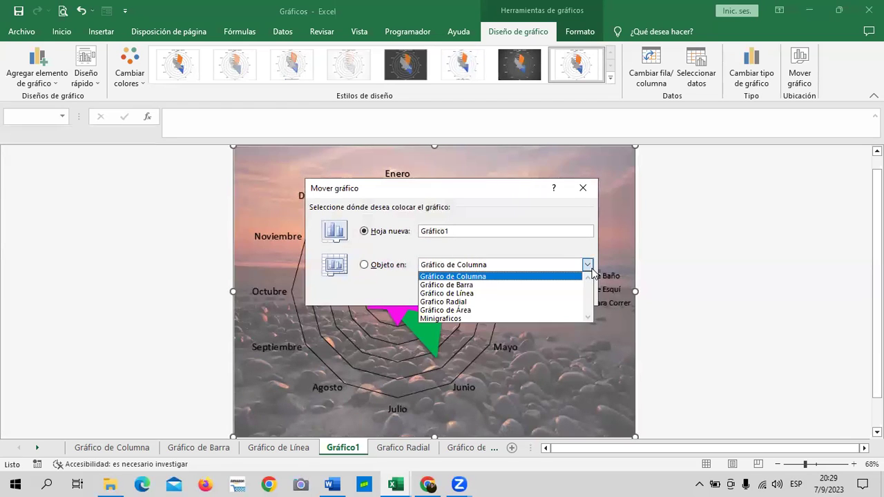
pyautogui.click(445, 302)
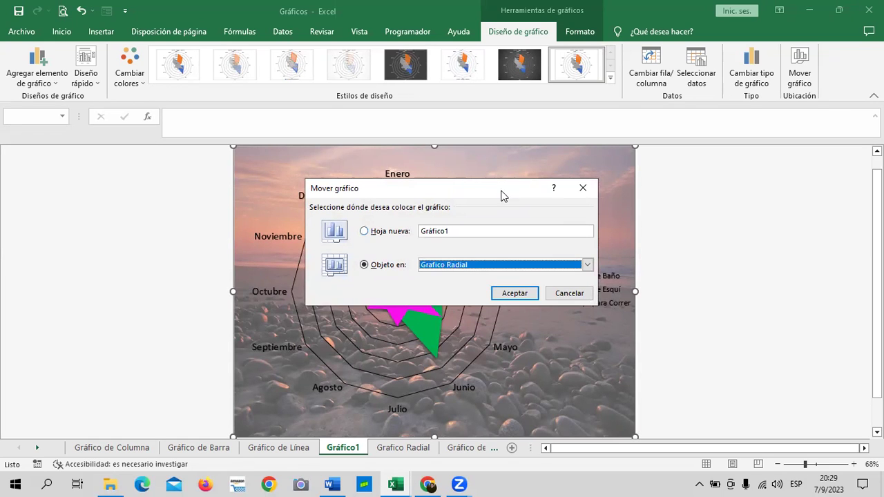
pyautogui.click(509, 294)
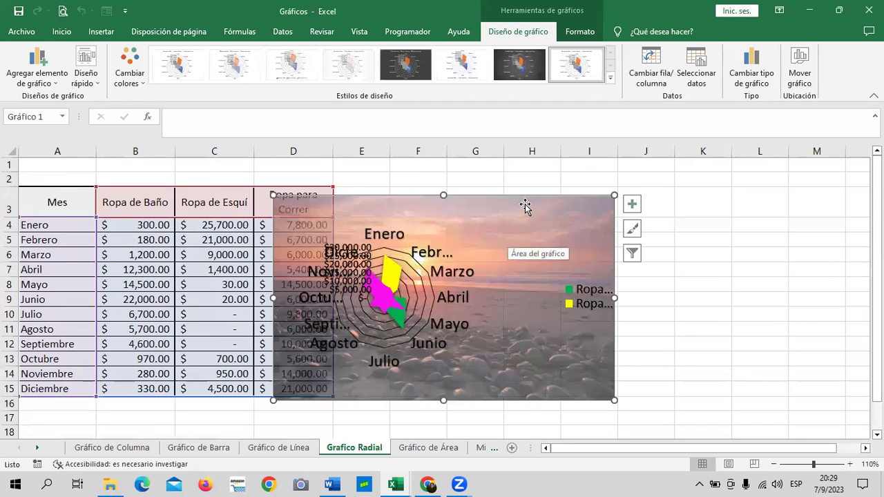
pyautogui.moveTo(525, 205); pyautogui.dragTo(642, 189)
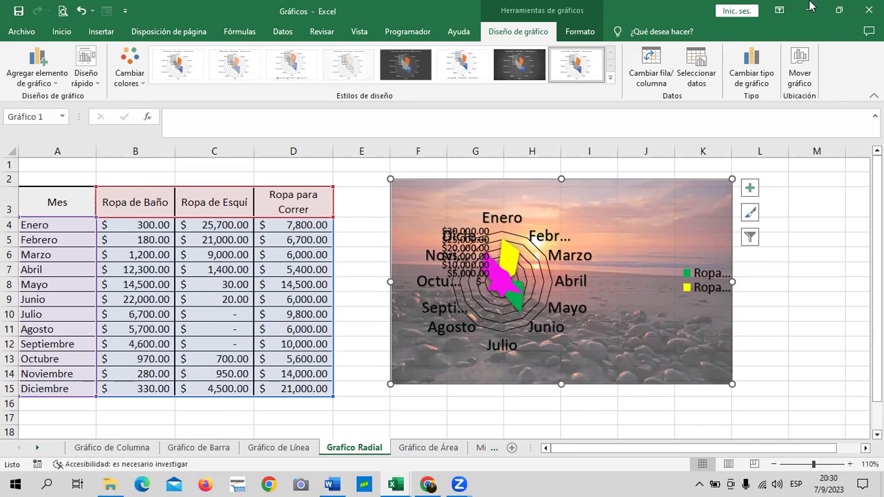
# Relocate the radar chart to its own new chart sheet, Gráfico1
pyautogui.click(797, 65)
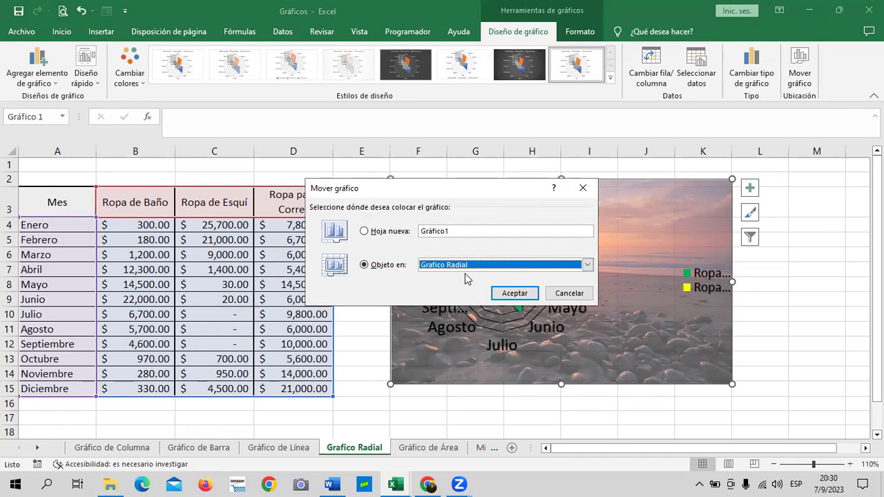
pyautogui.click(373, 231)
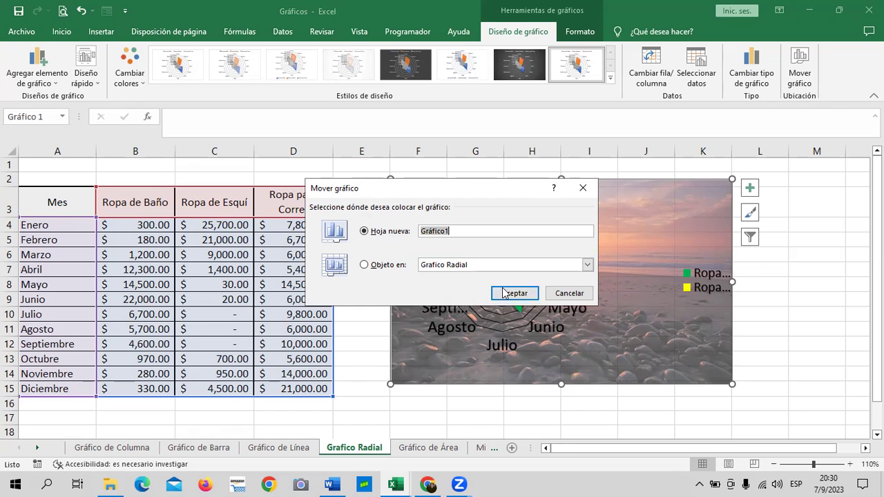
pyautogui.click(518, 294)
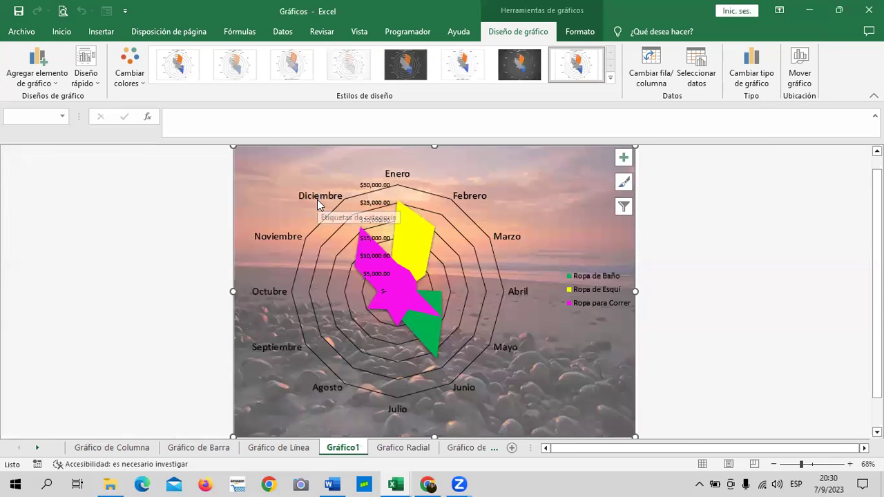
# Enlarge the radar chart's value-axis labels to 18 pt
pyautogui.click(378, 257)
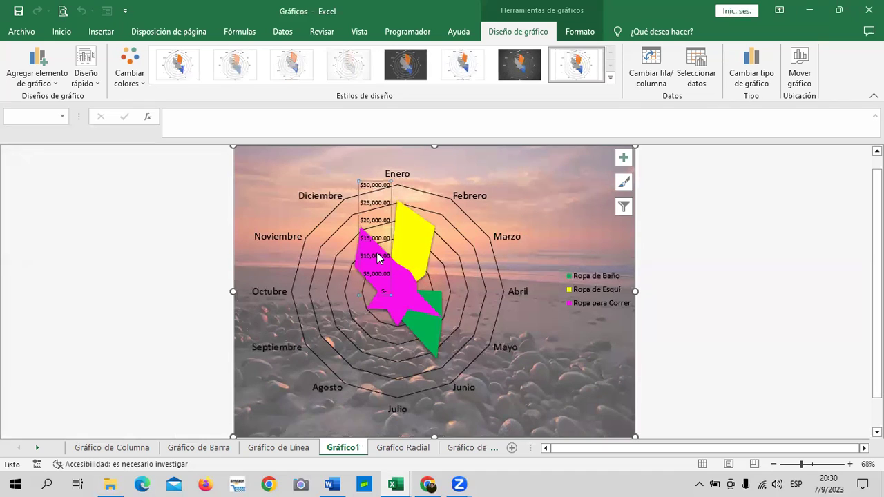
pyautogui.click(62, 32)
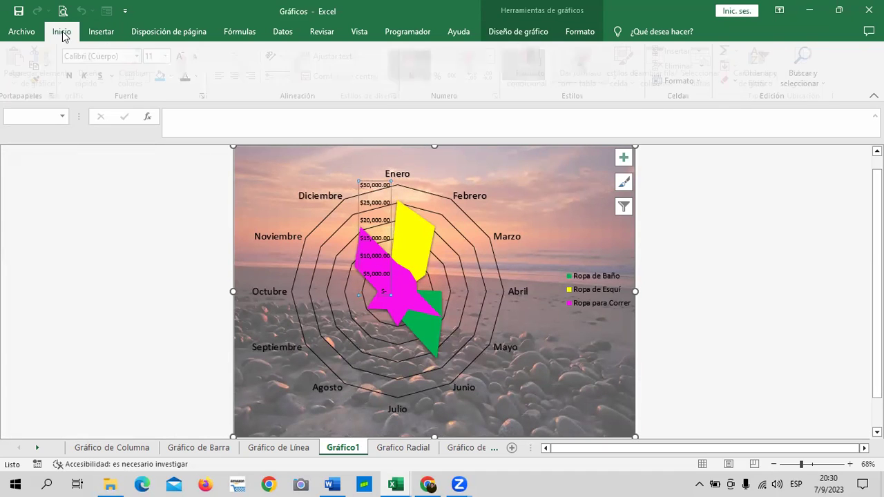
pyautogui.click(185, 56)
pyautogui.click(185, 56)
pyautogui.click(185, 56)
pyautogui.click(185, 56)
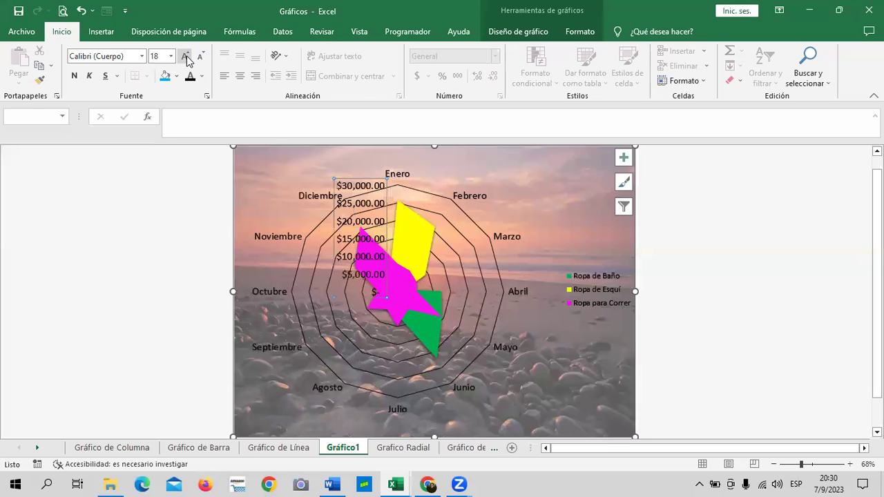
# Set the legend text to 12 pt so all three series fit
pyautogui.click(585, 292)
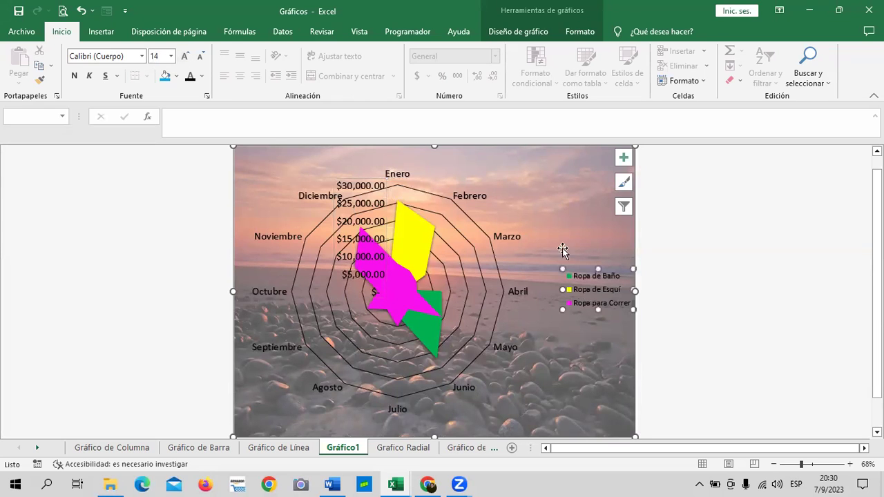
pyautogui.click(185, 57)
pyautogui.click(185, 57)
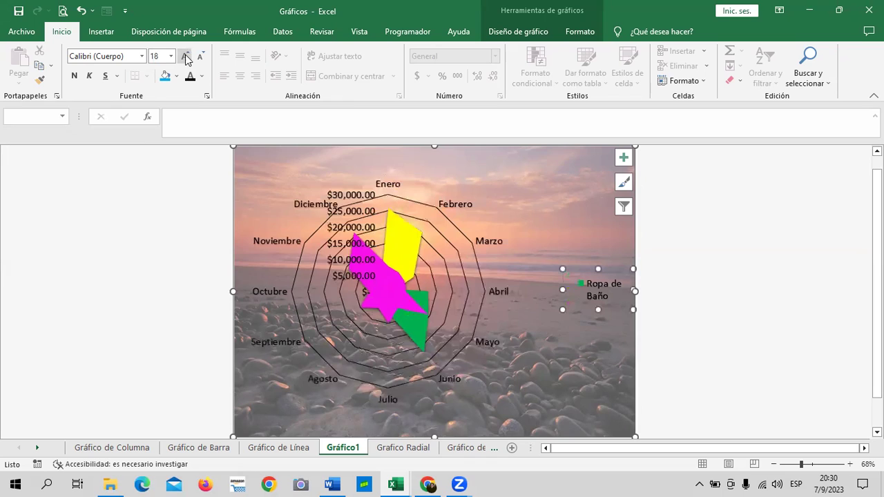
pyautogui.click(200, 59)
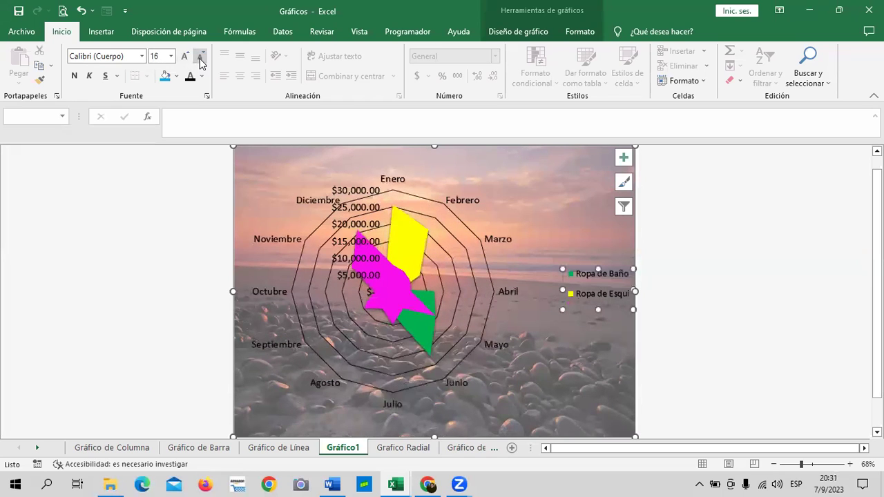
pyautogui.click(200, 59)
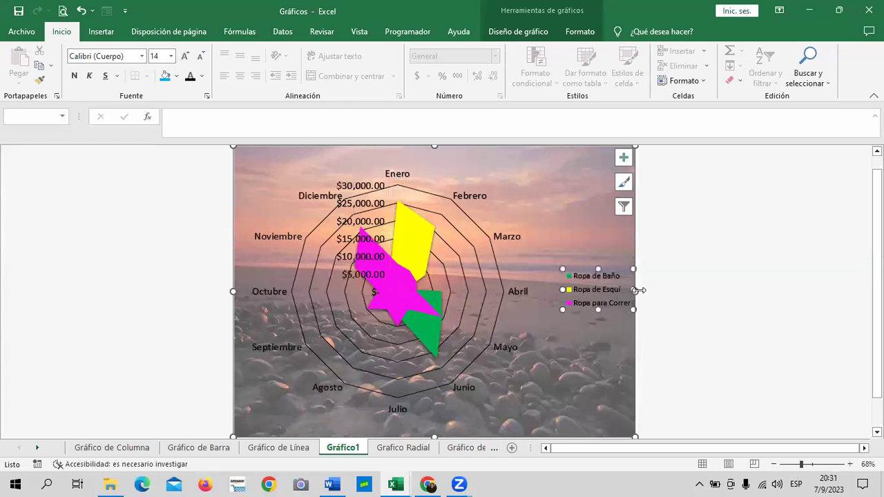
pyautogui.click(201, 58)
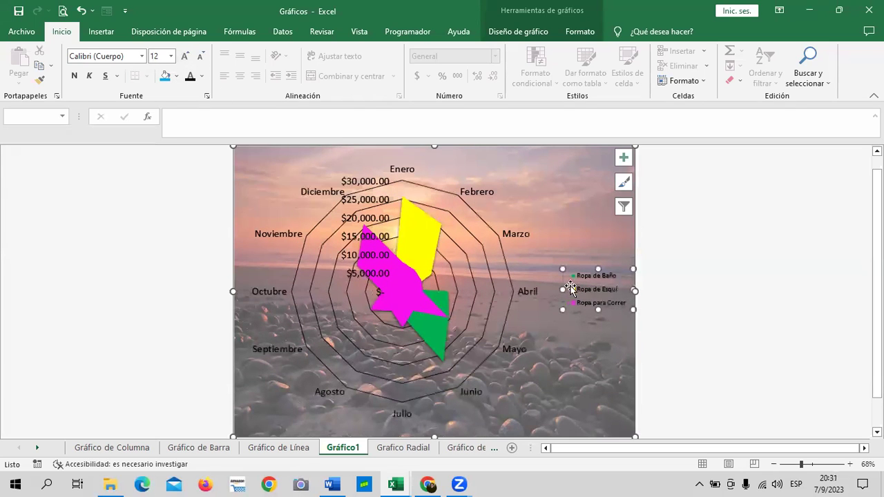
pyautogui.click(601, 297)
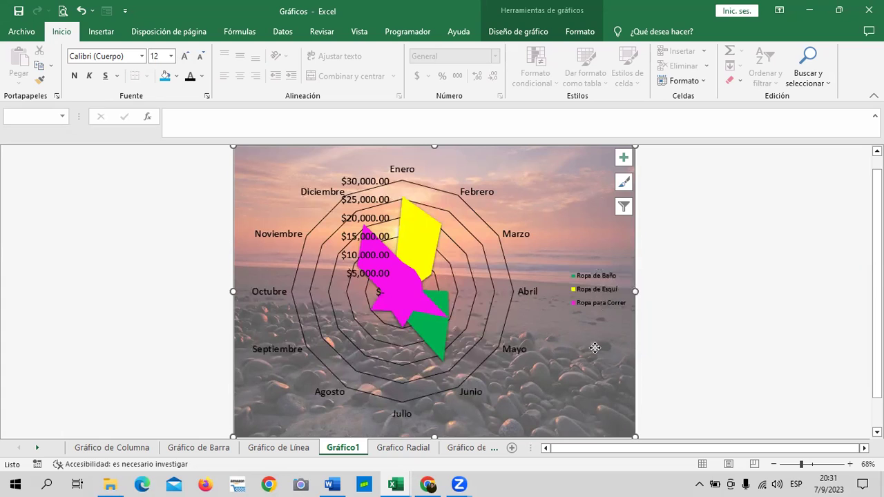
pyautogui.click(608, 275)
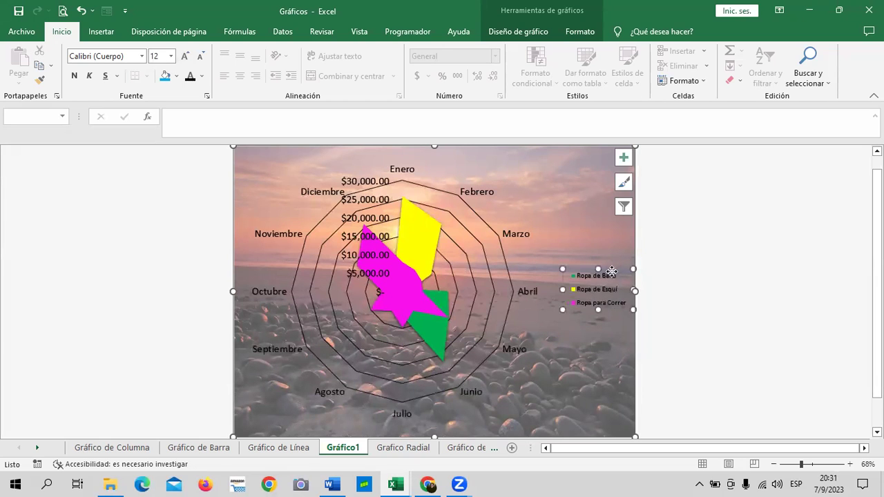
# Place the radar chart's legend at the bottom, beneath Julio, so the plot widens
pyautogui.click(599, 307)
pyautogui.click(609, 291)
pyautogui.click(605, 312)
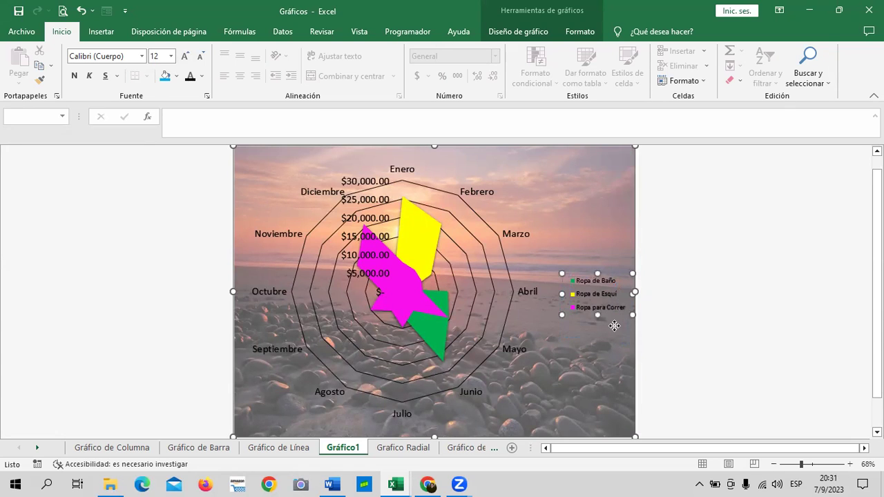
pyautogui.moveTo(620, 285); pyautogui.dragTo(615, 326)
pyautogui.click(671, 328)
pyautogui.click(598, 341)
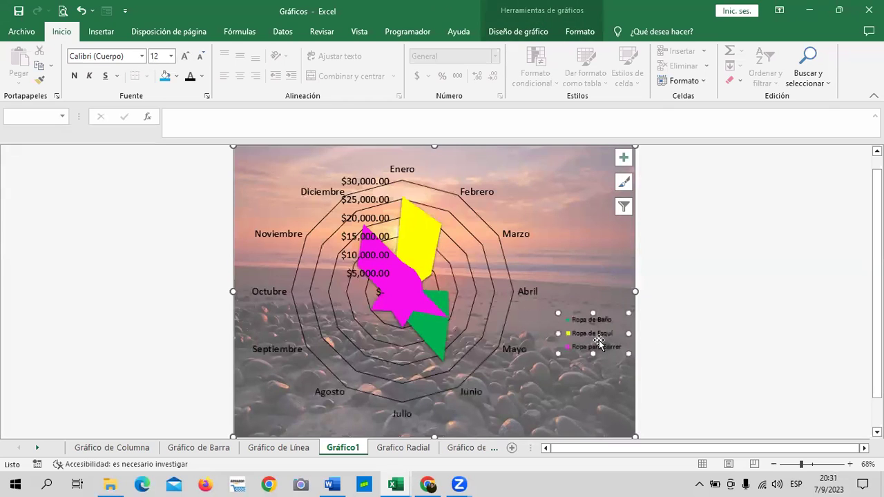
pyautogui.click(623, 157)
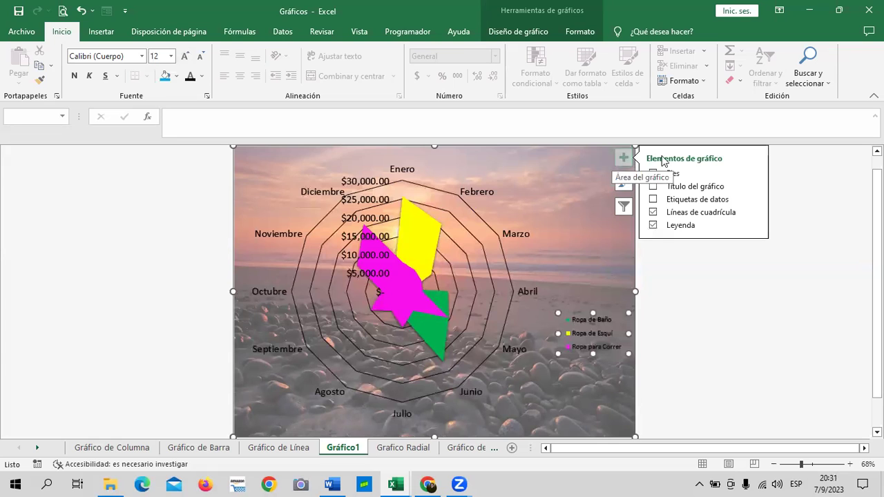
pyautogui.click(755, 225)
pyautogui.click(792, 276)
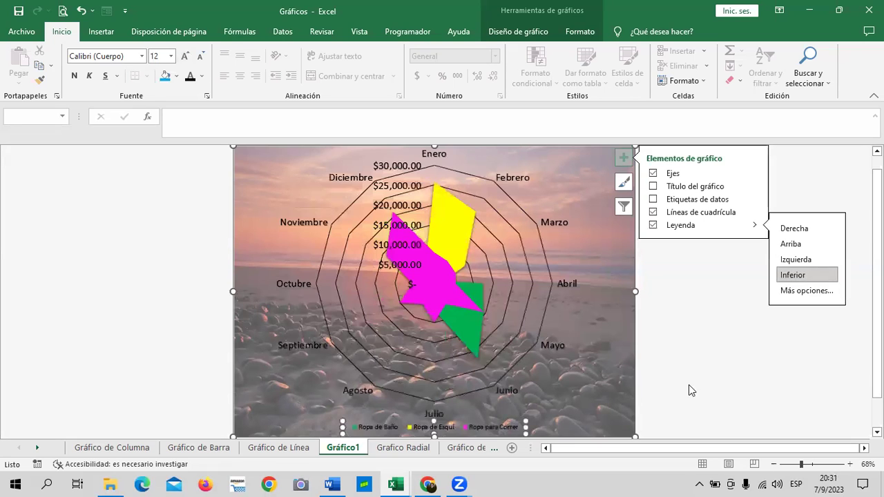
pyautogui.click(722, 369)
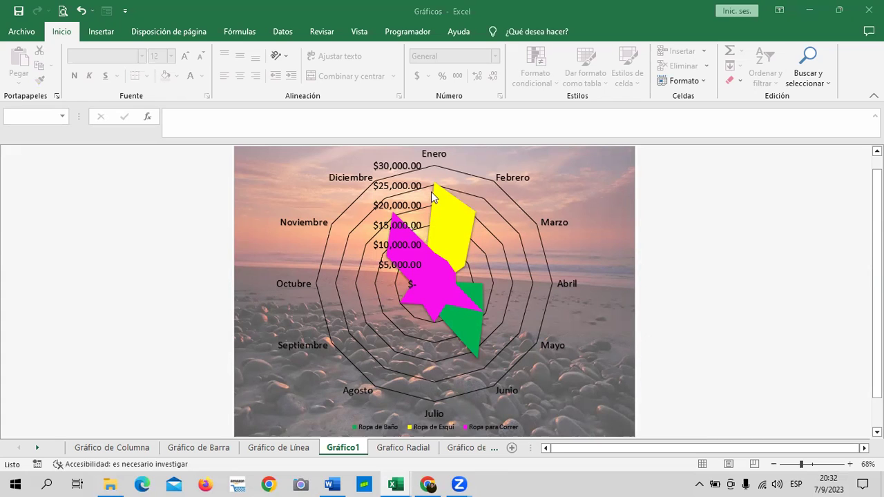
# Go through the sheet tabs to Minigraficos and show the Insertar ribbon
pyautogui.click(382, 454)
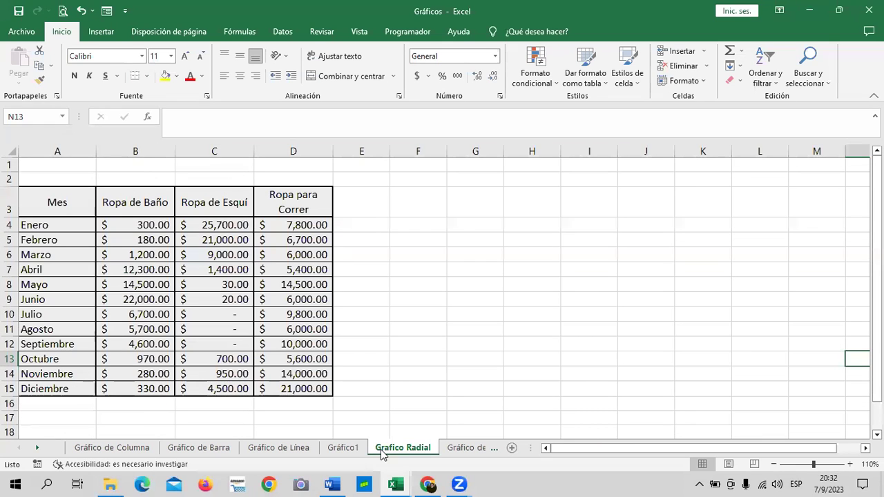
pyautogui.click(466, 447)
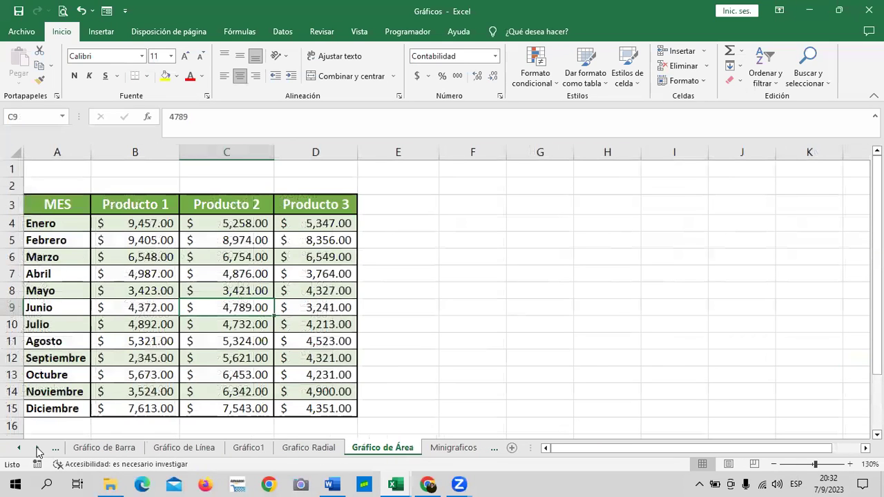
pyautogui.click(384, 450)
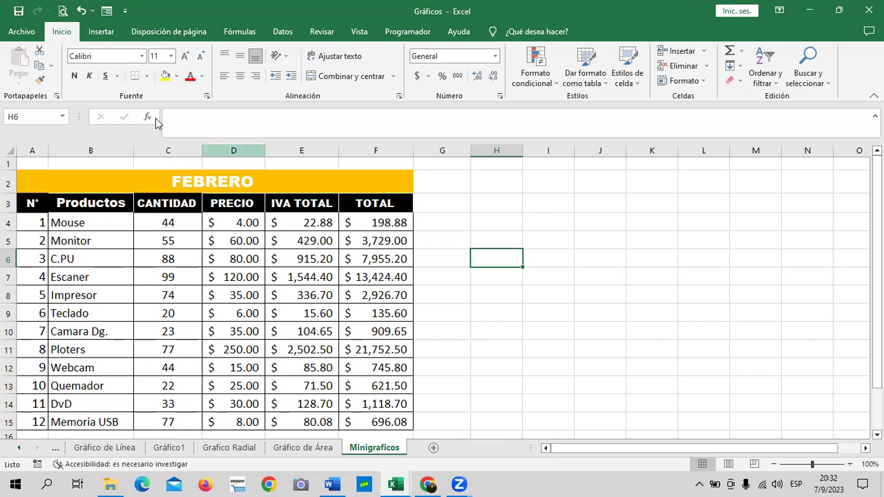
pyautogui.click(108, 33)
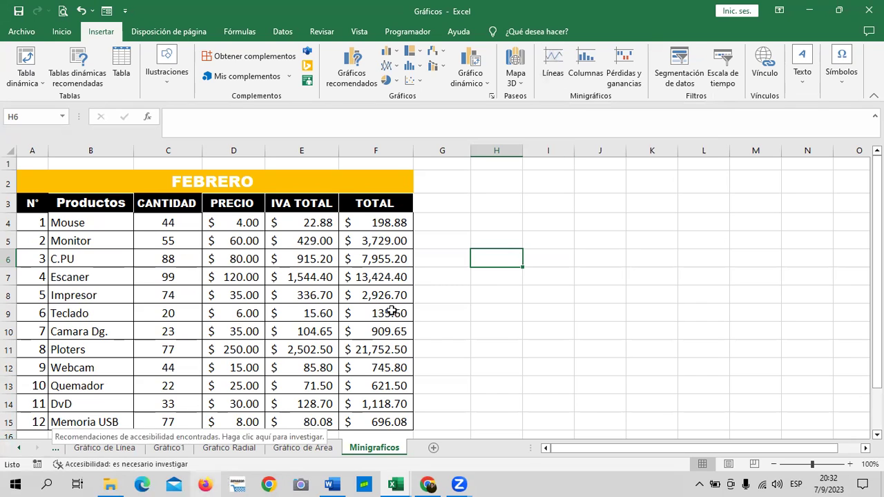
# Create a line sparkline located in $G$4 from the Mouse row's data range C4:G4
pyautogui.moveTo(168, 223); pyautogui.dragTo(428, 222)
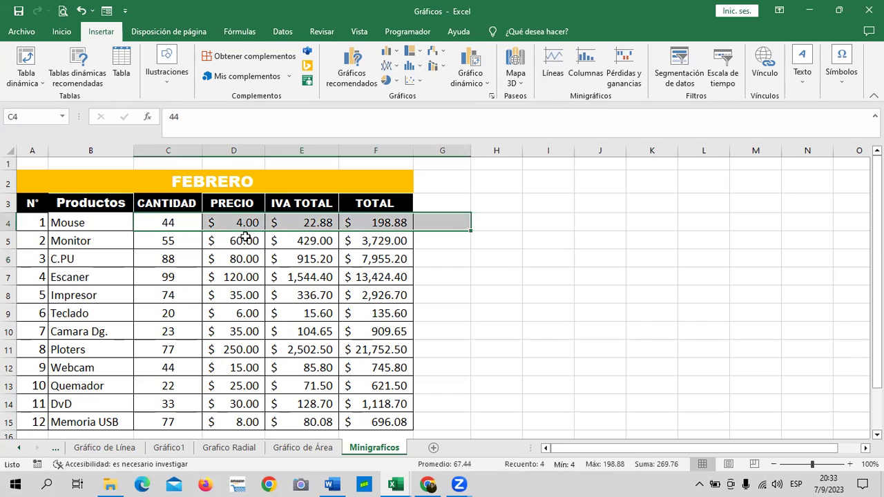
pyautogui.click(474, 277)
pyautogui.moveTo(173, 223); pyautogui.dragTo(428, 231)
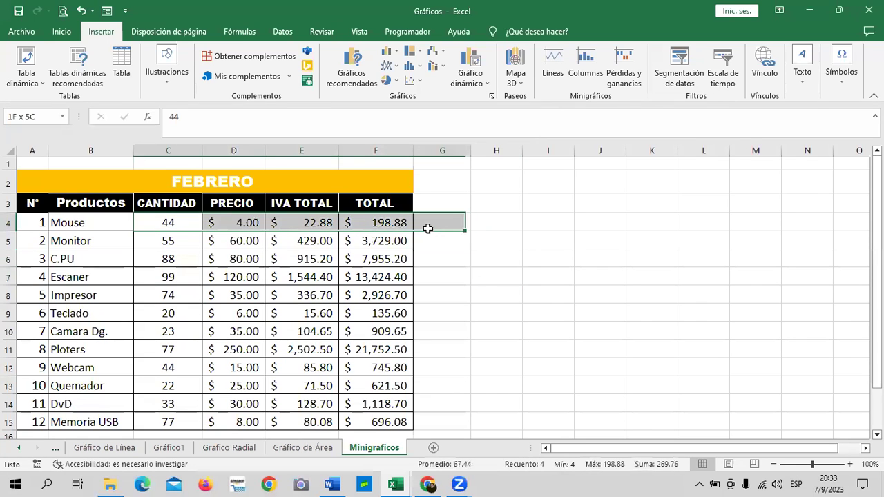
pyautogui.click(555, 69)
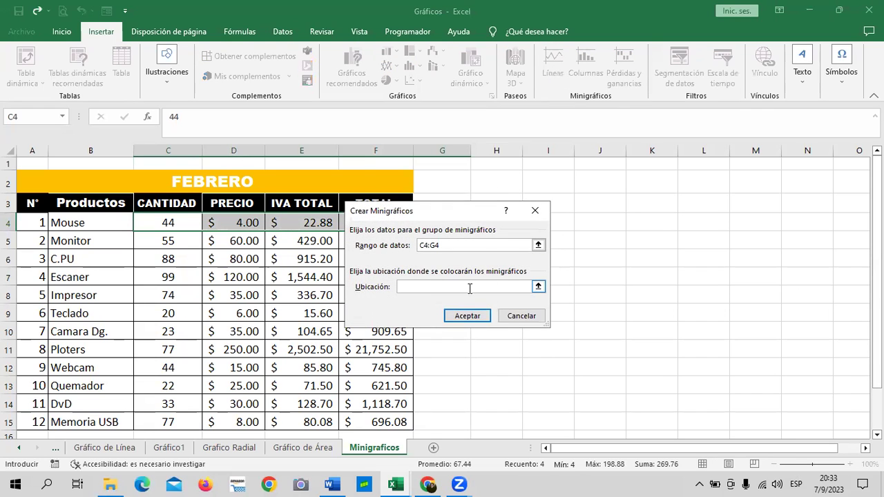
pyautogui.moveTo(456, 213); pyautogui.dragTo(686, 184)
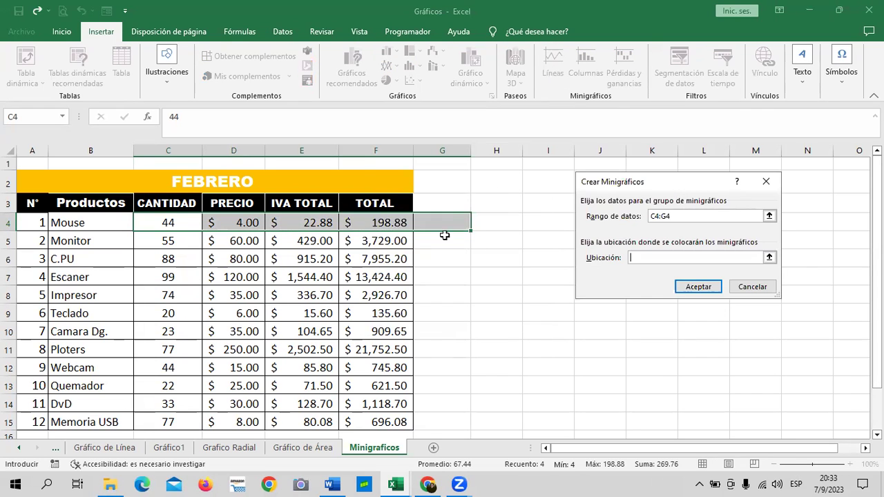
pyautogui.click(768, 258)
pyautogui.click(442, 221)
pyautogui.click(769, 203)
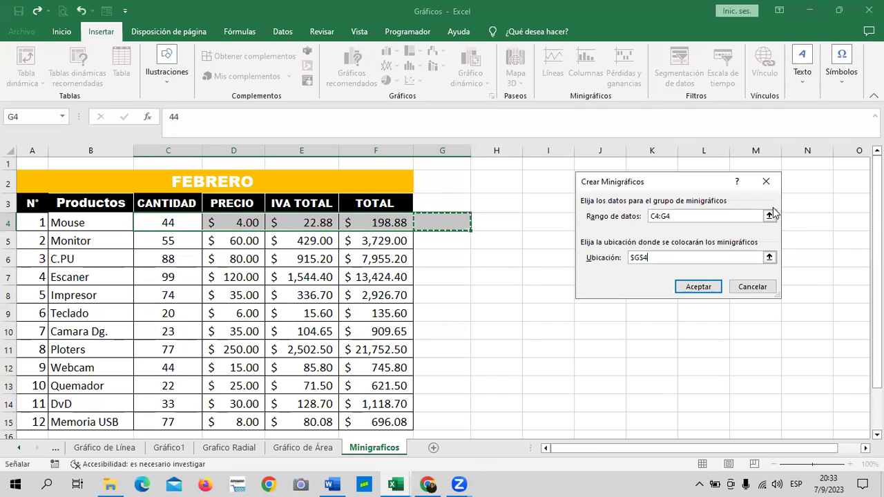
pyautogui.click(701, 287)
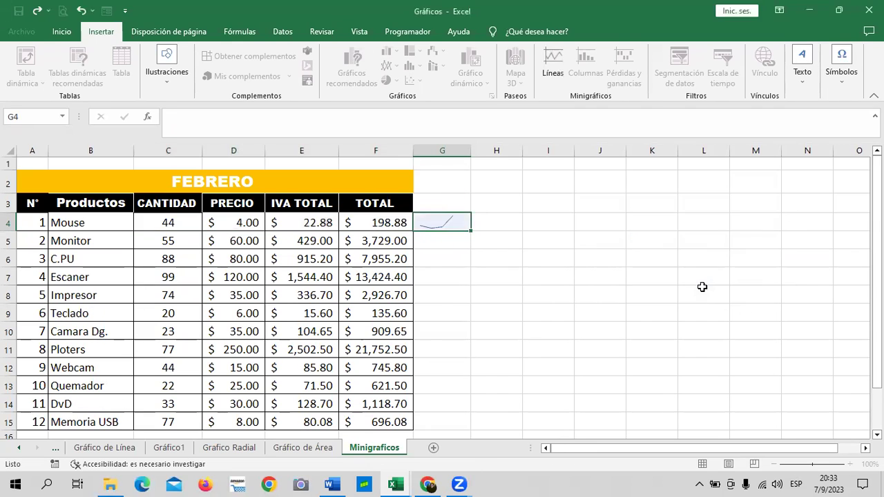
pyautogui.click(622, 260)
pyautogui.click(453, 220)
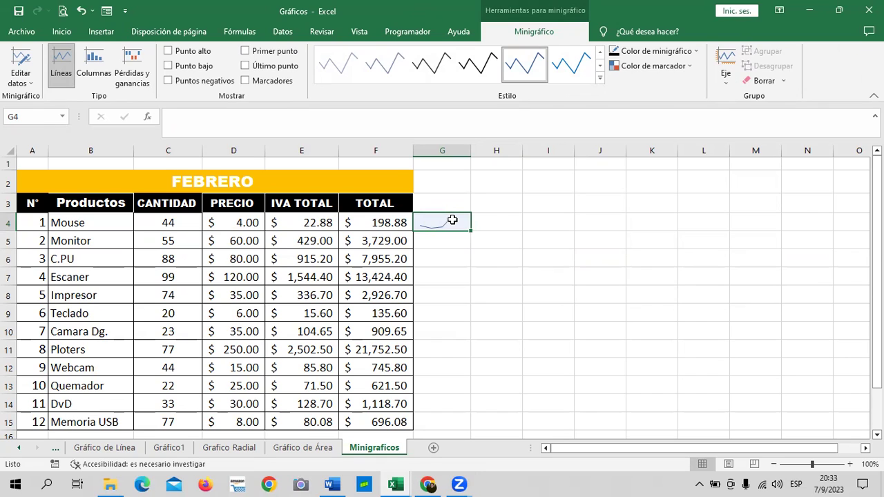
pyautogui.click(429, 484)
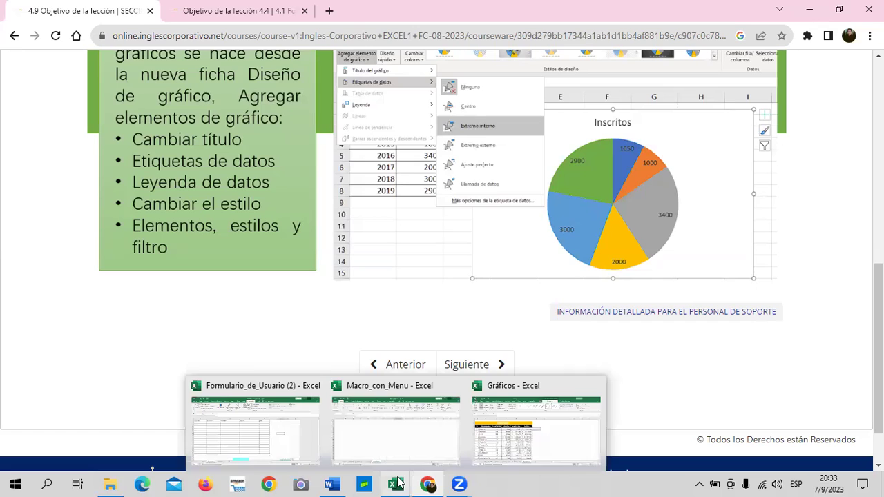
pyautogui.click(565, 442)
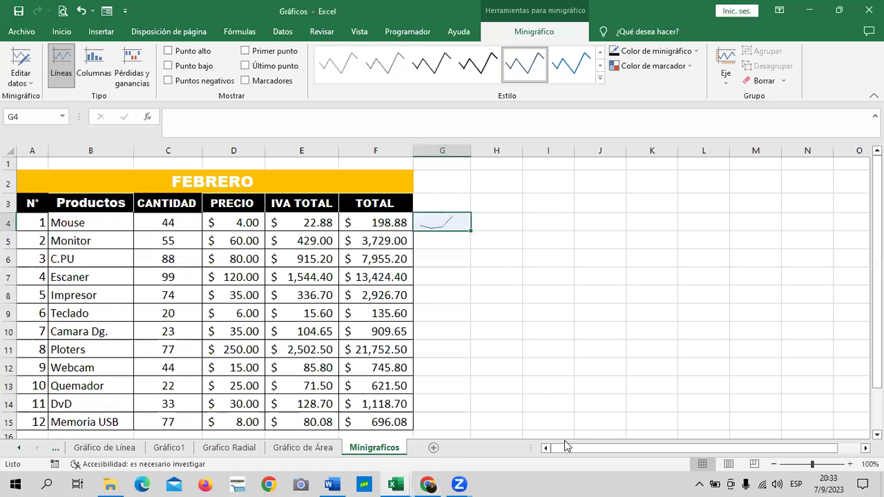
pyautogui.click(525, 257)
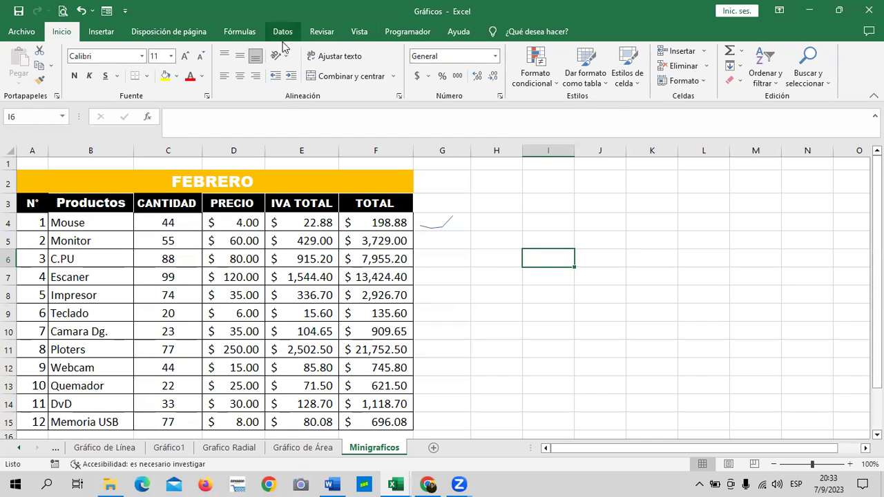
pyautogui.click(101, 31)
pyautogui.click(445, 225)
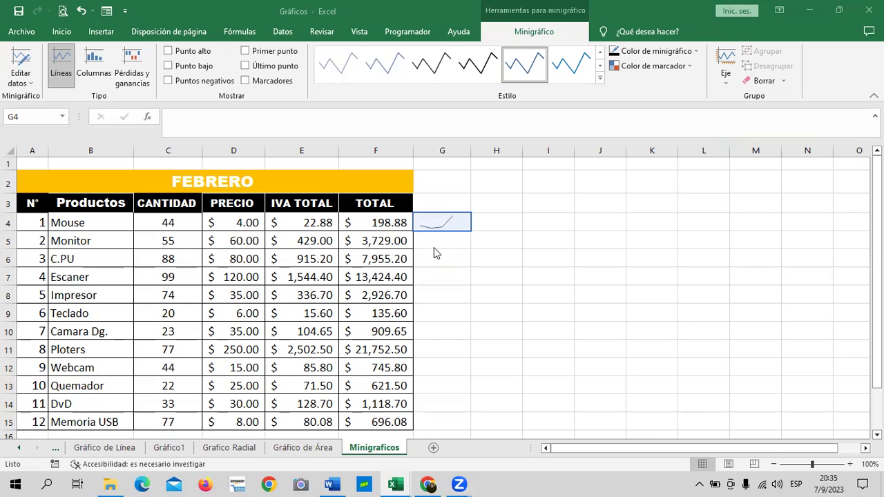
# Finish placing the Mouse line sparkline in G4 and select it
pyautogui.click(499, 249)
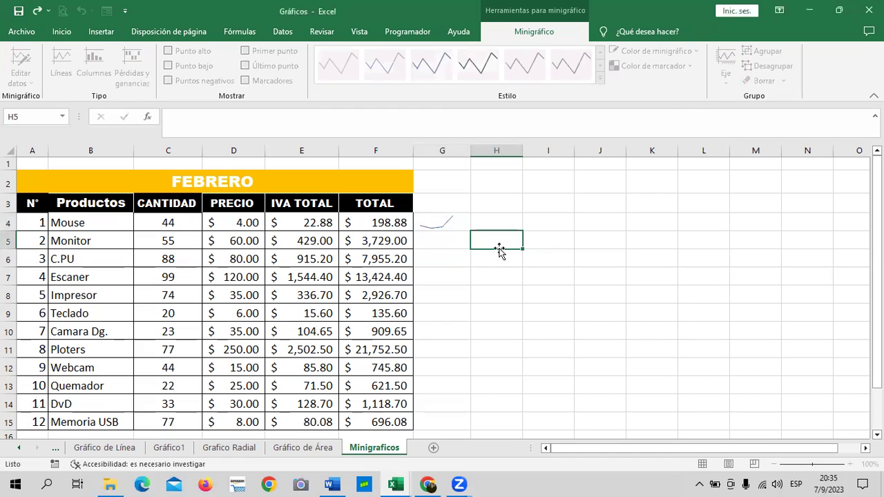
pyautogui.click(444, 233)
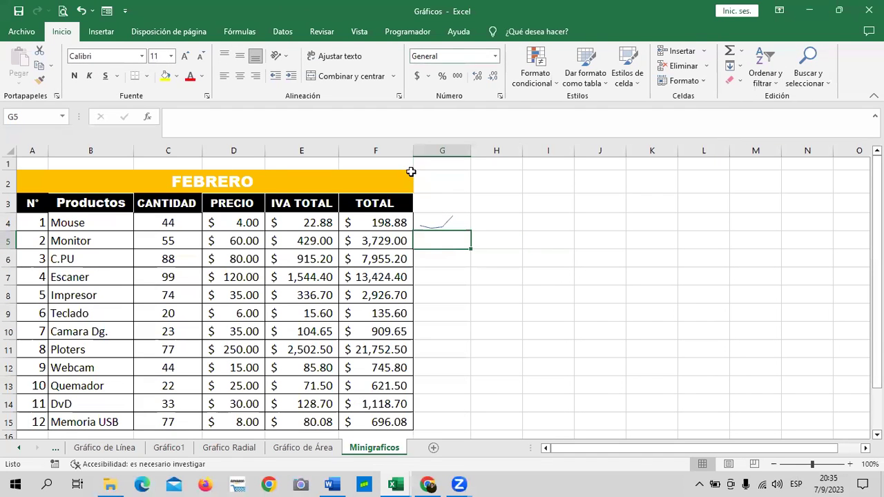
pyautogui.click(455, 221)
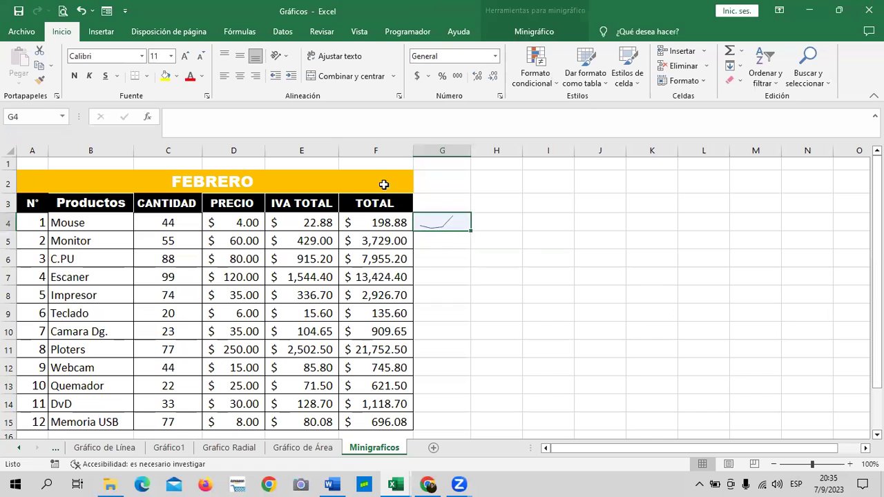
# Insert a column sparkline in G5 charting the Monitor values C5:F5
pyautogui.click(453, 246)
pyautogui.moveTo(181, 244); pyautogui.dragTo(432, 245)
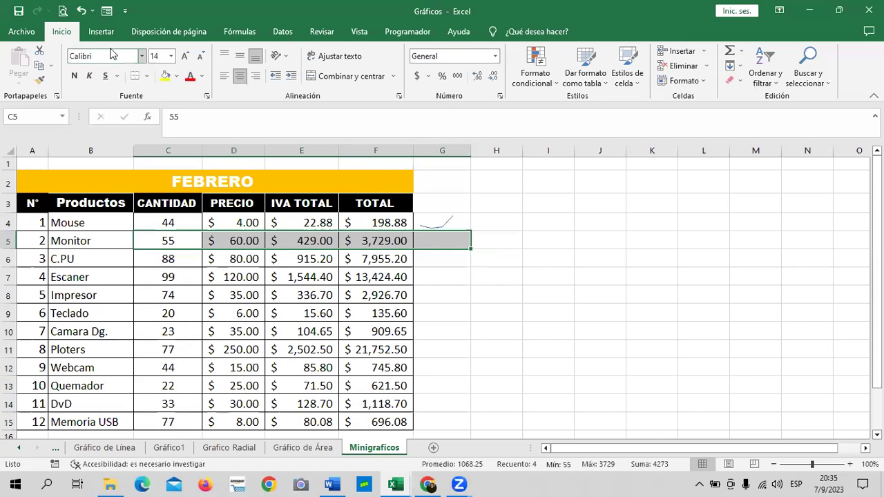
pyautogui.click(101, 31)
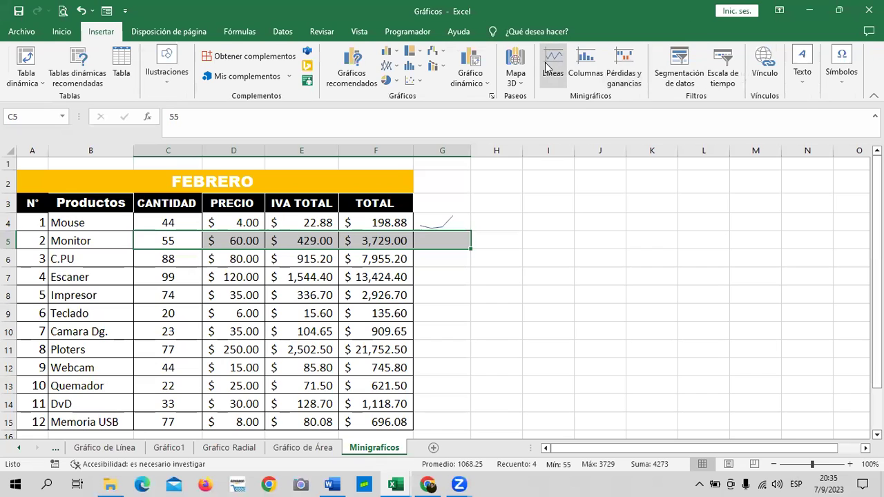
pyautogui.click(596, 73)
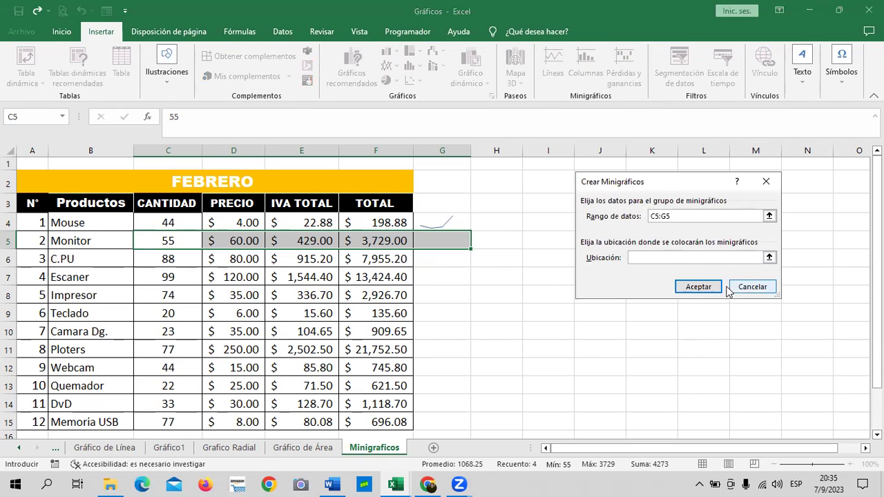
pyautogui.click(769, 257)
pyautogui.click(448, 239)
pyautogui.click(769, 202)
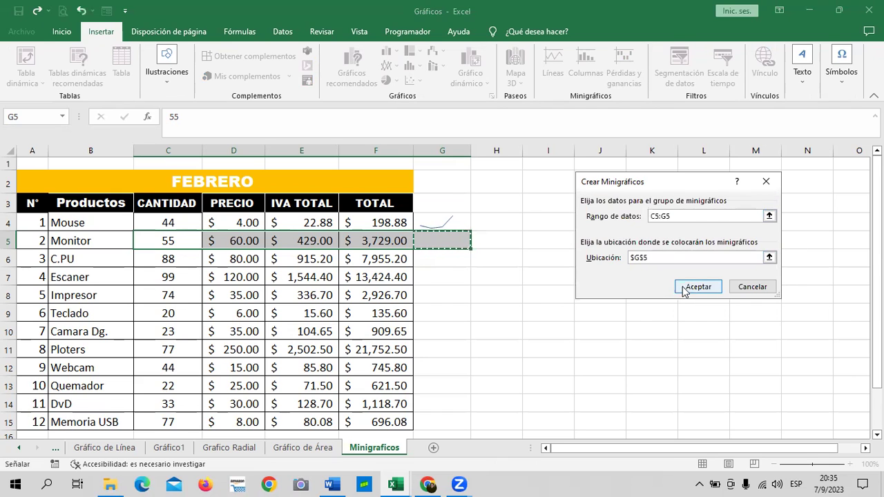
pyautogui.click(698, 287)
pyautogui.click(649, 259)
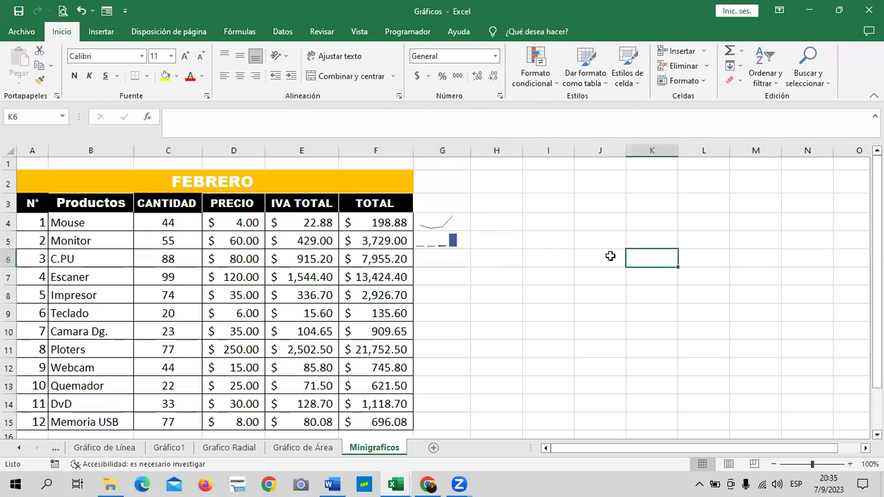
pyautogui.click(450, 241)
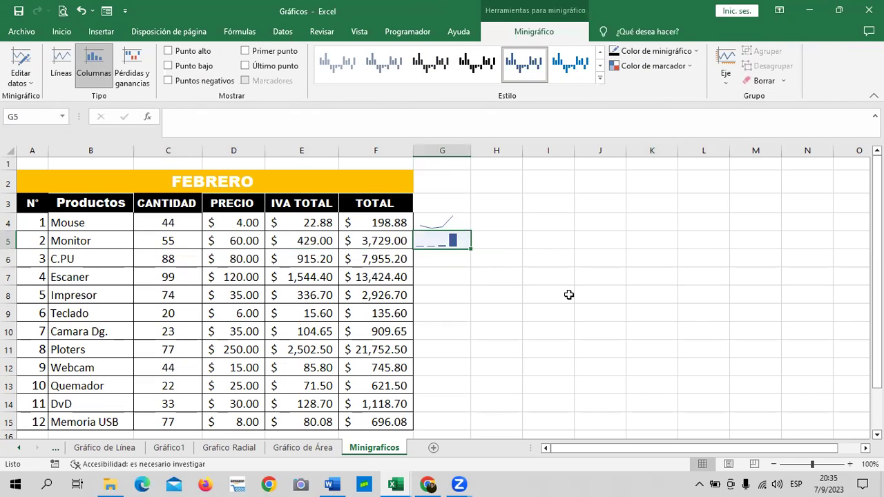
# Zoom the sheet to 120% and give the G5 column sparkline a green style
pyautogui.click(849, 464)
pyautogui.click(849, 464)
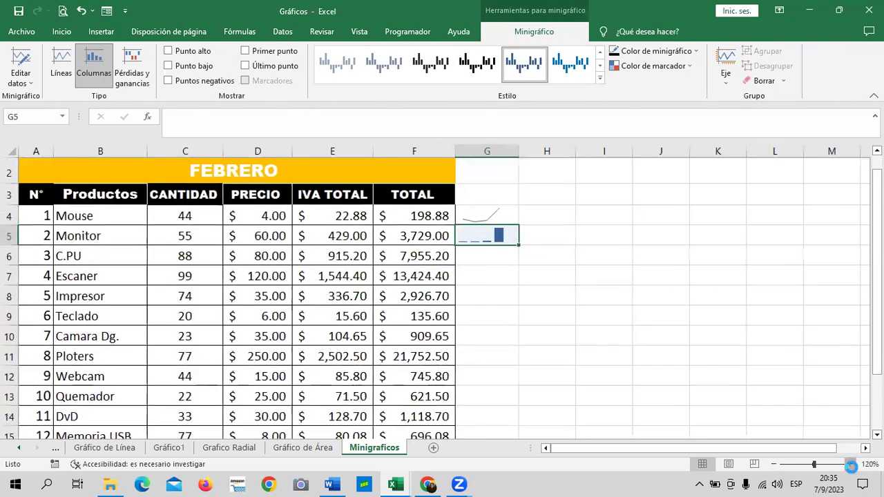
pyautogui.click(454, 248)
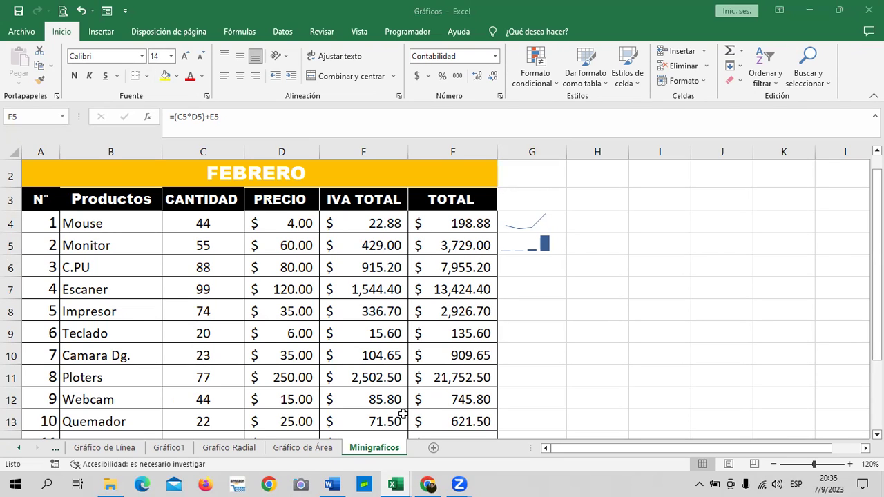
pyautogui.click(536, 267)
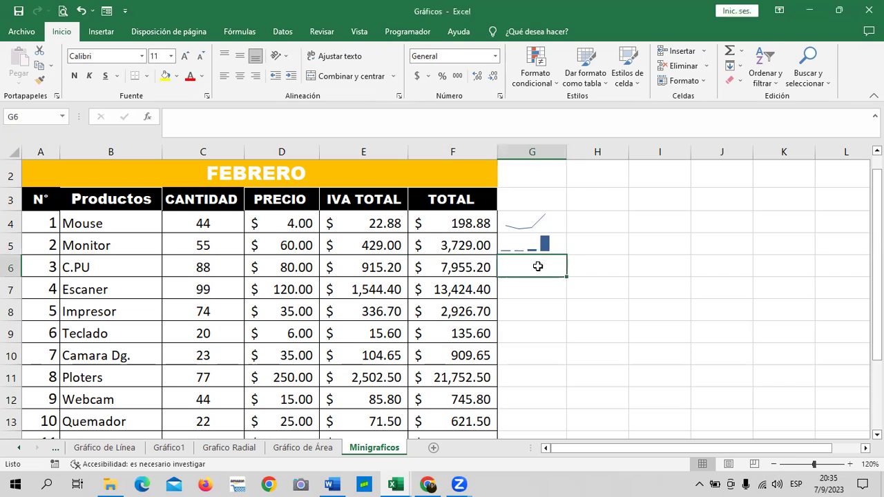
pyautogui.click(529, 241)
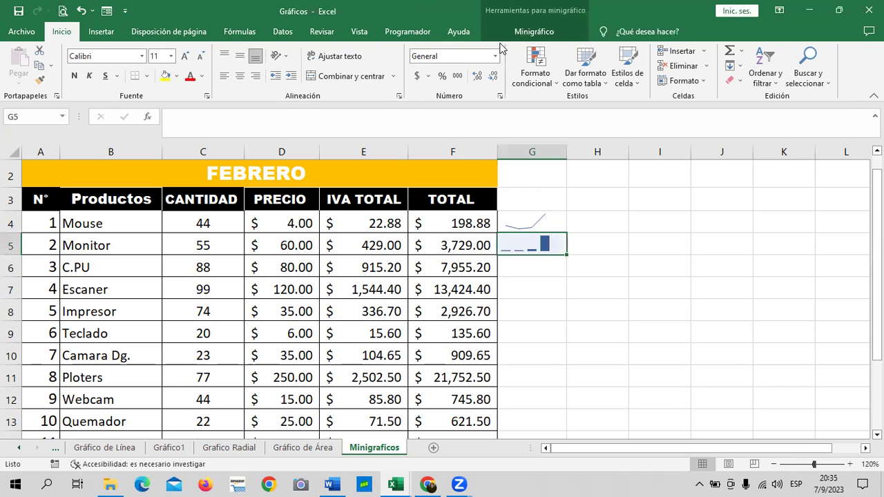
pyautogui.click(532, 31)
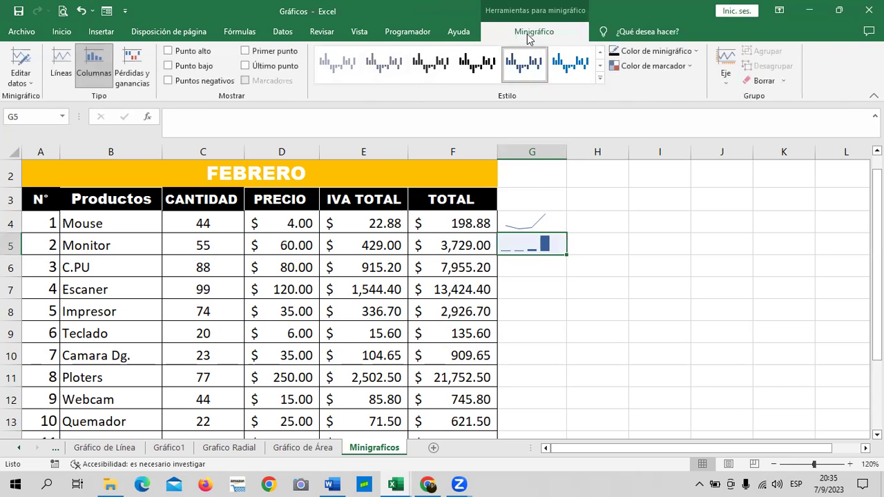
pyautogui.click(600, 78)
pyautogui.click(561, 114)
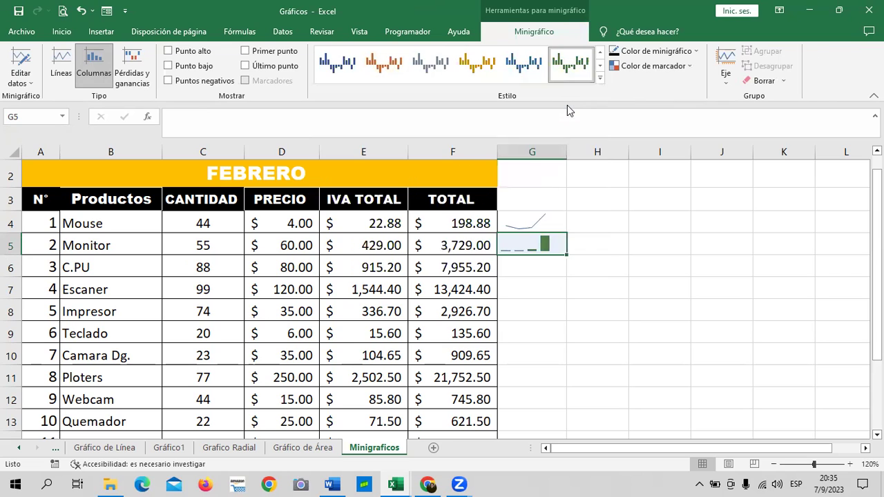
# Give the G4 line sparkline a dark blue-grey style with first-point and all markers shown
pyautogui.click(530, 221)
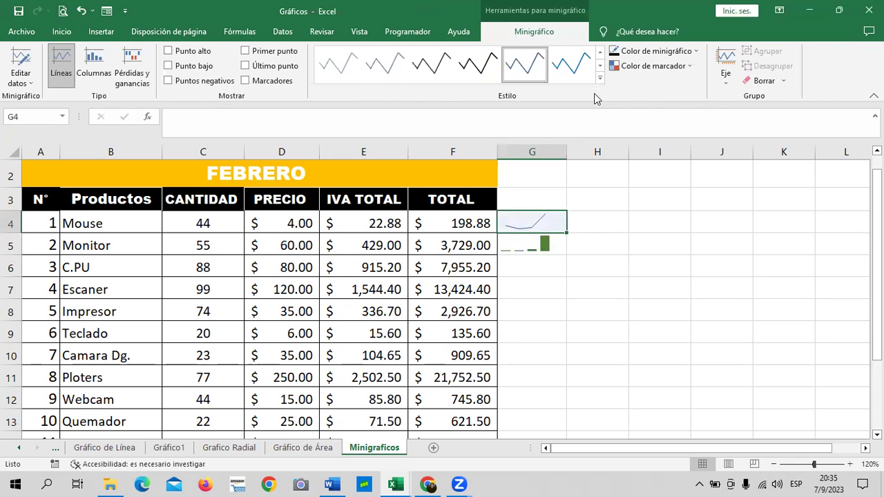
pyautogui.click(600, 78)
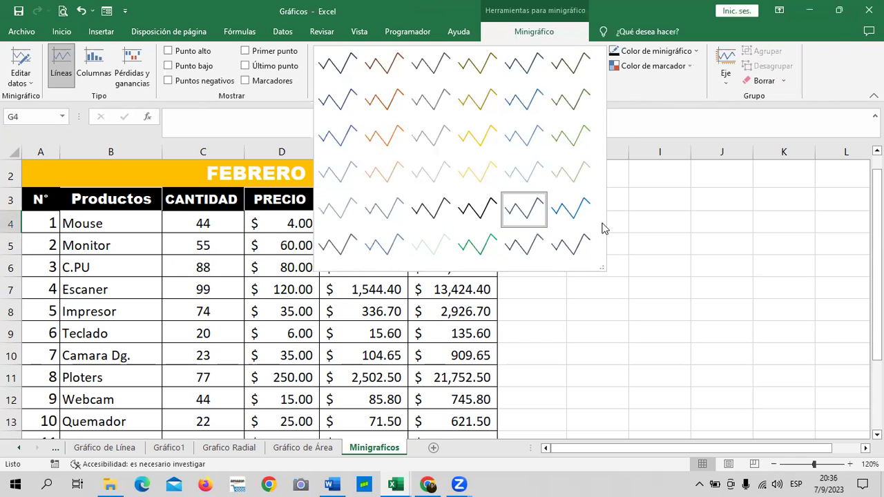
pyautogui.click(571, 72)
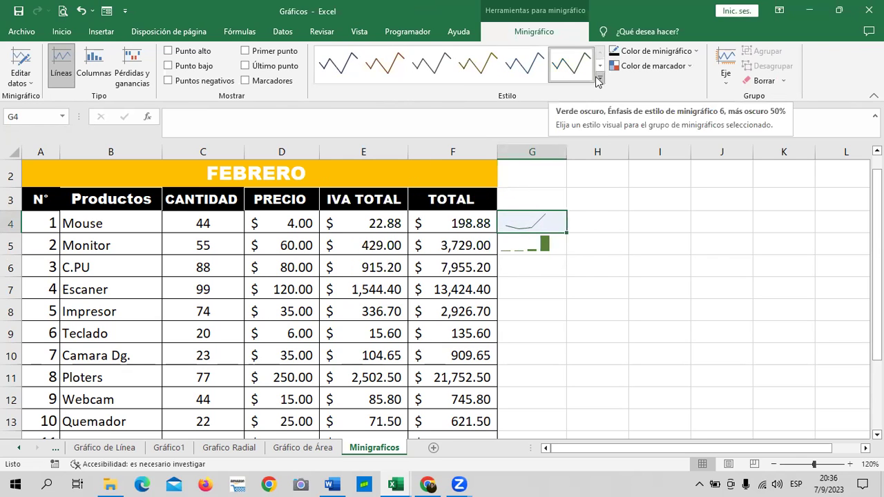
pyautogui.click(601, 78)
pyautogui.click(345, 134)
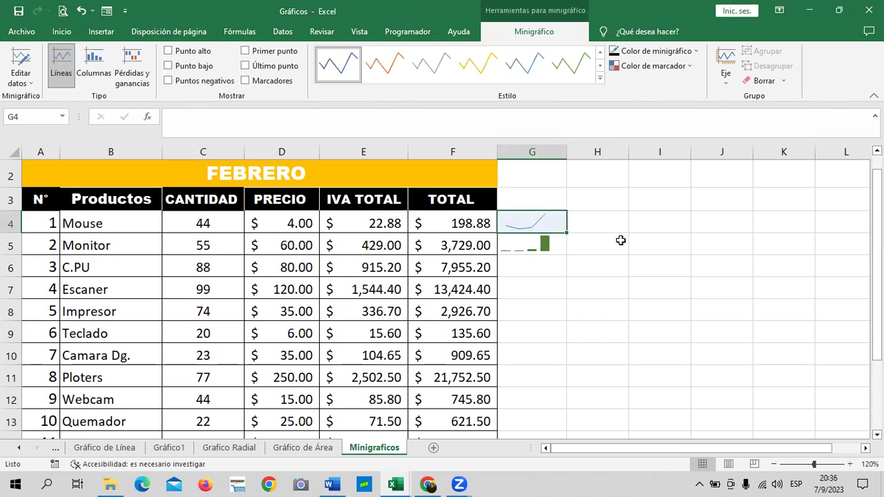
pyautogui.click(254, 51)
pyautogui.click(245, 81)
# Clear the column sparkline from cell G5
pyautogui.press('Down')
pyautogui.press('BackSpace')
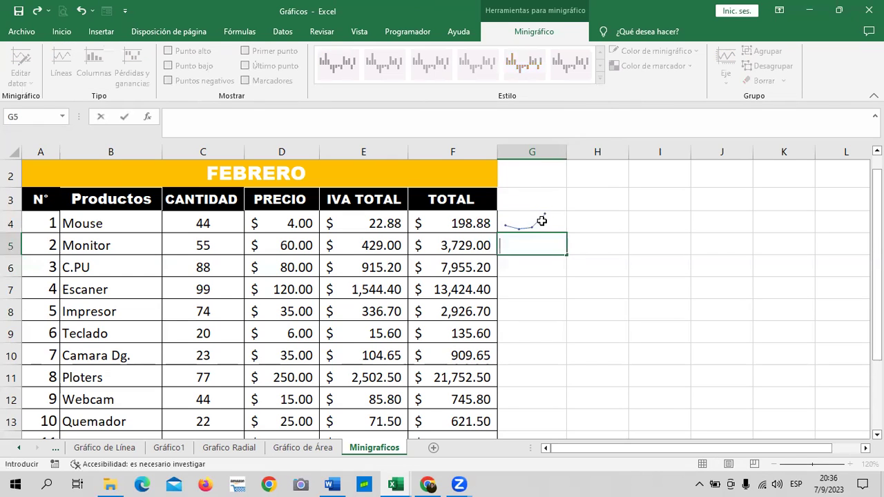
pyautogui.press('Escape')
pyautogui.doubleClick(536, 243)
pyautogui.click(608, 235)
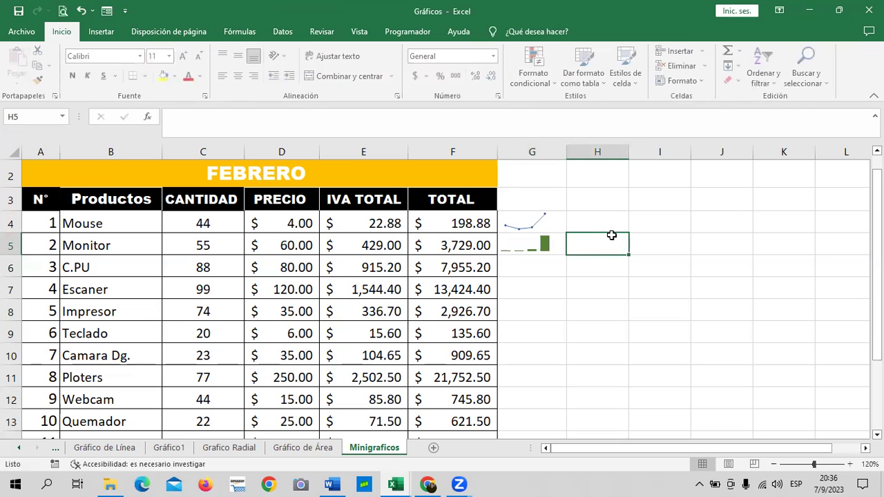
pyautogui.click(540, 246)
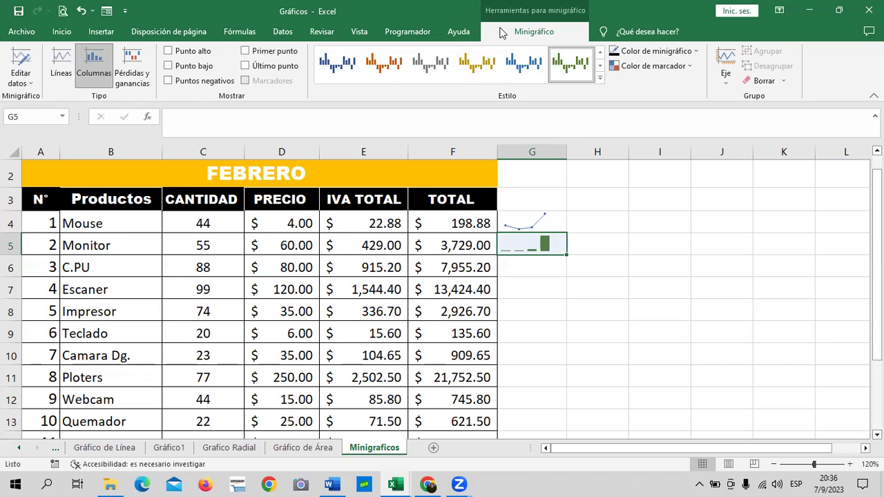
pyautogui.click(774, 83)
pyautogui.click(665, 235)
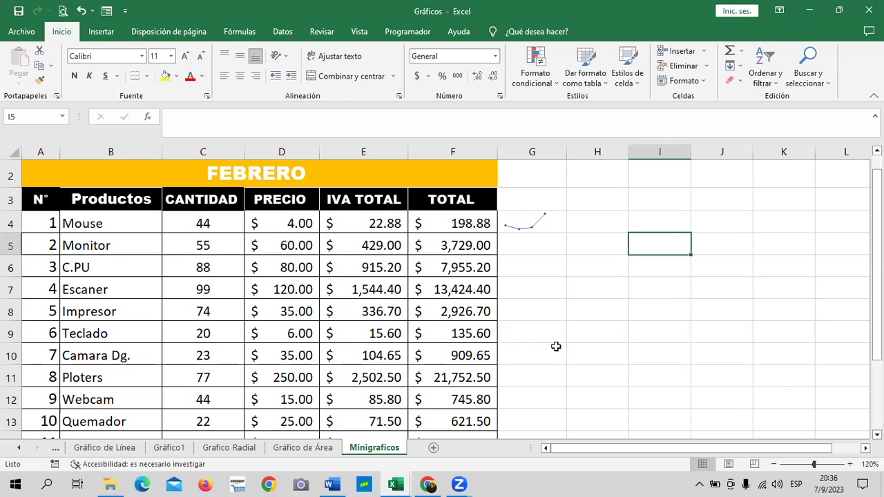
# Switch through the Gráfico de Área, Grafico Radial and Gráfico1 sheets
pyautogui.scroll(-2, 312, 420)
pyautogui.click(298, 448)
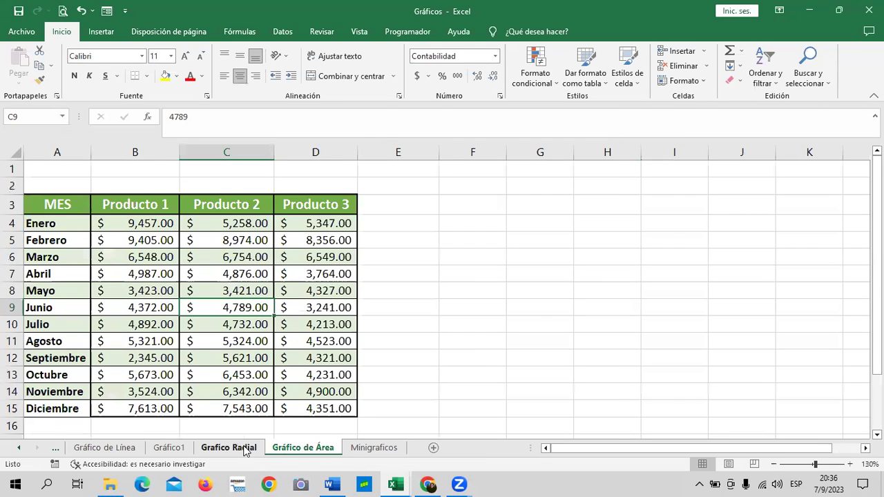
pyautogui.click(246, 449)
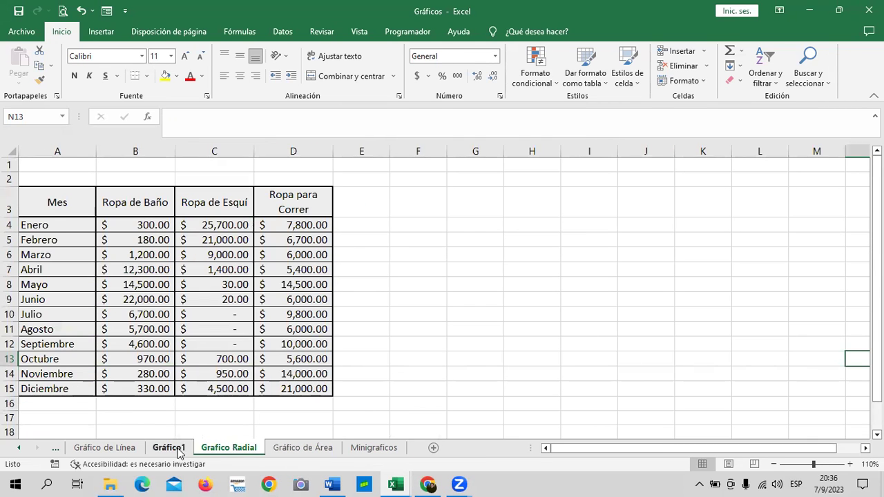
pyautogui.click(170, 447)
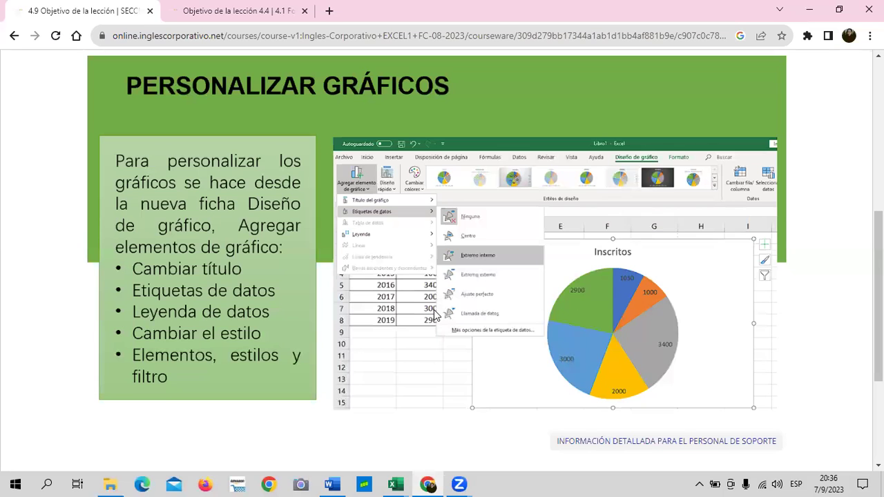
# Scroll to the end of the lesson page and go on to lesson 4.10 Gráficas básicas
pyautogui.scroll(-1, 433, 314)
pyautogui.scroll(-1, 475, 320)
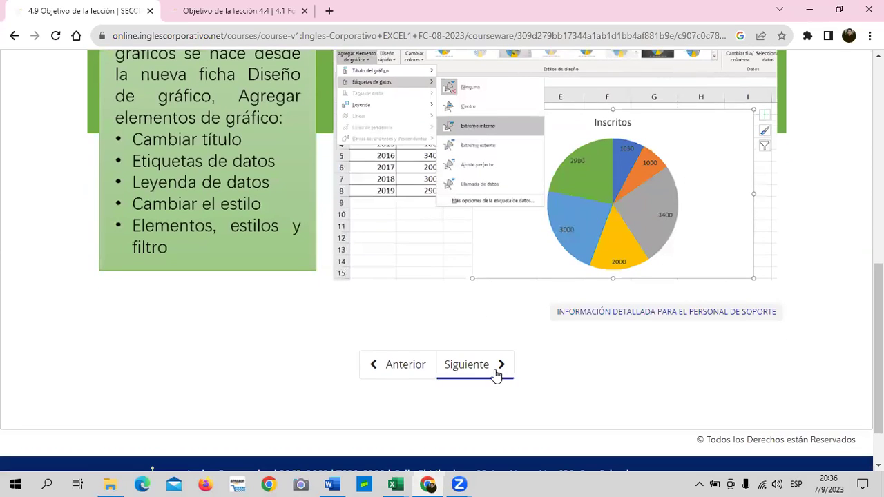
pyautogui.click(502, 371)
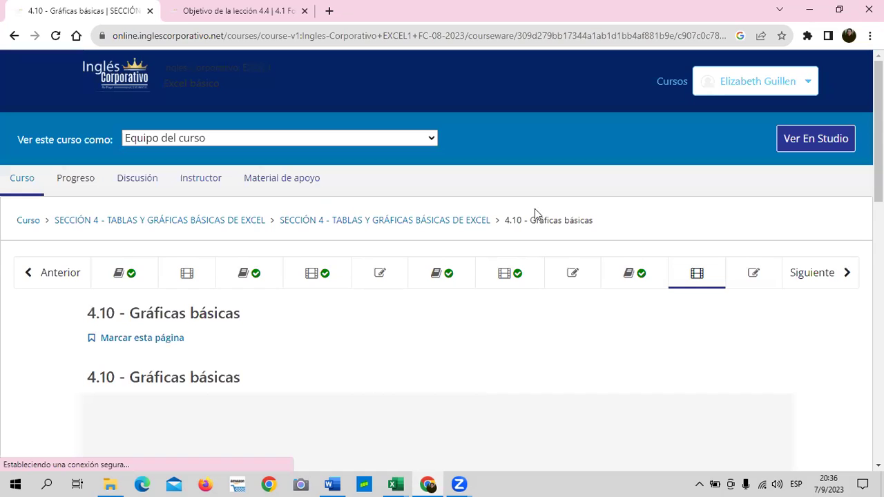
# Scroll down to the lesson 4.10 YouTube video and start it playing
pyautogui.scroll(-2, 495, 258)
pyautogui.scroll(-2, 494, 258)
pyautogui.scroll(-1, 495, 258)
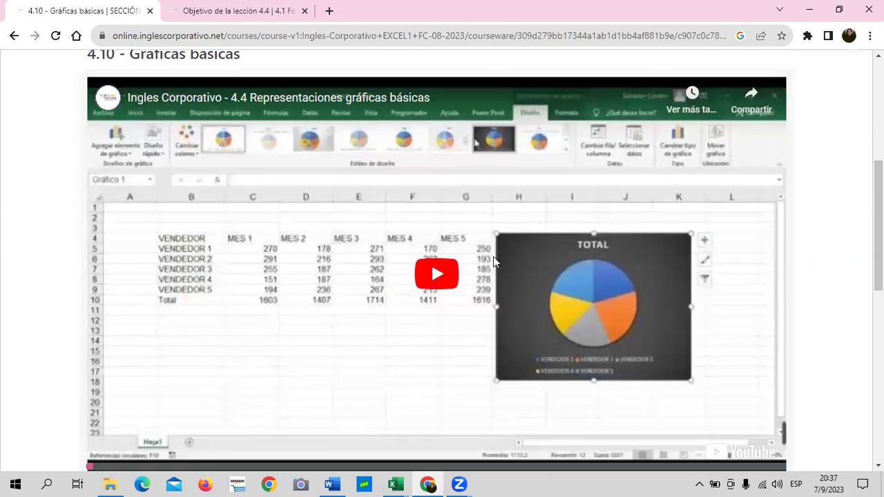
pyautogui.click(438, 280)
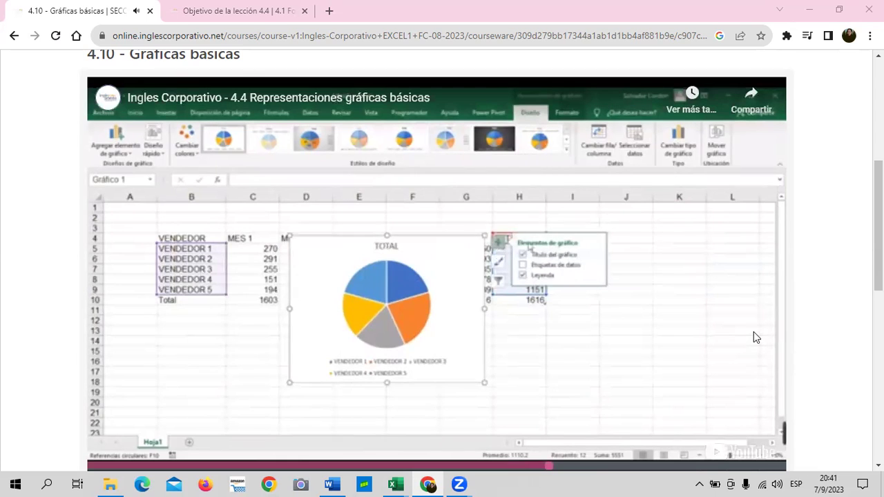
# Raise the volume as the video plays to 6:05, then scroll down the course page
pyautogui.press('XF86AudioRaiseVolume')
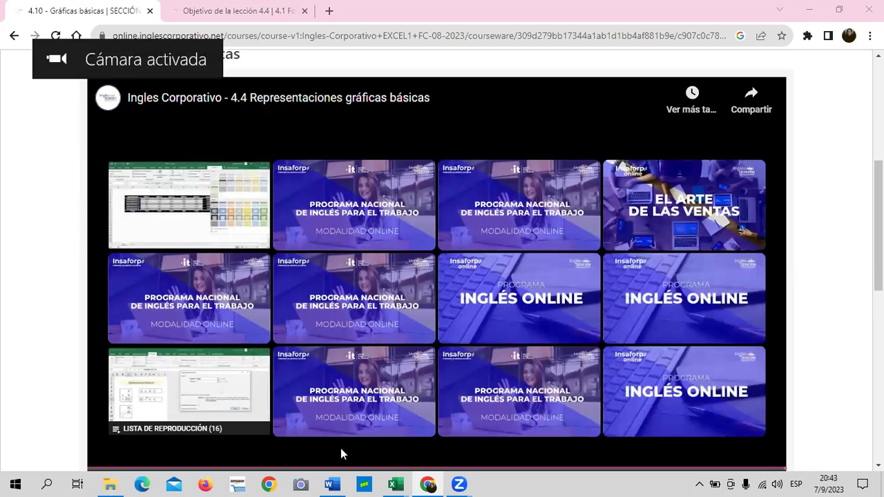
pyautogui.scroll(-3, 400, 345)
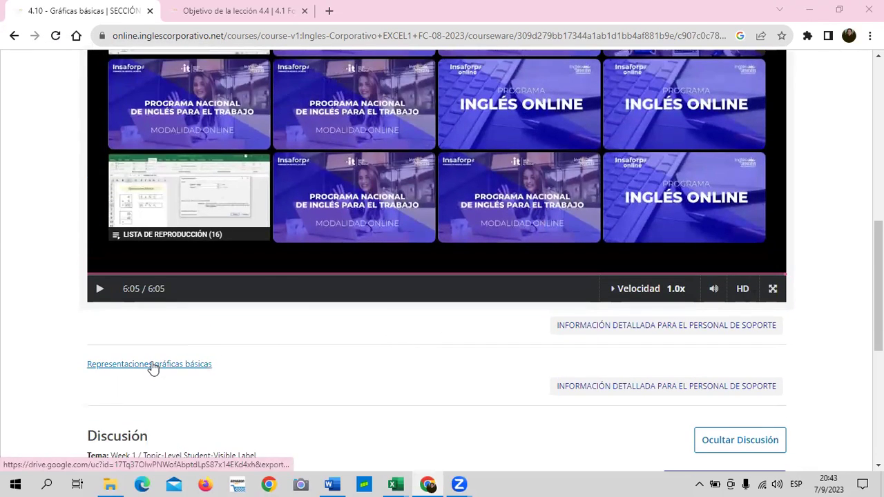
# Open '4.4 Representaciones gráficas básicas (4).xlsx' from the downloads into Excel
pyautogui.click(155, 364)
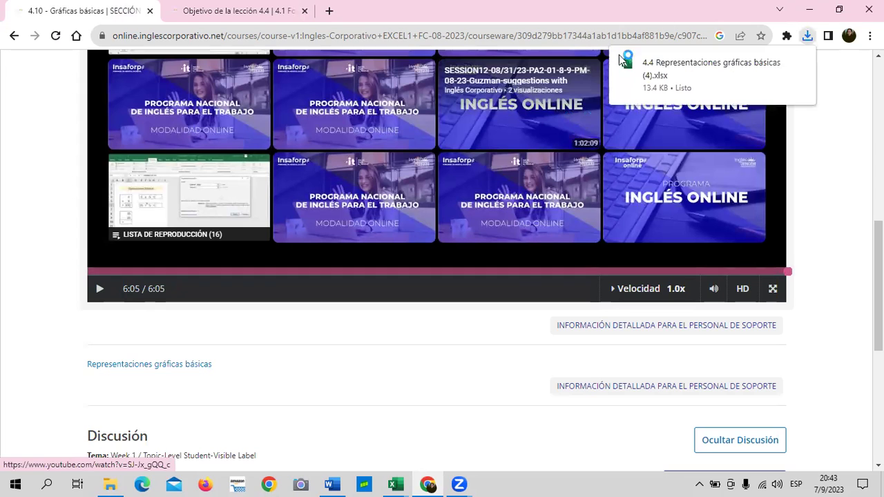
pyautogui.click(754, 63)
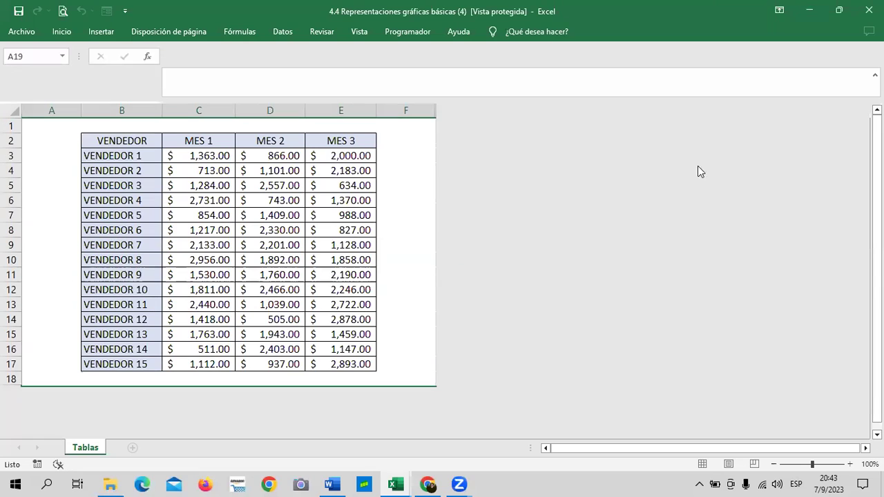
# Enable editing and scroll through the Tablas sheet's fifteen VENDEDOR rows
pyautogui.click(561, 48)
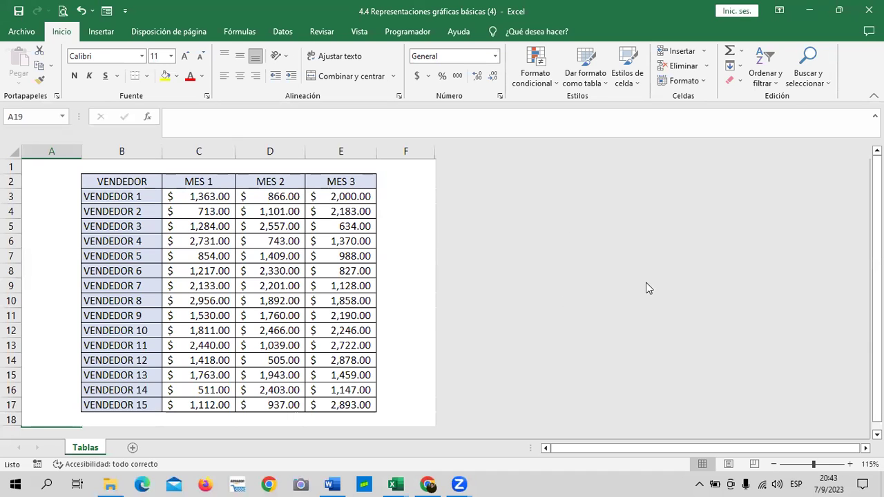
pyautogui.scroll(-2, 277, 263)
pyautogui.scroll(-1, 266, 275)
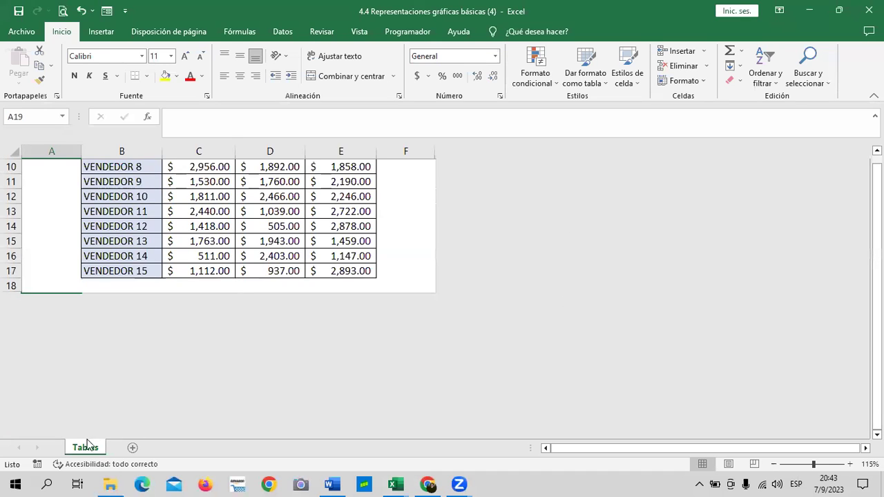
pyautogui.scroll(1, 179, 351)
pyautogui.scroll(2, 179, 348)
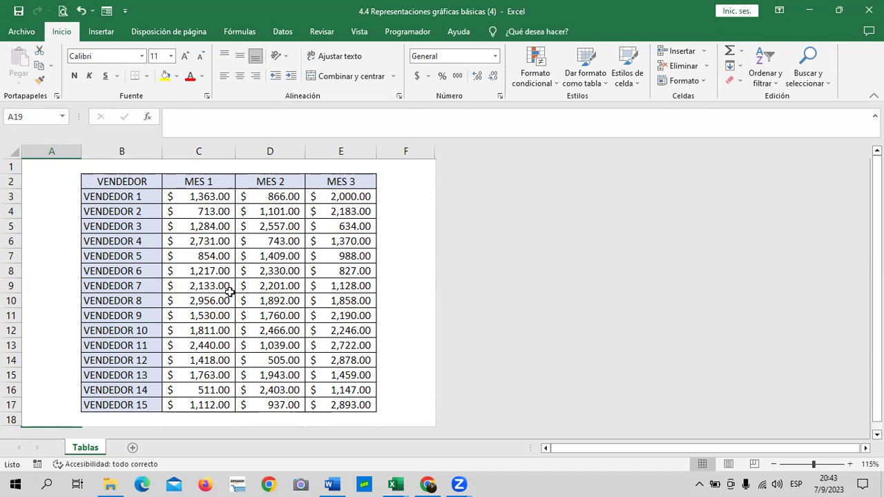
pyautogui.click(409, 222)
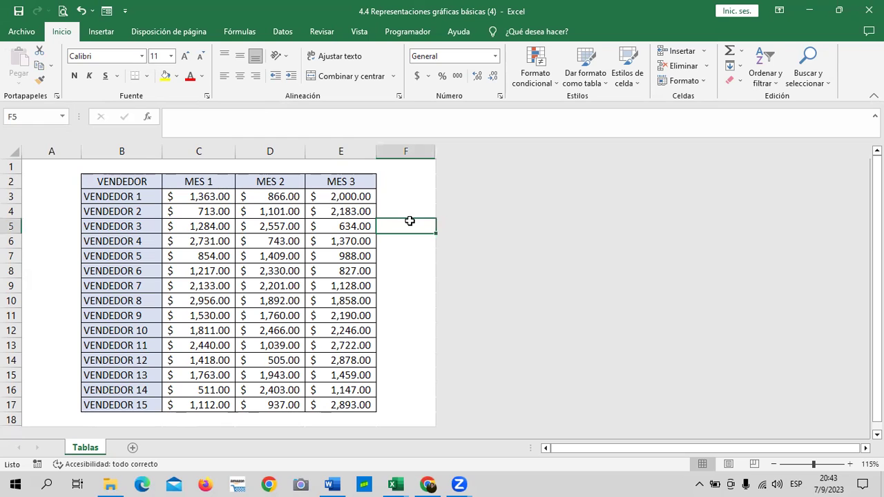
# Check the course page, then select MES 1 (C2:C17) to see its 23,836 sum
pyautogui.click(428, 484)
pyautogui.scroll(4, 346, 249)
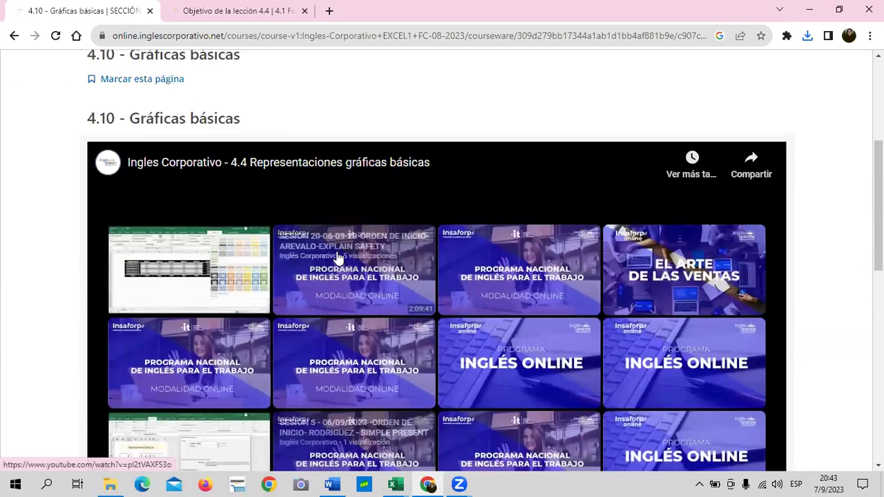
pyautogui.scroll(3, 338, 258)
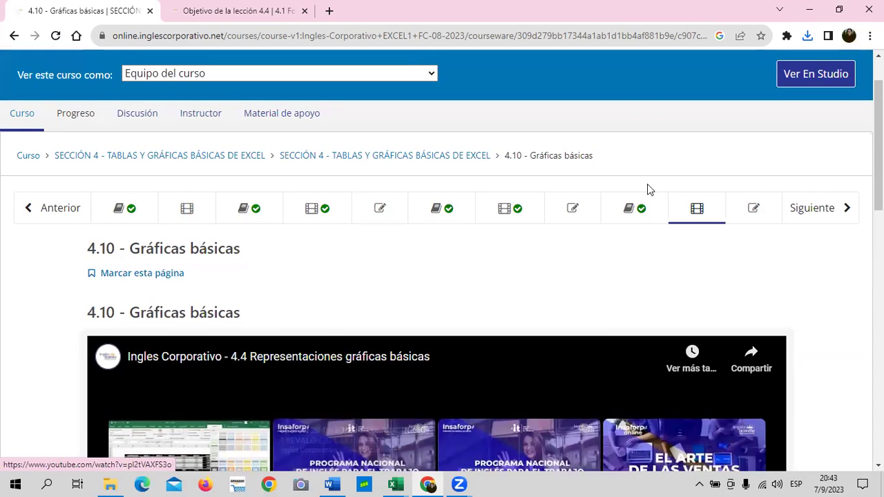
pyautogui.scroll(-3, 449, 275)
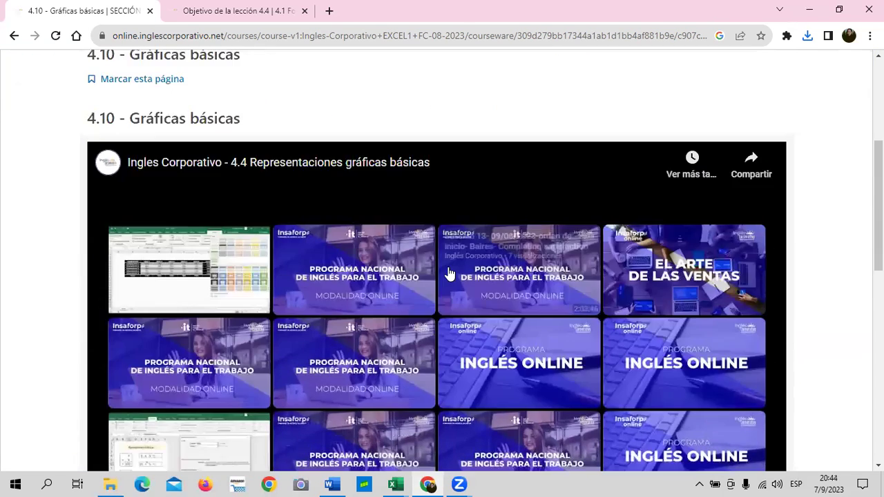
pyautogui.scroll(-4, 448, 272)
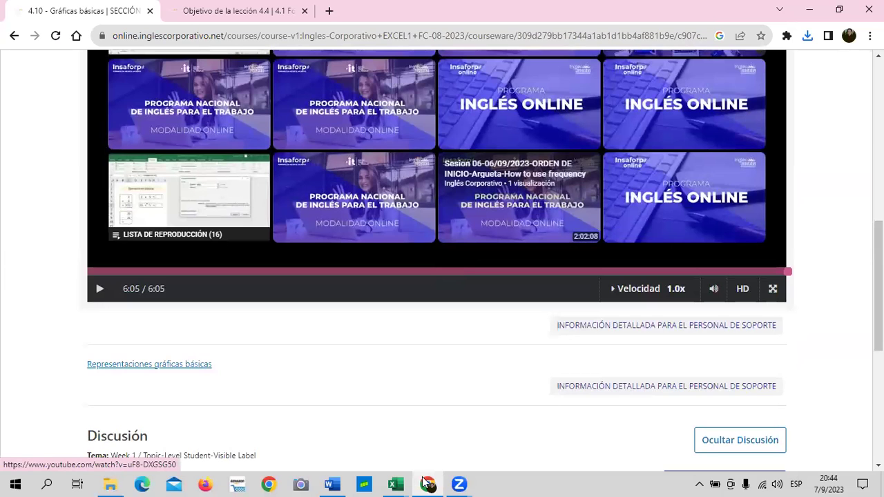
pyautogui.moveTo(395, 485)
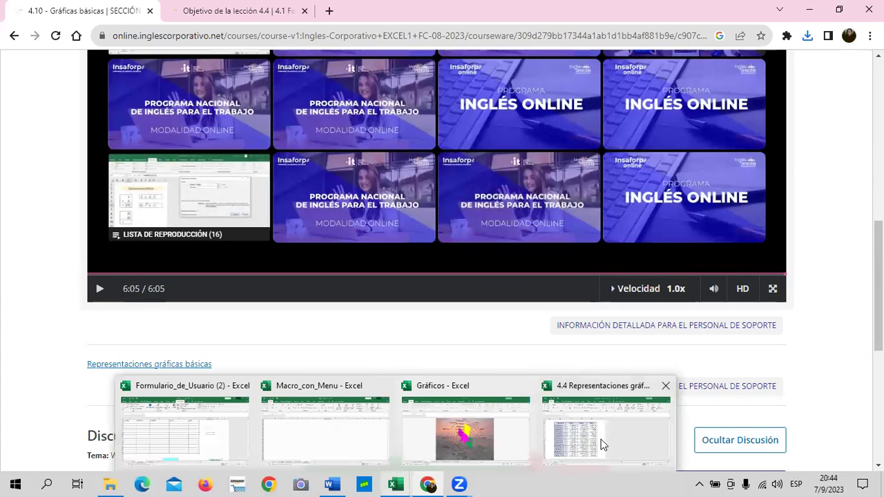
pyautogui.click(604, 444)
pyautogui.click(401, 273)
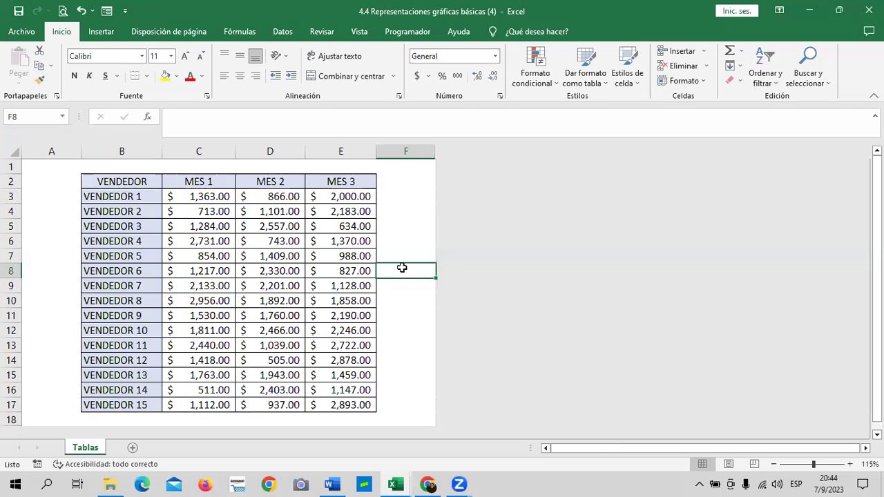
pyautogui.moveTo(199, 182); pyautogui.dragTo(206, 400)
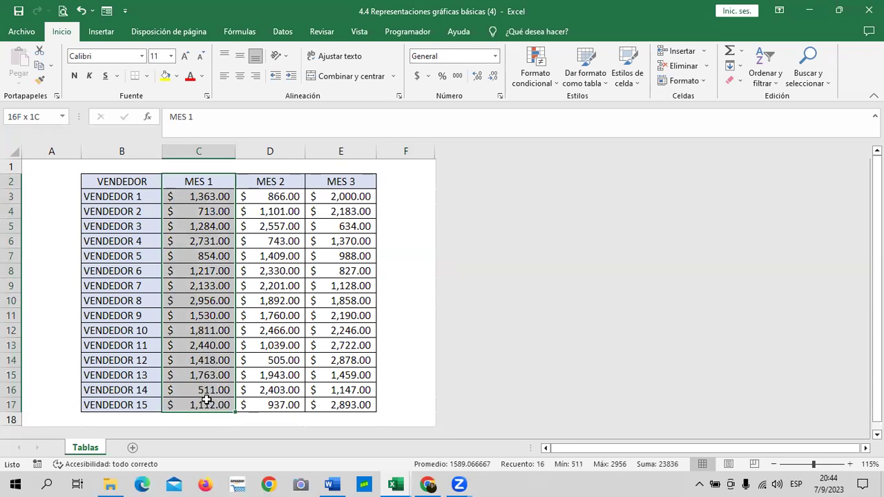
pyautogui.click(447, 483)
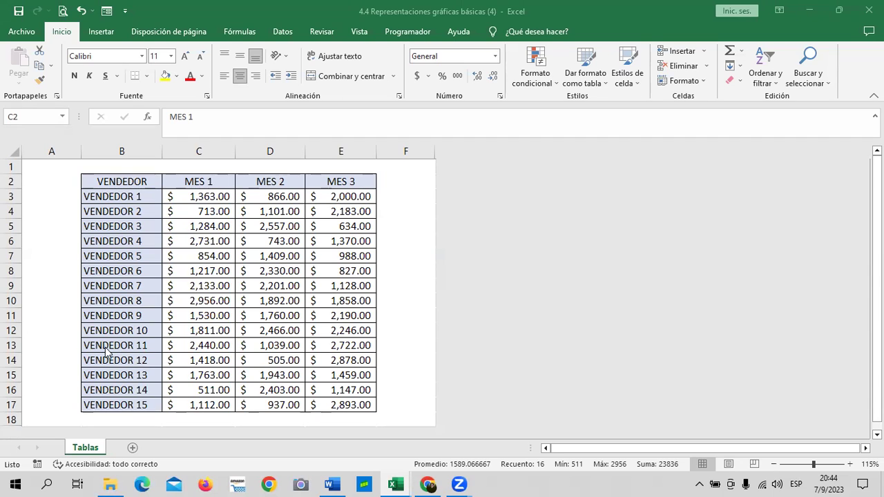
pyautogui.click(124, 388)
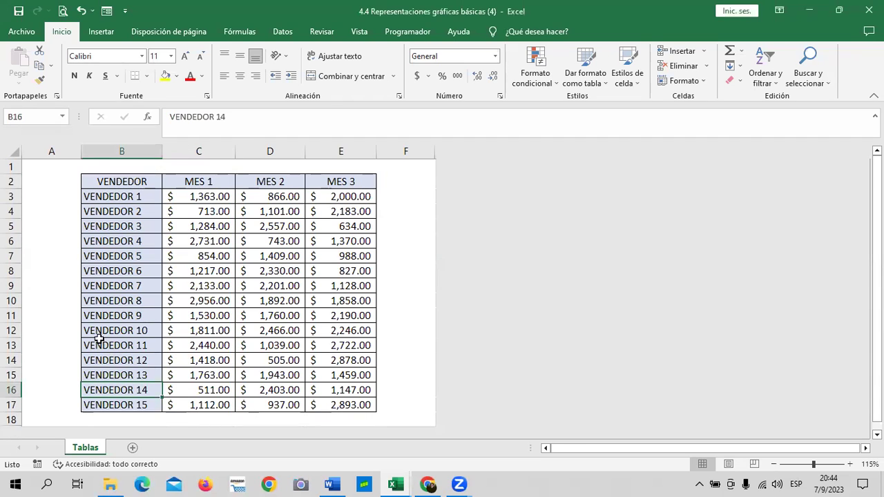
# Clear VENDEDOR 11–15 from rows 13–17 and remove their borders
pyautogui.moveTo(104, 347); pyautogui.dragTo(371, 406)
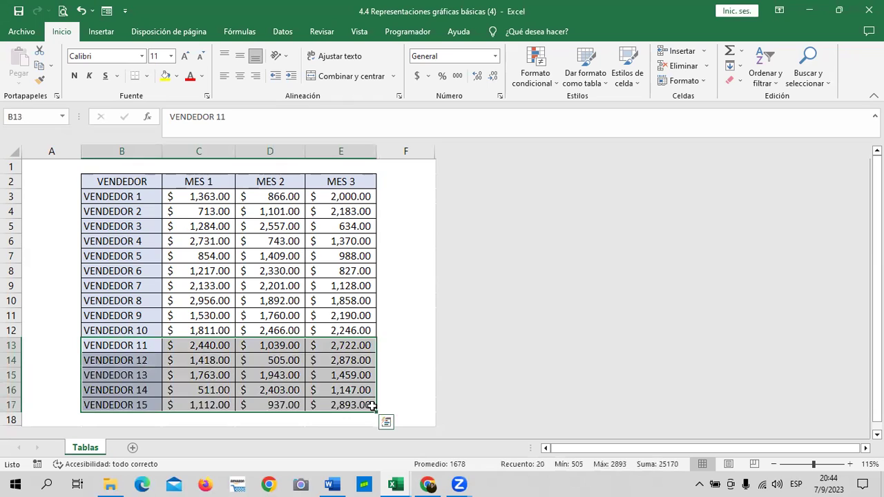
pyautogui.press('Delete')
pyautogui.click(396, 376)
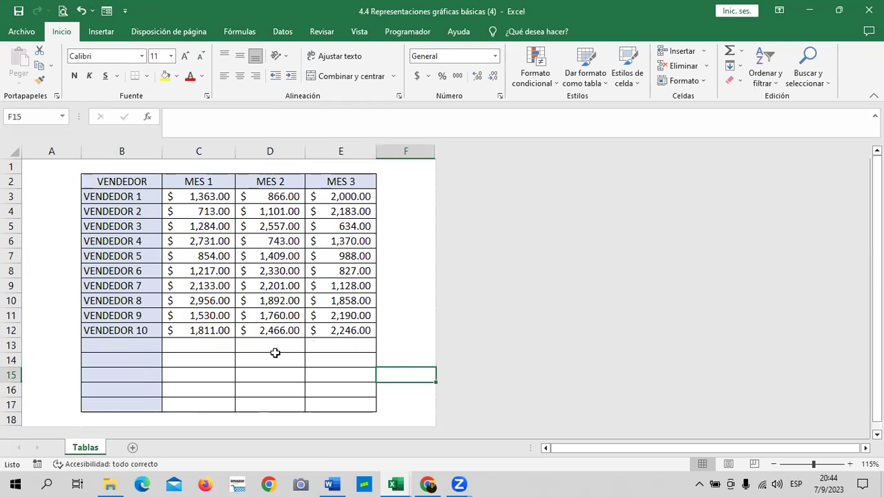
pyautogui.moveTo(142, 344); pyautogui.dragTo(372, 406)
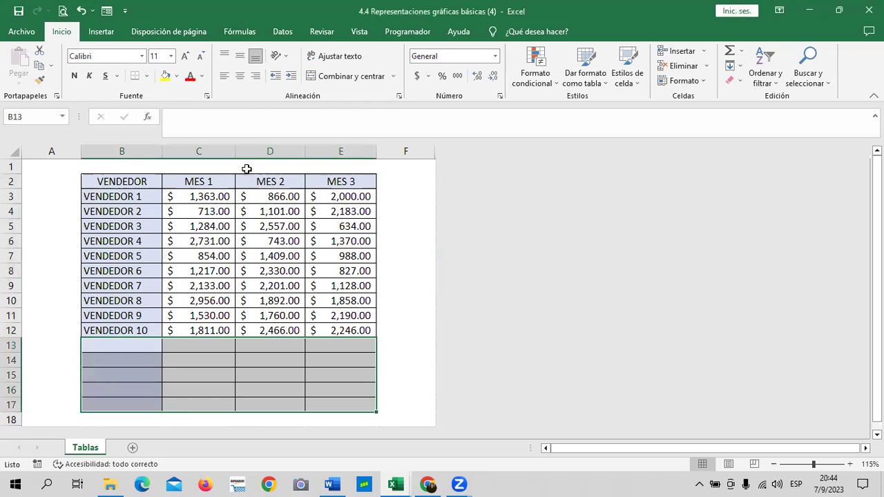
pyautogui.click(147, 76)
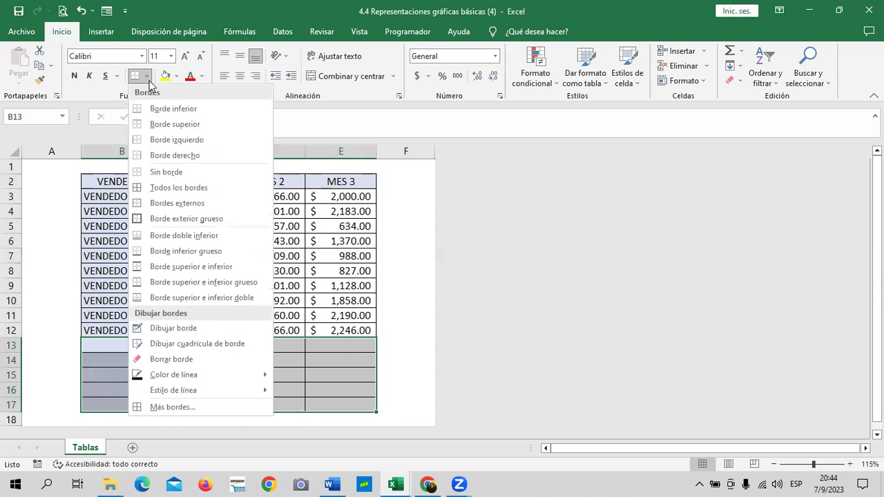
pyautogui.click(167, 172)
pyautogui.click(288, 374)
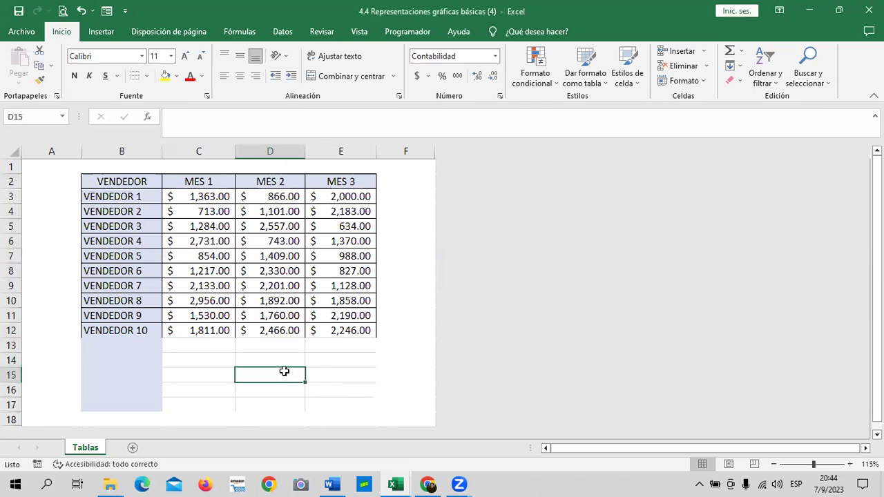
# Apply all borders to the remaining table B2:E12
pyautogui.click(114, 168)
pyautogui.moveTo(115, 181); pyautogui.dragTo(345, 328)
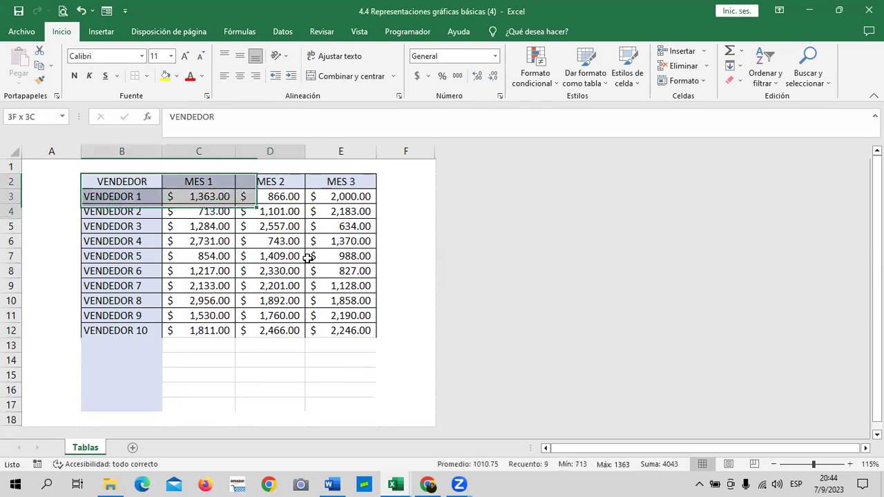
pyautogui.click(147, 76)
pyautogui.click(184, 192)
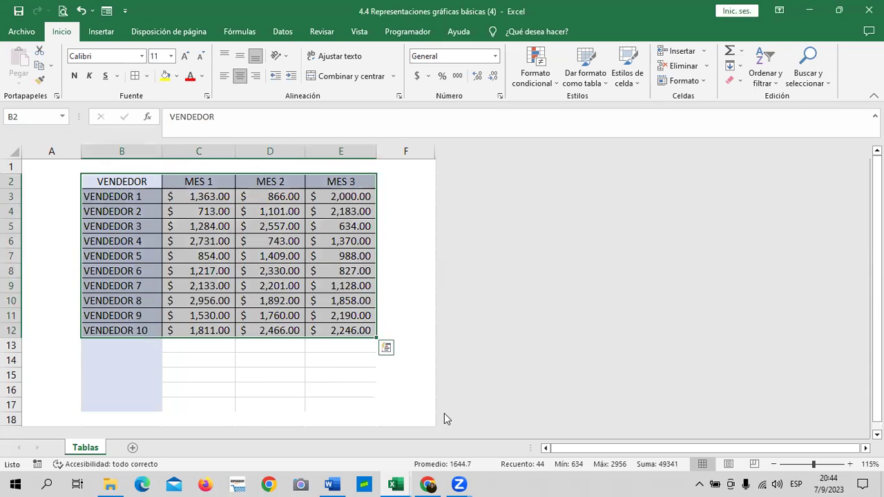
pyautogui.click(410, 181)
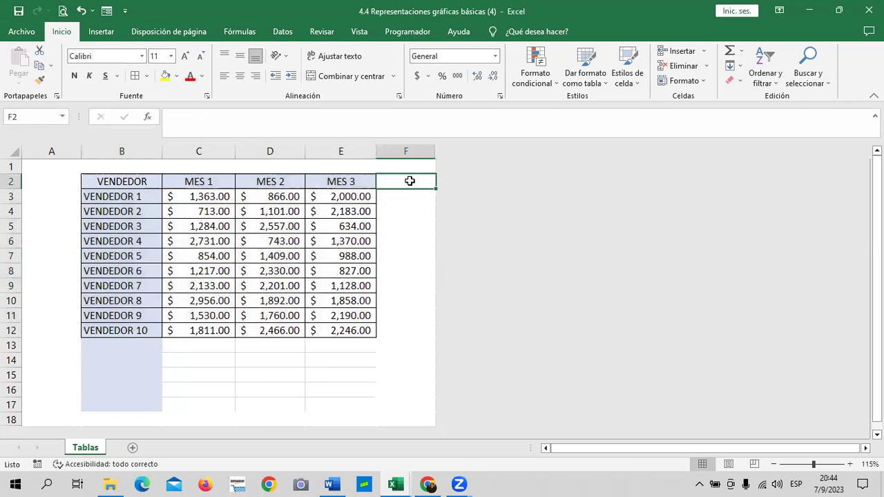
# Sum MES 1–3 for each vendor in F3 and fill the total down to F12
pyautogui.click(403, 210)
pyautogui.moveTo(410, 182); pyautogui.dragTo(408, 330)
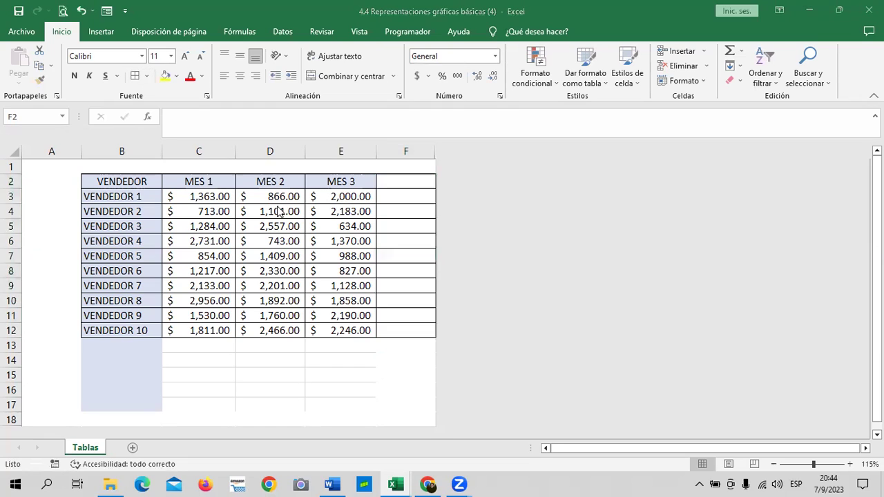
pyautogui.click(407, 197)
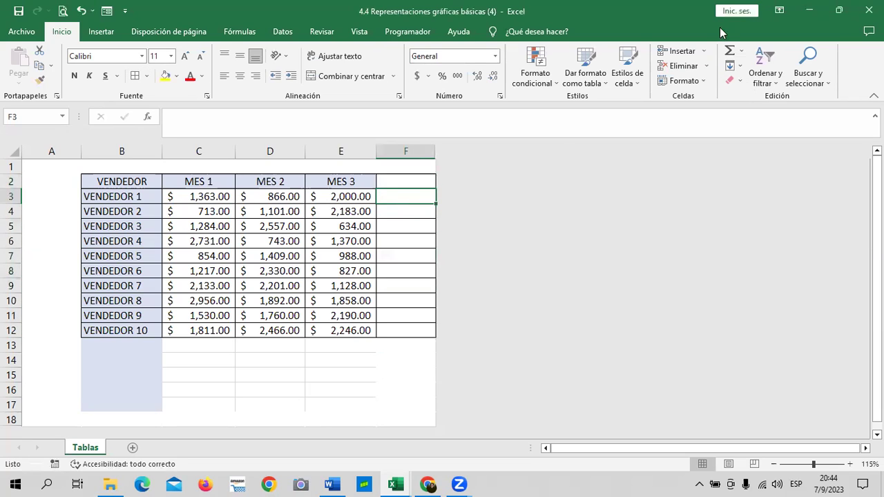
pyautogui.click(730, 51)
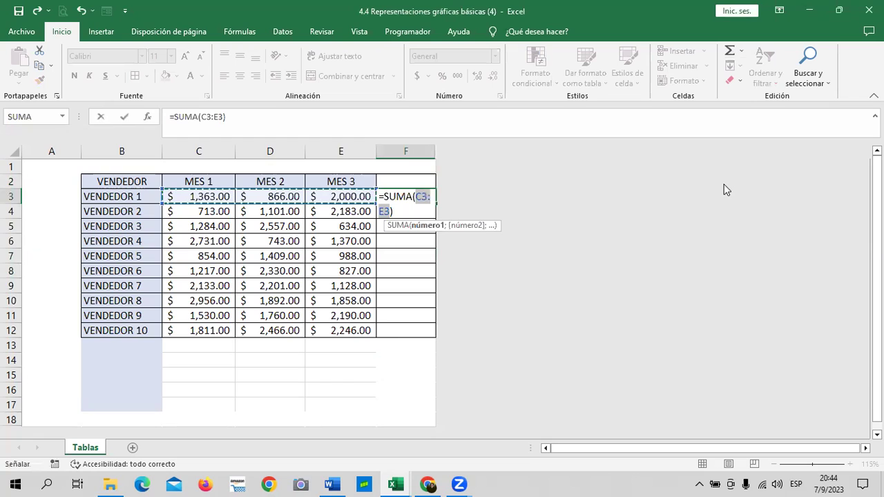
pyautogui.press('Return')
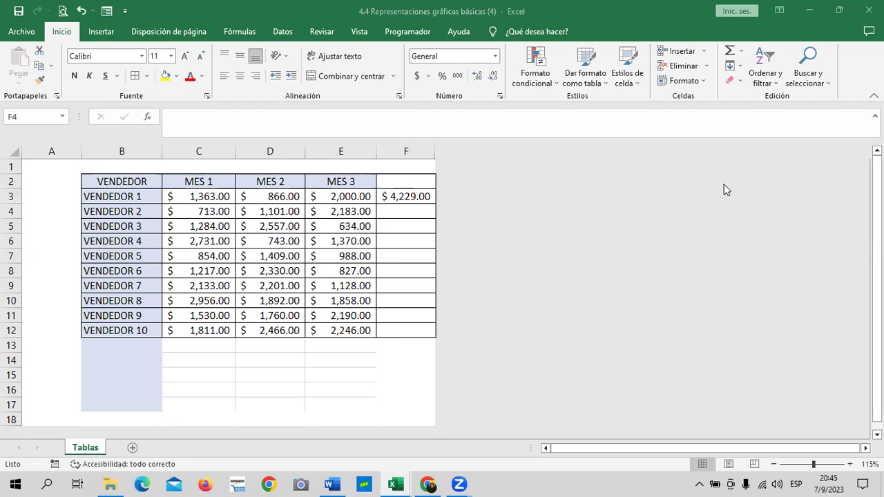
pyautogui.click(407, 196)
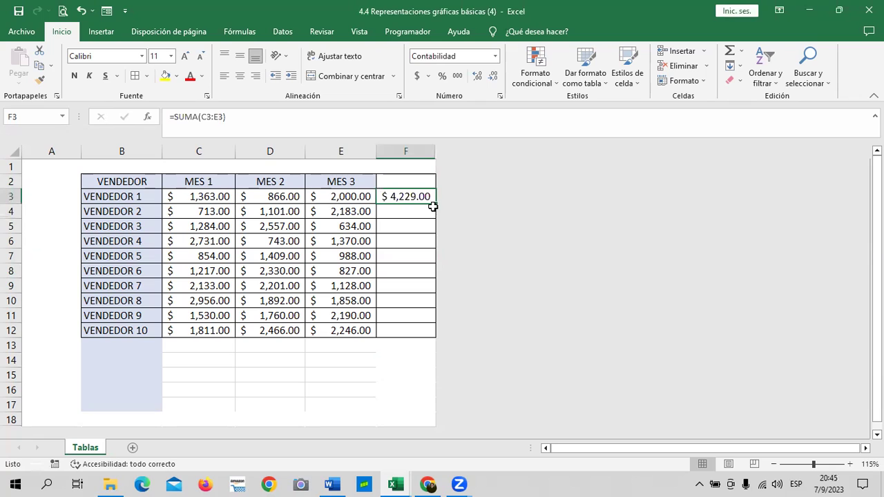
pyautogui.moveTo(435, 205); pyautogui.dragTo(441, 337)
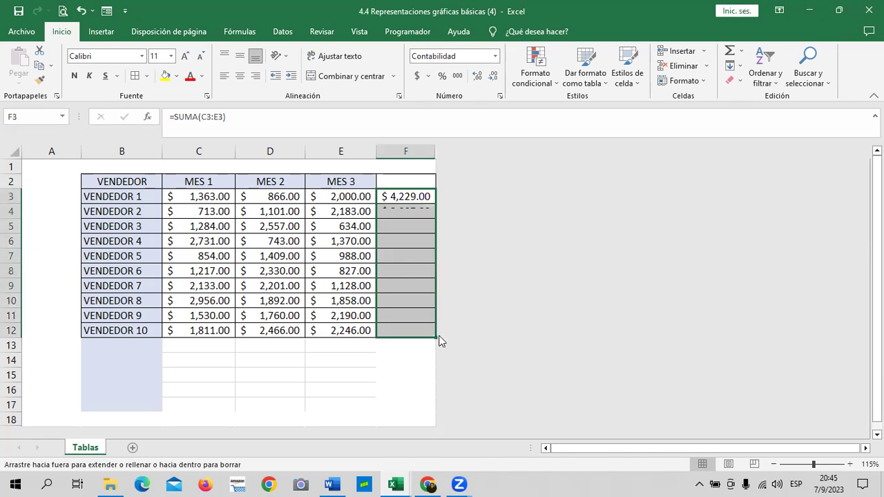
# Head column F 'TOTALES' and show the Insert ribbon with D6 active
pyautogui.click(402, 183)
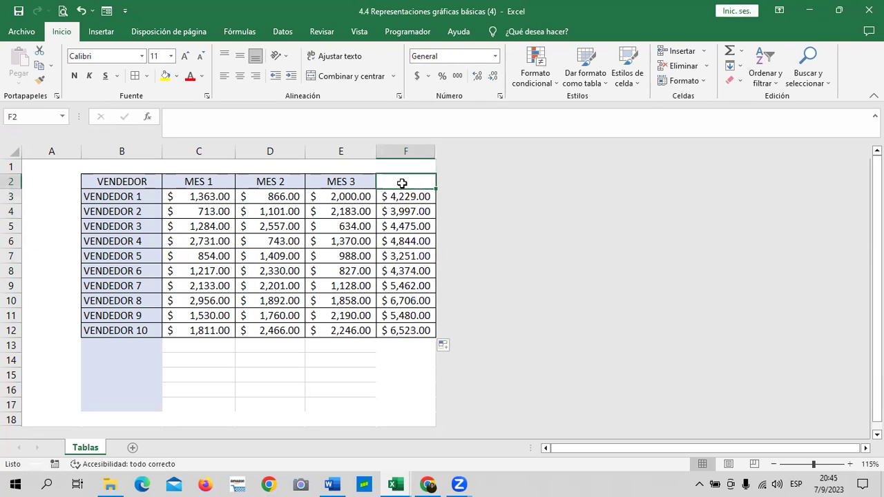
pyautogui.write('TOTALES')
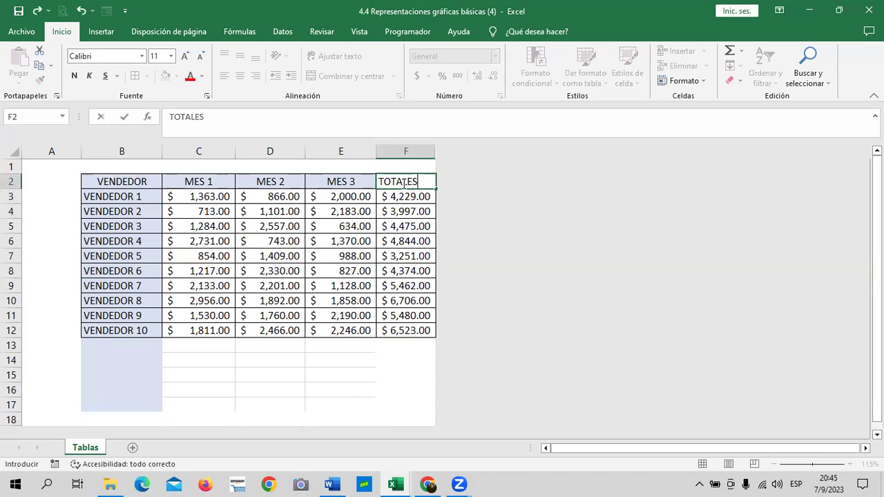
pyautogui.press('Return')
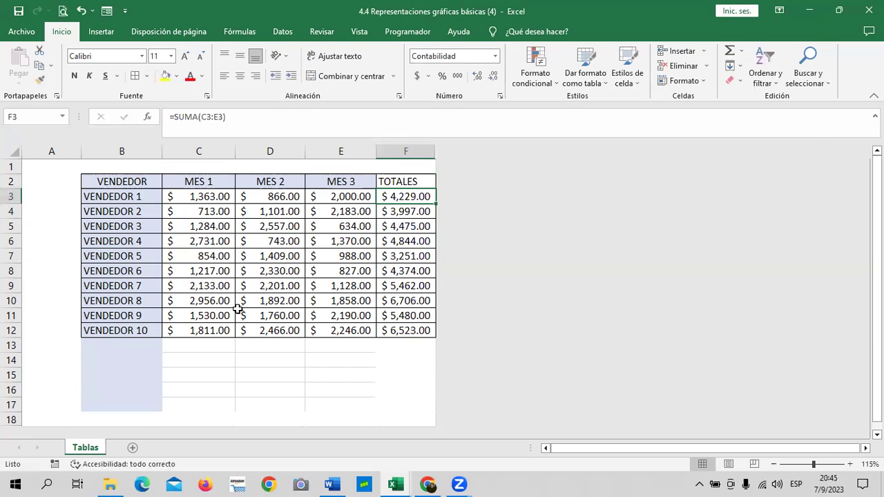
pyautogui.click(331, 386)
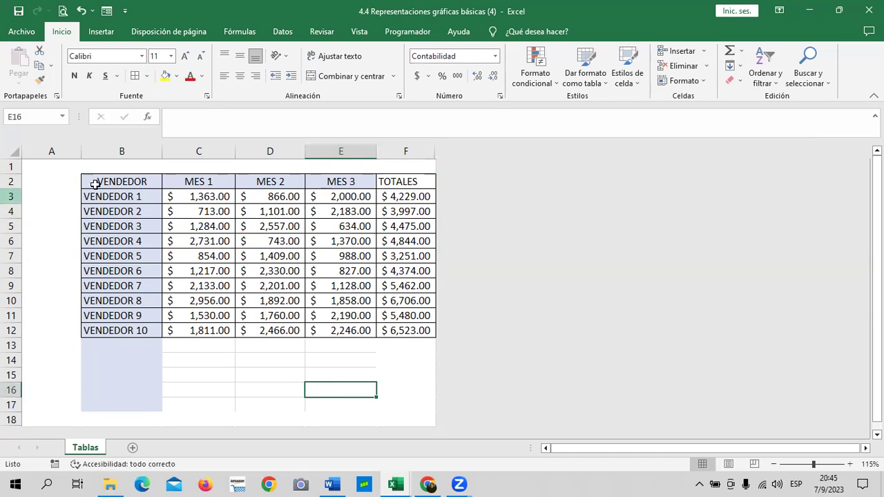
pyautogui.click(116, 31)
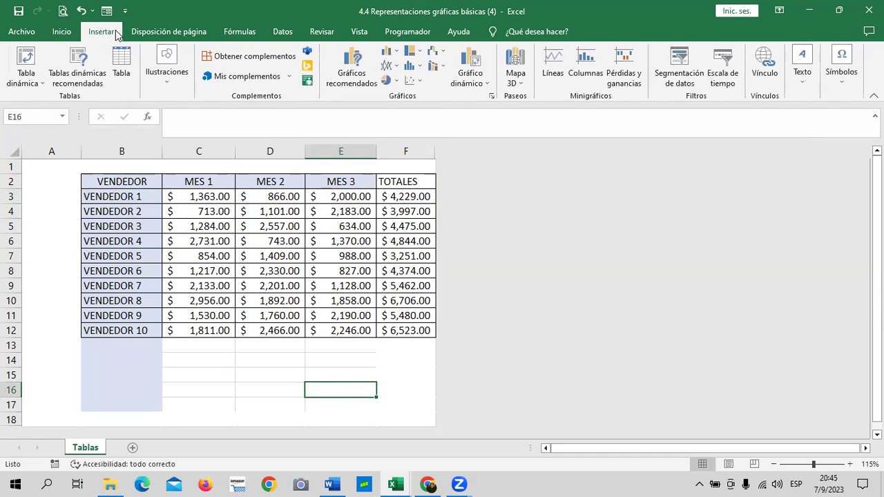
pyautogui.click(280, 238)
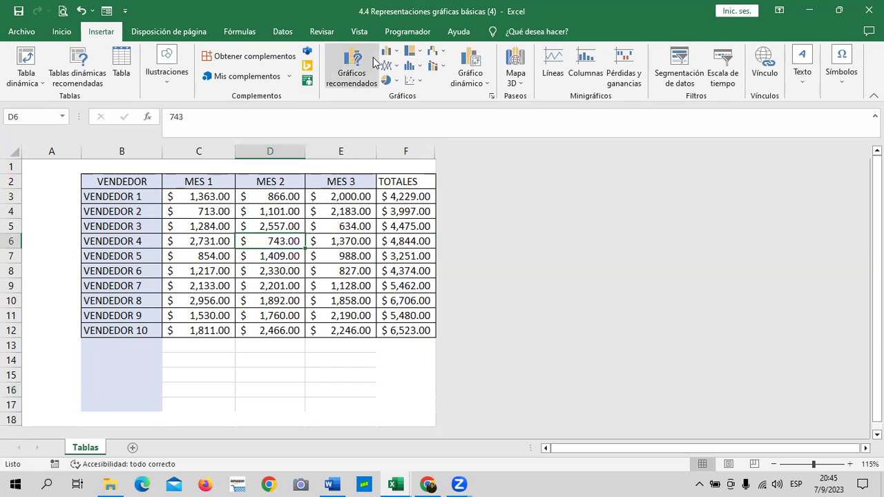
# Insert a trial 3D pie chart and then remove it
pyautogui.click(397, 82)
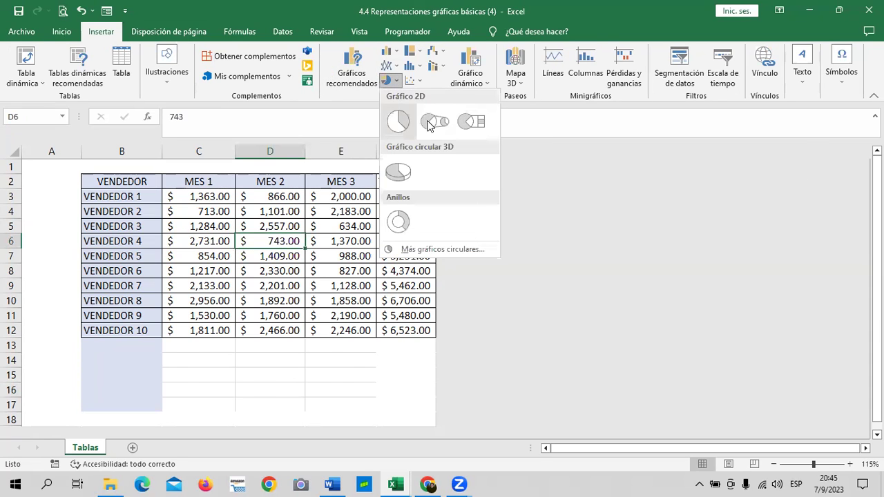
pyautogui.click(397, 173)
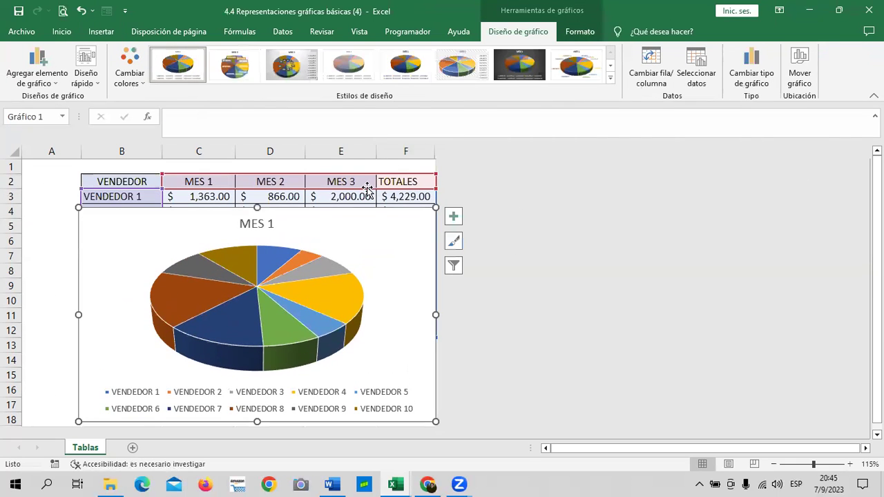
pyautogui.press('Delete')
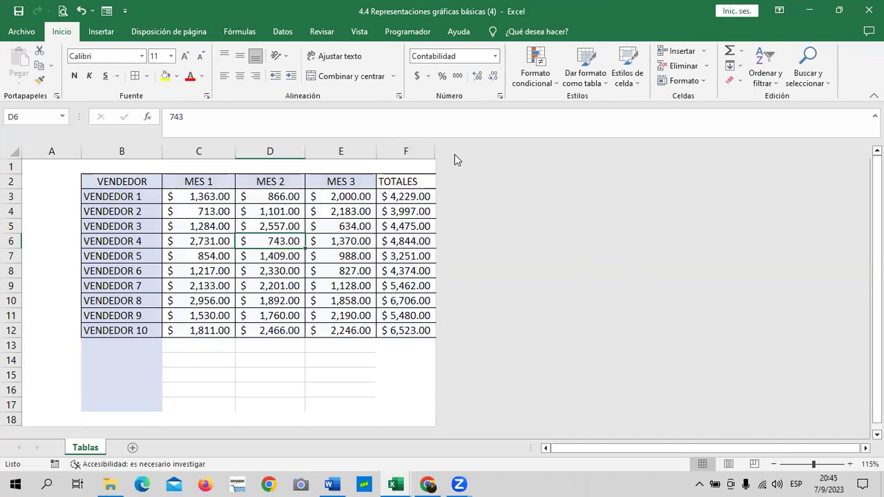
# Unhide the hidden columns after TOTALES, then return to a cell in the sales data
pyautogui.moveTo(436, 151)
pyautogui.mouseDown()
pyautogui.moveTo(466, 150)
pyautogui.moveTo(443, 166)
pyautogui.mouseUp()
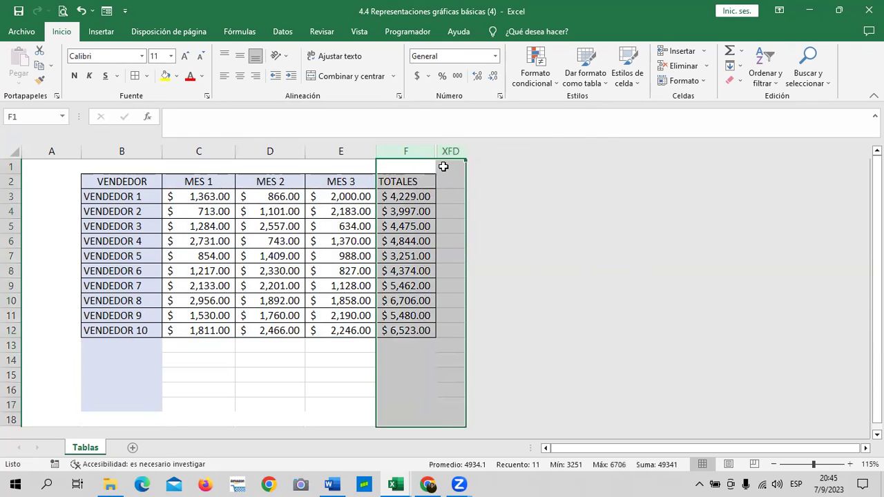
pyautogui.rightClick(443, 166)
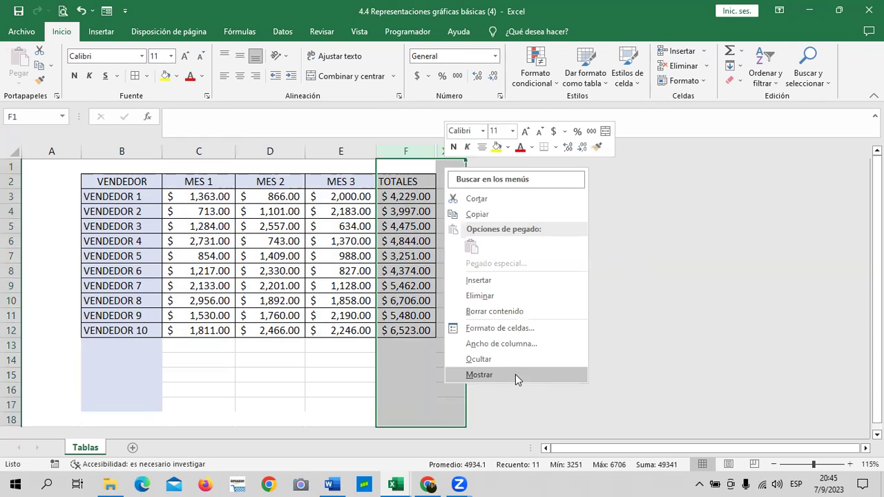
pyautogui.click(516, 375)
pyautogui.click(584, 319)
pyautogui.scroll(-5, 558, 351)
pyautogui.scroll(5, 523, 299)
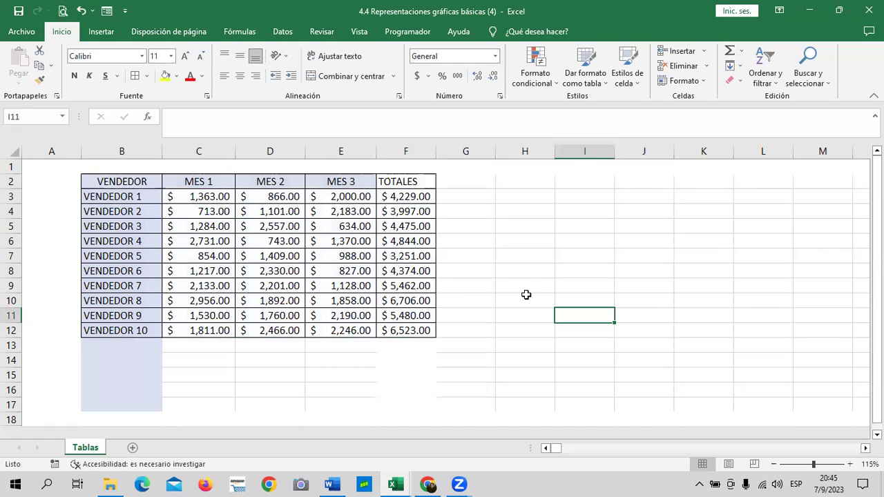
pyautogui.click(267, 209)
# Insert a 3D pie chart of the vendor data and drag it right of the table
pyautogui.click(107, 33)
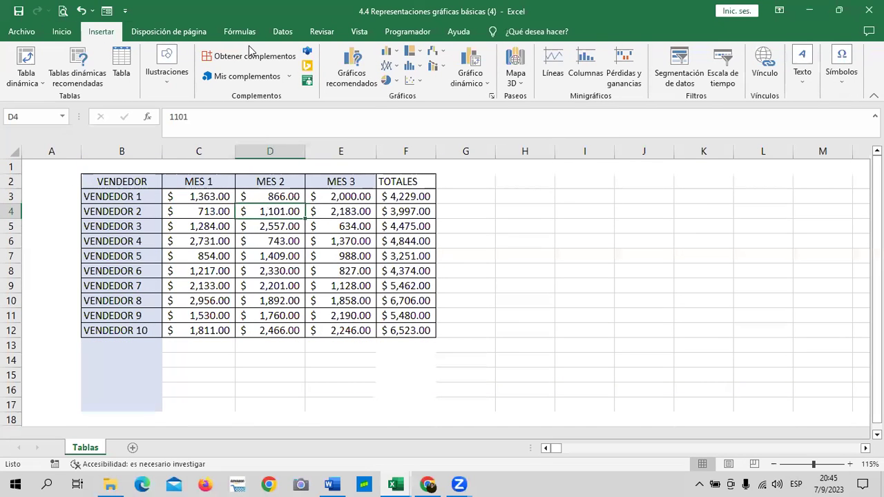
pyautogui.click(388, 82)
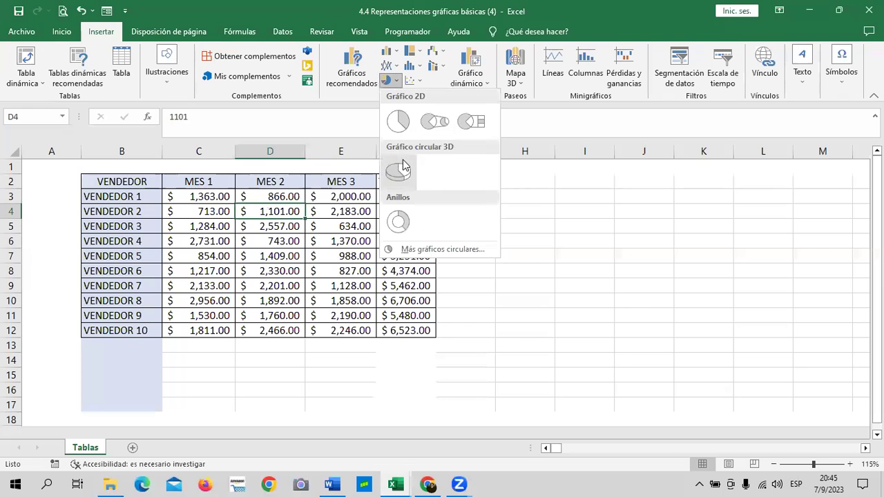
pyautogui.click(398, 172)
pyautogui.moveTo(623, 216); pyautogui.dragTo(696, 190)
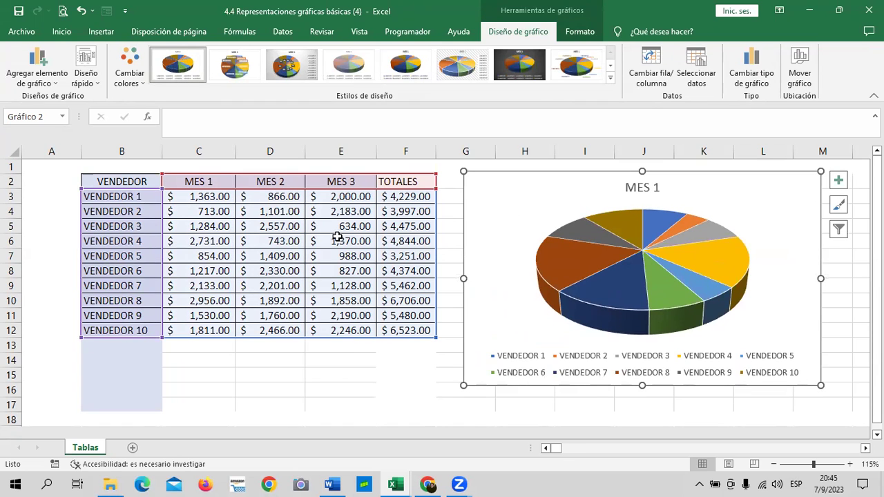
# Check the MES 1, MES 2, MES 3 and TOTALES header cells, then reselect the pie chart
pyautogui.click(839, 300)
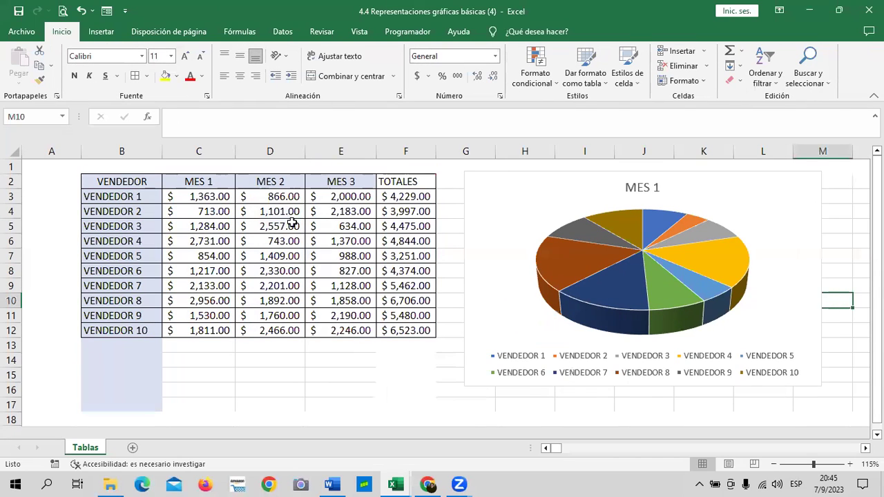
pyautogui.click(202, 184)
pyautogui.click(277, 183)
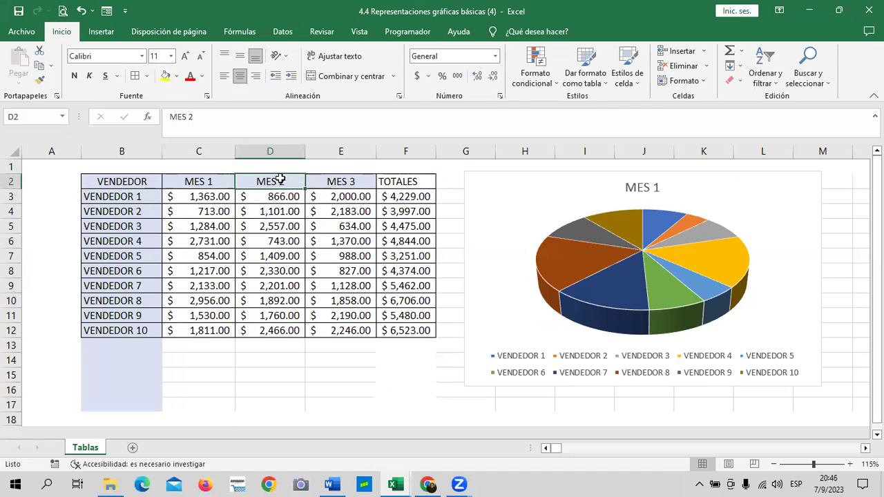
pyautogui.click(329, 180)
pyautogui.click(417, 183)
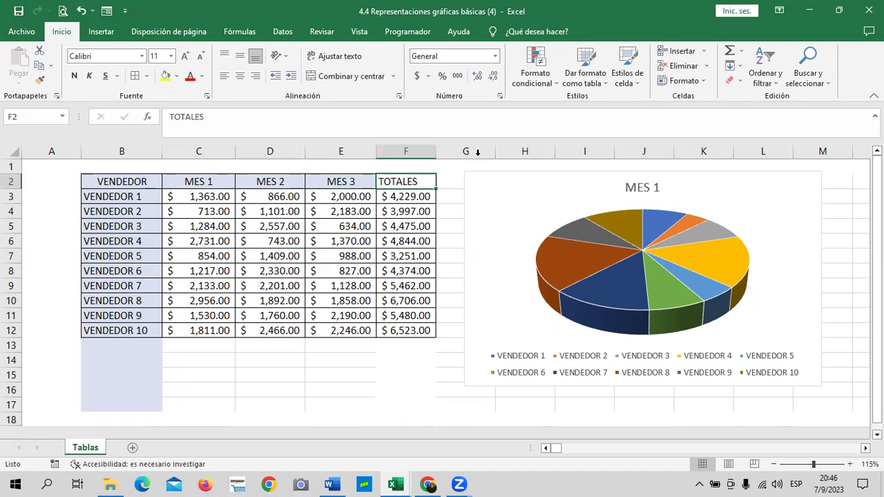
pyautogui.click(725, 190)
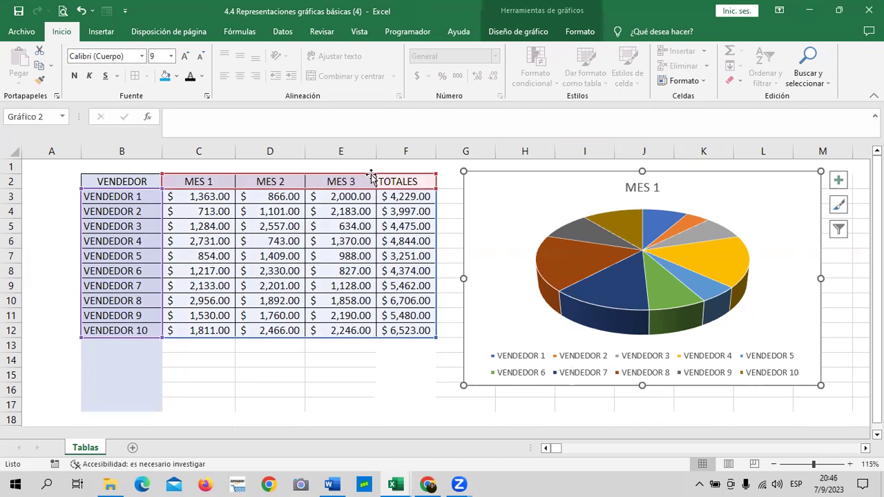
# Filter the pie chart to plot only the TOTALES series
pyautogui.click(839, 230)
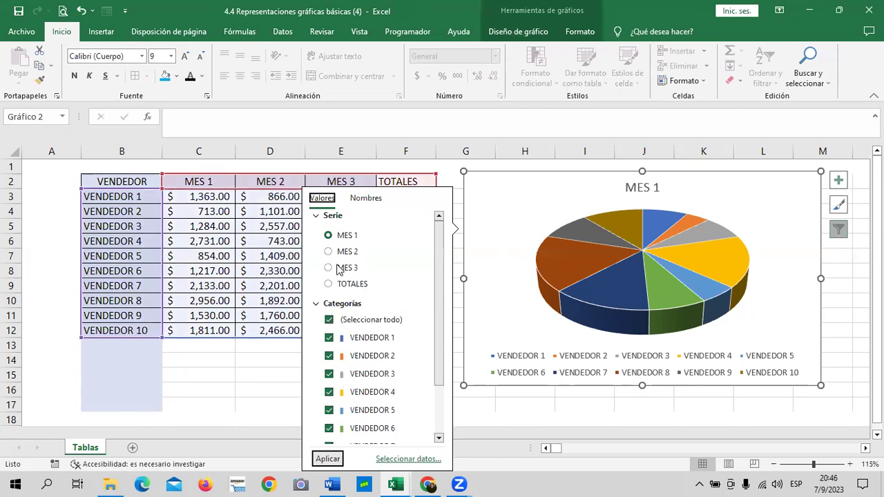
pyautogui.click(332, 284)
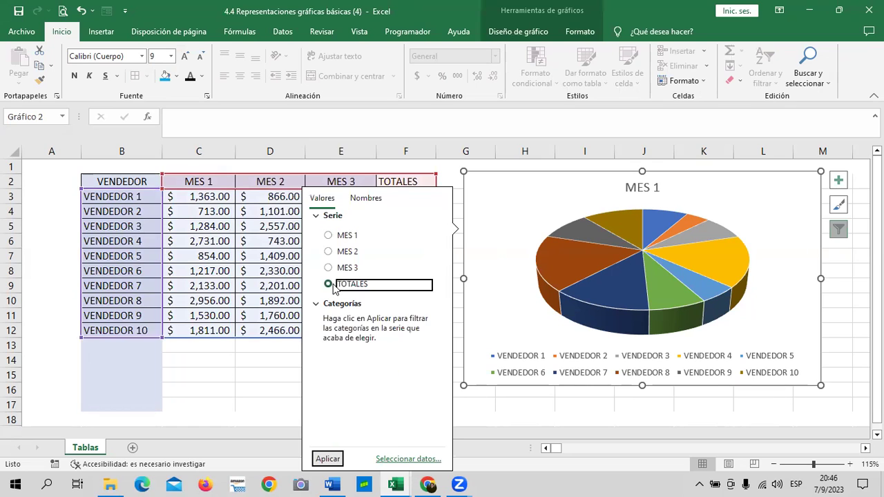
pyautogui.click(335, 269)
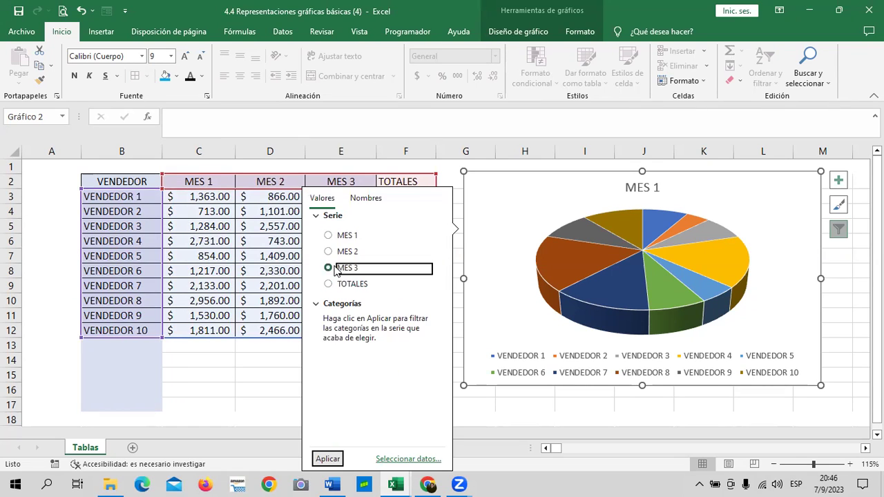
pyautogui.click(337, 254)
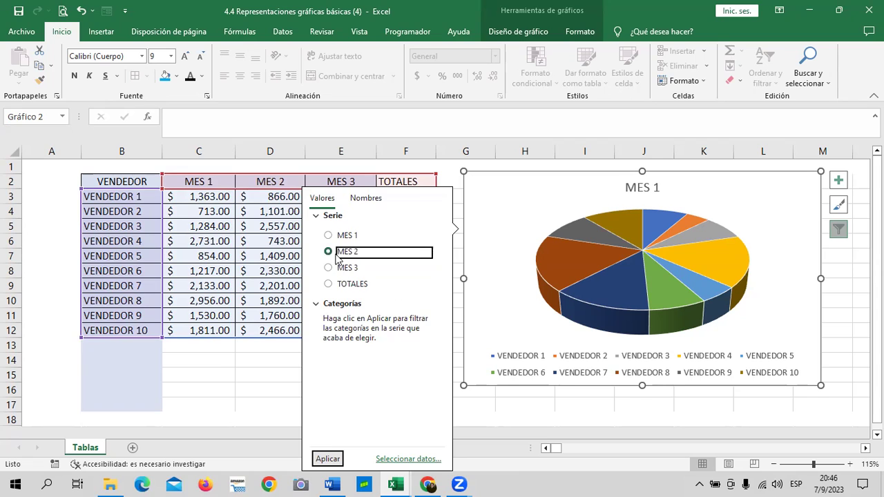
pyautogui.click(335, 236)
pyautogui.click(333, 284)
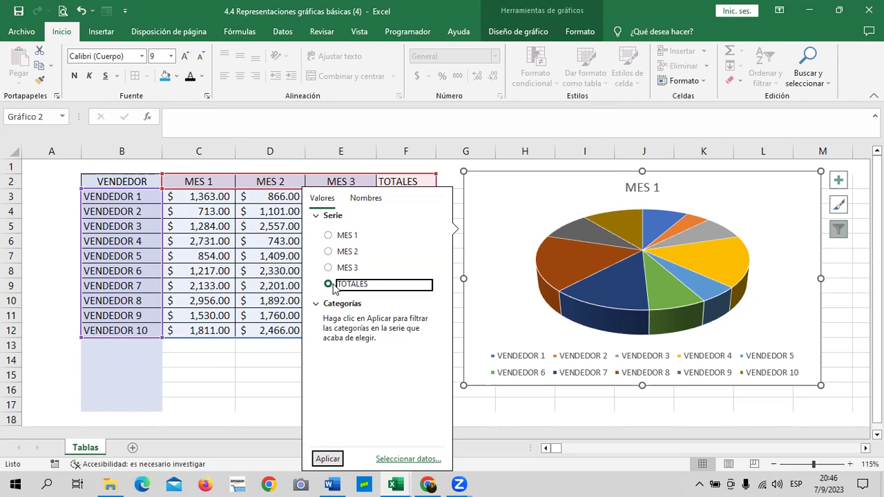
pyautogui.click(329, 457)
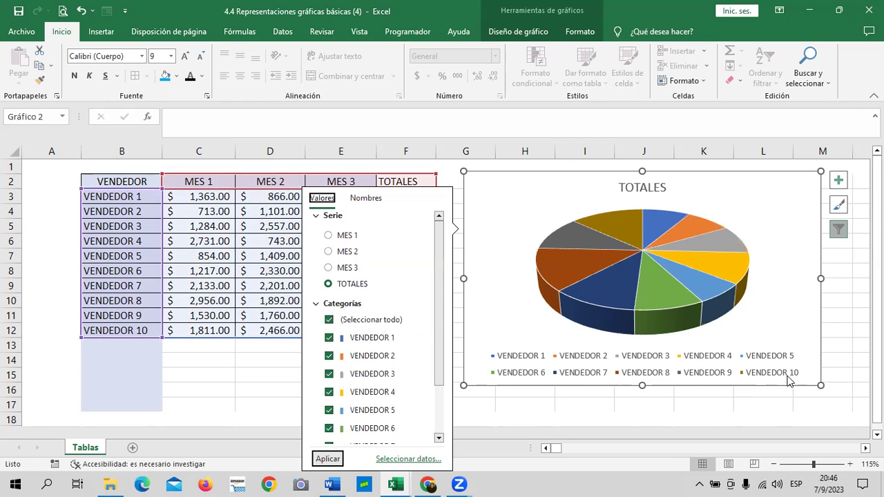
# Nudge the pie slightly right and make the chart a little taller
pyautogui.click(847, 317)
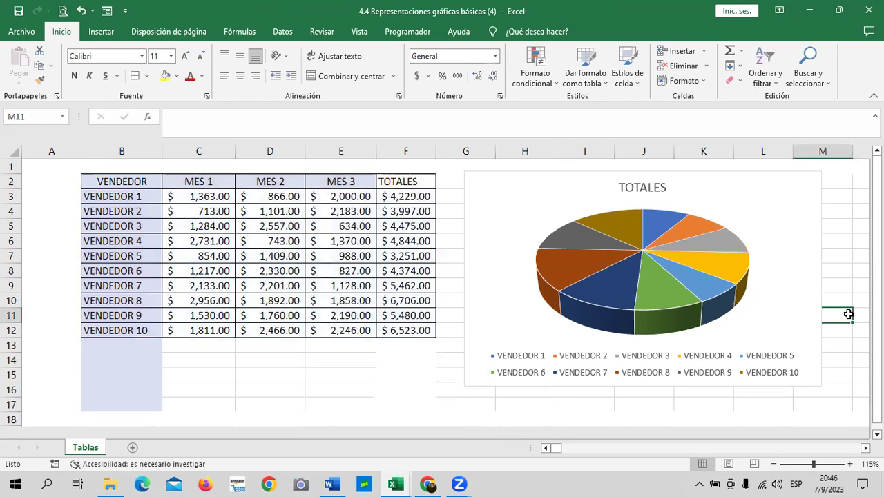
pyautogui.click(770, 204)
pyautogui.click(766, 208)
pyautogui.moveTo(767, 216); pyautogui.dragTo(781, 218)
pyautogui.click(765, 192)
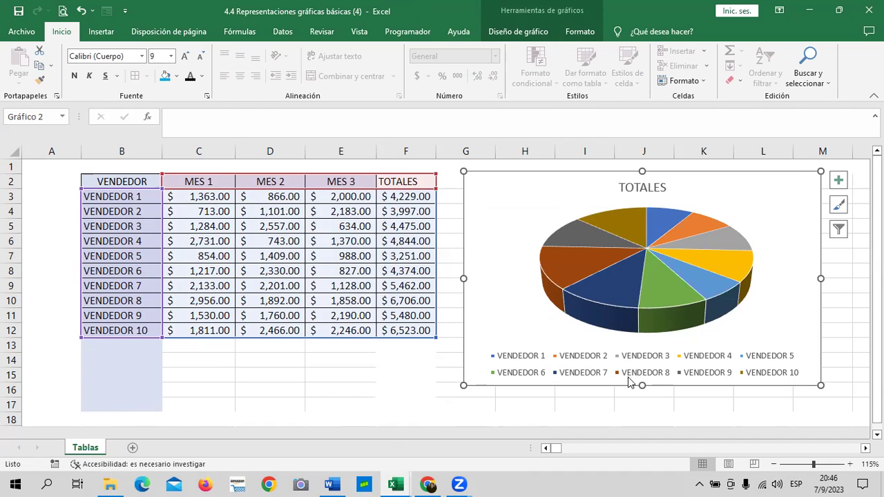
pyautogui.moveTo(642, 386); pyautogui.dragTo(642, 395)
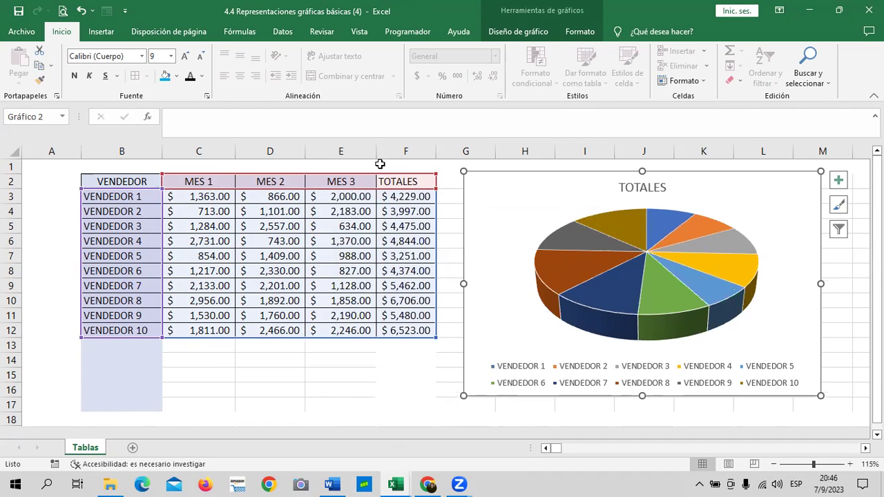
pyautogui.click(526, 32)
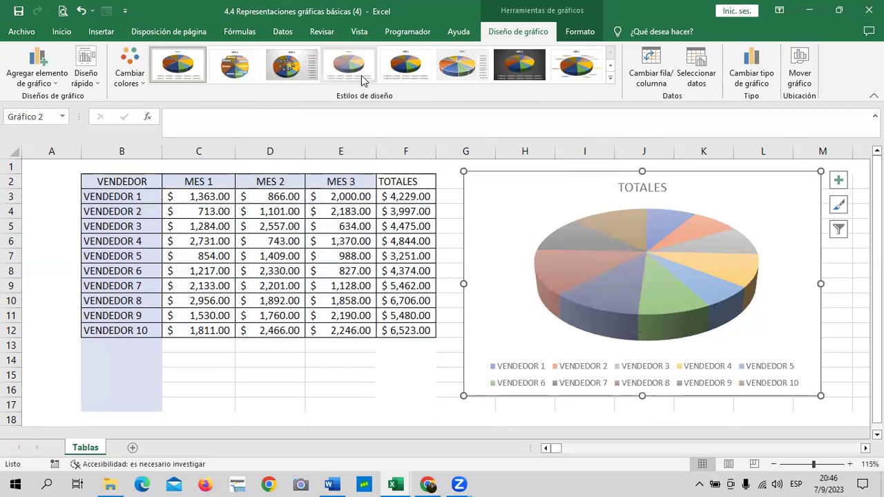
# Apply the quick layout that labels slices with vendor names and percentages
pyautogui.click(101, 83)
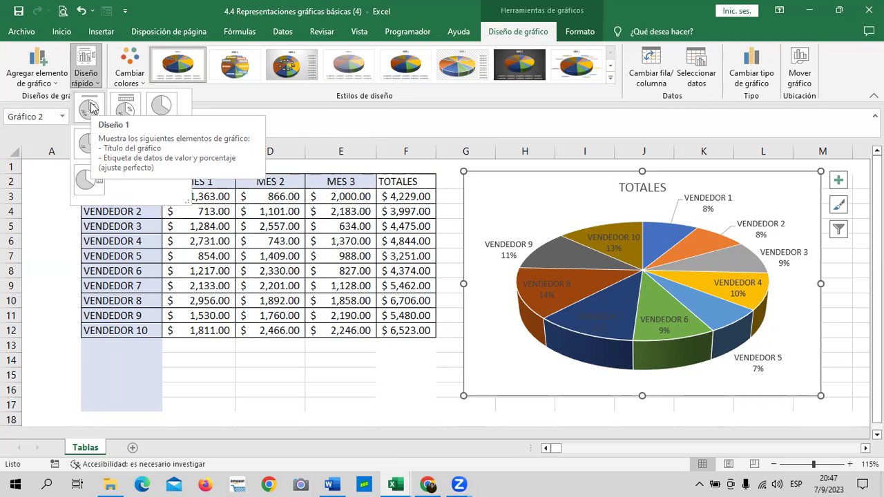
pyautogui.click(90, 107)
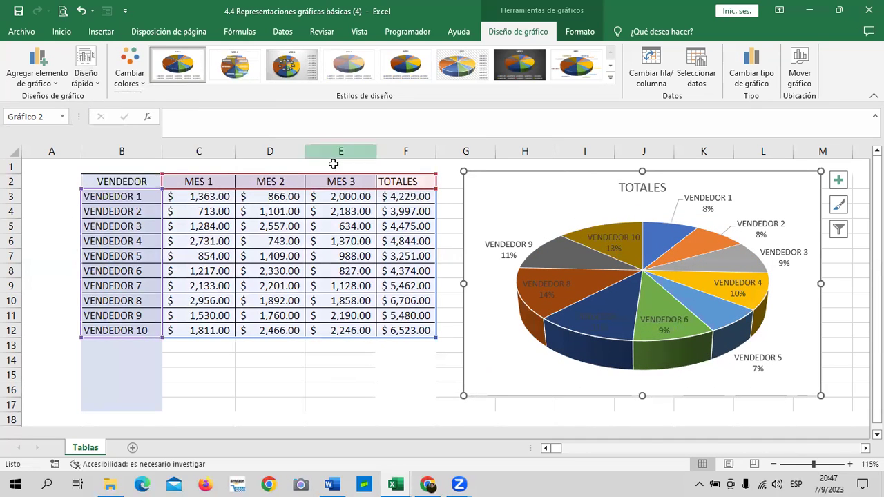
pyautogui.moveTo(616, 239); pyautogui.dragTo(572, 200)
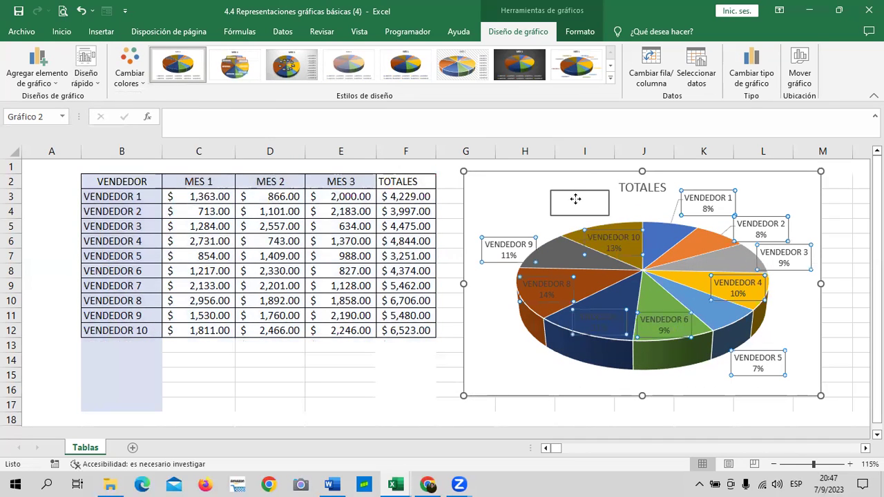
pyautogui.click(798, 312)
pyautogui.click(602, 242)
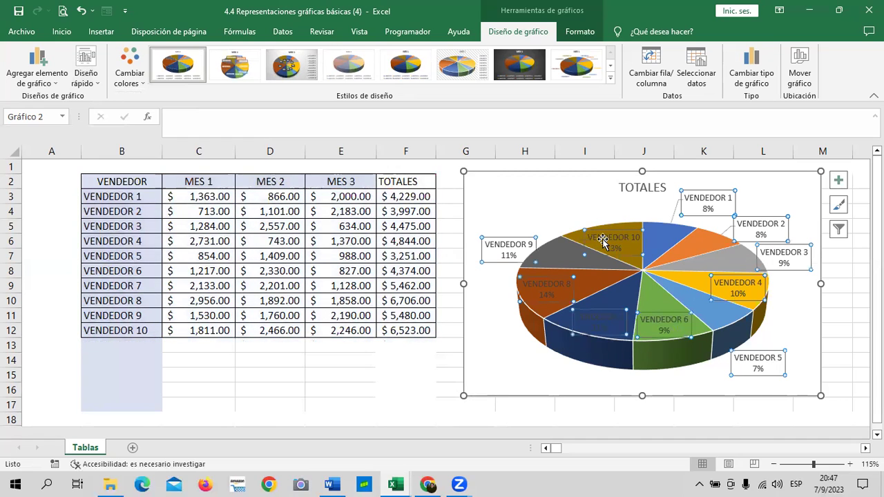
# Drag the VENDEDOR 10, 8, 6 and 4 labels outside the pie
pyautogui.click(602, 241)
pyautogui.moveTo(602, 242); pyautogui.dragTo(583, 214)
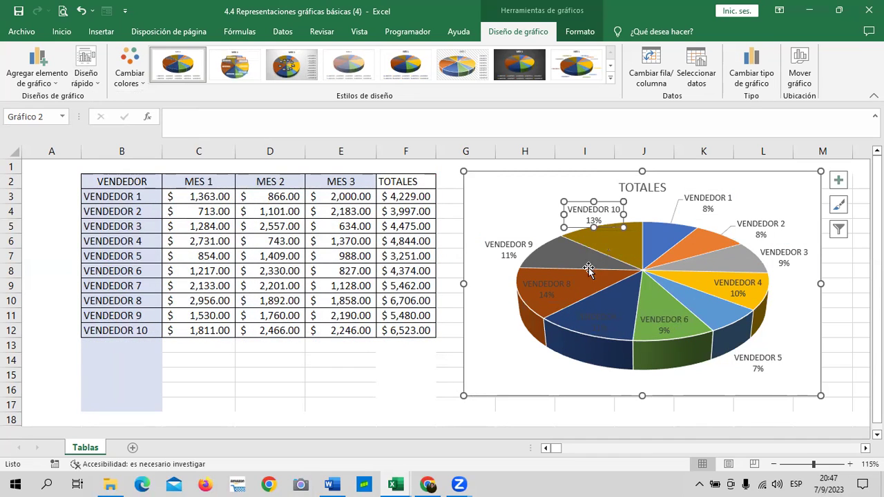
pyautogui.click(565, 298)
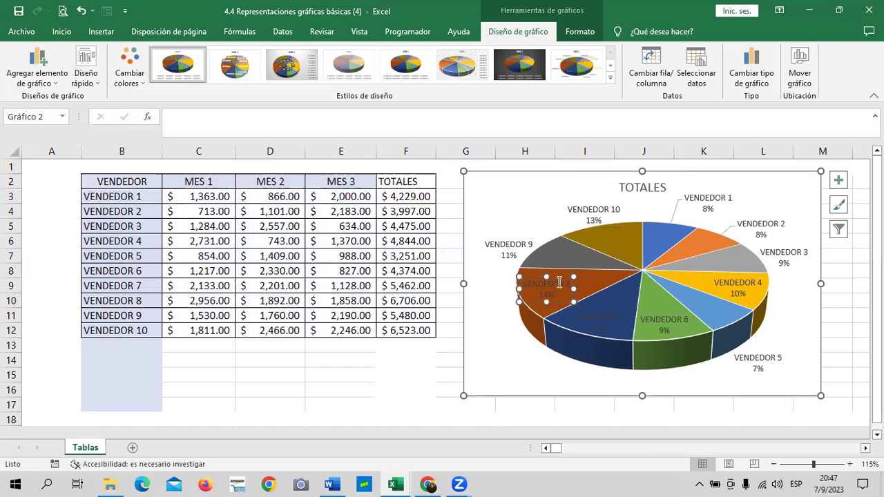
pyautogui.moveTo(561, 299); pyautogui.dragTo(506, 323)
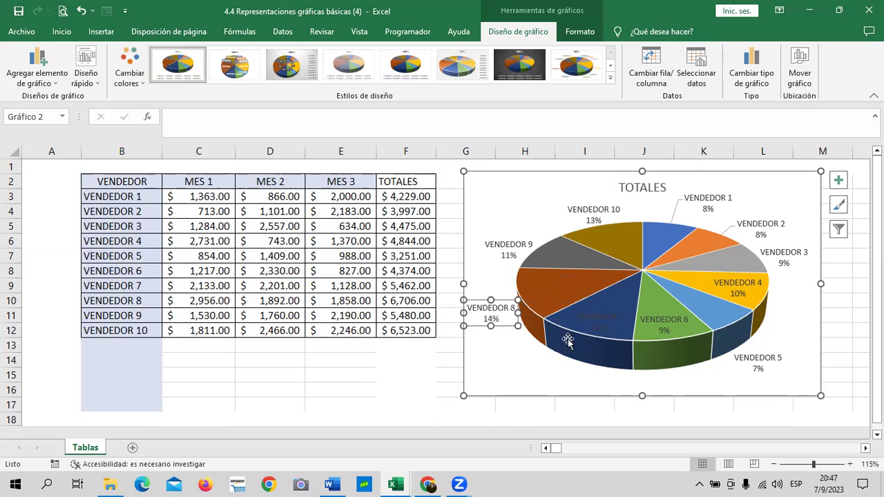
pyautogui.moveTo(601, 324); pyautogui.dragTo(561, 393)
pyautogui.moveTo(663, 331); pyautogui.dragTo(684, 393)
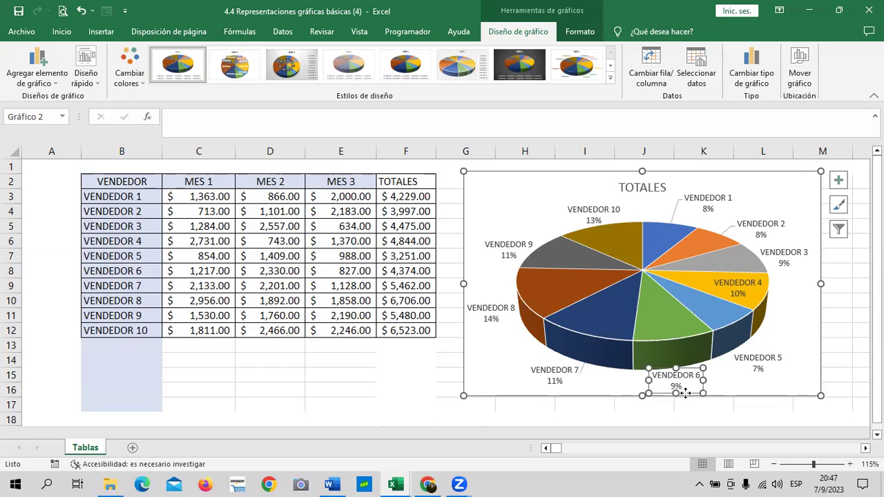
pyautogui.click(748, 291)
pyautogui.moveTo(752, 276); pyautogui.dragTo(805, 295)
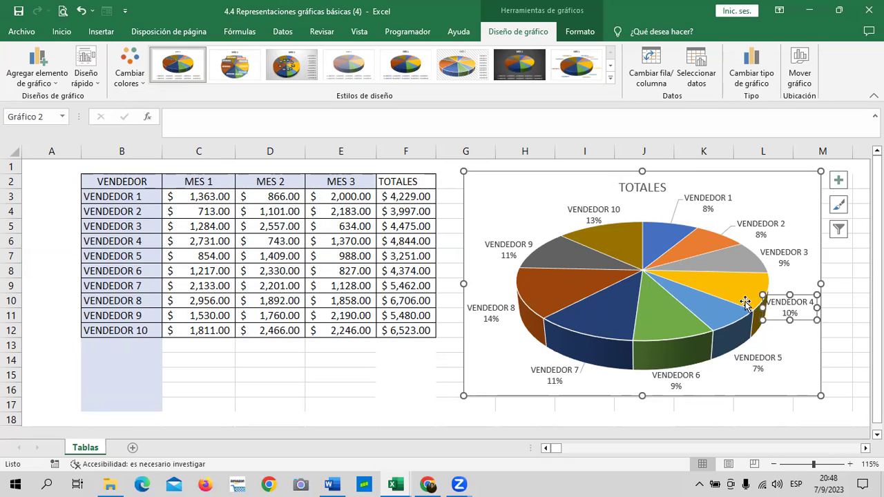
# Move the TOTALES pie chart onto a new chart sheet named Gráfico1
pyautogui.rightClick(533, 184)
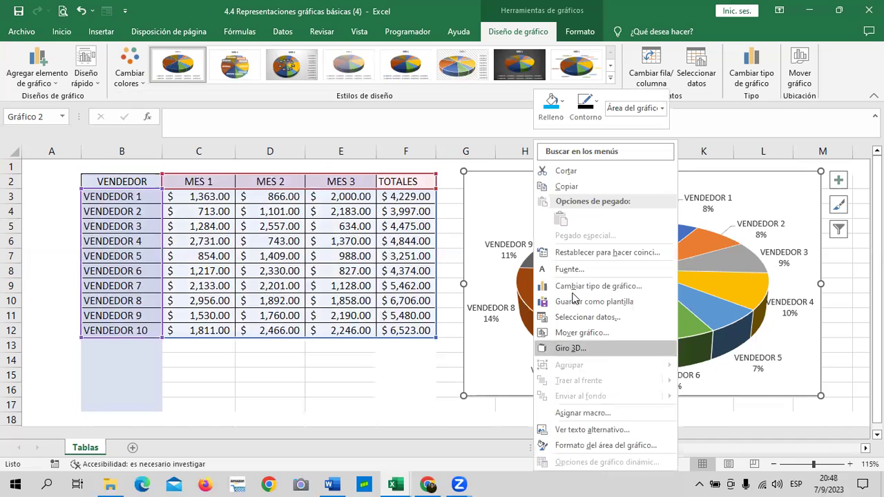
pyautogui.click(795, 74)
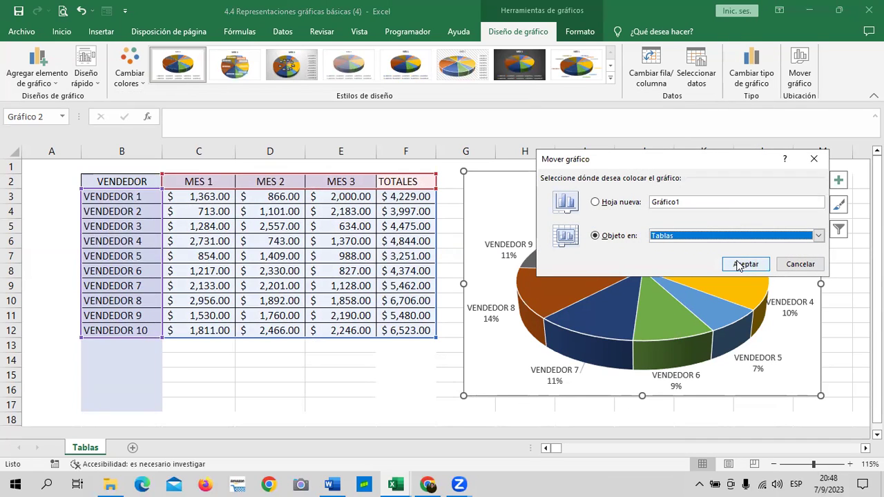
pyautogui.click(611, 202)
pyautogui.click(737, 264)
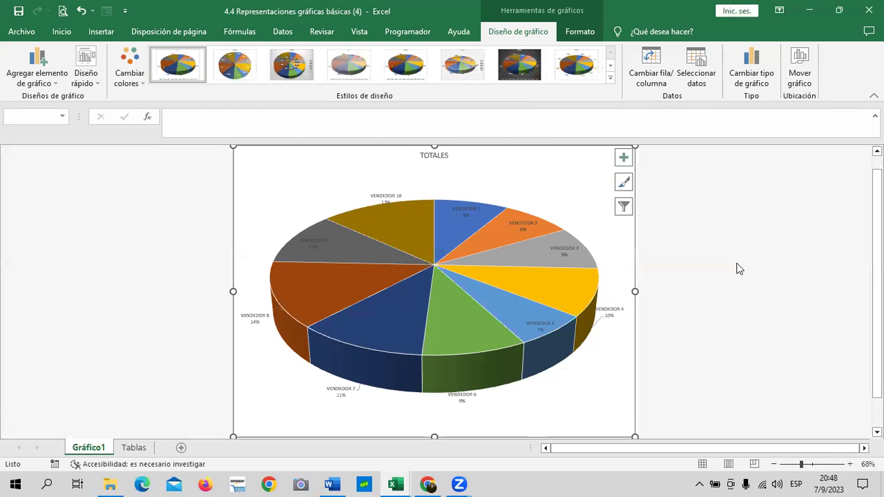
# Make the pie's data labels 18 pt with a bold black WordArt style
pyautogui.click(521, 226)
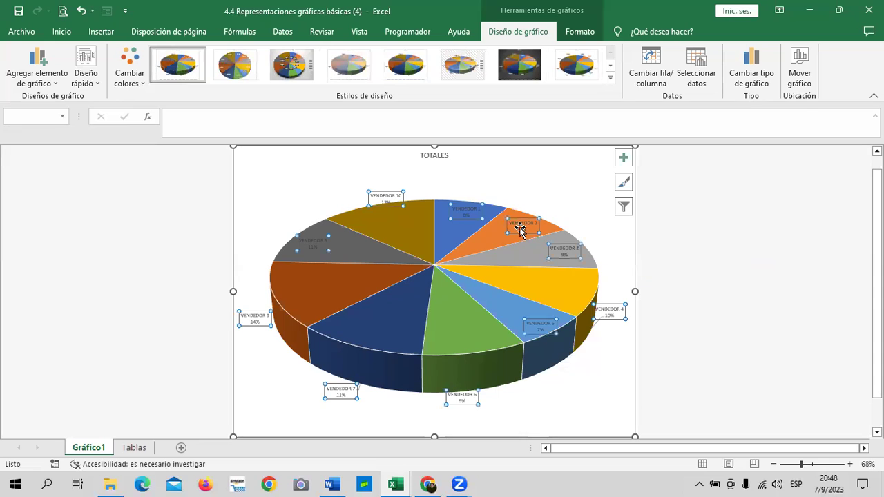
pyautogui.click(61, 31)
pyautogui.click(184, 56)
pyautogui.click(185, 56)
pyautogui.click(184, 56)
pyautogui.click(185, 56)
pyautogui.click(185, 56)
pyautogui.click(185, 56)
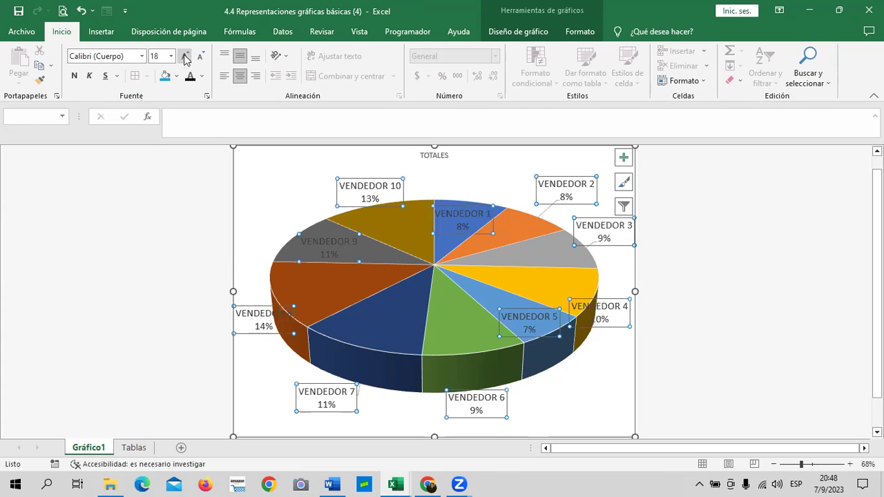
pyautogui.click(580, 31)
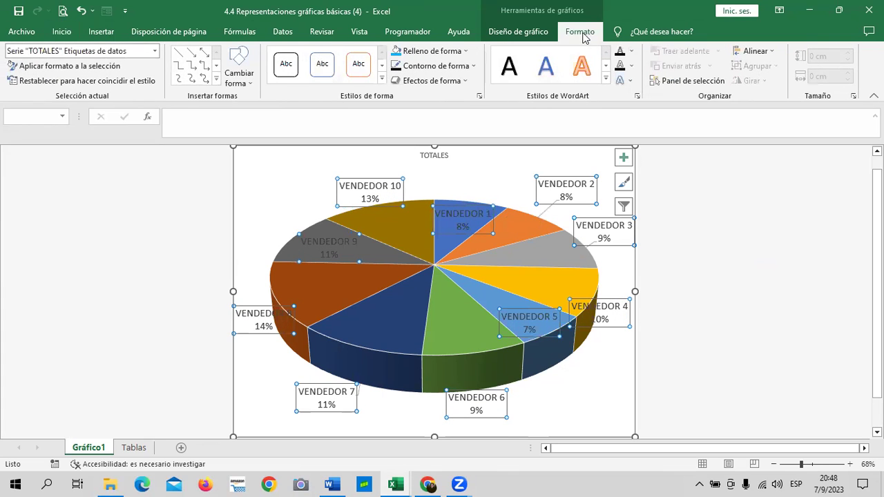
pyautogui.click(508, 67)
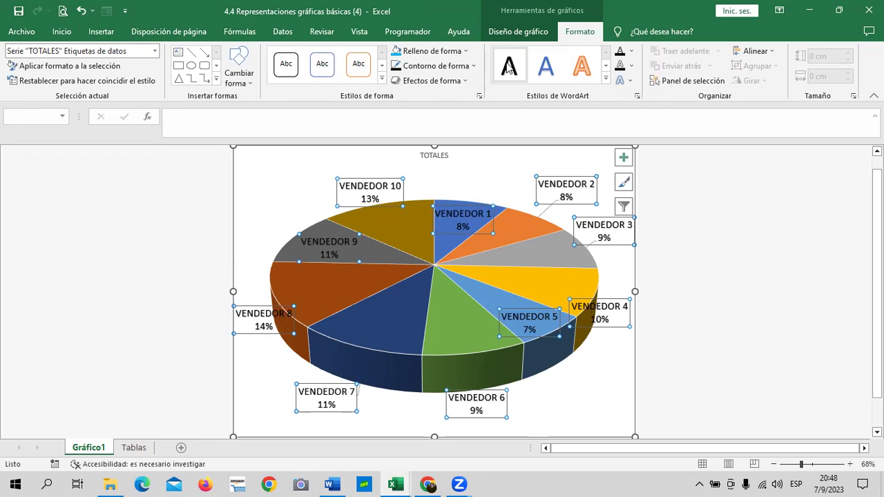
# Drag the VENDEDOR 1 label above its slice, then reselect labels and the pie series
pyautogui.moveTo(470, 204); pyautogui.dragTo(478, 179)
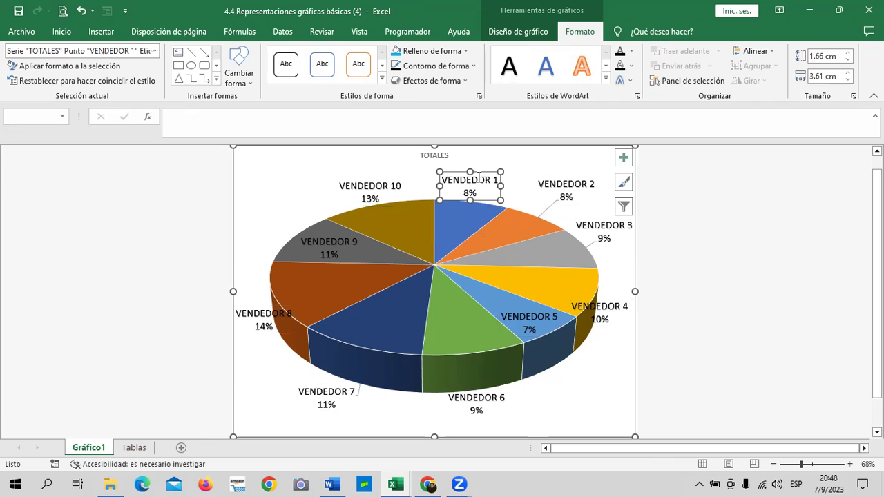
pyautogui.click(384, 189)
pyautogui.click(592, 372)
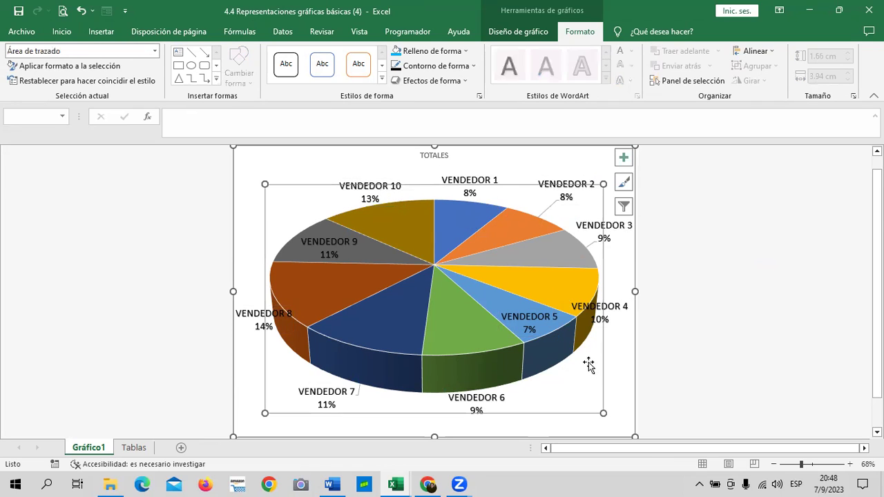
pyautogui.click(619, 367)
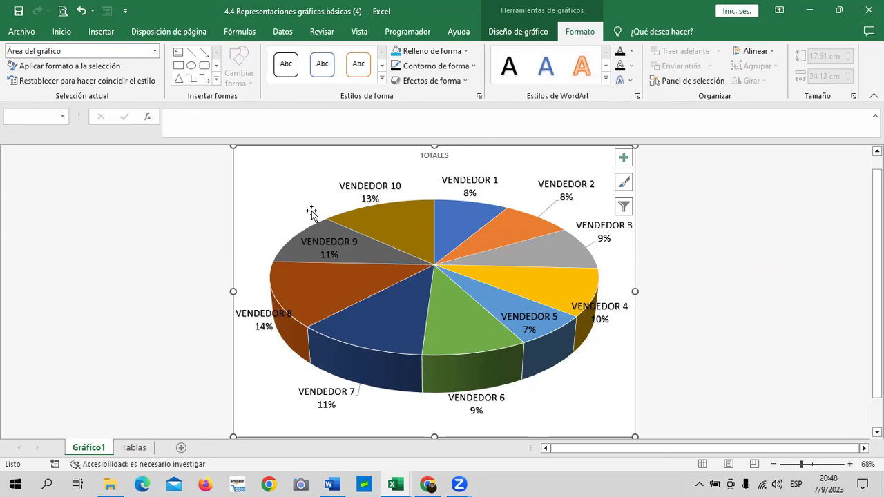
pyautogui.click(328, 243)
pyautogui.click(328, 242)
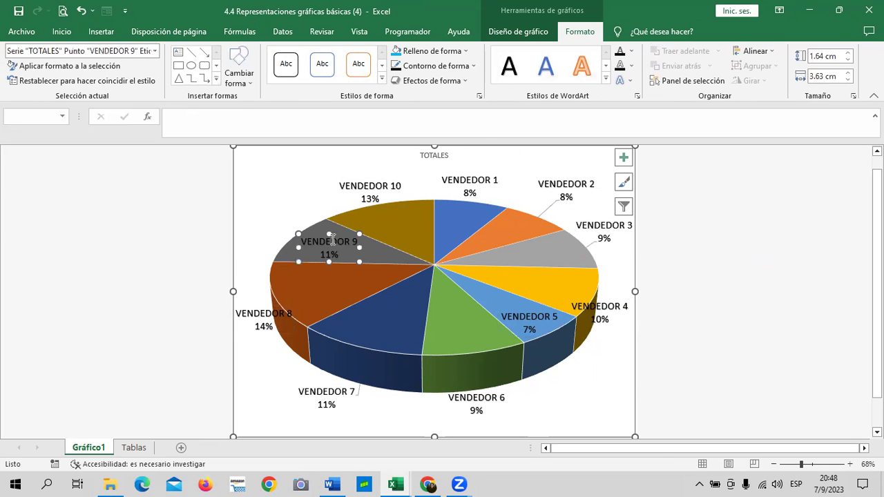
pyautogui.click(378, 262)
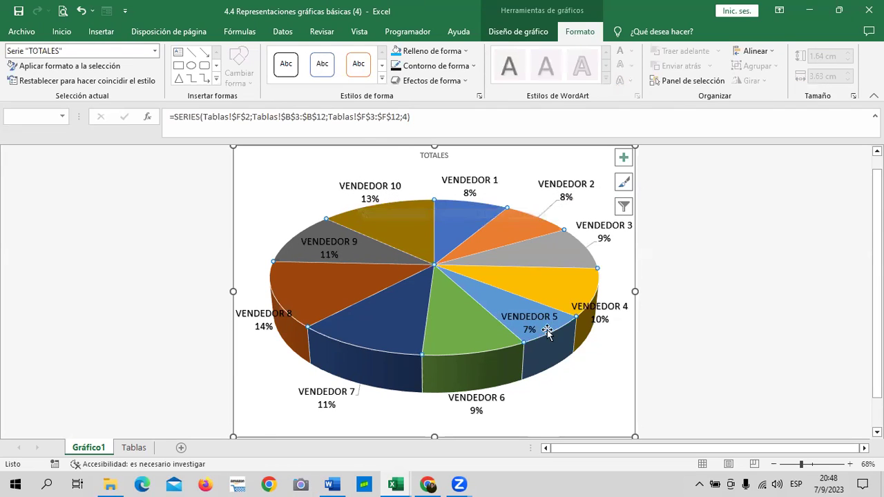
# Apply quick layout 4 so slices show vendor names and dollar totals
pyautogui.click(518, 31)
pyautogui.click(93, 87)
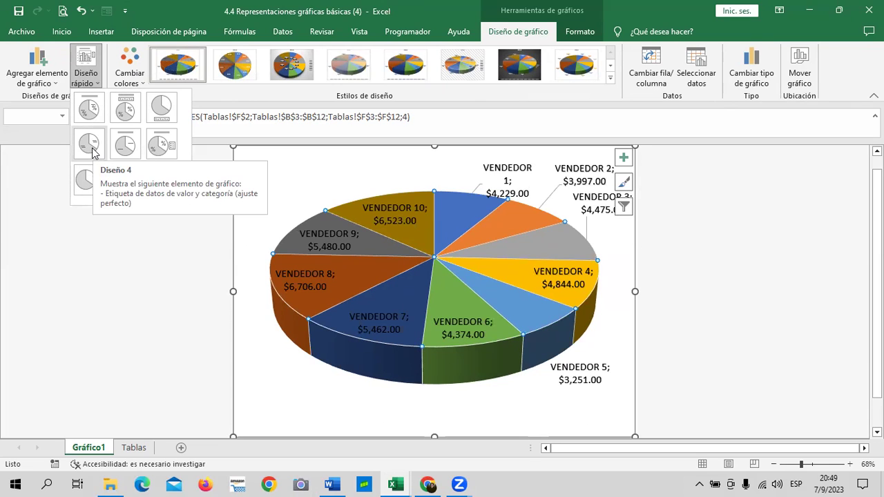
pyautogui.click(94, 152)
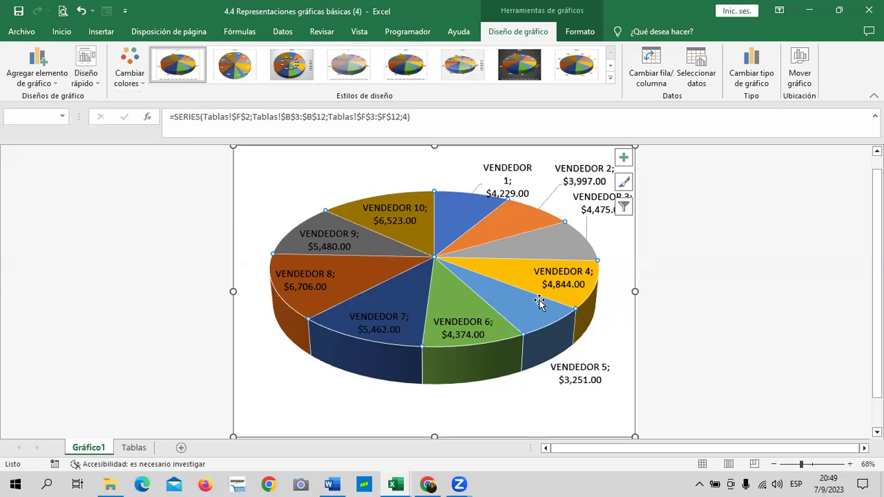
pyautogui.moveTo(546, 311)
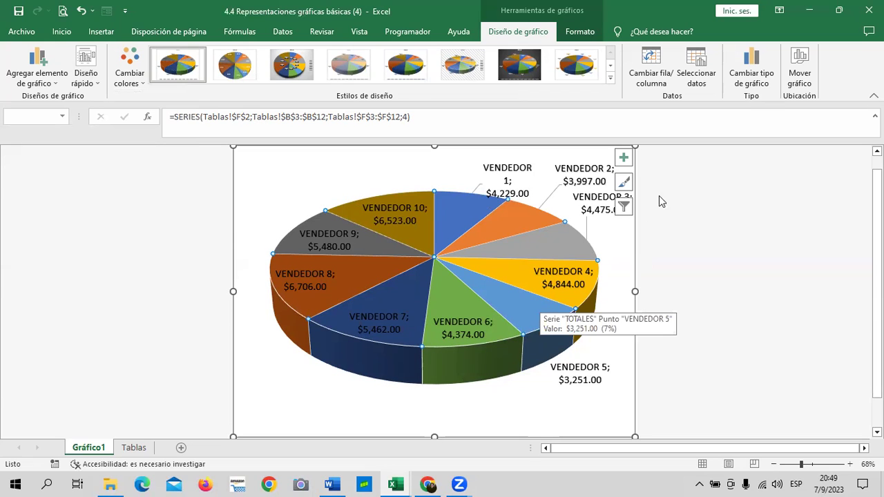
# Check the MES 1 series in the chart filter, close without applying, and reselect the labels
pyautogui.click(623, 207)
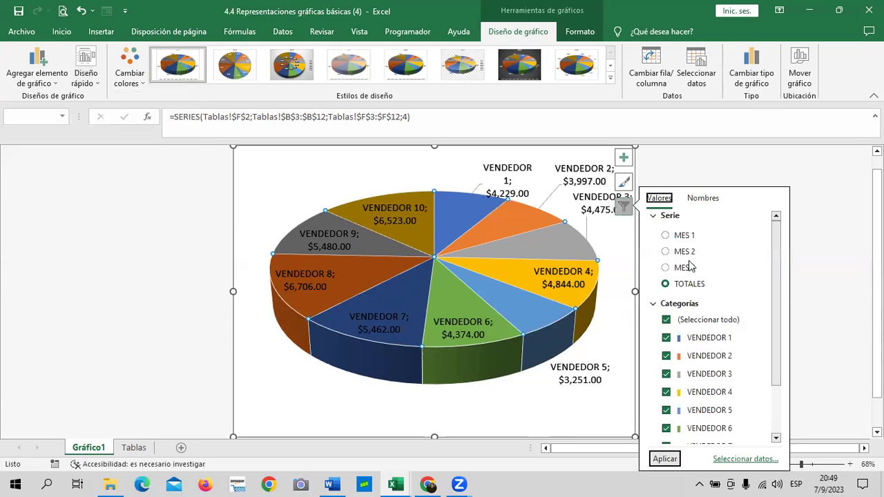
pyautogui.click(667, 236)
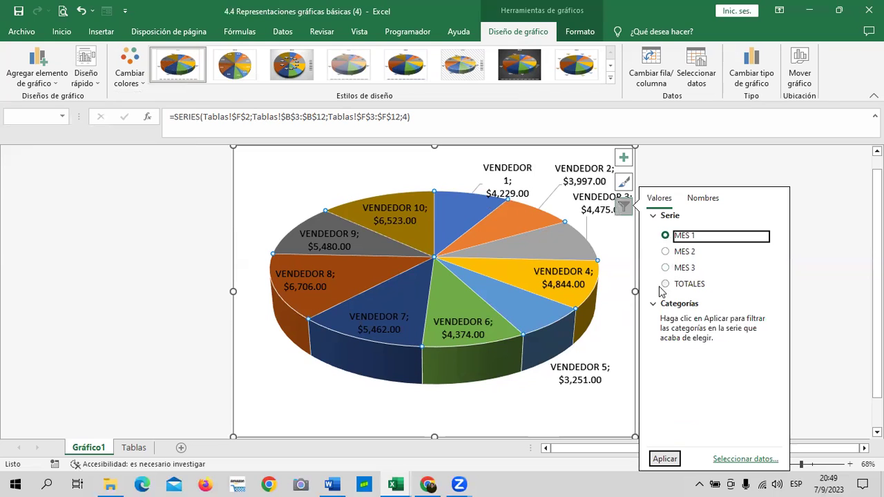
pyautogui.click(723, 178)
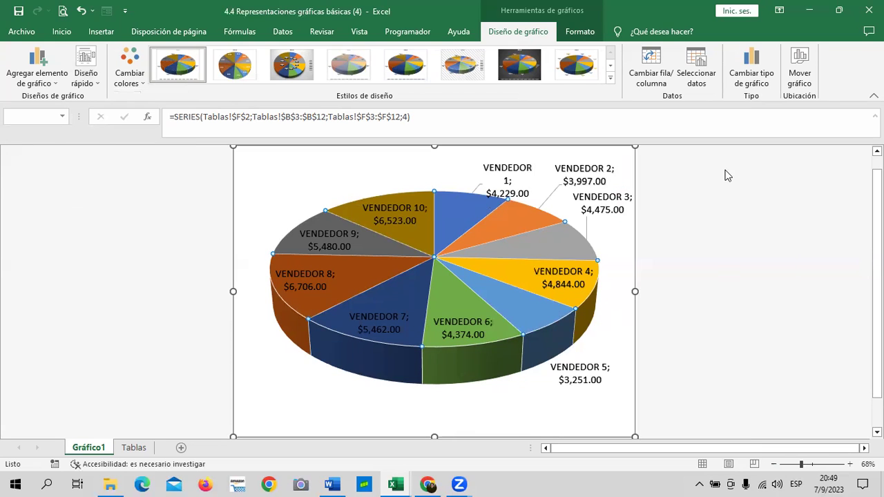
pyautogui.click(561, 275)
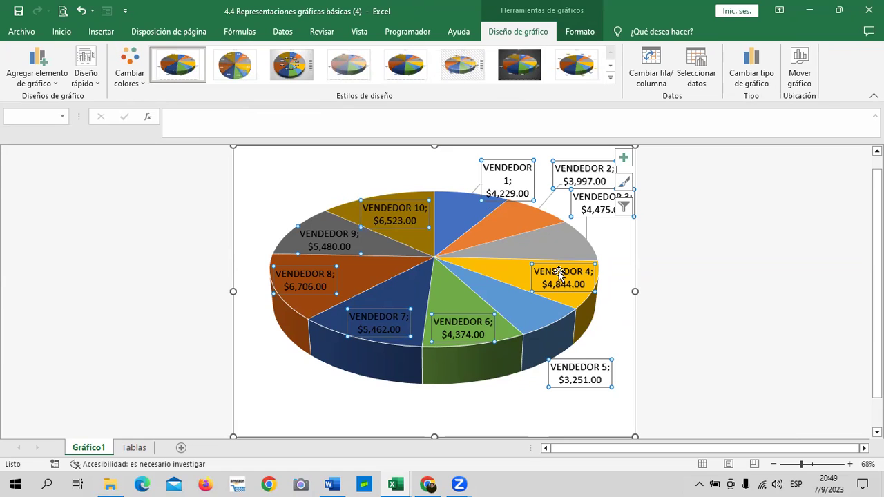
# Apply the dark-background chart style and enlarge the VENDEDOR 1 label
pyautogui.click(523, 66)
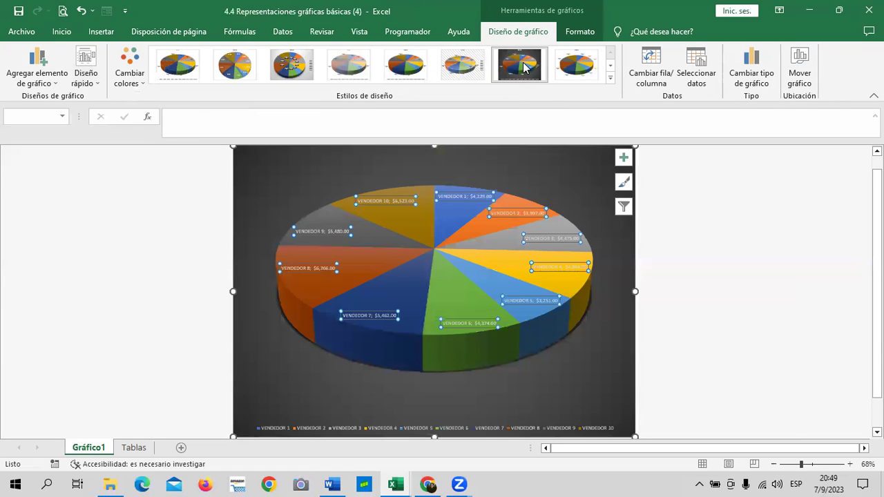
pyautogui.click(481, 198)
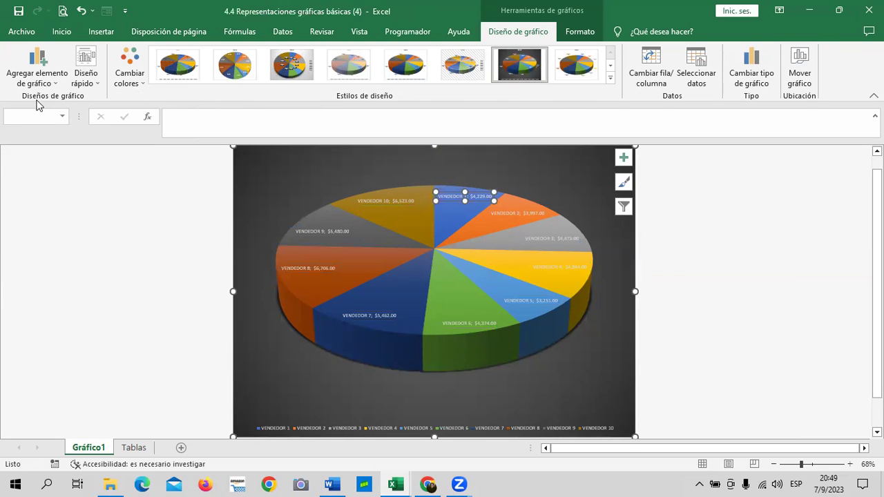
pyautogui.click(61, 32)
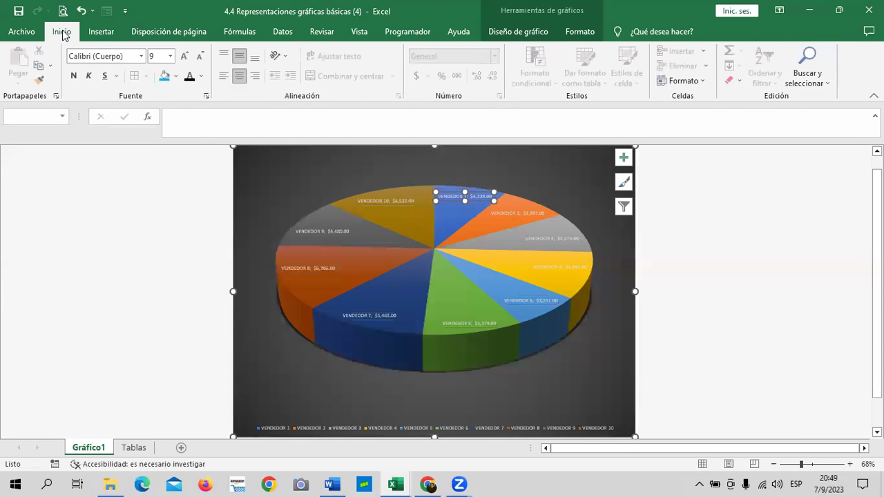
pyautogui.click(185, 58)
pyautogui.click(185, 58)
# Resize all the pie's data labels to 14 pt
pyautogui.click(461, 329)
pyautogui.click(461, 326)
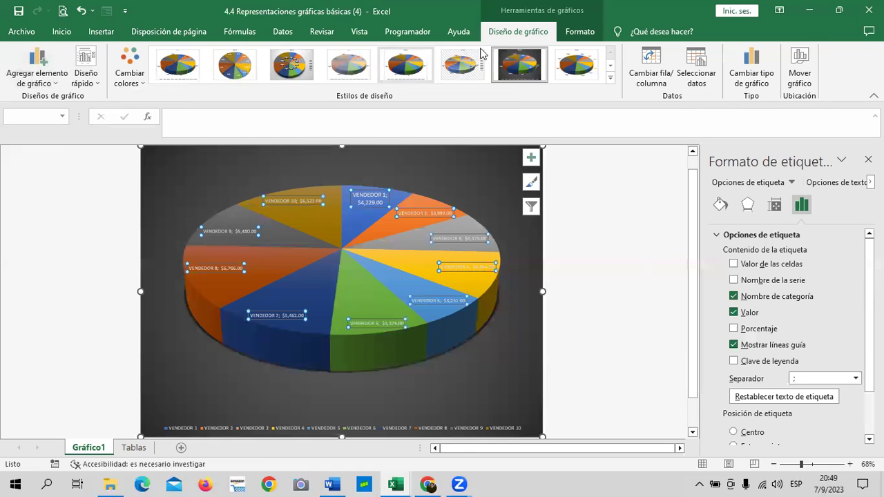
pyautogui.click(578, 34)
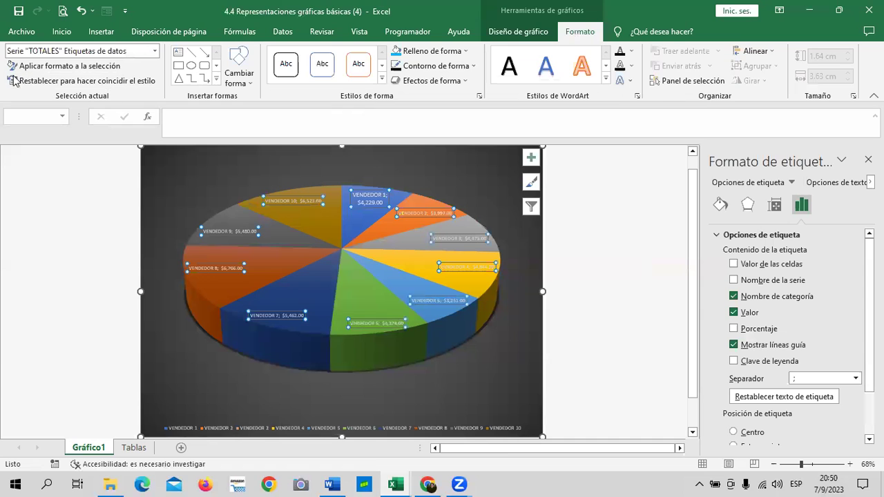
pyautogui.click(55, 31)
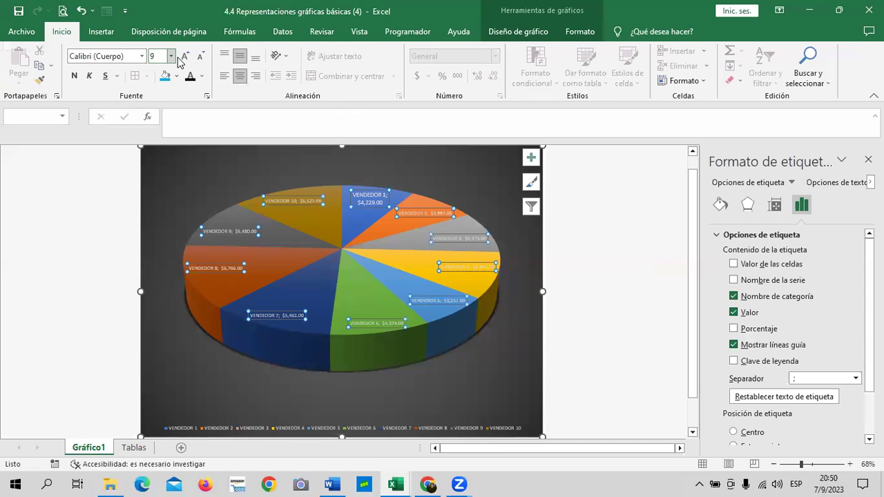
pyautogui.click(185, 59)
pyautogui.click(185, 59)
pyautogui.click(184, 60)
pyautogui.click(185, 59)
pyautogui.click(185, 60)
pyautogui.click(184, 59)
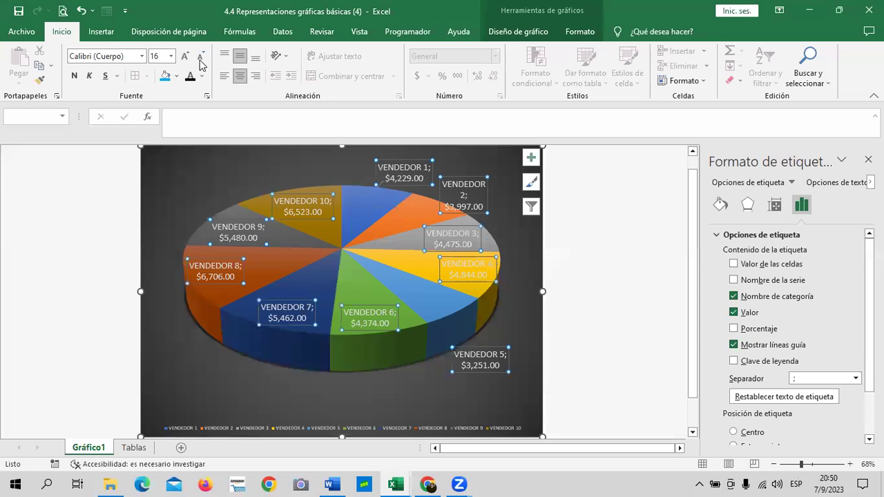
pyautogui.click(201, 60)
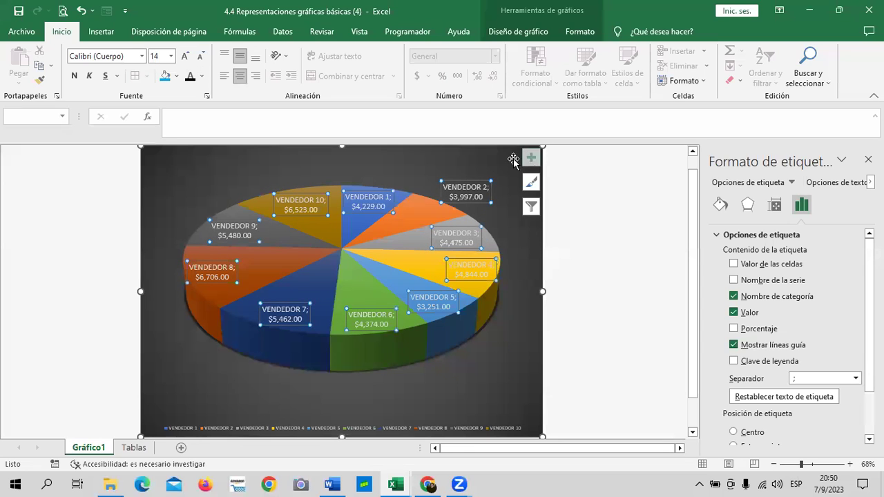
# Apply the black WordArt text style to the data labels
pyautogui.click(576, 32)
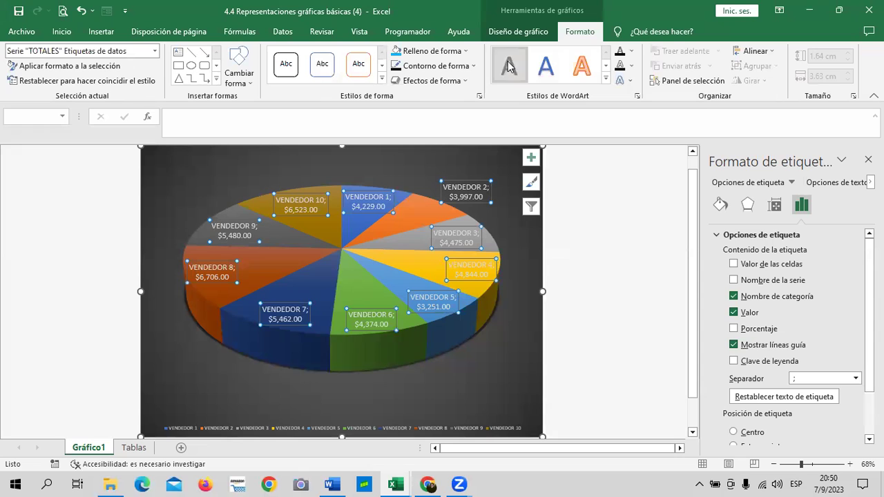
pyautogui.click(509, 65)
pyautogui.click(507, 377)
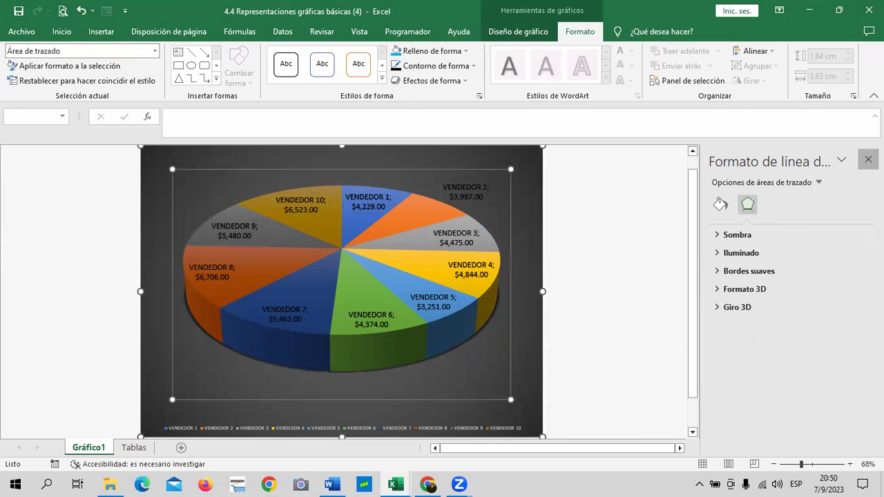
# Filter the pie to display the MES 1 series
pyautogui.click(868, 159)
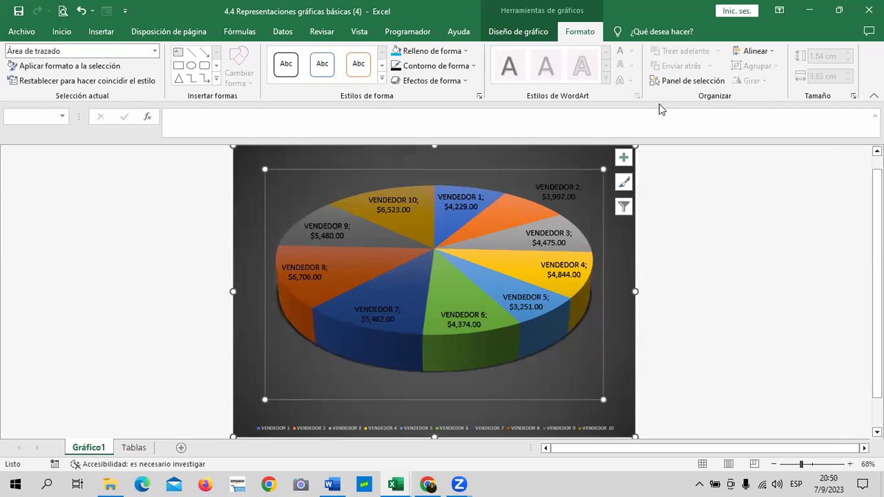
pyautogui.click(623, 207)
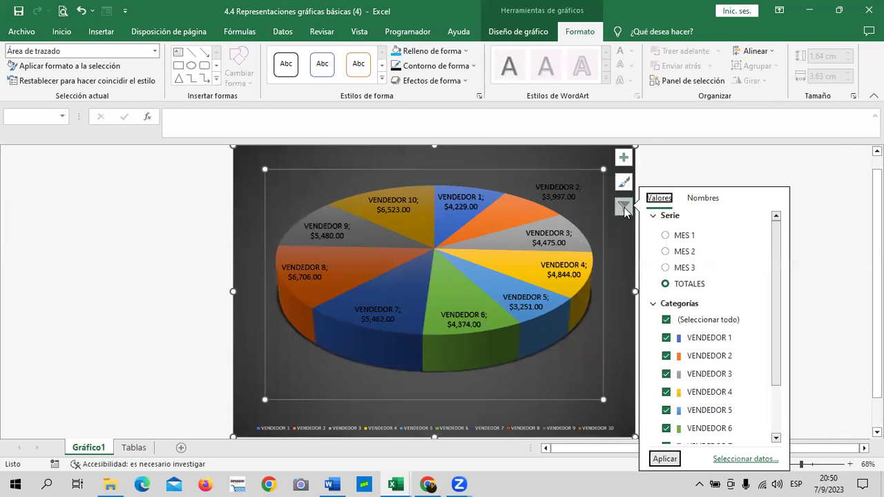
pyautogui.click(666, 236)
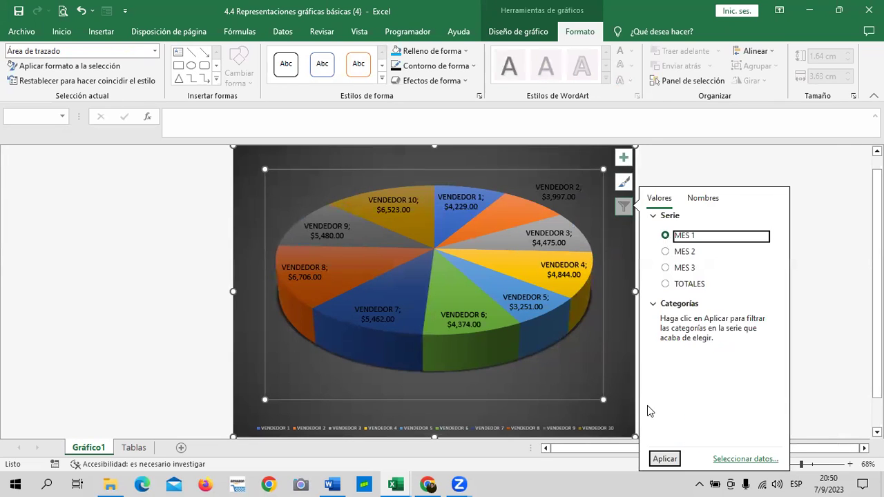
pyautogui.click(663, 459)
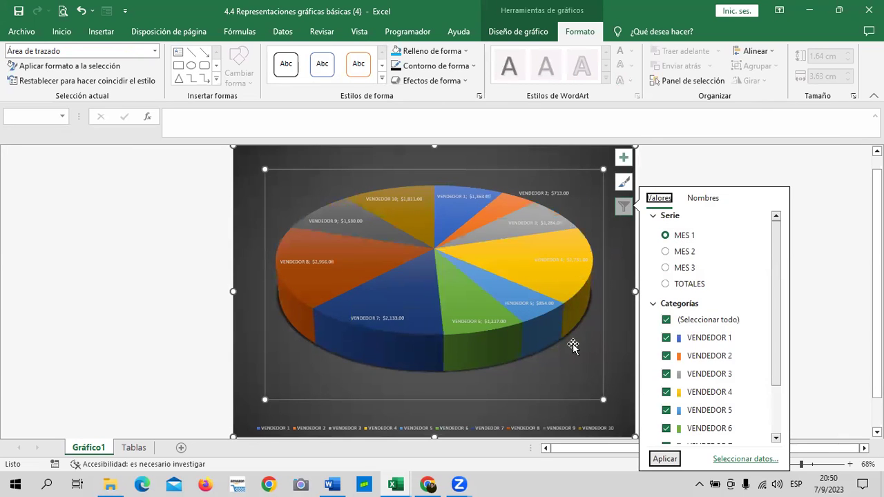
pyautogui.click(795, 192)
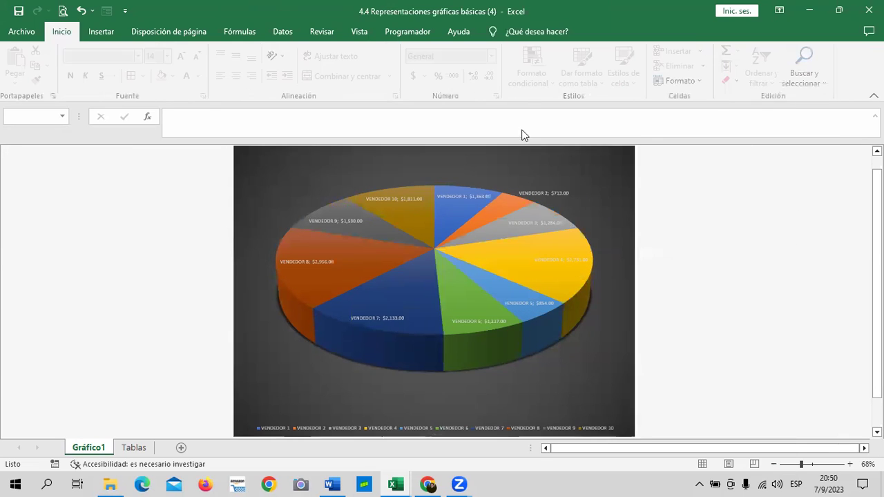
pyautogui.click(443, 161)
# Add a 'MES 1' chart title above the pie and enlarge it to 24 pt
pyautogui.click(624, 157)
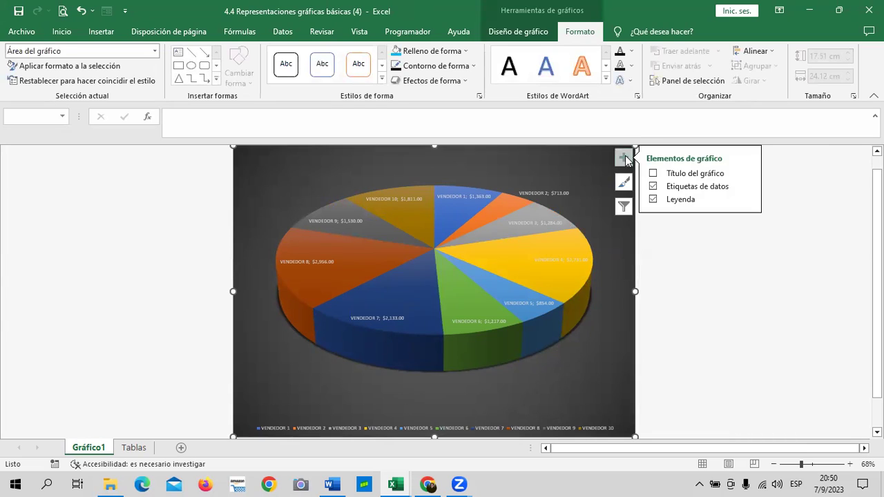
pyautogui.moveTo(747, 173)
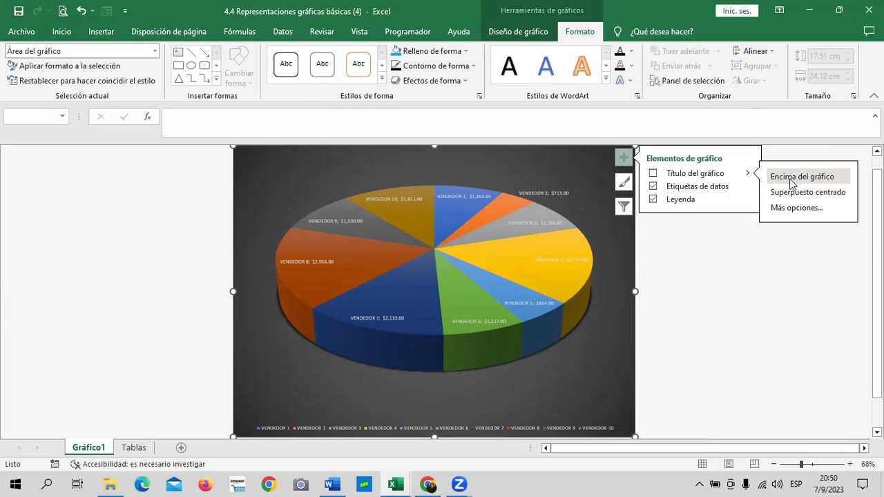
pyautogui.click(792, 181)
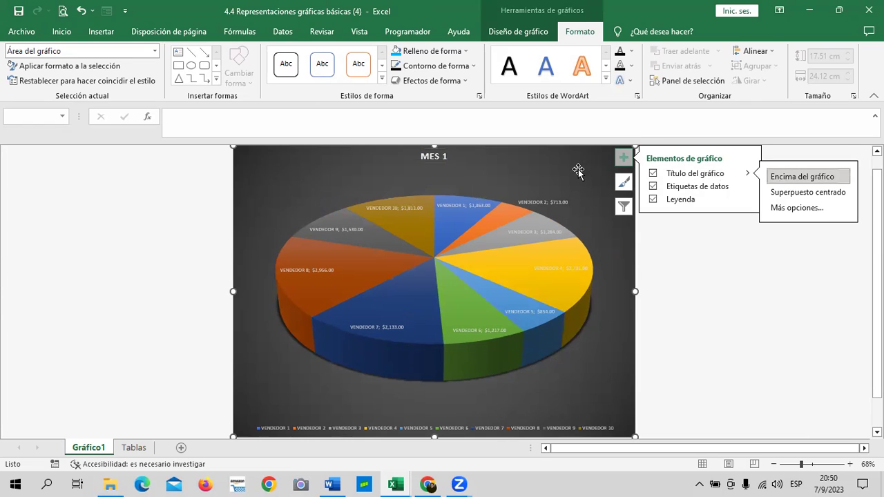
pyautogui.click(443, 158)
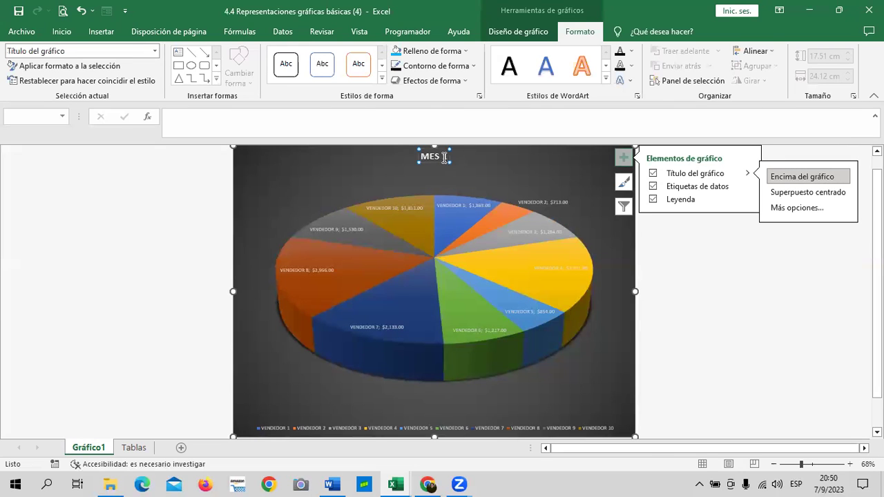
pyautogui.write('1')
pyautogui.click(437, 155)
pyautogui.click(60, 33)
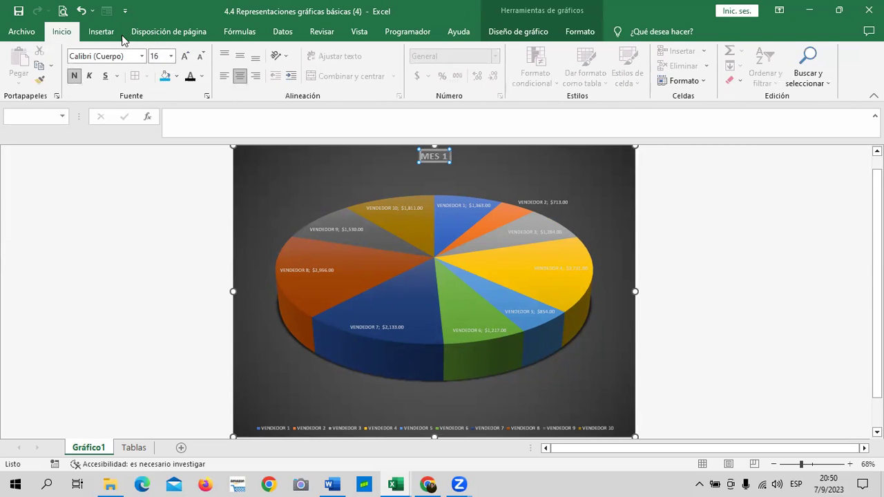
pyautogui.click(184, 56)
pyautogui.click(184, 56)
pyautogui.click(184, 56)
pyautogui.click(183, 55)
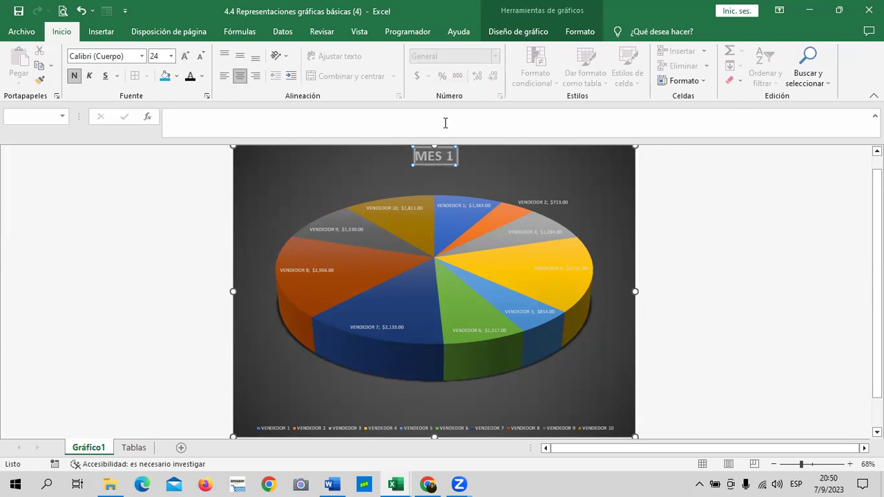
pyautogui.click(456, 150)
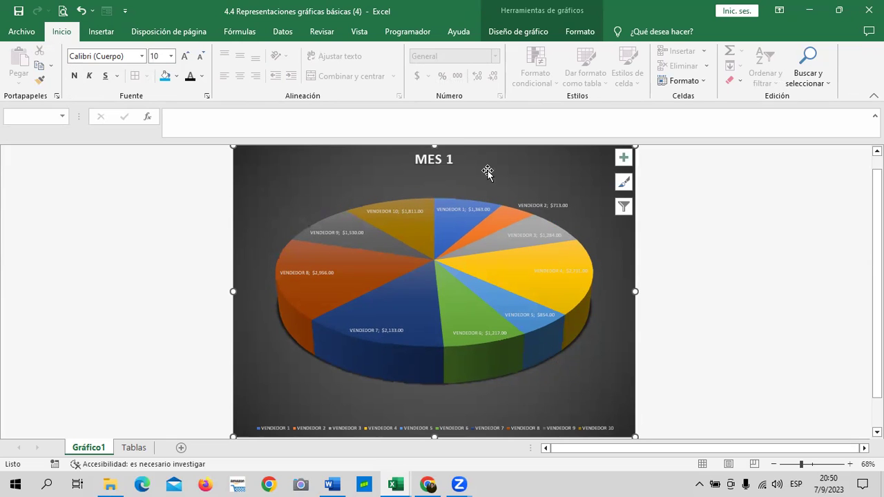
pyautogui.click(593, 372)
# Enlarge the vendor/amount data labels to 16 pt and apply the black WordArt style
pyautogui.click(530, 316)
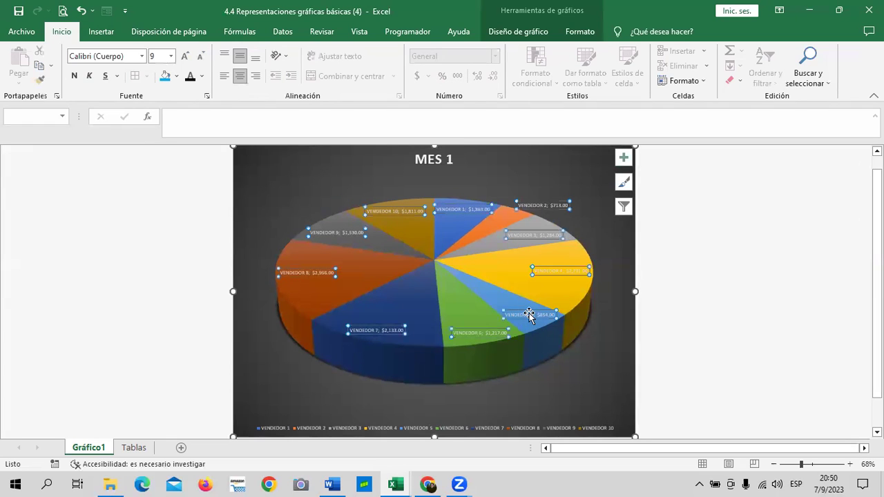
pyautogui.click(185, 56)
pyautogui.click(184, 56)
pyautogui.click(184, 56)
pyautogui.click(184, 56)
pyautogui.click(184, 56)
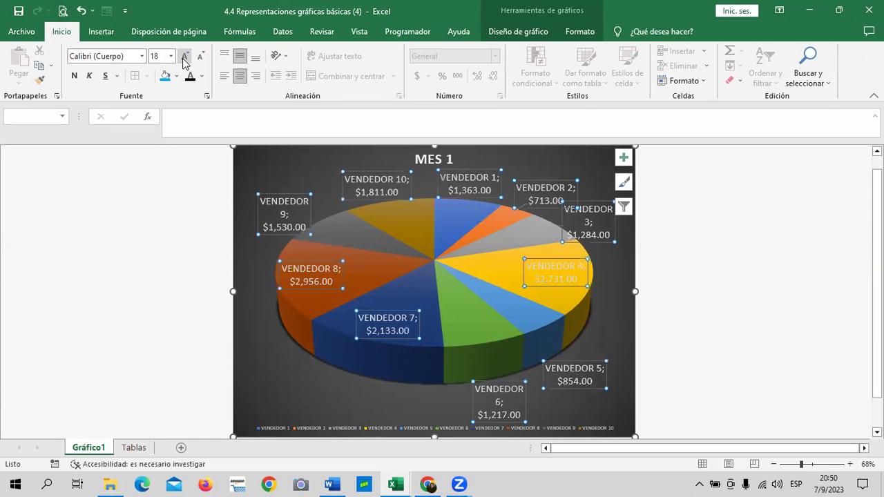
pyautogui.click(580, 31)
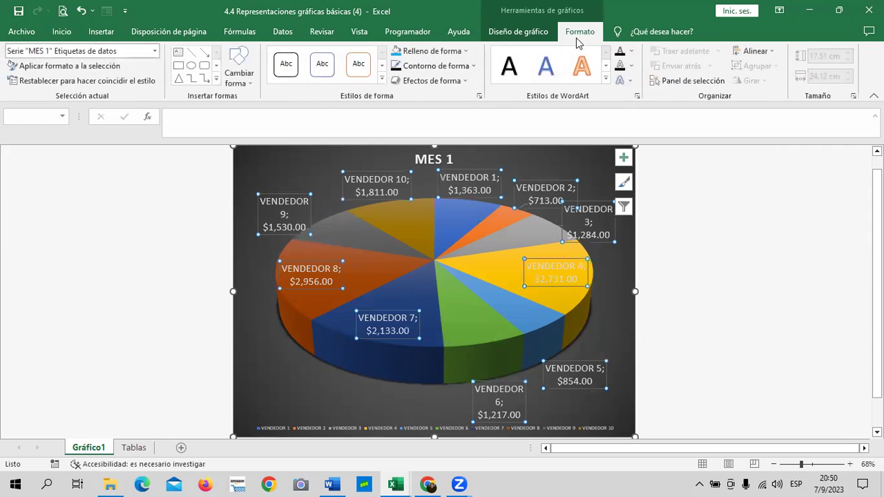
pyautogui.click(508, 69)
pyautogui.click(291, 370)
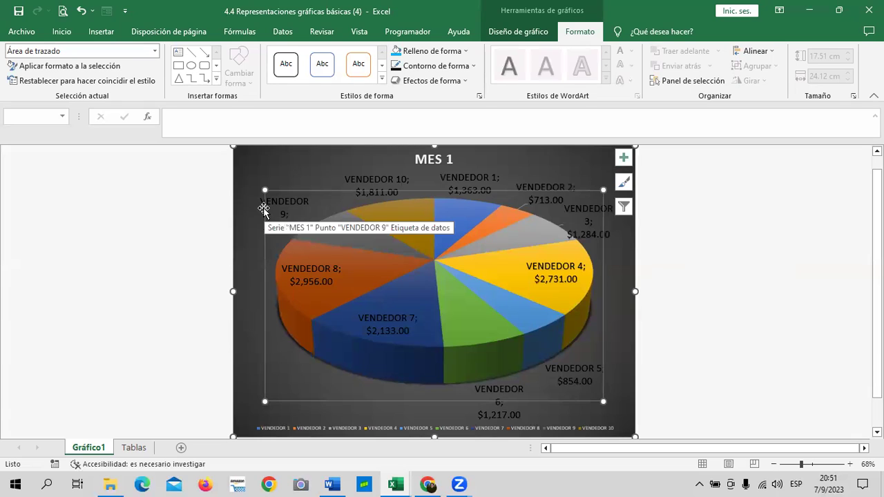
# Filter the 3D pie to plot the MES 2 series instead of MES 1
pyautogui.click(609, 431)
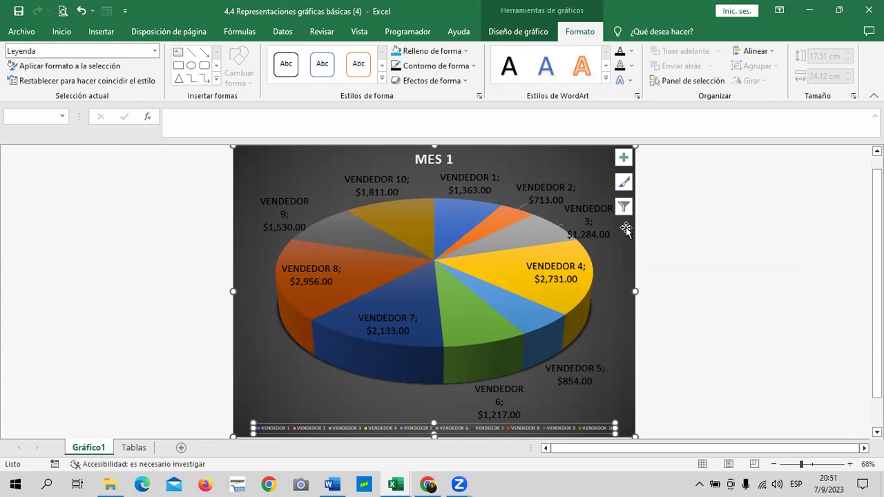
pyautogui.click(623, 159)
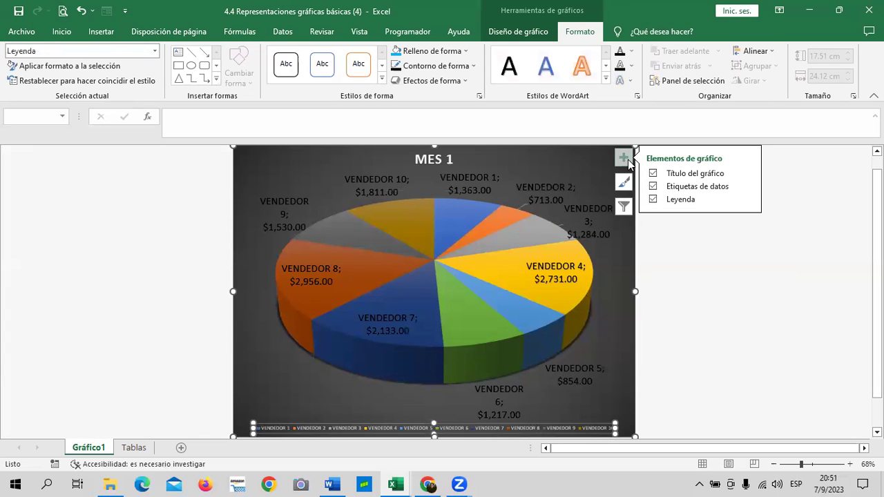
pyautogui.click(624, 208)
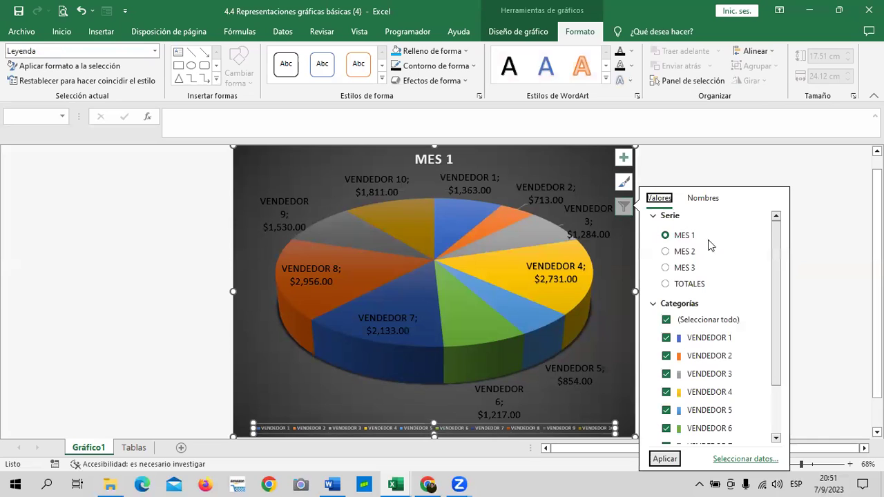
pyautogui.click(677, 253)
pyautogui.click(662, 462)
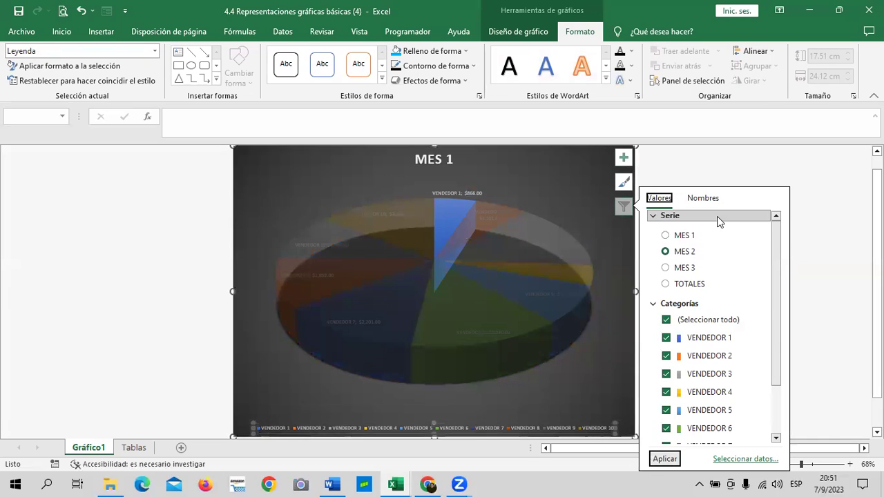
pyautogui.click(608, 207)
# Recheck and confirm the chart filter settings so MES 2 stays the plotted series
pyautogui.click(591, 256)
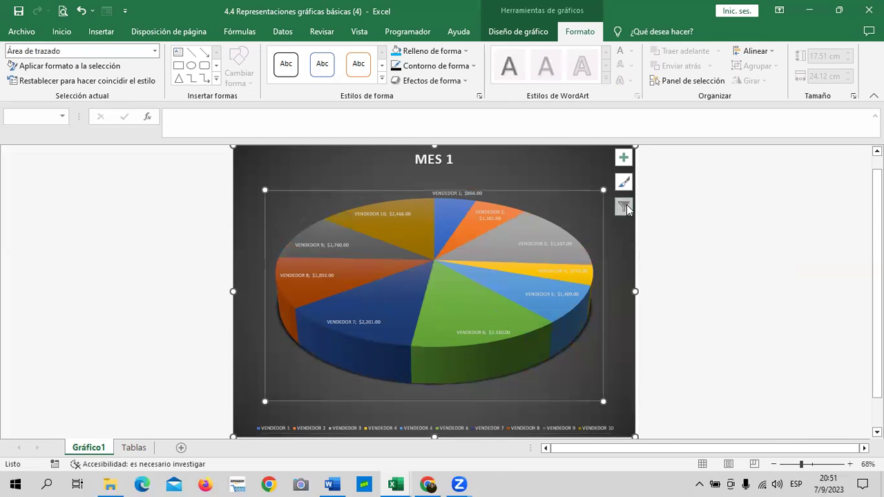
pyautogui.click(624, 207)
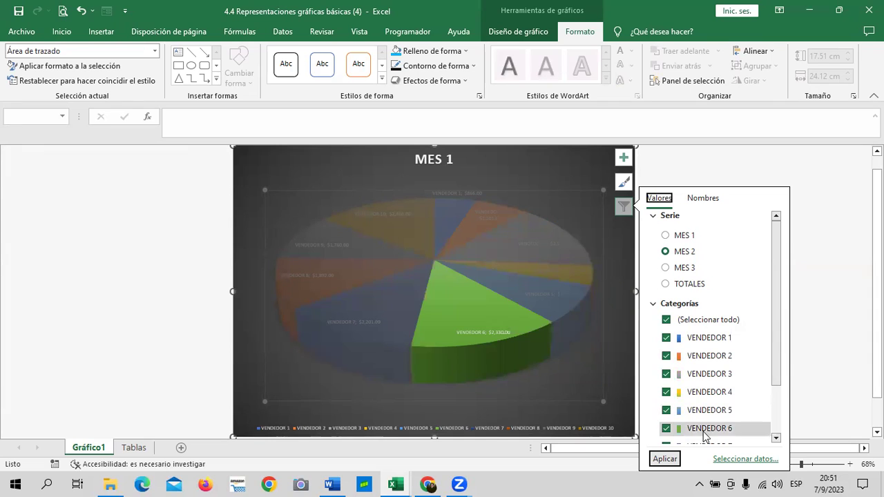
pyautogui.moveTo(778, 339); pyautogui.dragTo(772, 393)
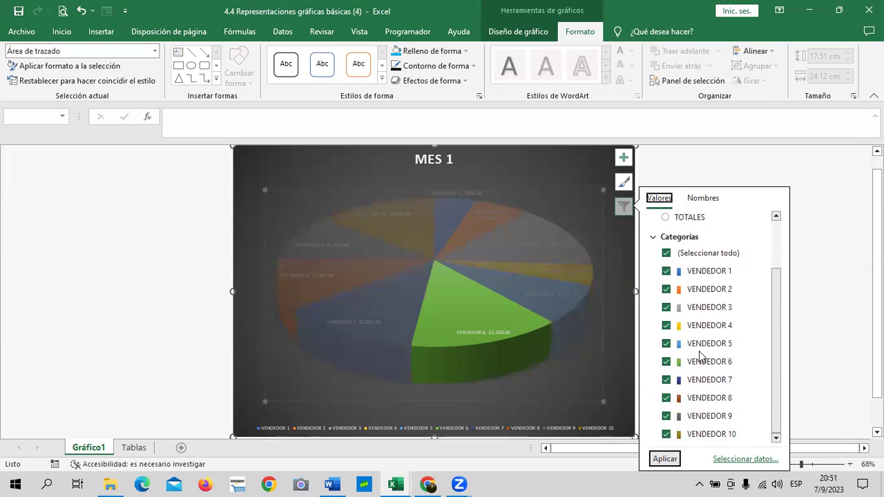
pyautogui.click(670, 447)
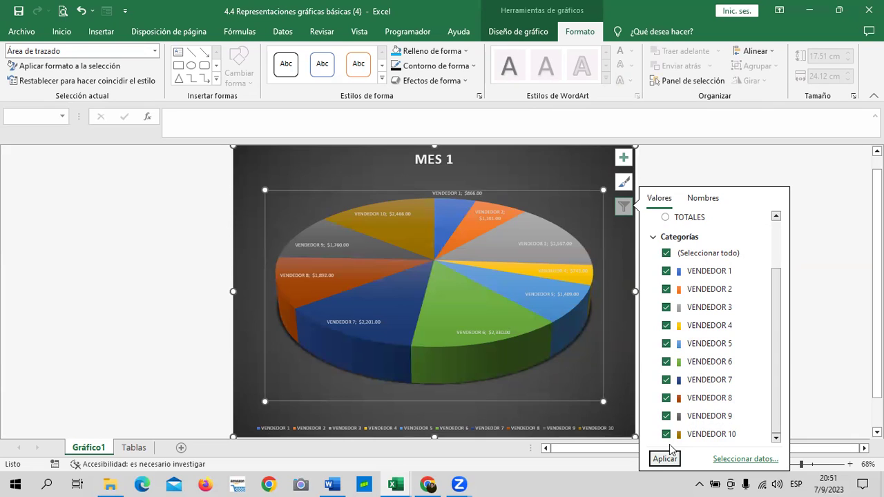
pyautogui.click(833, 280)
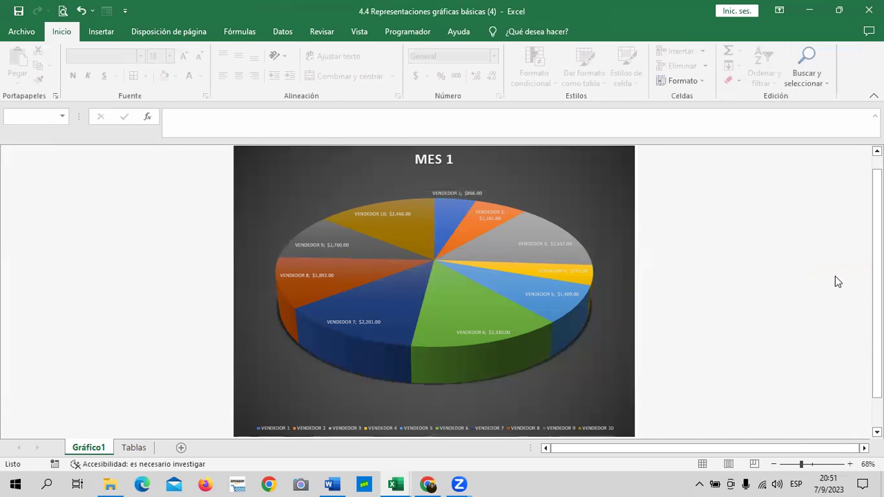
pyautogui.scroll(1, 529, 327)
pyautogui.click(533, 205)
pyautogui.click(455, 176)
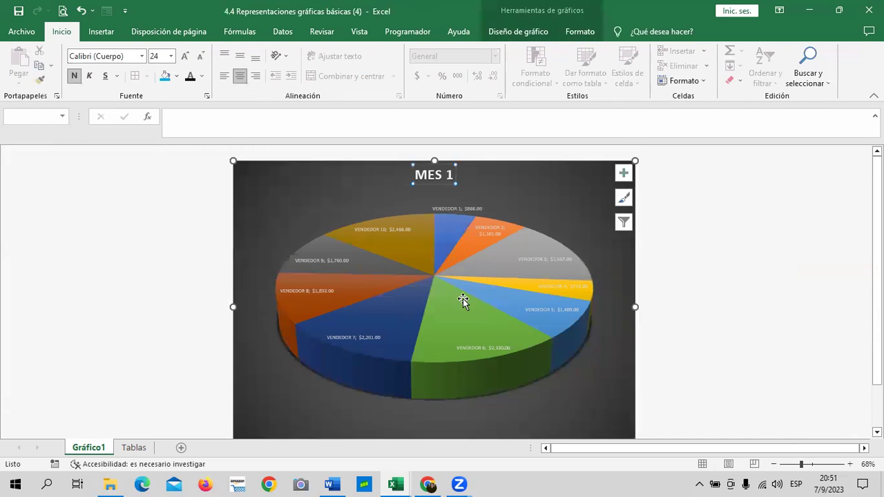
pyautogui.click(464, 301)
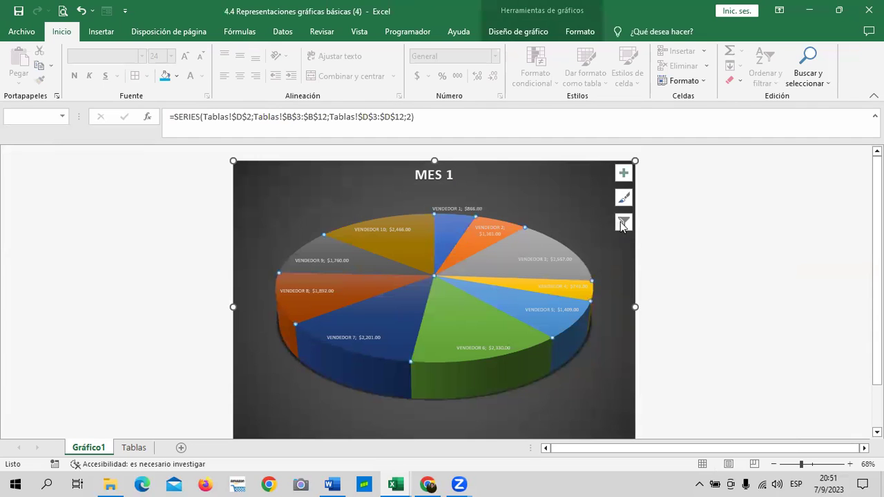
pyautogui.click(624, 222)
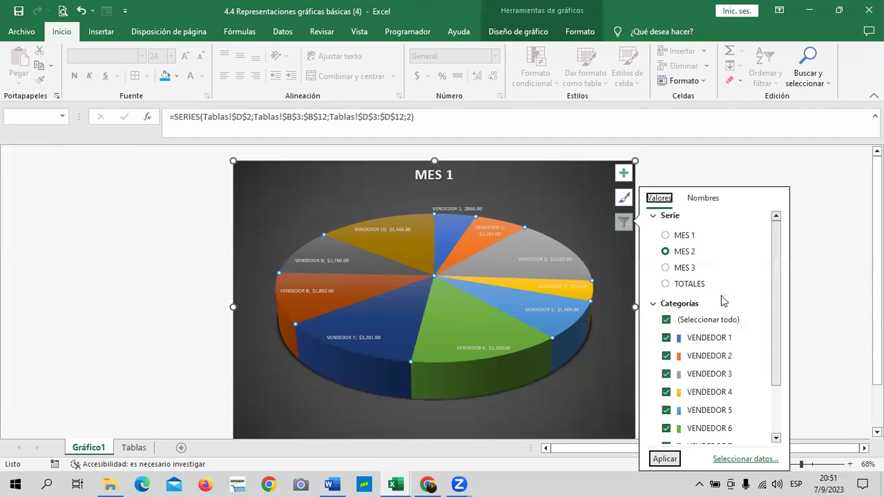
# Change the chart title from MES 1 to MES 2
pyautogui.click(447, 175)
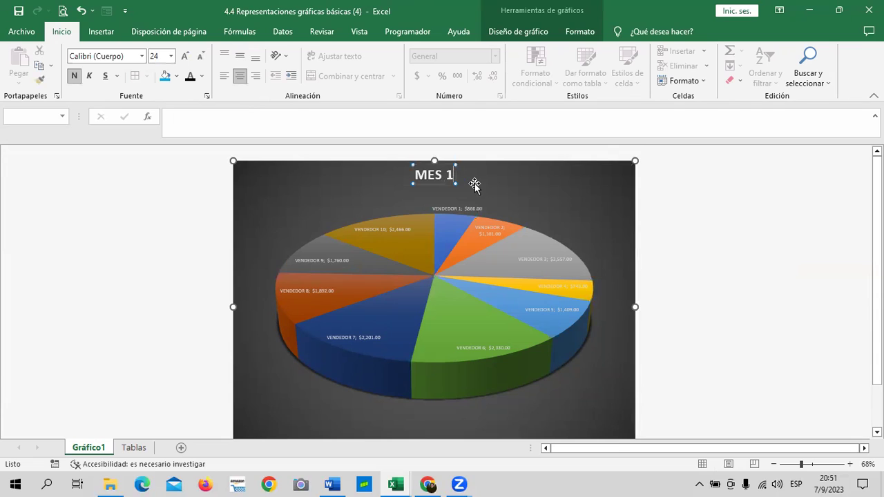
pyautogui.press('BackSpace')
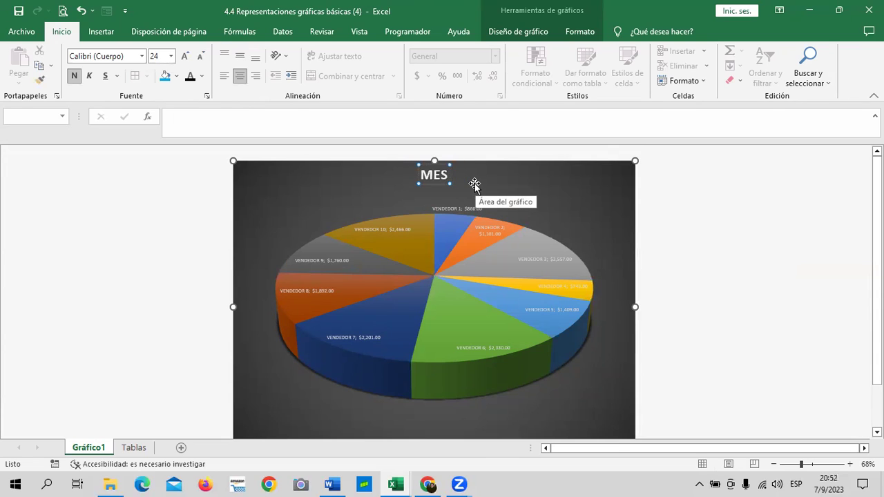
pyautogui.write(' 2')
pyautogui.press('Return')
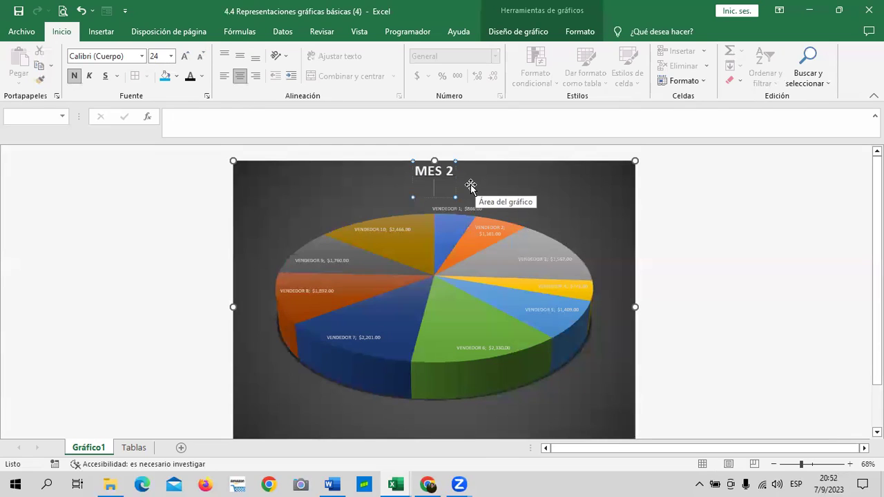
pyautogui.click(545, 221)
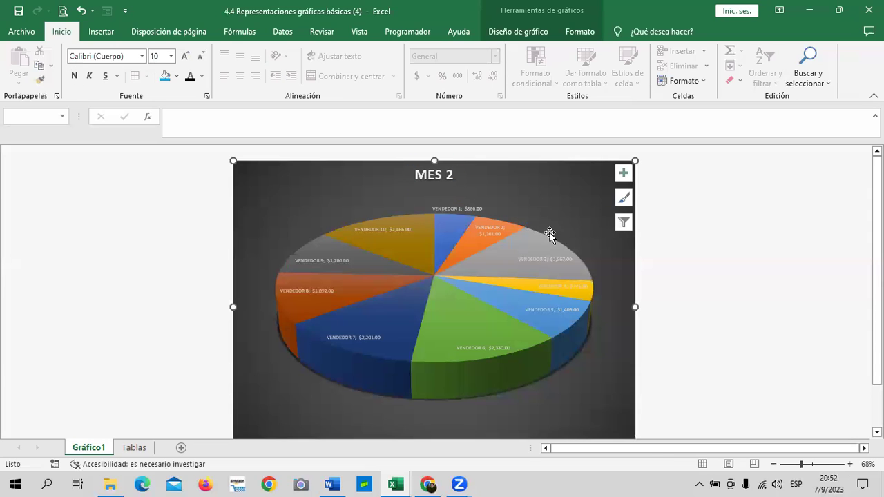
# Enlarge the font of the pie's vendor-and-amount data labels
pyautogui.click(546, 254)
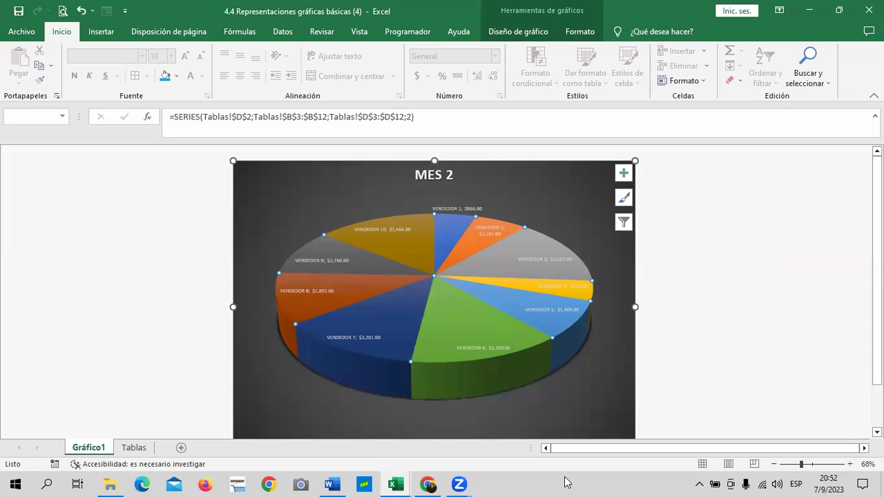
pyautogui.click(754, 310)
pyautogui.click(494, 348)
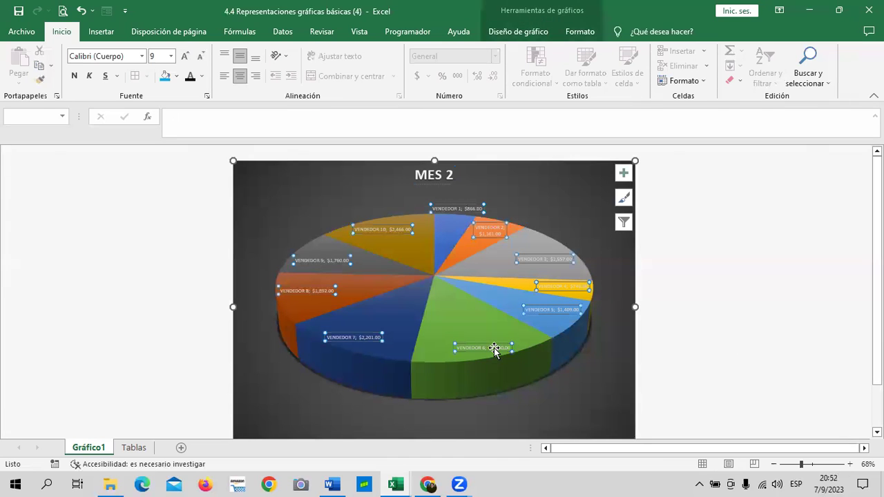
pyautogui.click(520, 32)
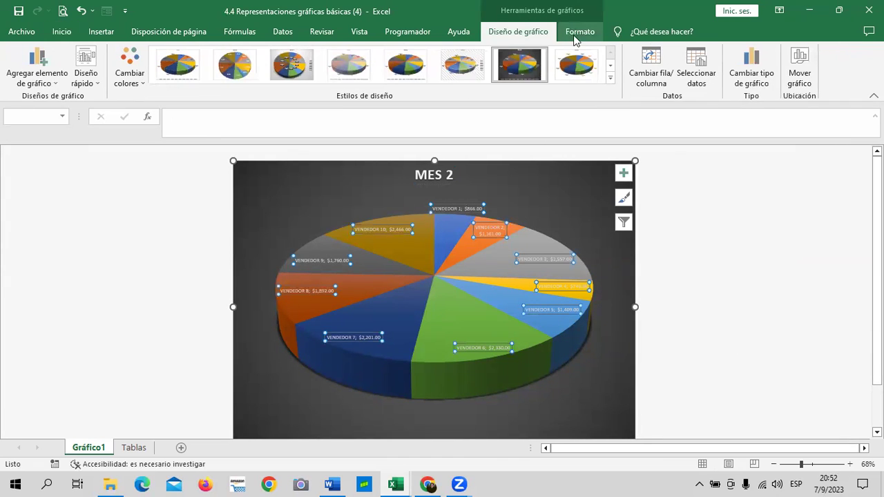
pyautogui.click(578, 32)
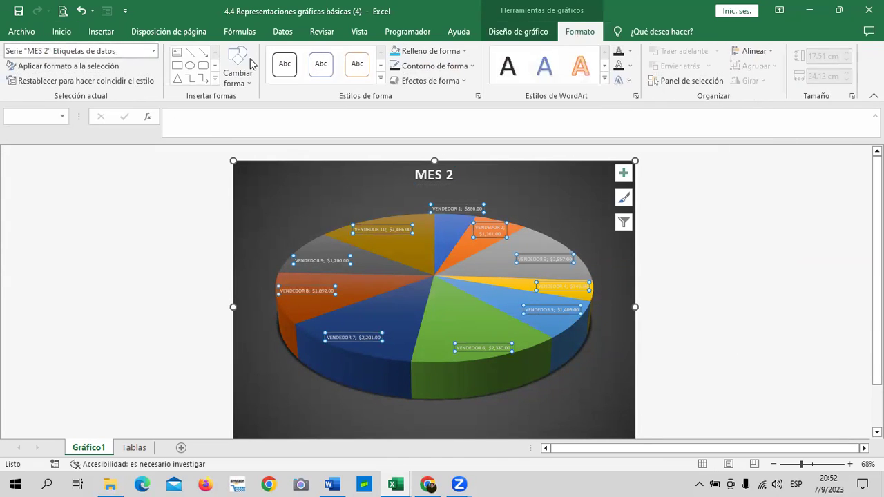
pyautogui.click(62, 32)
pyautogui.click(184, 57)
pyautogui.click(184, 56)
pyautogui.click(185, 57)
pyautogui.click(184, 56)
pyautogui.click(185, 57)
pyautogui.click(184, 56)
pyautogui.click(184, 57)
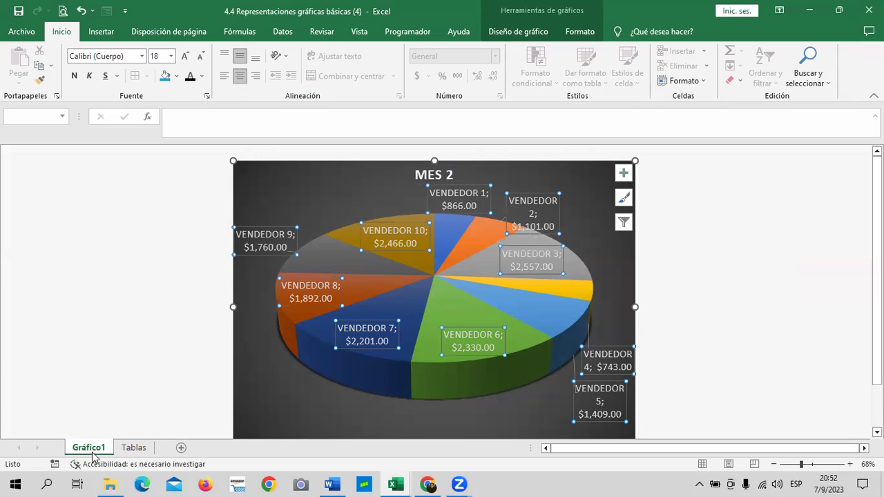
pyautogui.click(133, 449)
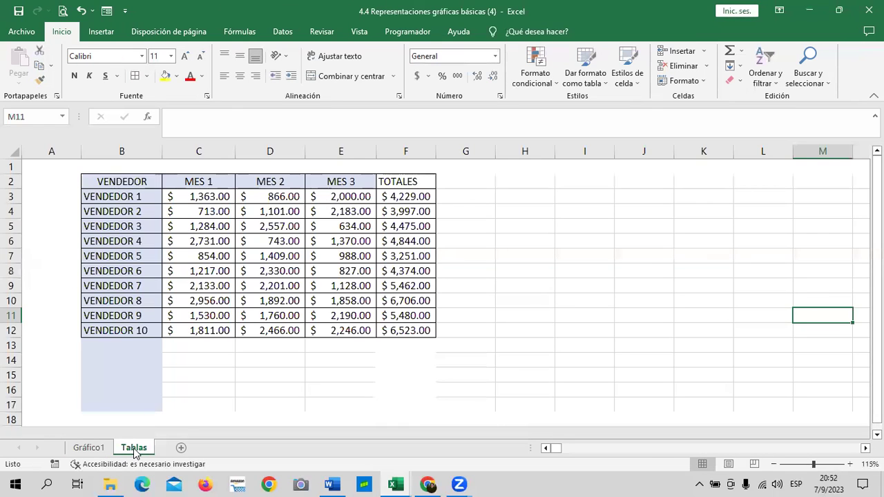
pyautogui.click(269, 196)
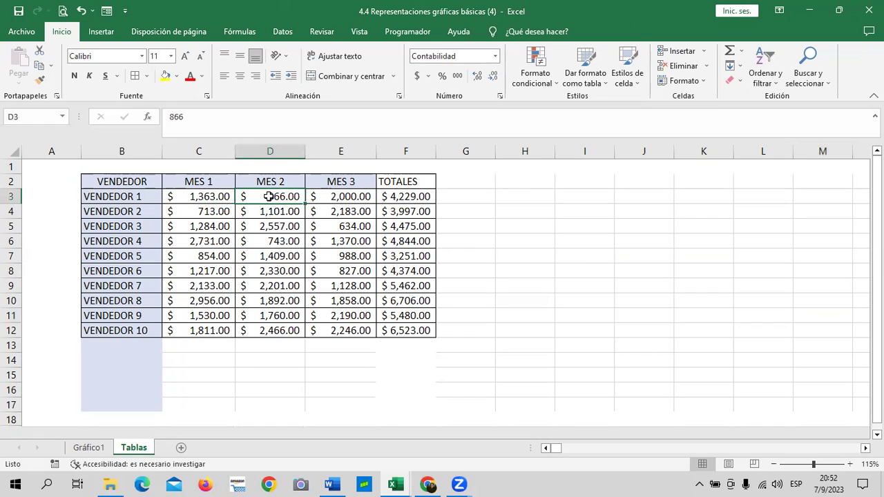
pyautogui.click(95, 453)
pyautogui.scroll(-2, 458, 393)
pyautogui.scroll(-1, 458, 394)
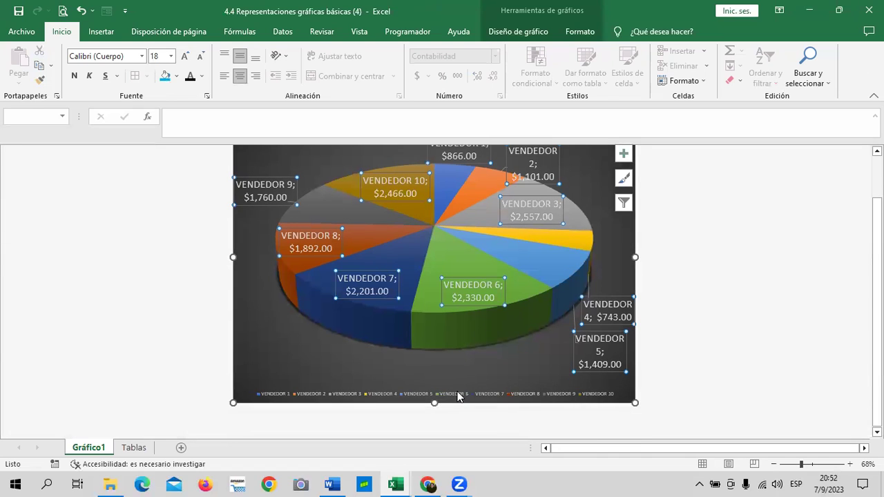
pyautogui.scroll(2, 458, 396)
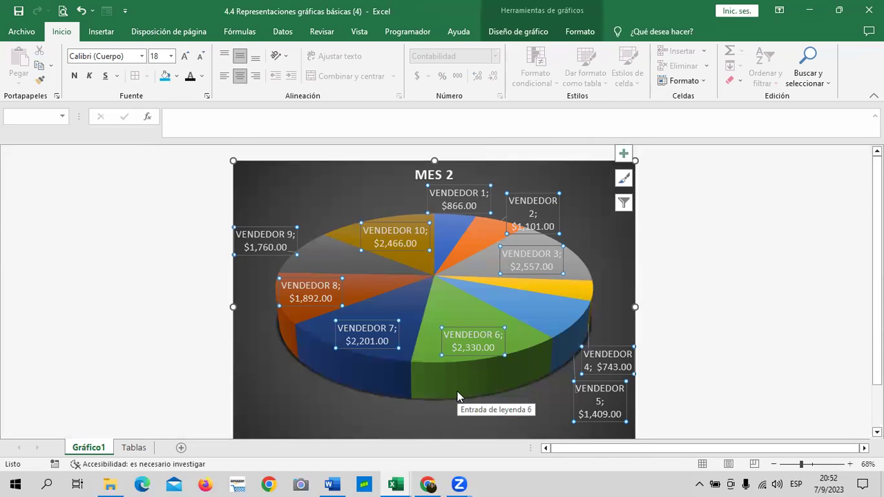
# Apply the second, light chart style with boxed outside labels after previewing several styles
pyautogui.click(539, 35)
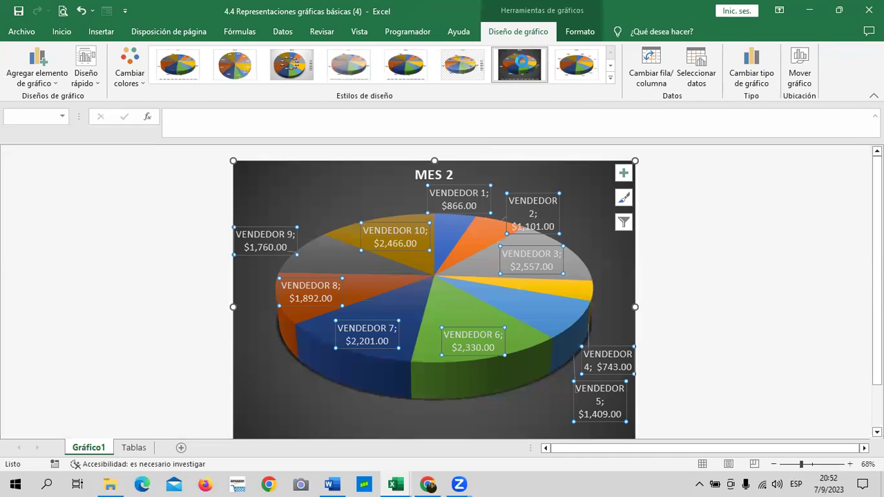
pyautogui.click(523, 66)
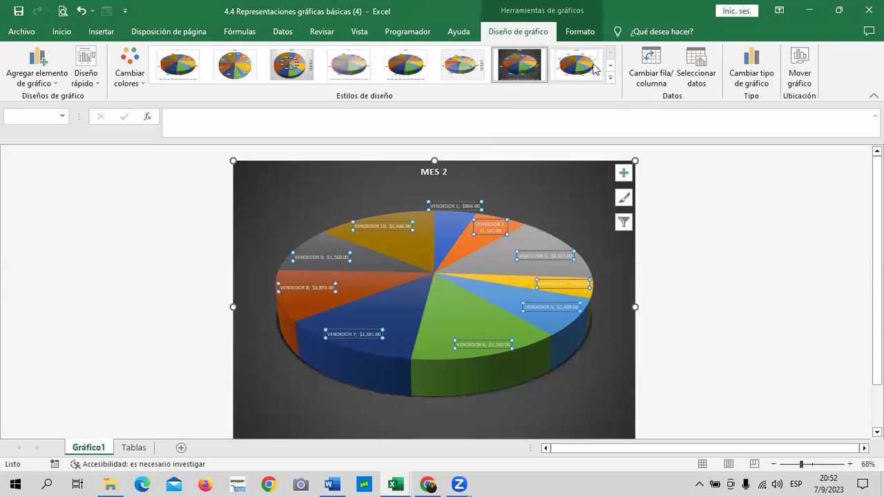
pyautogui.click(576, 67)
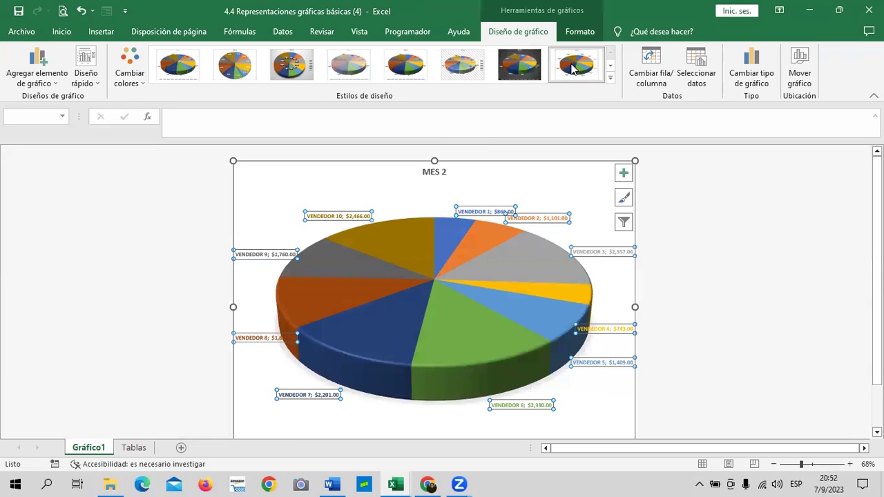
pyautogui.click(302, 64)
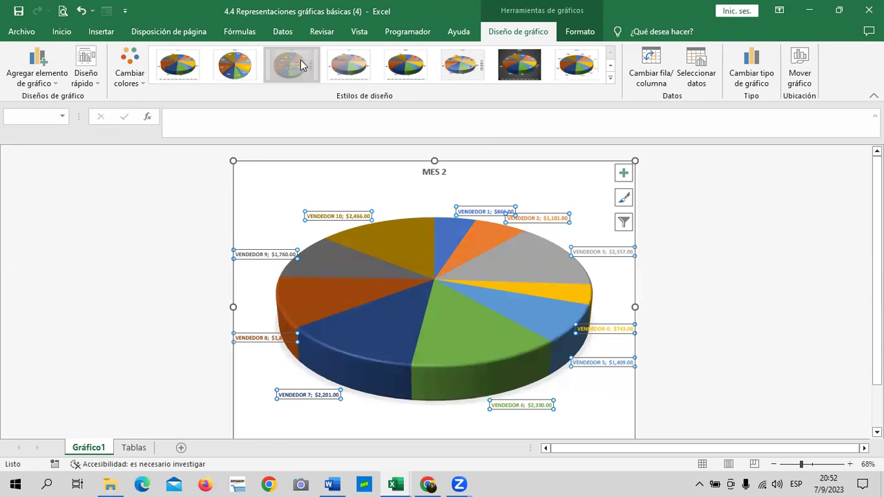
pyautogui.click(243, 62)
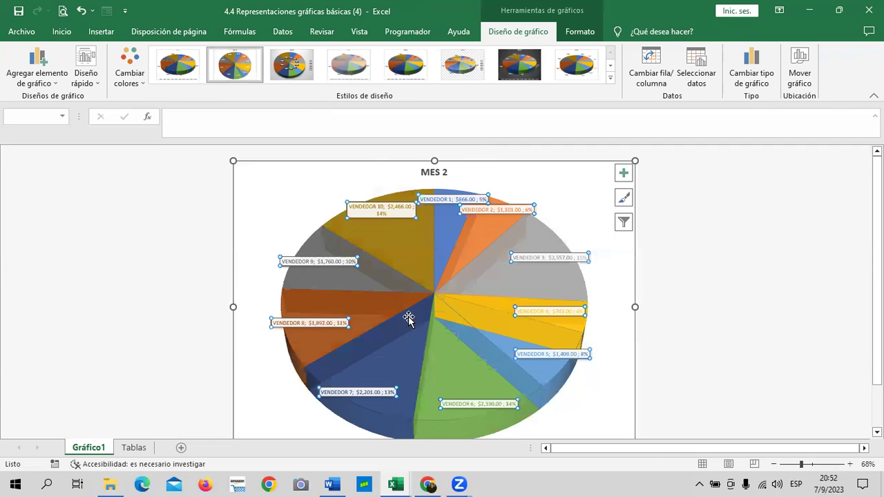
# Explode the pie slices apart, then reduce the separation so the pie grows
pyautogui.click(436, 339)
pyautogui.moveTo(438, 342)
pyautogui.mouseDown()
pyautogui.moveTo(411, 248)
pyautogui.moveTo(383, 265)
pyautogui.mouseUp()
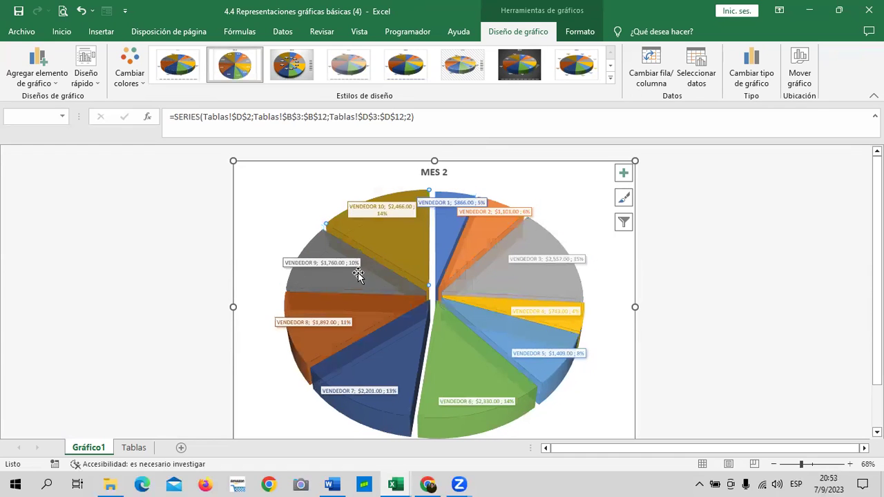
pyautogui.click(352, 321)
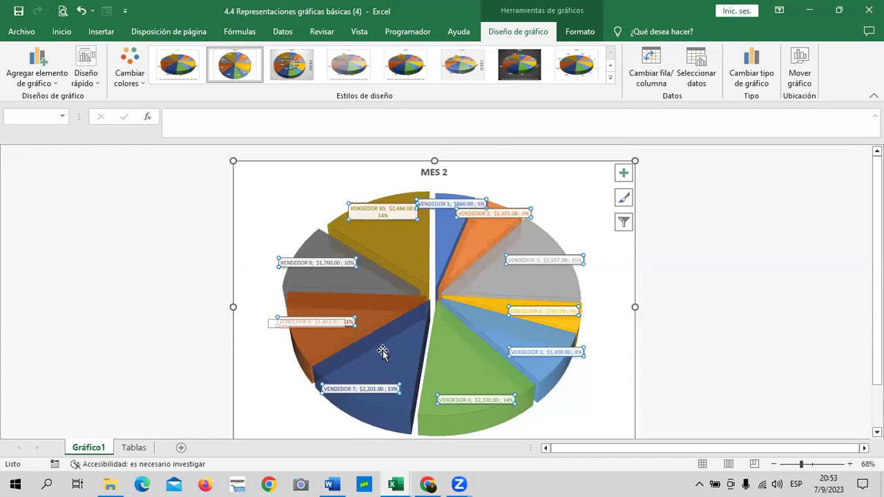
pyautogui.moveTo(383, 352)
pyautogui.mouseDown()
pyautogui.moveTo(456, 359)
pyautogui.moveTo(501, 346)
pyautogui.mouseUp()
pyautogui.click(614, 359)
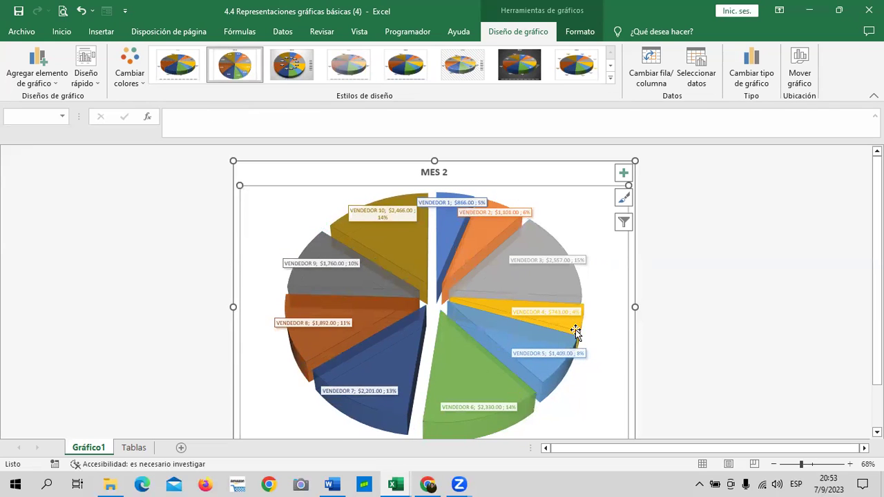
pyautogui.moveTo(575, 332); pyautogui.dragTo(573, 306)
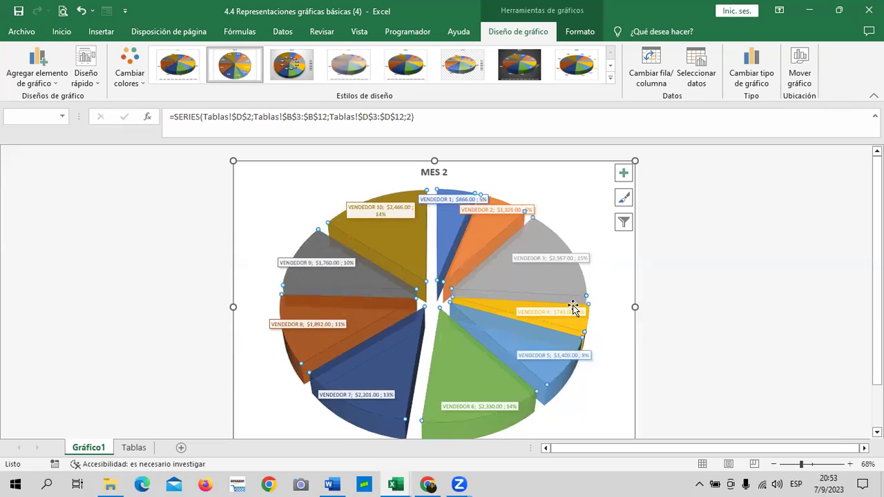
pyautogui.scroll(-1, 572, 306)
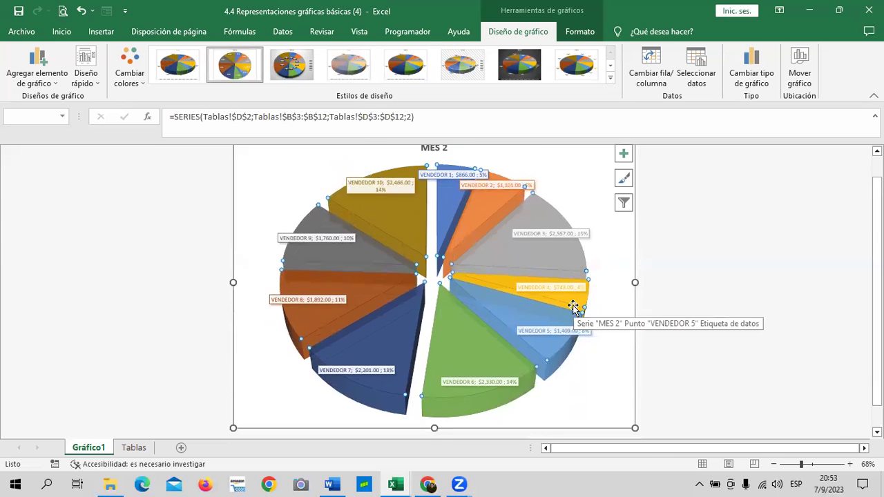
pyautogui.click(97, 76)
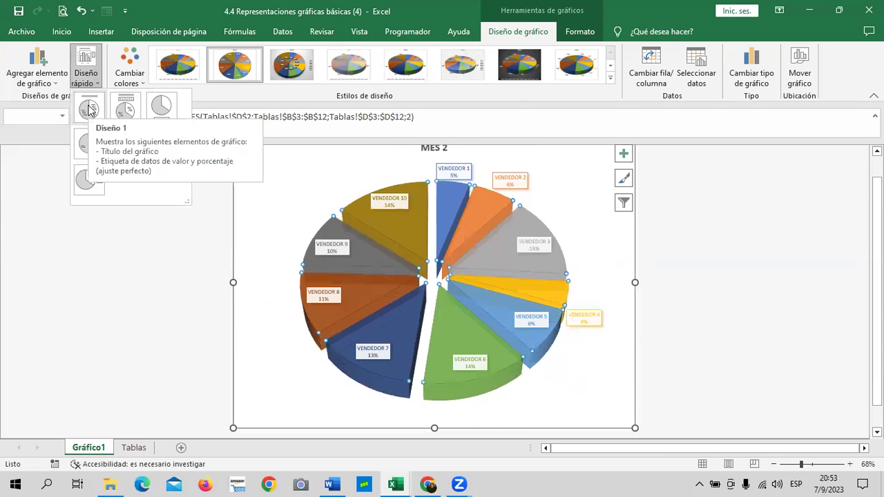
# Apply Layout 1 with vendor-and-percentage labels and enlarge them to 16 pt
pyautogui.click(89, 109)
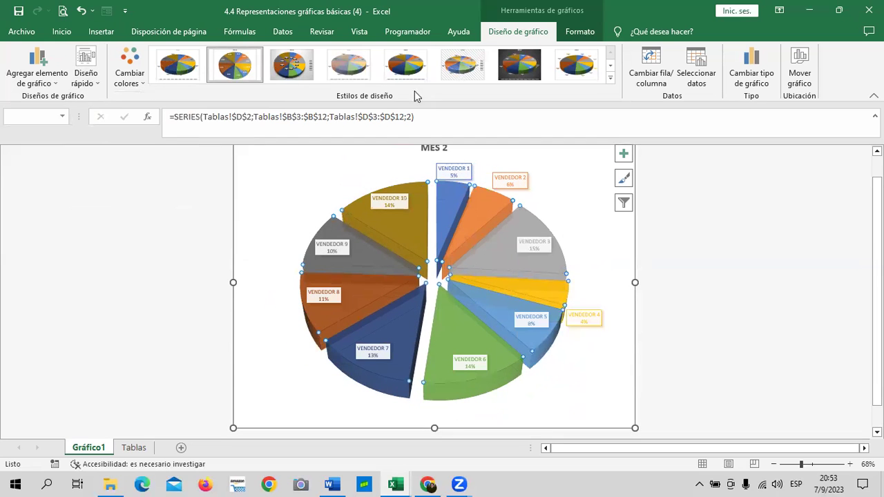
pyautogui.click(529, 179)
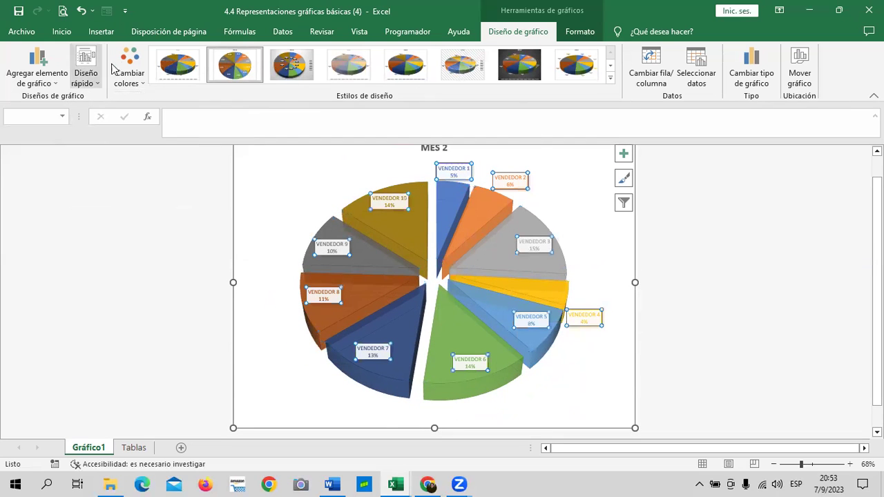
pyautogui.click(62, 32)
pyautogui.click(185, 57)
pyautogui.click(185, 57)
pyautogui.click(185, 57)
pyautogui.click(185, 56)
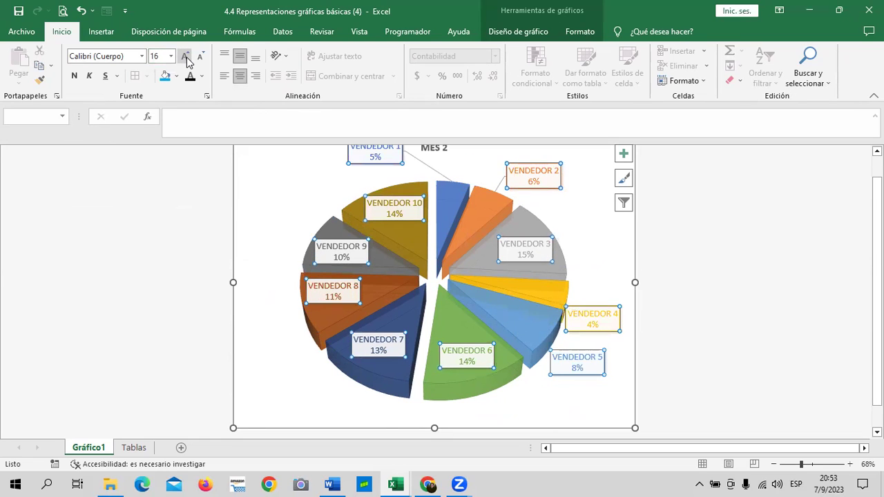
# Move the VENDEDOR 9, 8, 7, 6, 3, 1 and 10 labels outside their slices
pyautogui.click(331, 246)
pyautogui.moveTo(331, 246); pyautogui.dragTo(283, 226)
pyautogui.moveTo(319, 297); pyautogui.dragTo(273, 303)
pyautogui.moveTo(366, 356); pyautogui.dragTo(345, 402)
pyautogui.moveTo(470, 352); pyautogui.dragTo(504, 404)
pyautogui.moveTo(529, 249); pyautogui.dragTo(596, 244)
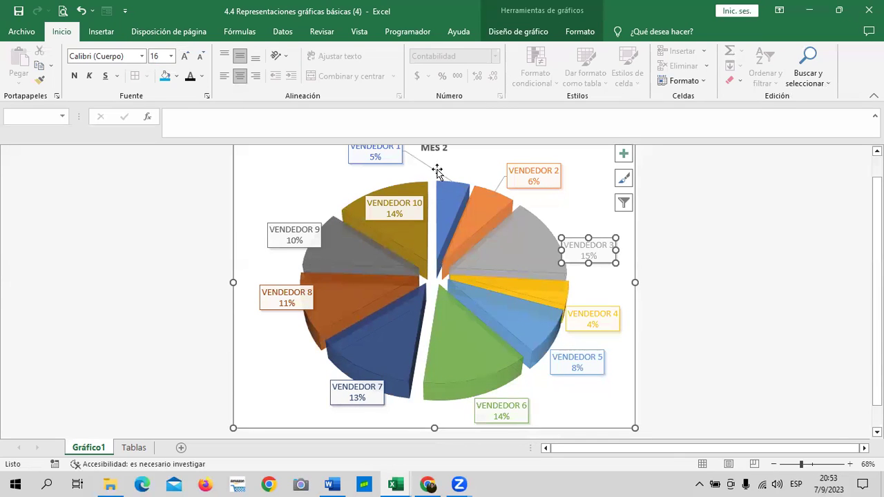
pyautogui.click(384, 158)
pyautogui.moveTo(384, 158); pyautogui.dragTo(408, 169)
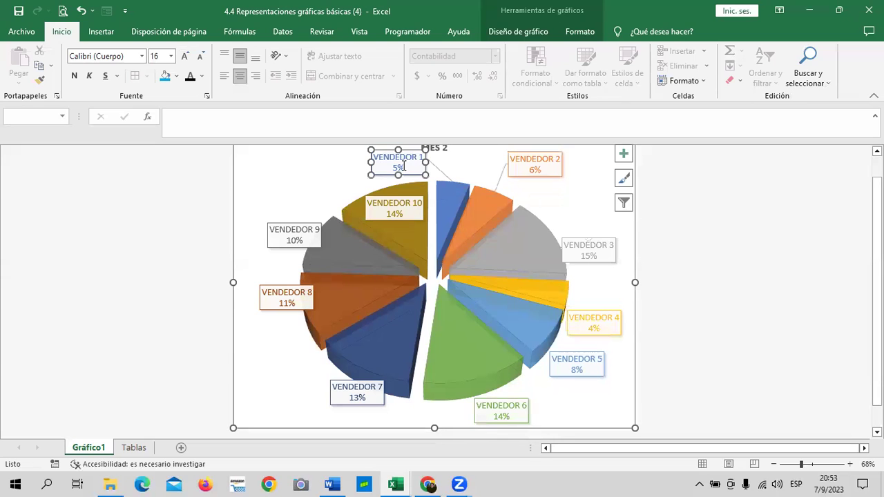
pyautogui.moveTo(396, 210); pyautogui.dragTo(344, 185)
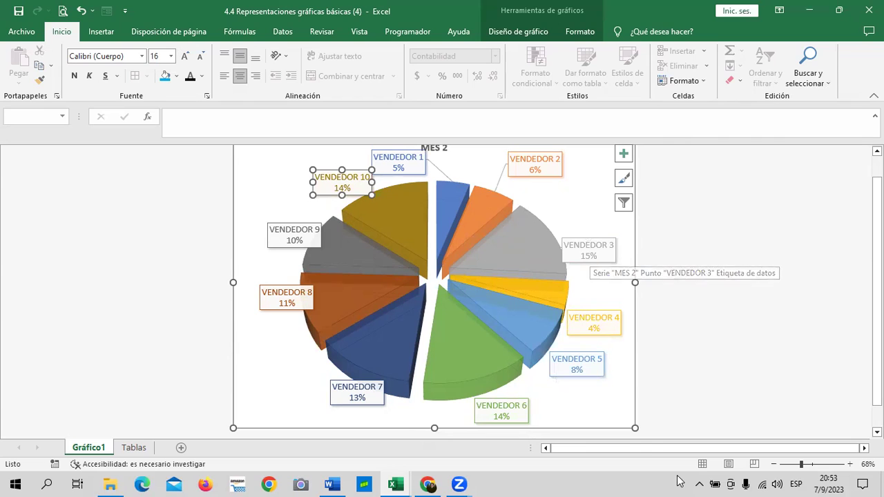
pyautogui.click(634, 428)
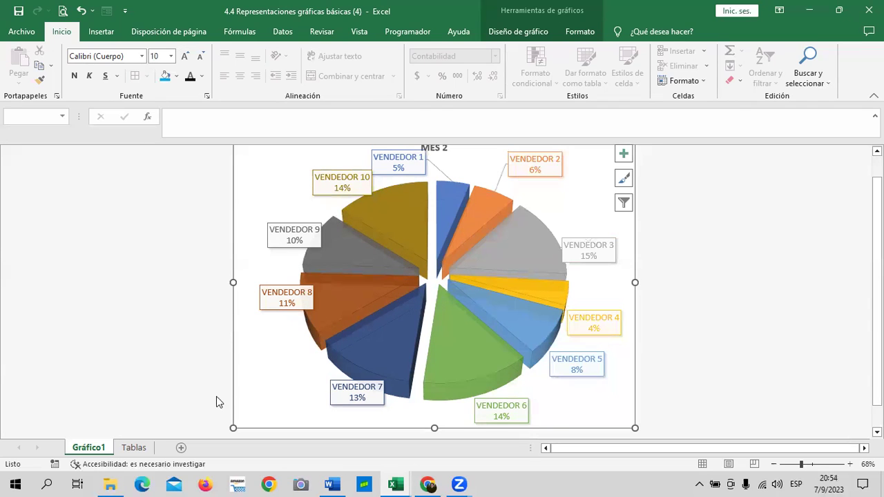
# On Tablas, insert a 3D pie of MES 1 right of the table, then return to Gráfico1
pyautogui.click(700, 276)
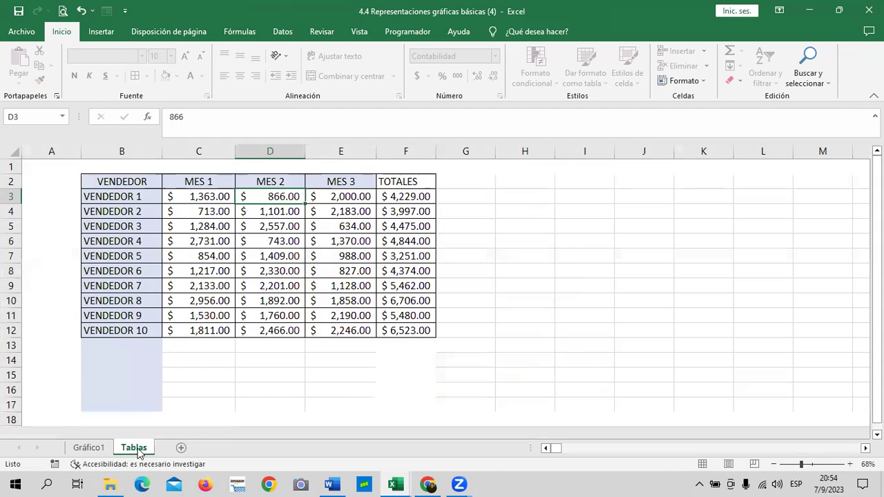
pyautogui.click(137, 450)
pyautogui.click(262, 231)
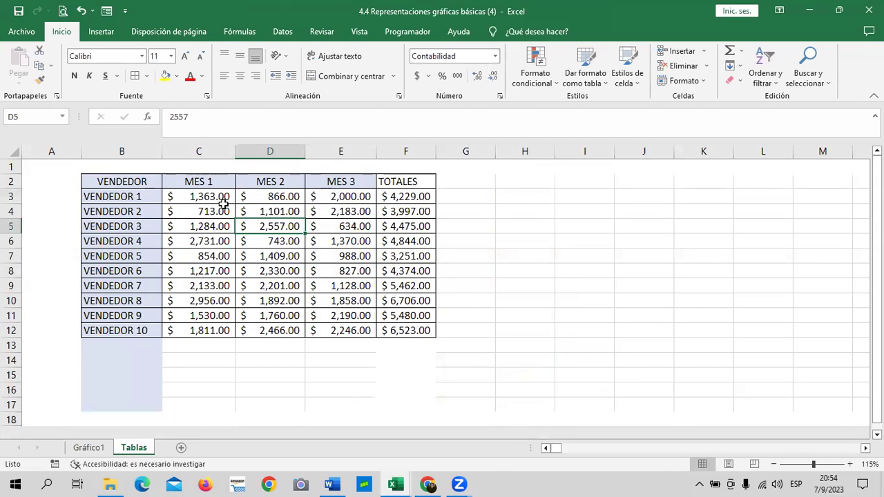
pyautogui.click(216, 196)
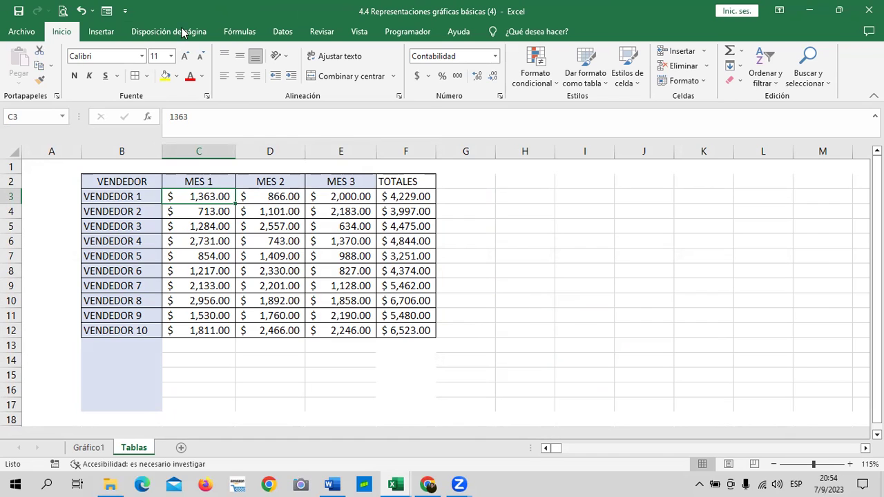
pyautogui.click(110, 33)
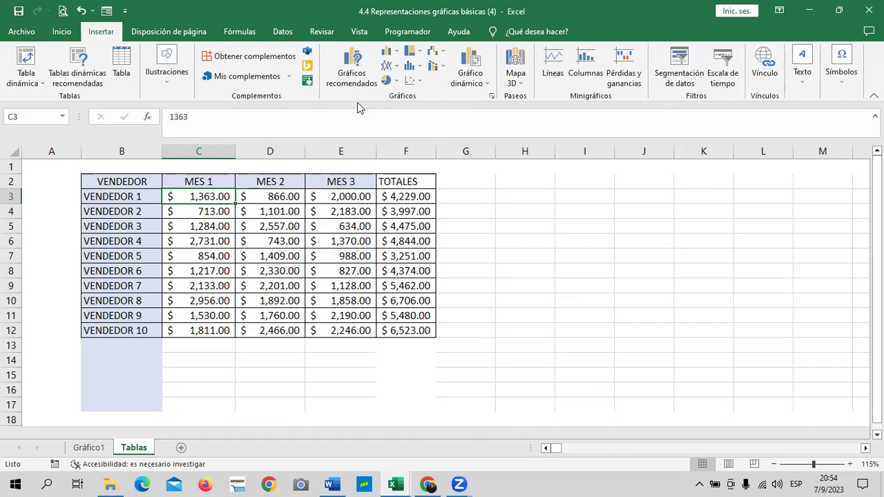
pyautogui.click(391, 82)
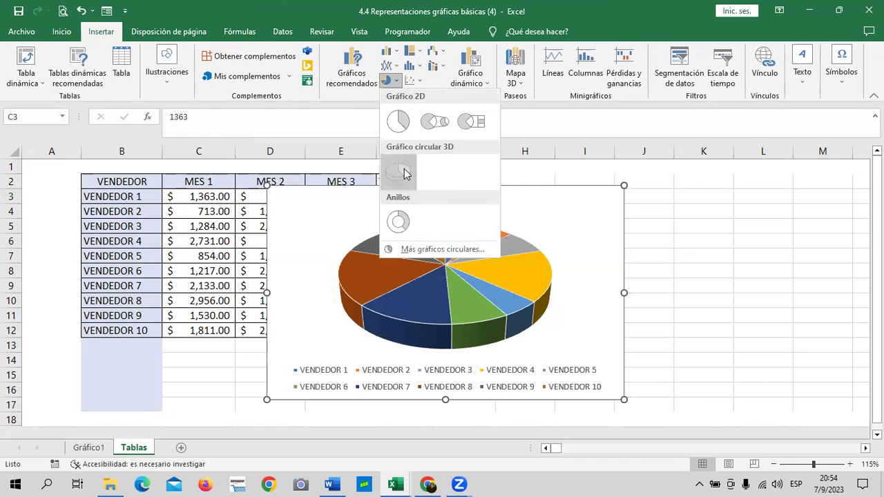
pyautogui.click(398, 172)
pyautogui.moveTo(558, 188); pyautogui.dragTo(770, 182)
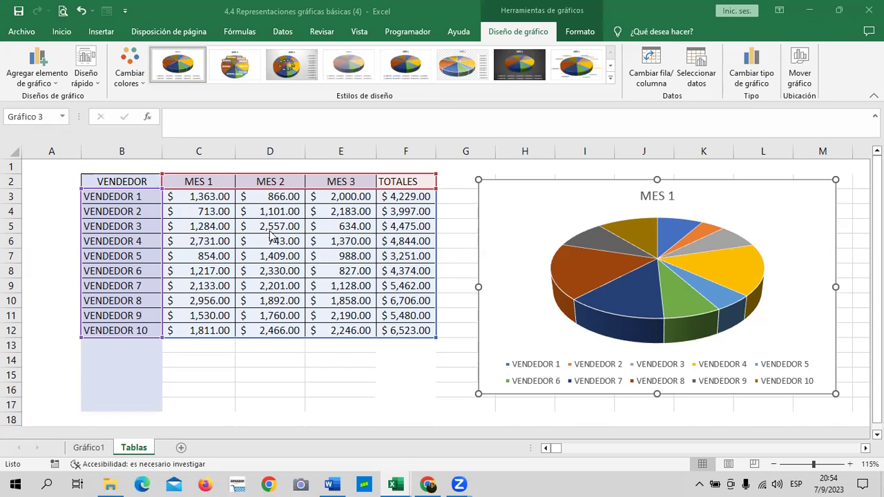
pyautogui.click(180, 416)
pyautogui.click(86, 448)
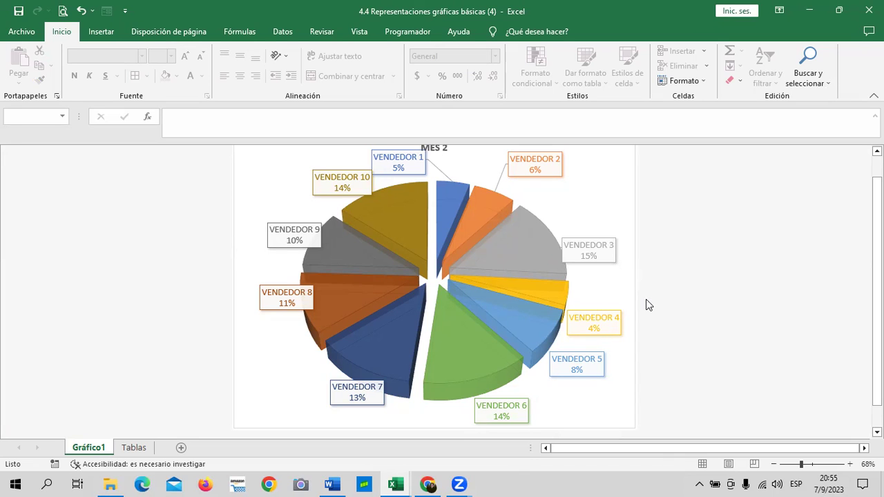
# On the Tablas sheet, rename the B2 header from VENDEDOR to COMIDAS
pyautogui.click(134, 448)
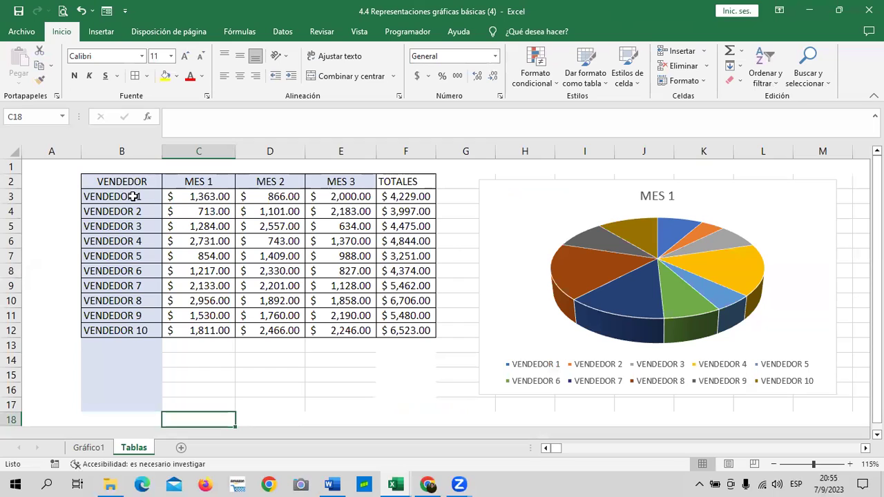
pyautogui.click(133, 197)
pyautogui.click(140, 181)
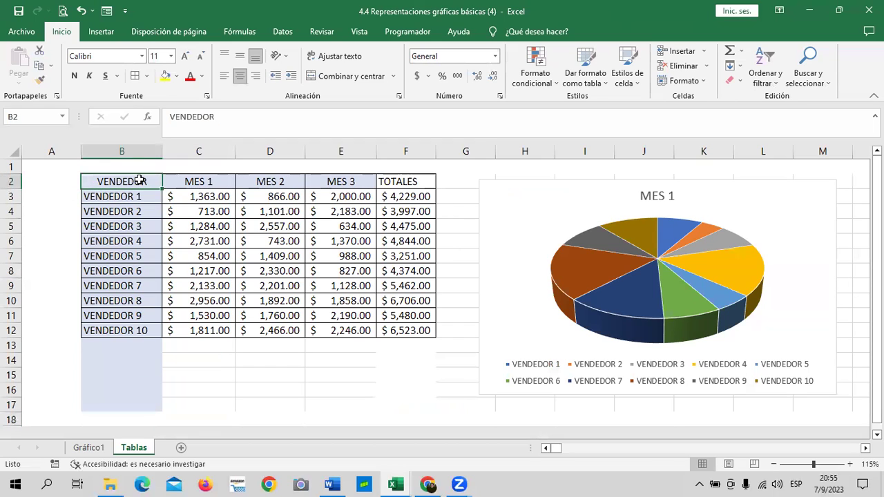
pyautogui.write('COMID')
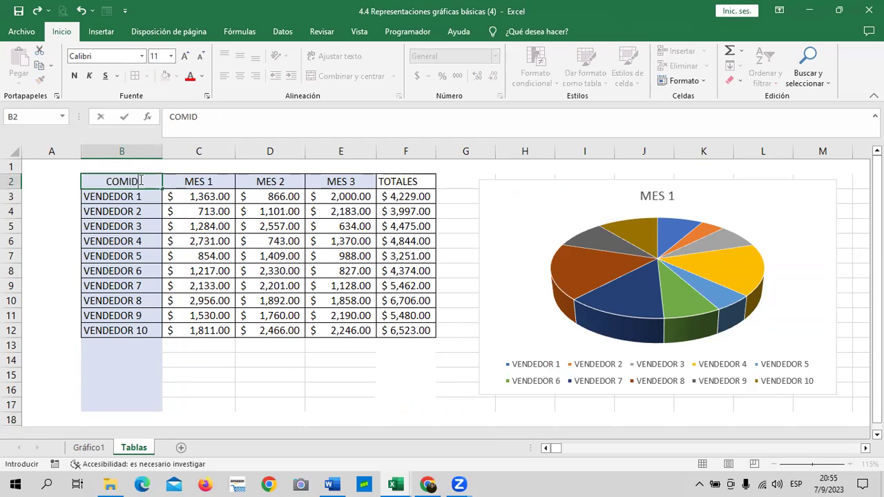
pyautogui.press('capslock')
pyautogui.write('as')
pyautogui.press('BackSpace')
pyautogui.press('capslock')
pyautogui.press('BackSpace')
pyautogui.write('AS')
# Enter ENSALADAS, COMIDA RAPIDA, POSTRES and SOPAS in B3:B6
pyautogui.click(132, 196)
pyautogui.write('ENSALADA')
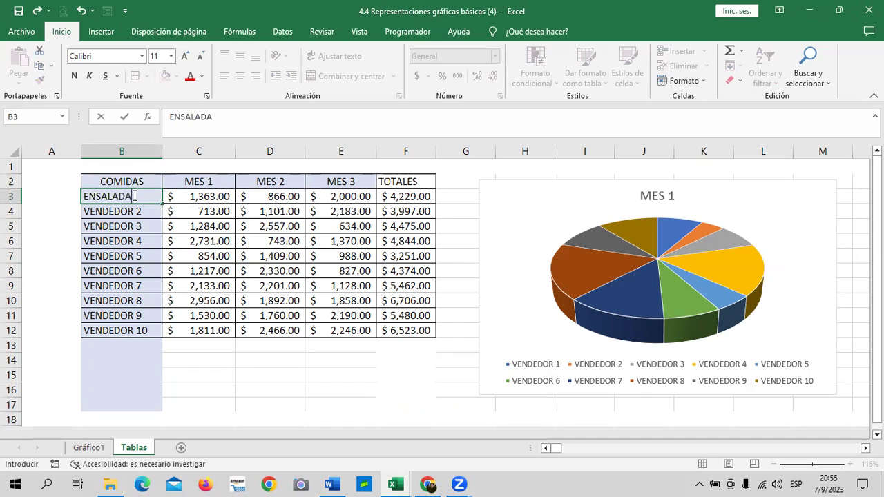
pyautogui.press('Return')
pyautogui.write('COMIDA RAPIDA')
pyautogui.press('Return')
pyautogui.write('POSTRES')
pyautogui.press('Return')
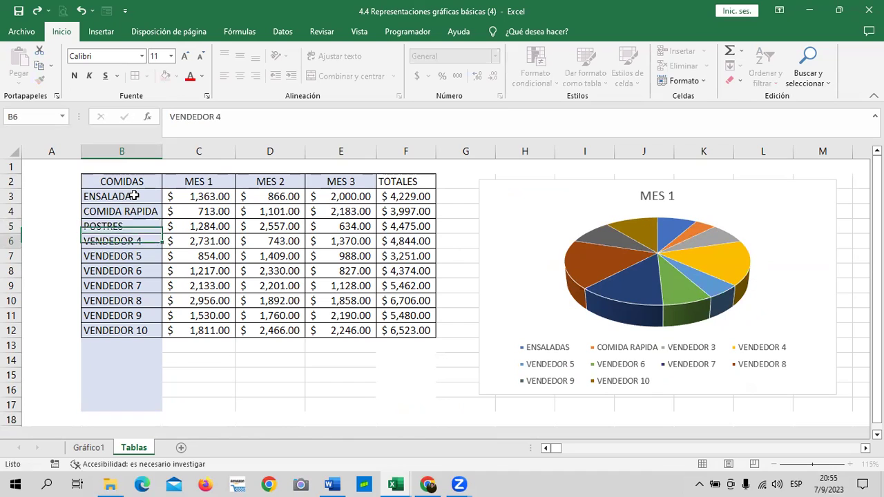
pyautogui.write('SOPAS')
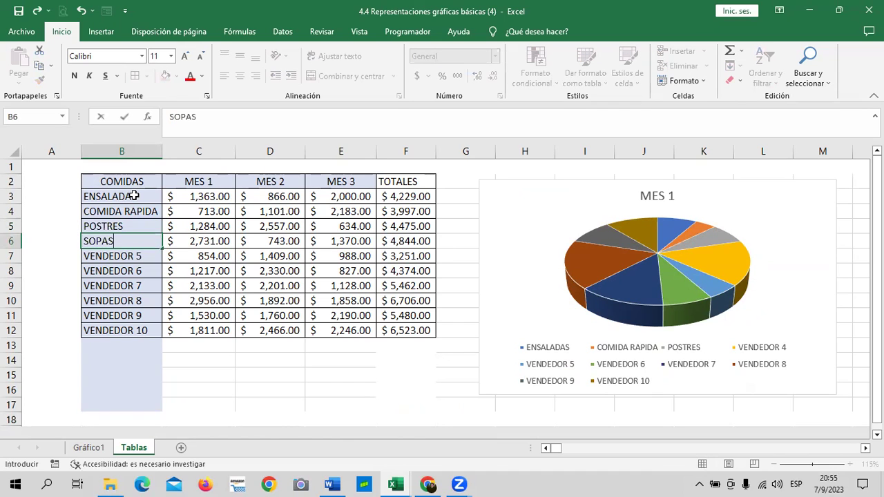
pyautogui.press('Return')
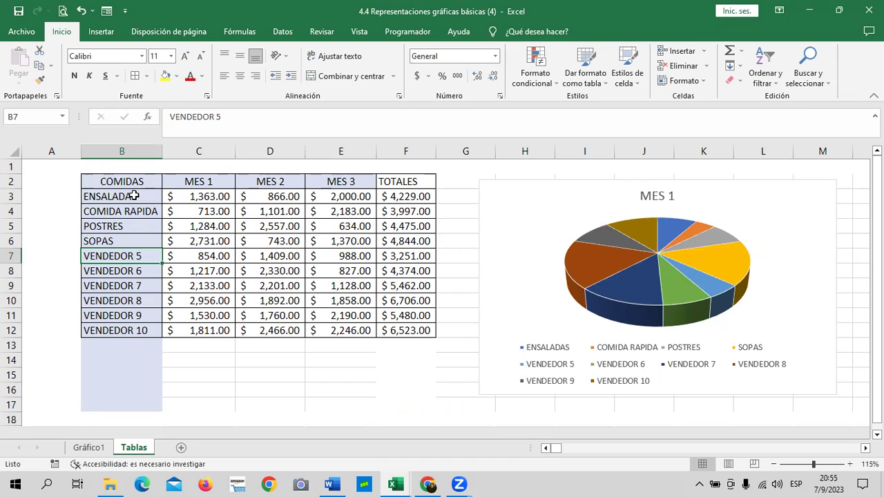
# Enter DESAYUNOS, TIPICOS and CENAS in B7:B9, then clear rows B10:F12
pyautogui.write('DESAYUNOS')
pyautogui.press('Return')
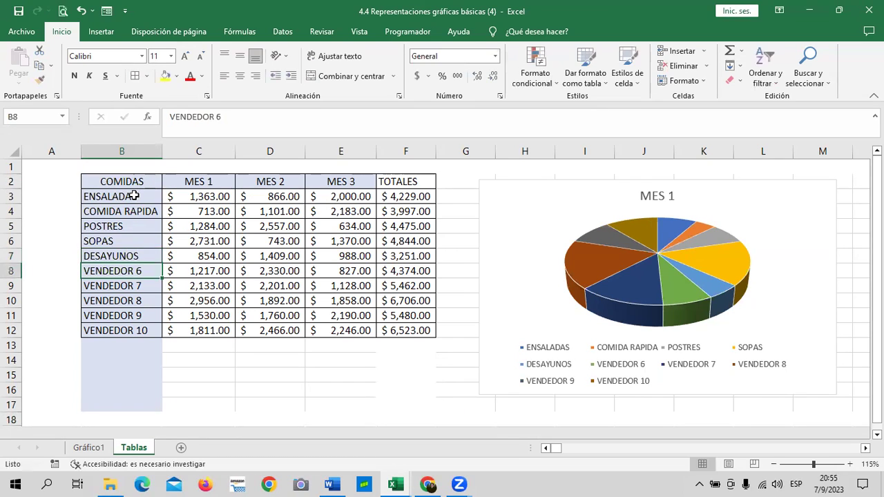
pyautogui.write('TIPICOS')
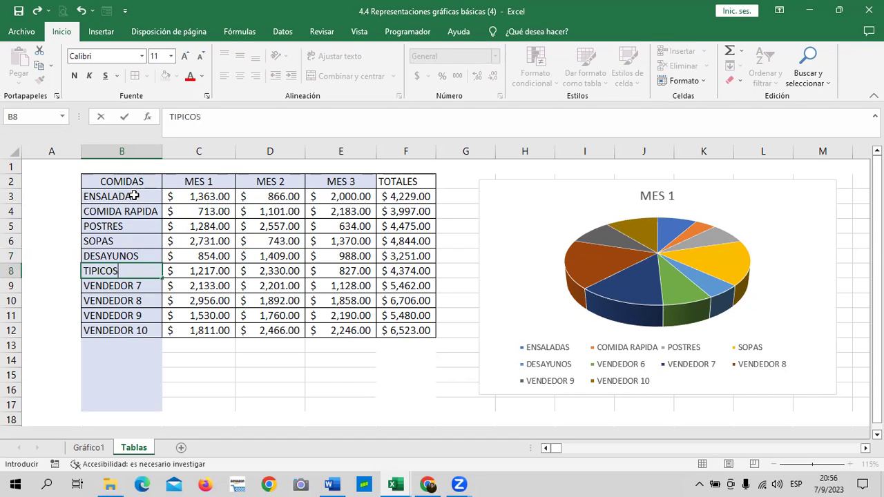
pyautogui.press('Return')
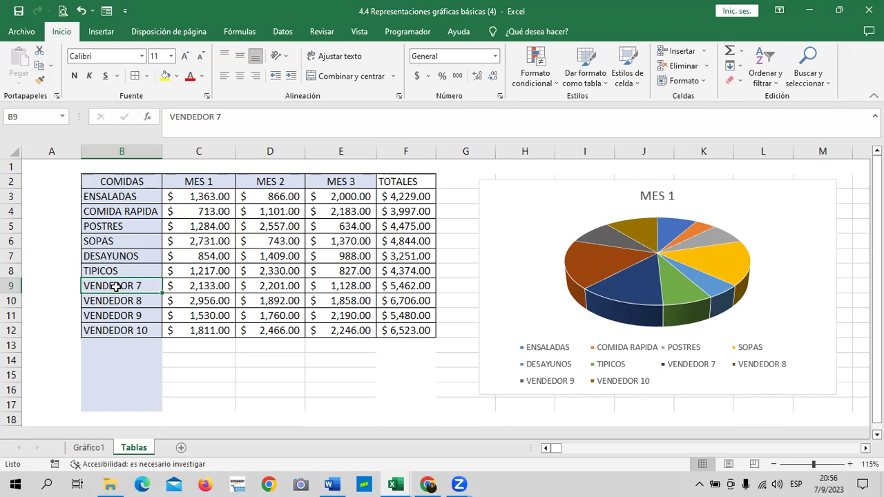
pyautogui.write('CENAS')
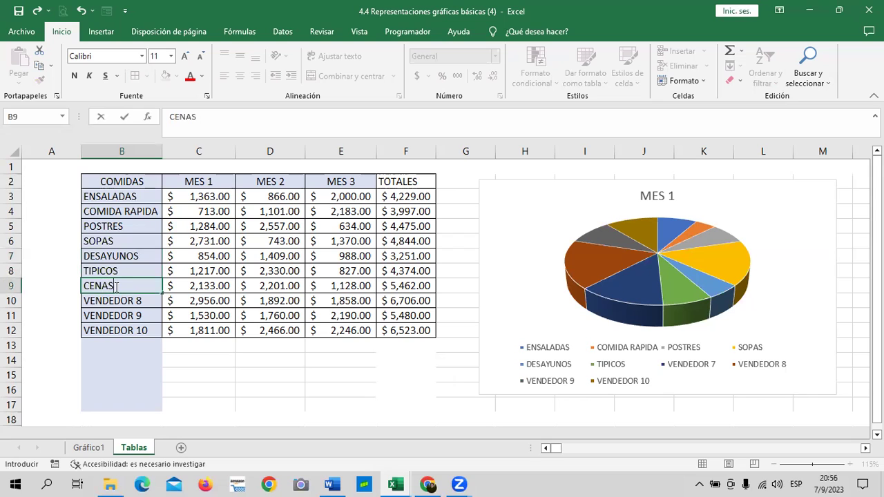
pyautogui.press('Return')
pyautogui.moveTo(131, 304); pyautogui.dragTo(422, 333)
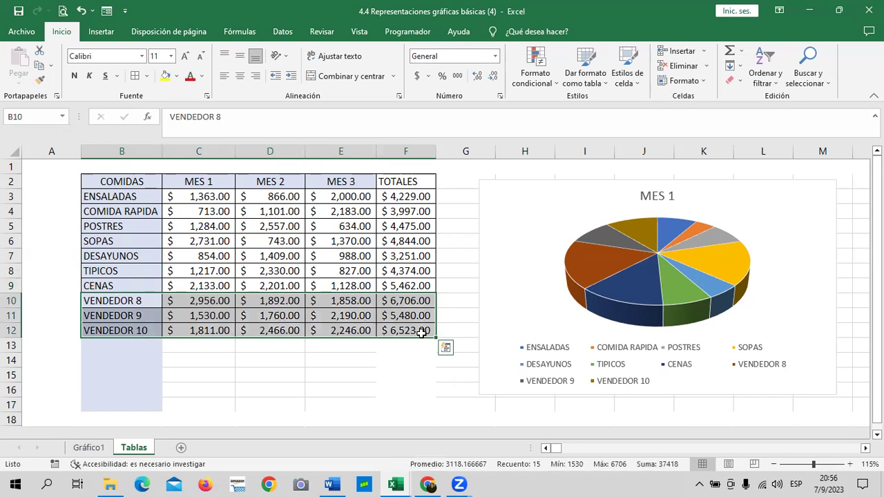
pyautogui.press('Delete')
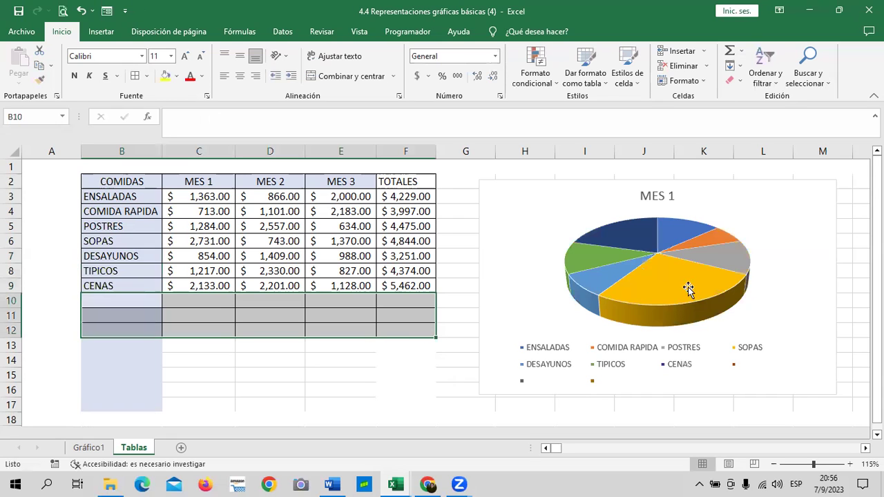
pyautogui.click(88, 448)
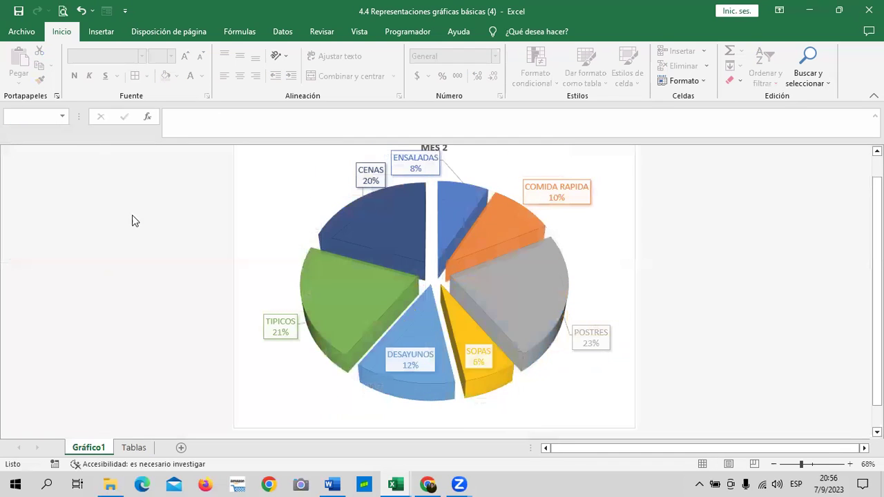
pyautogui.click(609, 221)
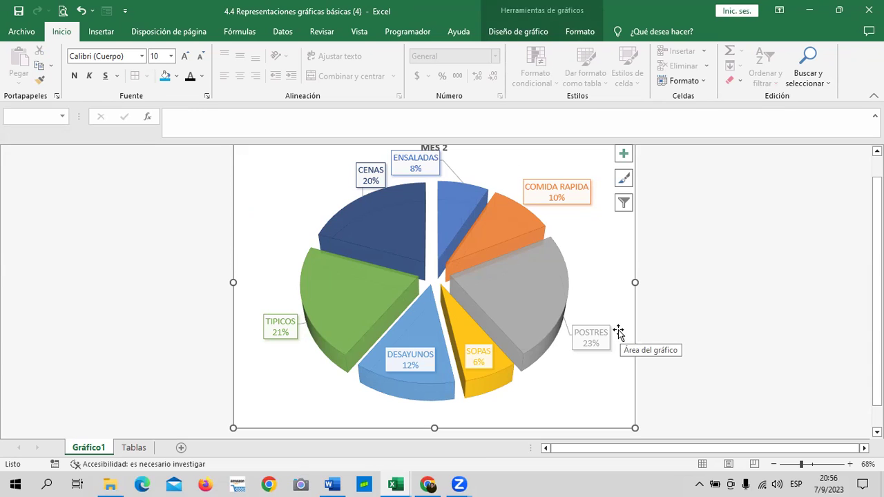
pyautogui.click(430, 163)
pyautogui.click(364, 168)
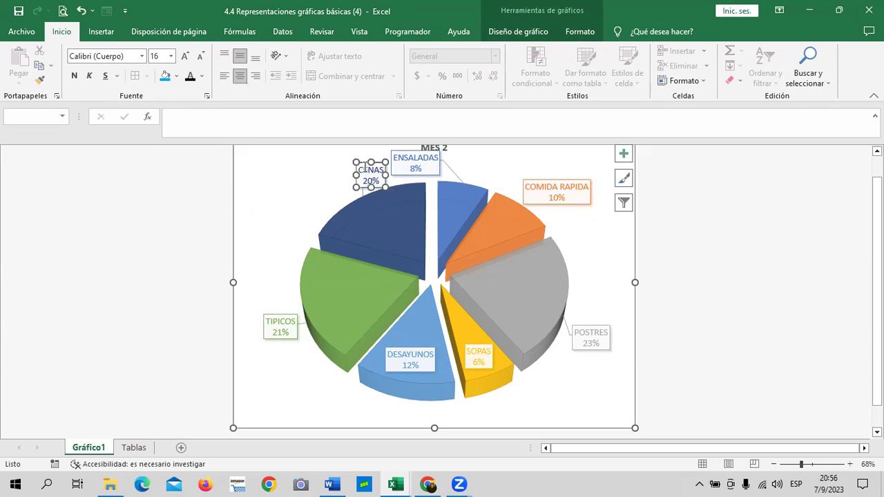
pyautogui.click(278, 325)
pyautogui.click(420, 354)
pyautogui.click(480, 355)
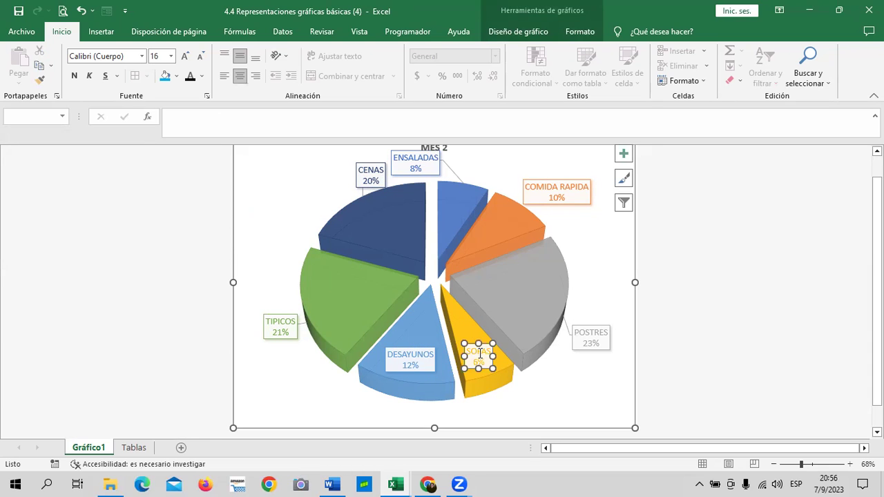
pyautogui.click(603, 337)
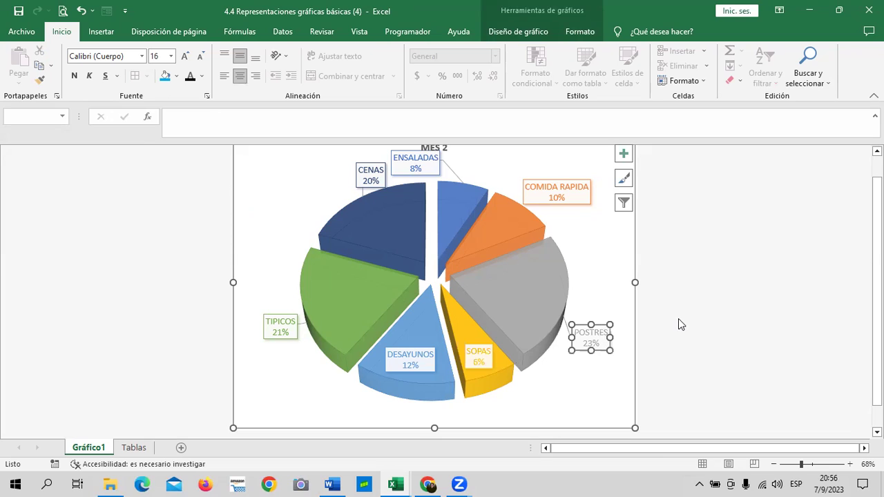
pyautogui.click(561, 196)
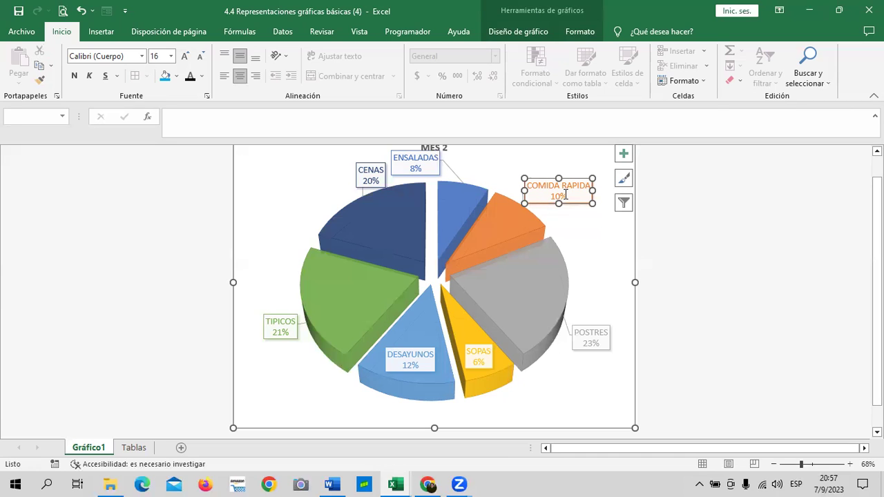
pyautogui.click(131, 449)
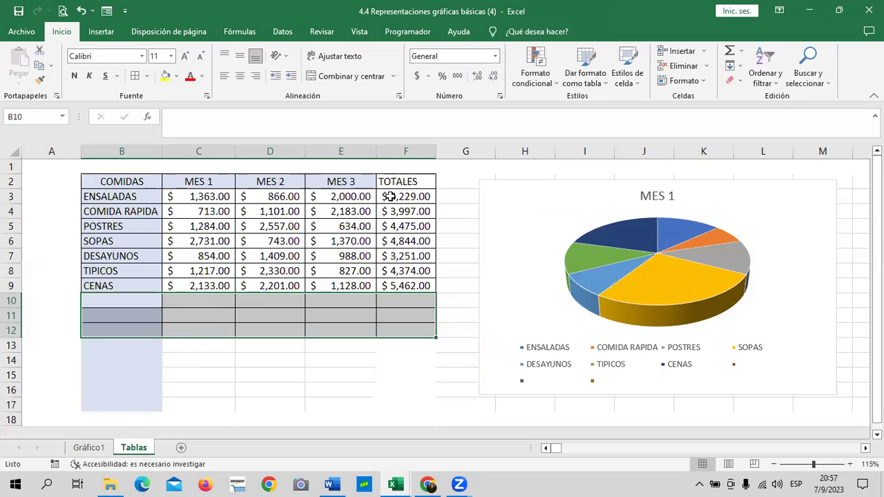
# Check the pie's source ranges B3:B10 and the MES 3 values, then return to Gráfico1
pyautogui.click(482, 306)
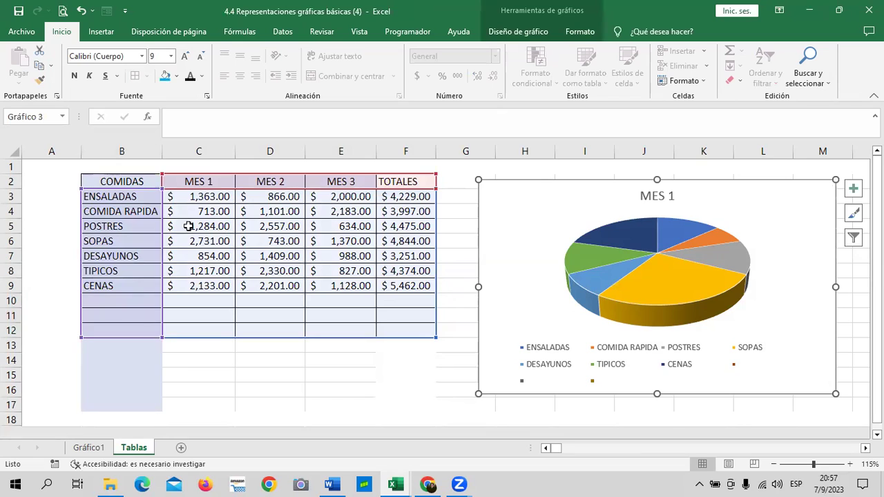
pyautogui.moveTo(132, 197); pyautogui.dragTo(133, 303)
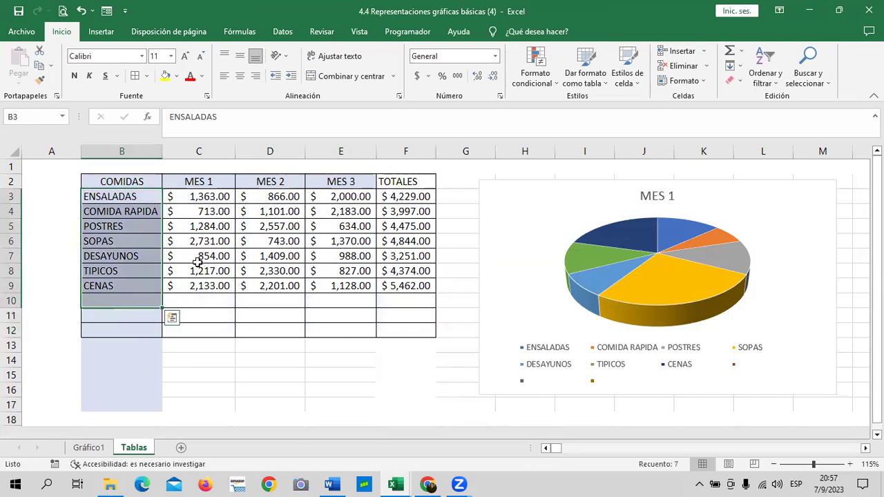
pyautogui.keyDown('ctrl'); pyautogui.moveTo(352, 196); pyautogui.dragTo(351, 288); pyautogui.keyUp('ctrl')
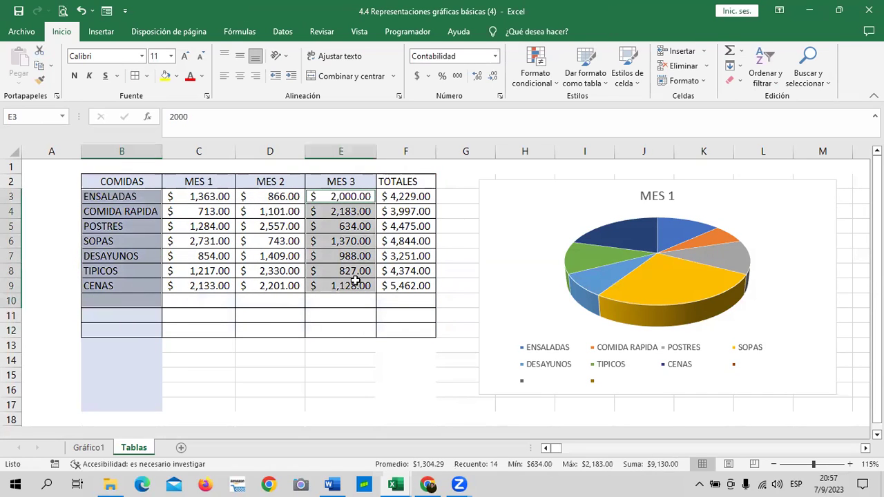
pyautogui.click(343, 329)
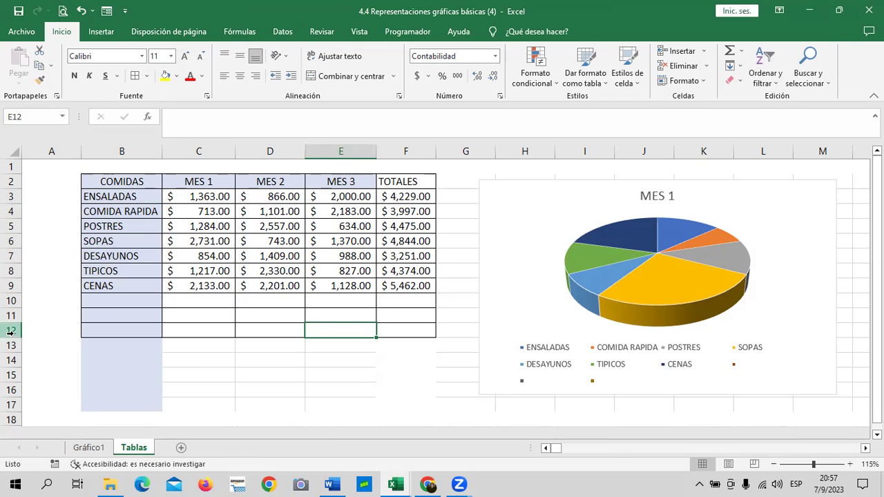
pyautogui.click(90, 449)
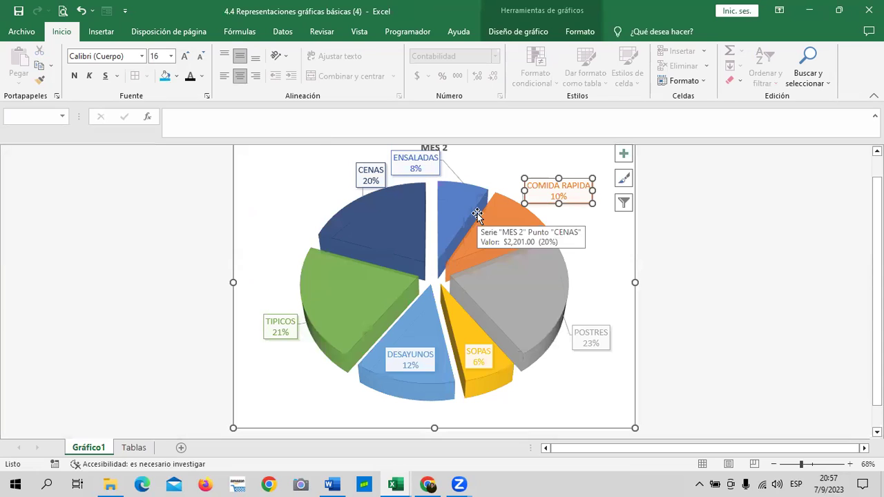
# Drag the exploded MES 2 pie slices inward so the 3D pie is whole
pyautogui.click(616, 287)
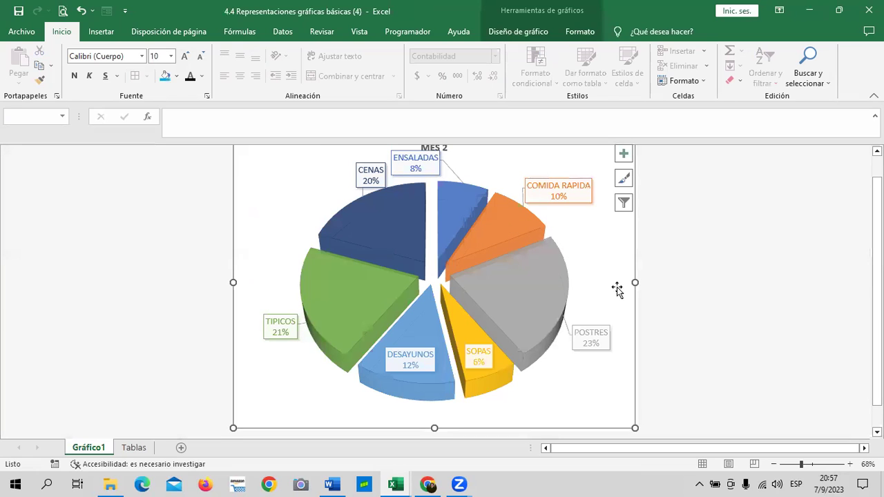
pyautogui.click(559, 286)
pyautogui.moveTo(534, 291); pyautogui.dragTo(348, 311)
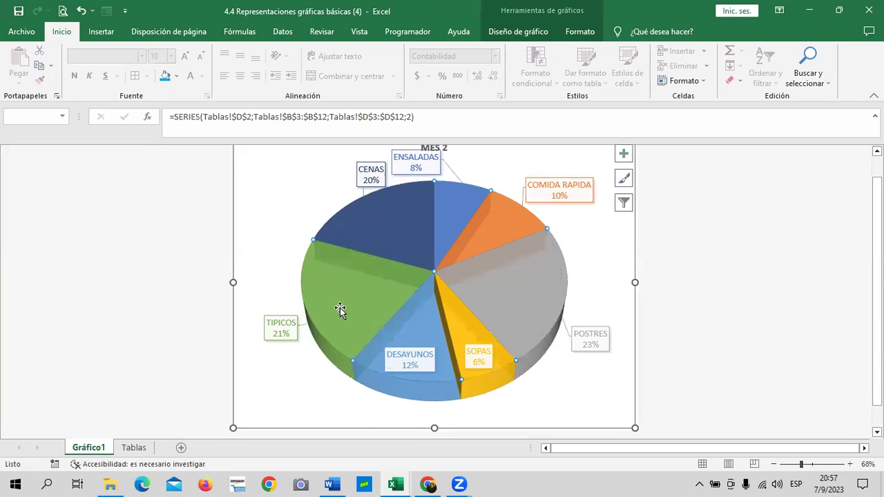
pyautogui.click(592, 253)
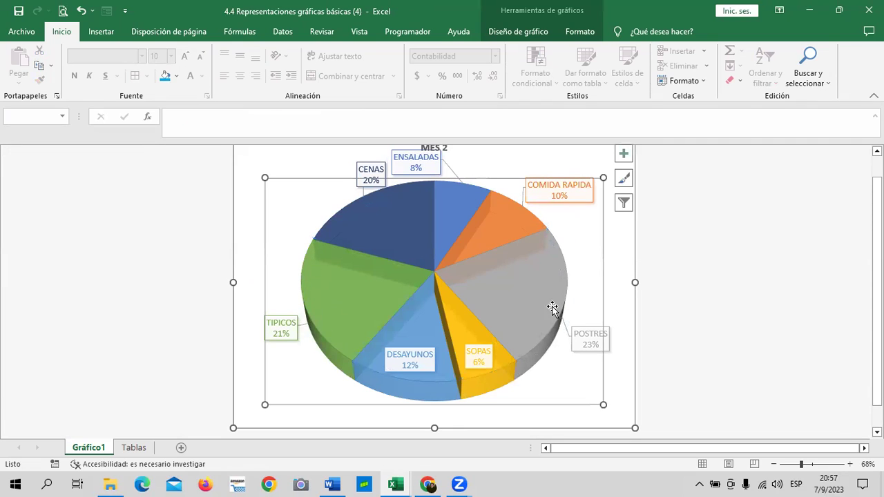
pyautogui.click(473, 321)
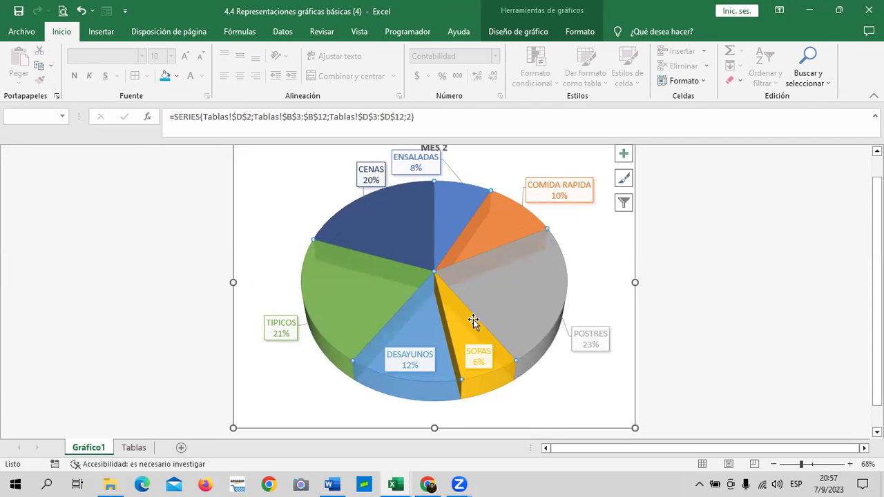
pyautogui.click(609, 273)
pyautogui.click(537, 32)
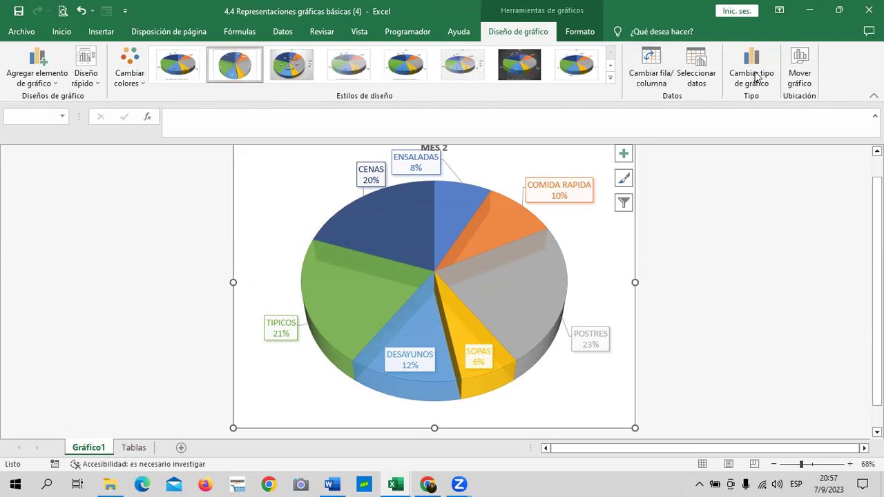
# Switch rows and columns on the MES 2 pie, apply a dark style, and bring Gráficos forward
pyautogui.click(649, 74)
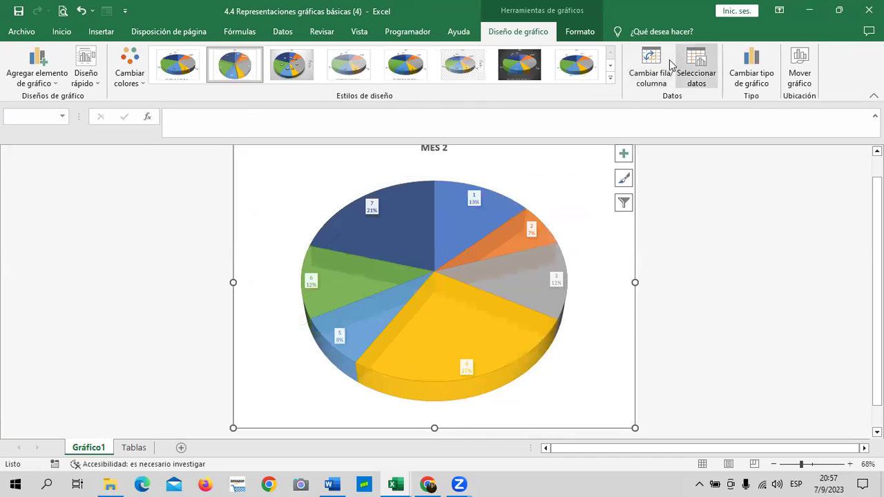
pyautogui.click(653, 74)
pyautogui.click(653, 74)
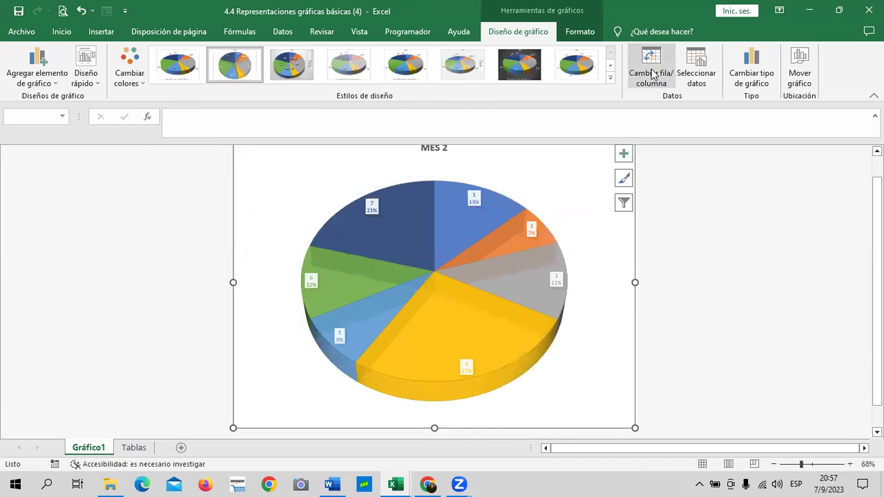
pyautogui.click(515, 64)
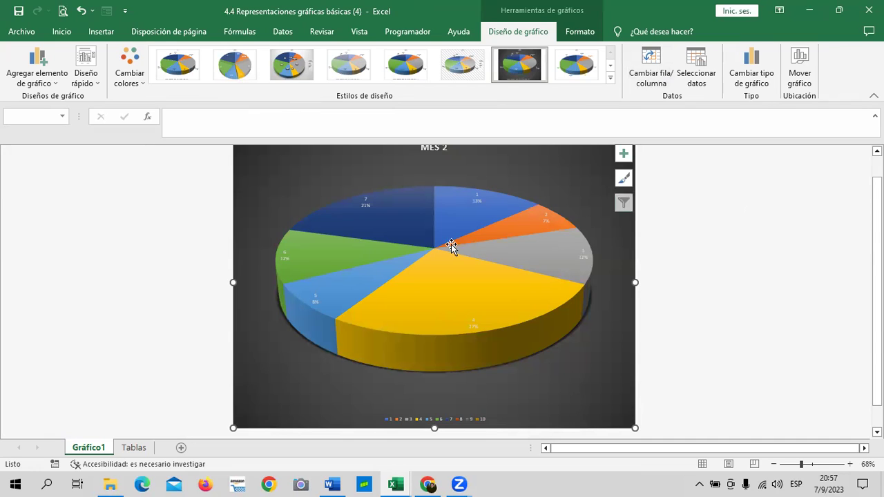
pyautogui.moveTo(395, 485)
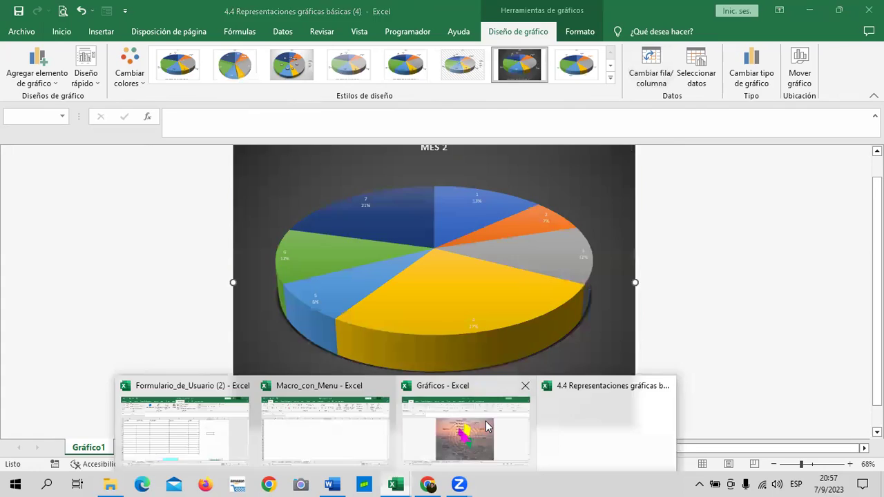
pyautogui.click(483, 427)
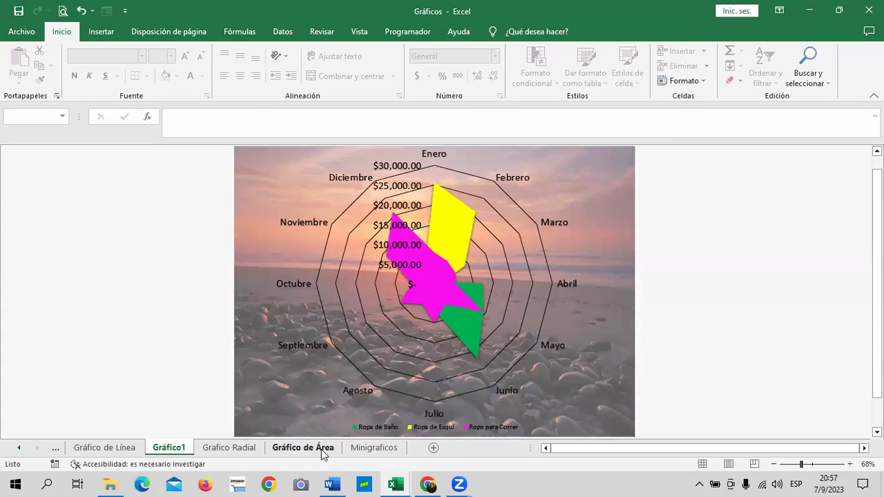
# Insert an Área 3D chart from the MES and Producto 1–3 table on Gráfico de Área
pyautogui.click(323, 450)
pyautogui.click(487, 242)
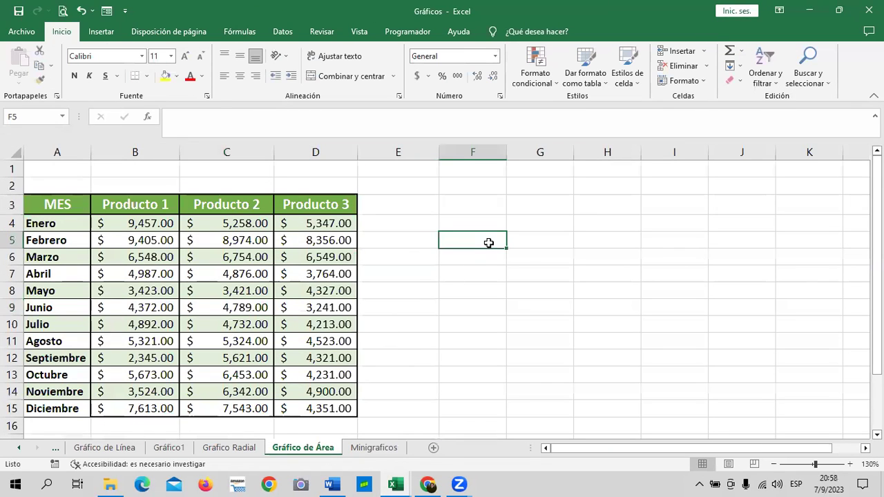
pyautogui.click(114, 36)
pyautogui.click(359, 78)
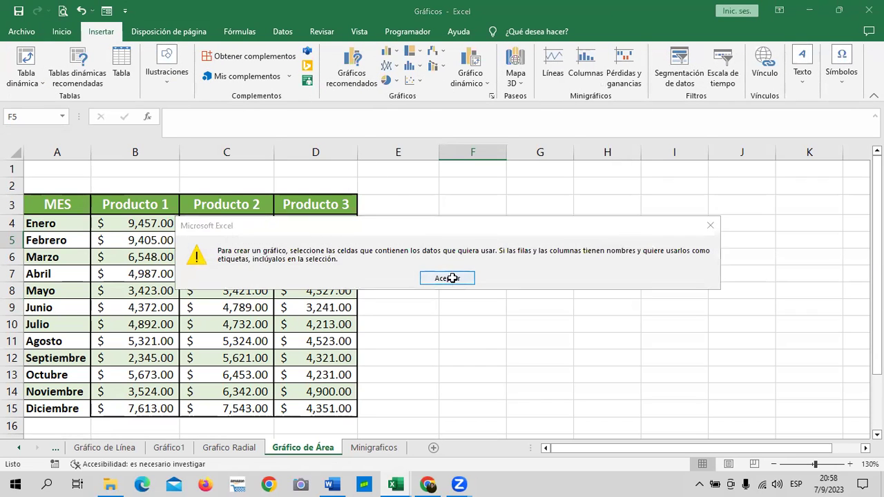
pyautogui.click(449, 278)
pyautogui.click(232, 273)
pyautogui.click(351, 67)
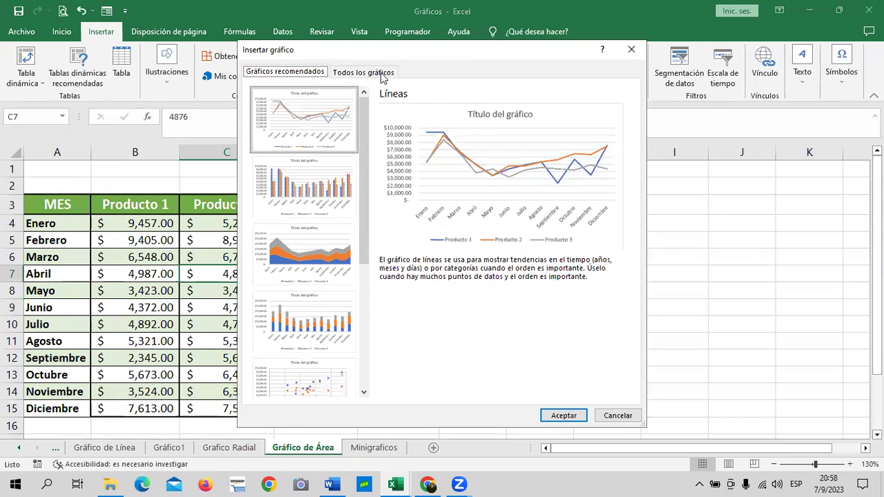
pyautogui.click(381, 73)
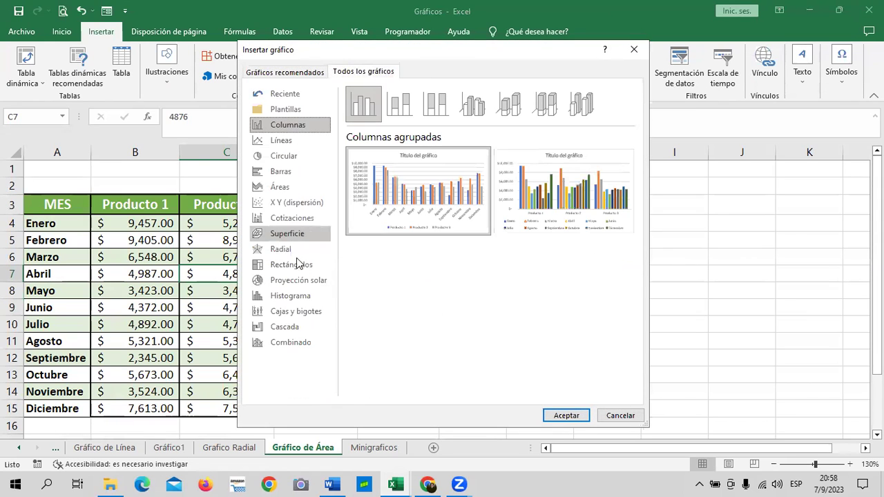
pyautogui.click(288, 190)
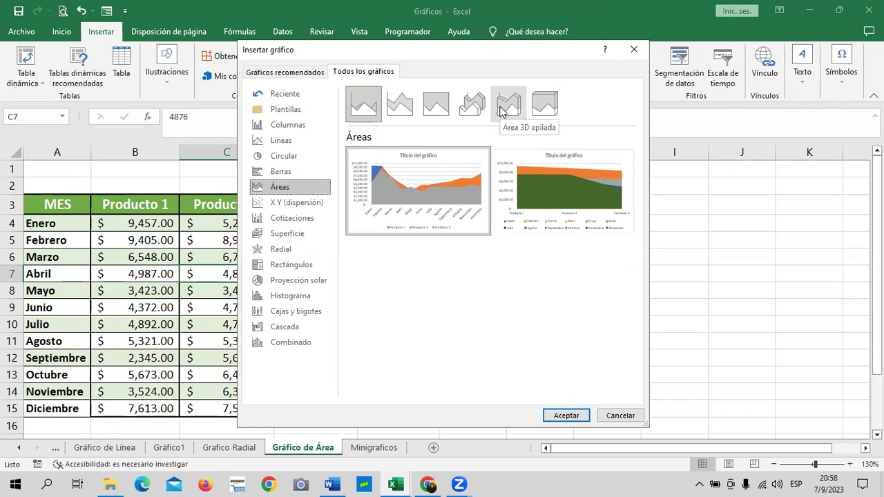
pyautogui.click(474, 107)
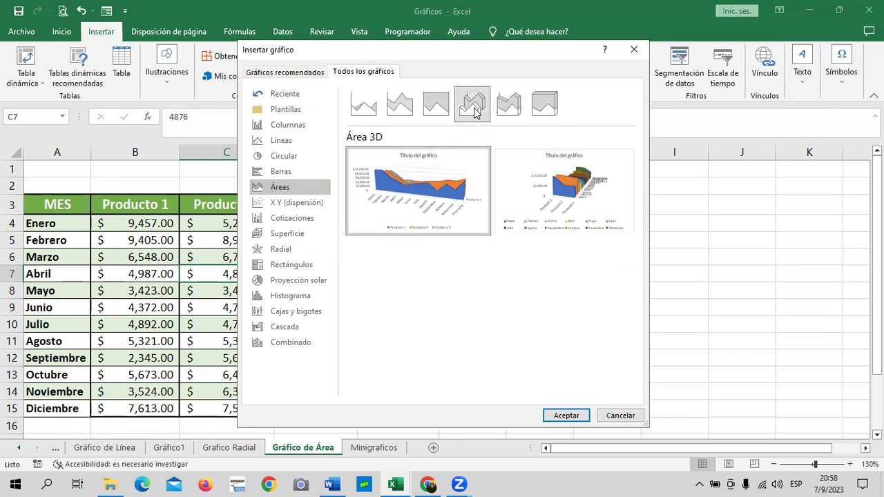
pyautogui.click(565, 416)
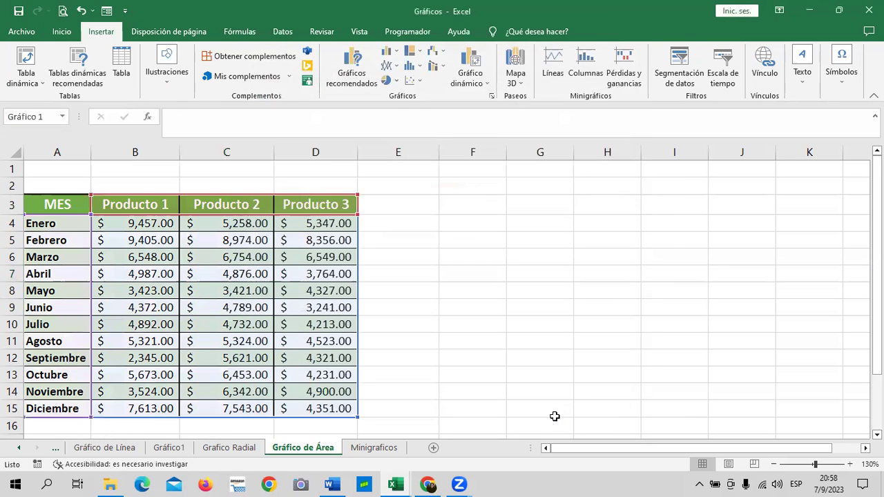
# Drag the 3D area chart beside the table over columns E–J, then open Minigraficos
pyautogui.moveTo(683, 204); pyautogui.dragTo(779, 196)
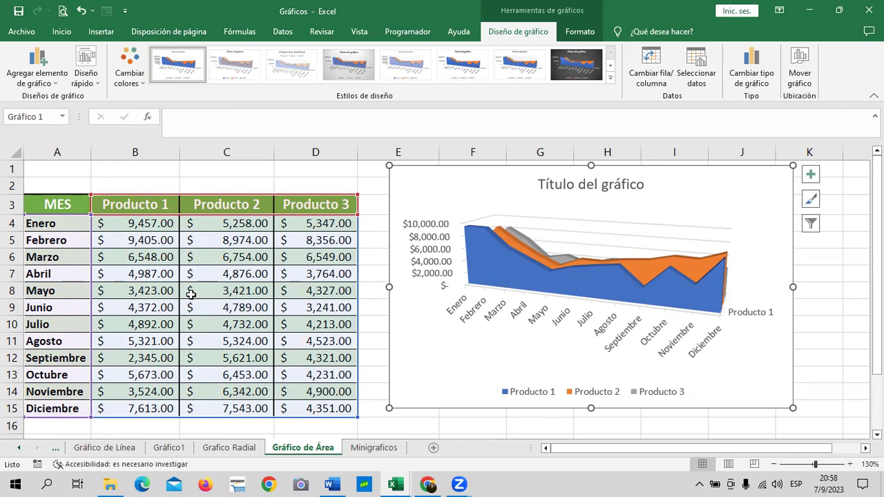
pyautogui.click(378, 449)
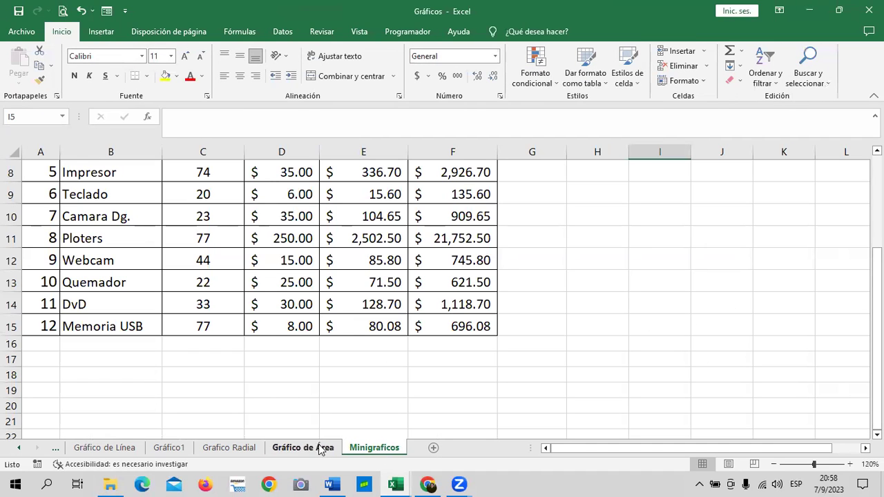
# Browse the Radial, Columna, Barra and Línea chart sheets, ending on the Gráfico1 radar chart
pyautogui.click(208, 450)
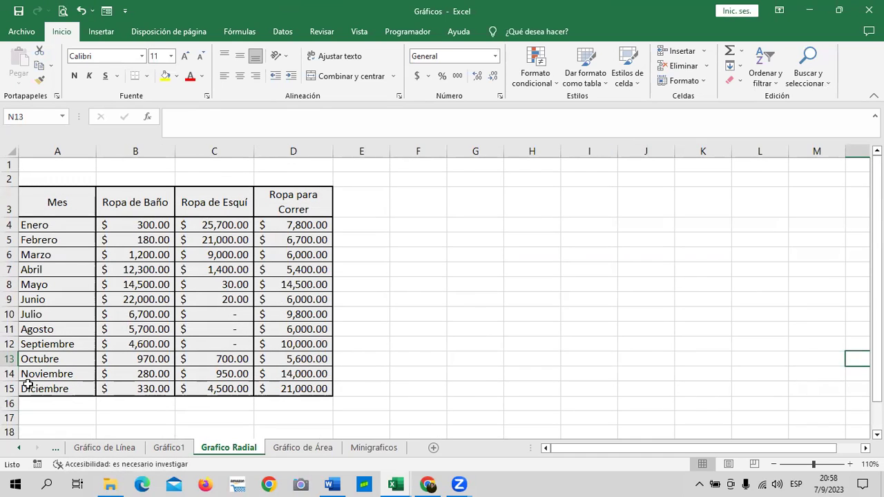
pyautogui.click(19, 448)
pyautogui.click(19, 447)
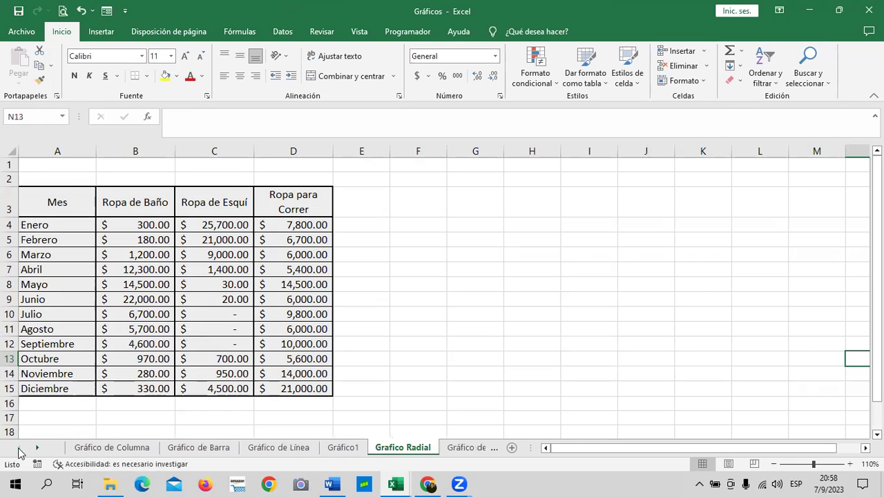
pyautogui.click(102, 447)
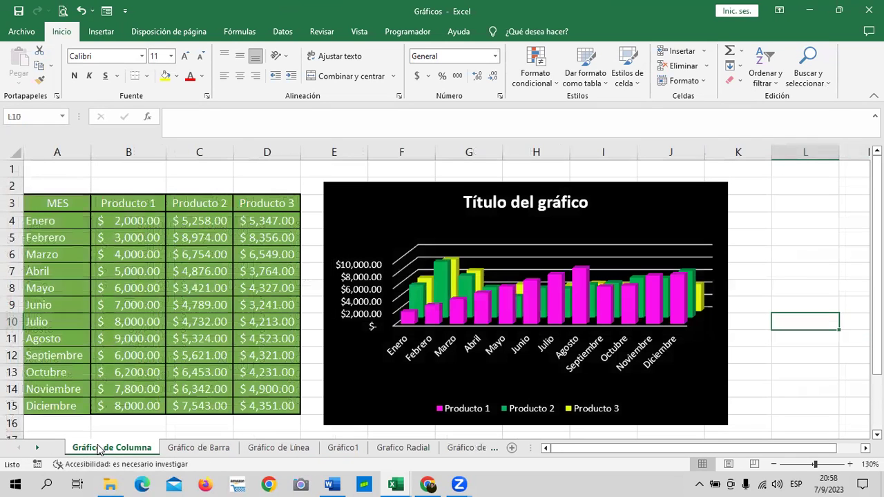
pyautogui.click(193, 449)
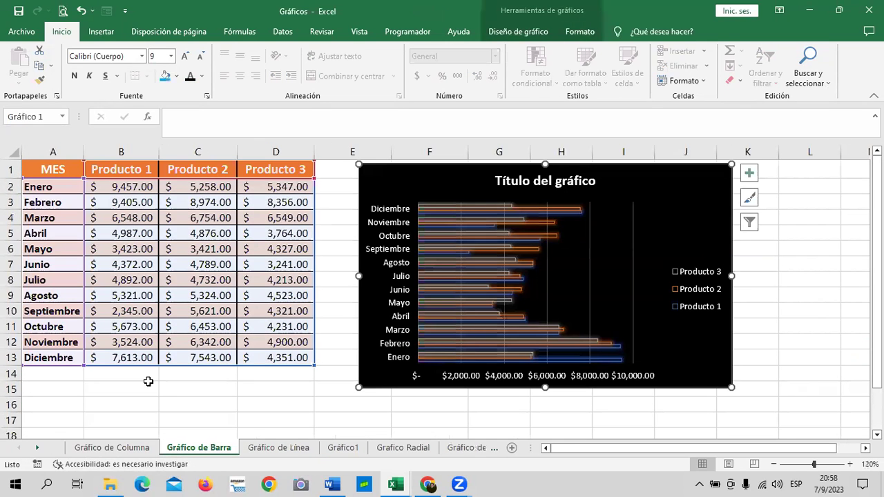
pyautogui.click(275, 449)
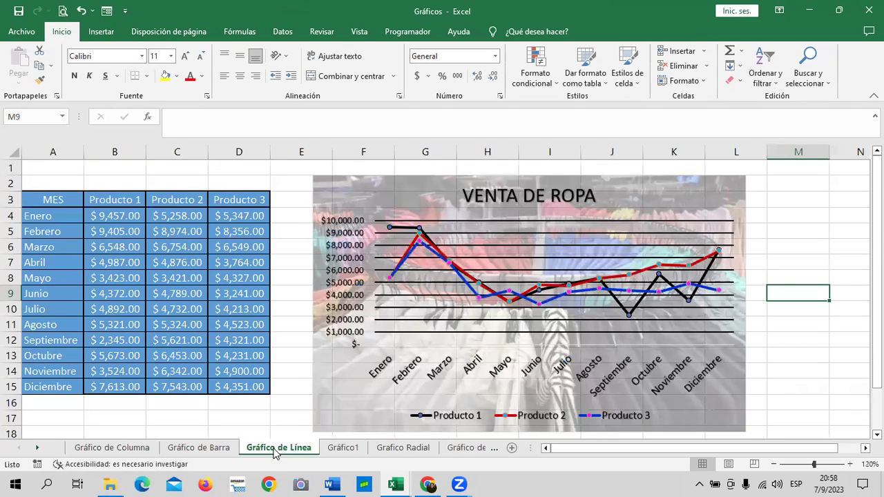
pyautogui.rightClick(274, 450)
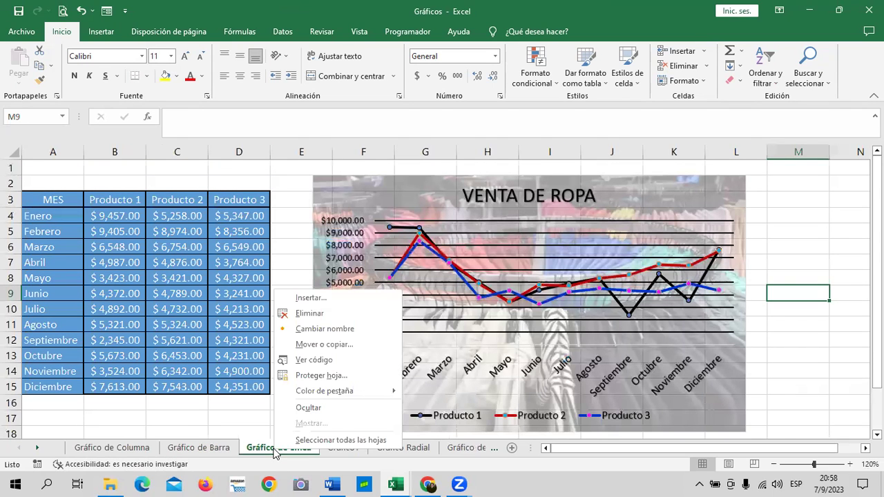
pyautogui.click(345, 455)
pyautogui.click(344, 449)
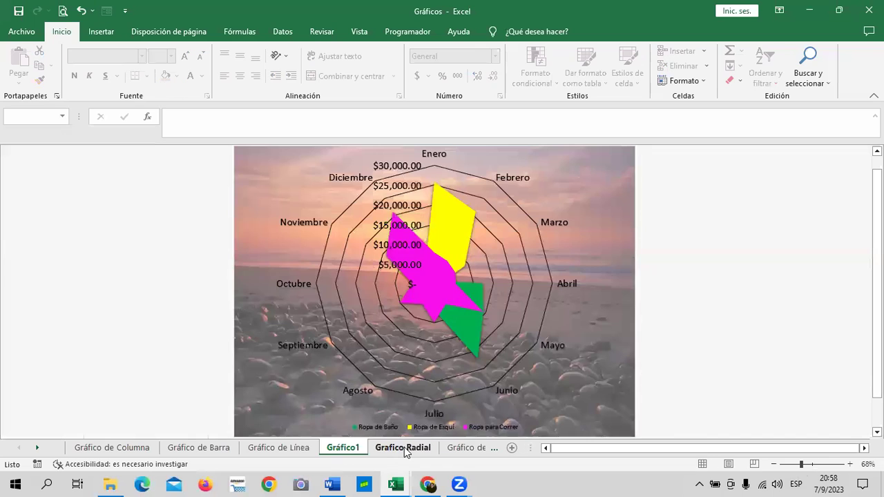
pyautogui.click(404, 449)
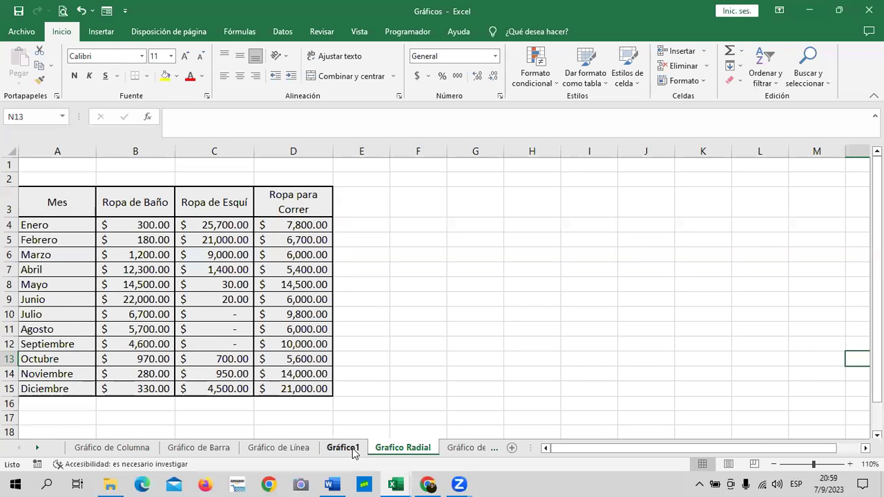
pyautogui.click(352, 450)
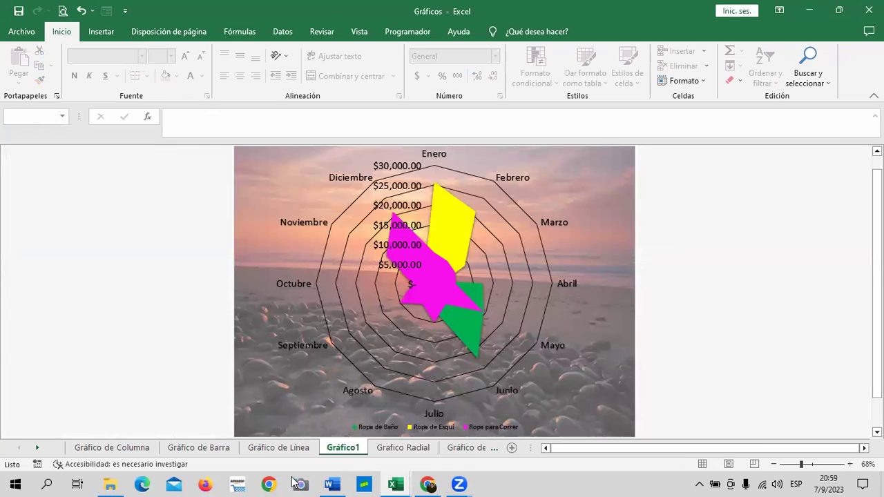
pyautogui.click(428, 484)
# Advance from the 4.10 Gráficas básicas unit to 4.11 Laboratorio
pyautogui.scroll(4, 556, 401)
pyautogui.moveTo(520, 363)
pyautogui.scroll(3, 579, 341)
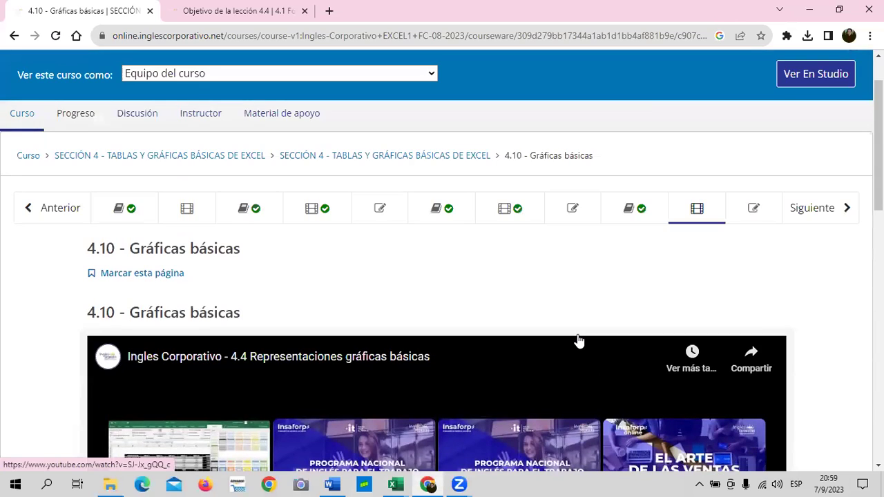
pyautogui.click(816, 209)
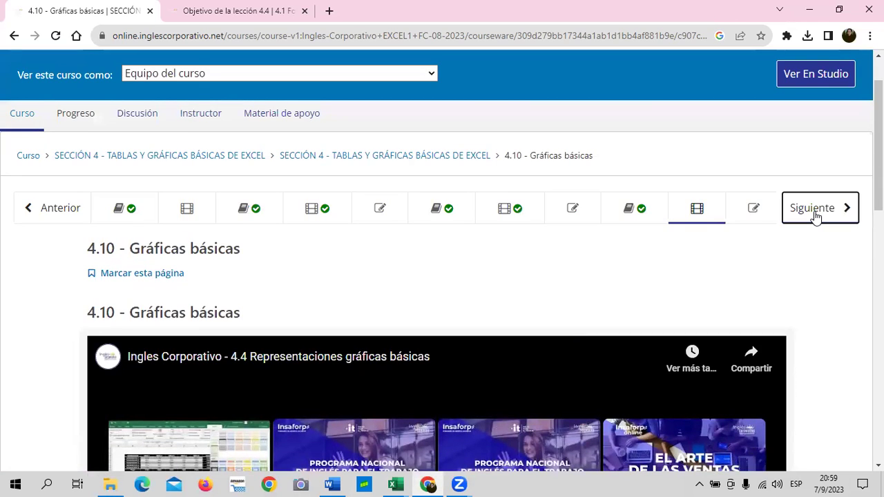
# Scroll through the 4.11 Laboratorio quiz and continue to the Sección 4 Examen final
pyautogui.scroll(-2, 272, 301)
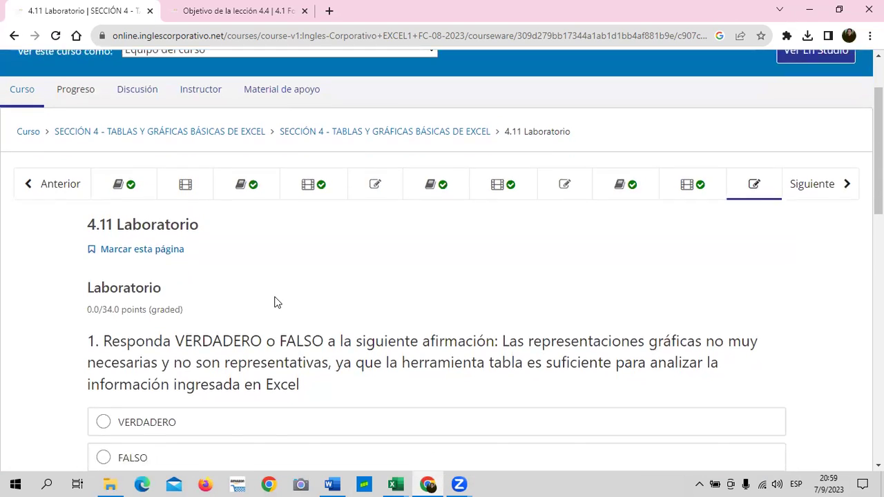
pyautogui.scroll(-5, 273, 301)
pyautogui.scroll(-5, 274, 304)
pyautogui.scroll(3, 477, 272)
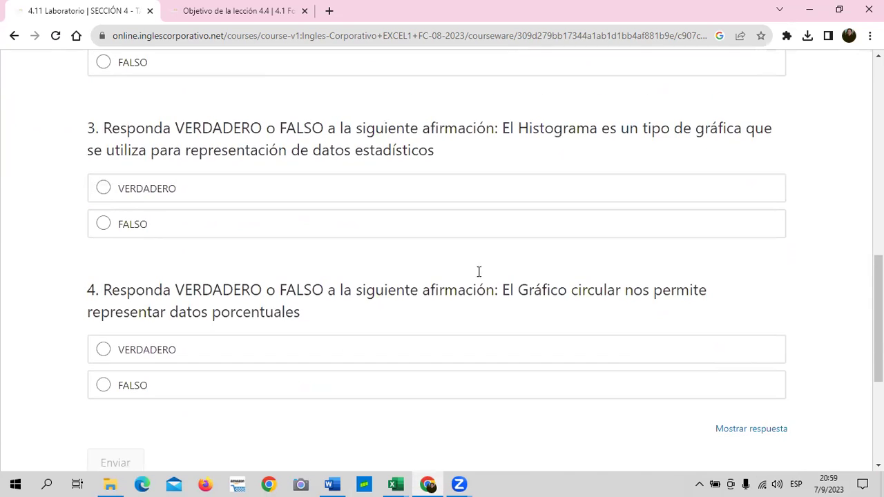
pyautogui.scroll(3, 635, 349)
pyautogui.scroll(4, 699, 345)
pyautogui.scroll(2, 790, 317)
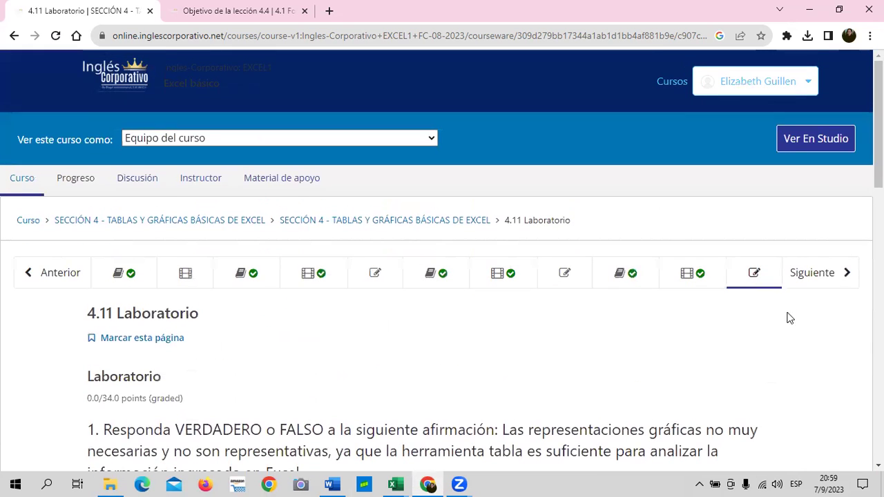
pyautogui.click(804, 275)
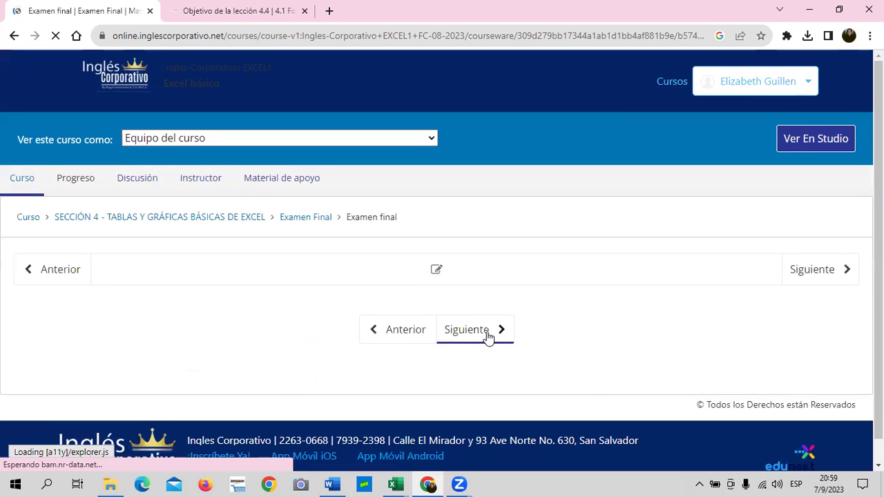
pyautogui.scroll(-3, 347, 322)
pyautogui.scroll(-5, 348, 322)
pyautogui.scroll(-5, 348, 322)
pyautogui.scroll(-4, 347, 322)
pyautogui.scroll(-4, 347, 322)
pyautogui.scroll(-2, 347, 322)
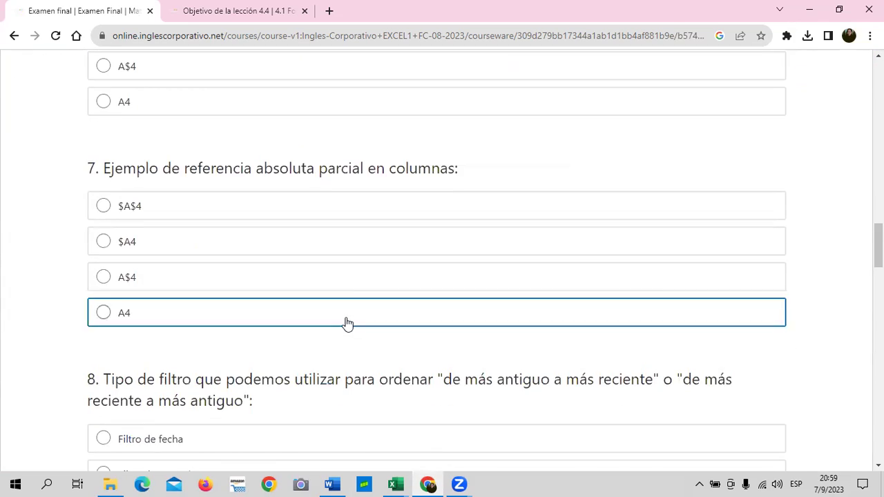
pyautogui.scroll(-3, 348, 322)
pyautogui.scroll(-1, 347, 322)
pyautogui.scroll(-2, 348, 322)
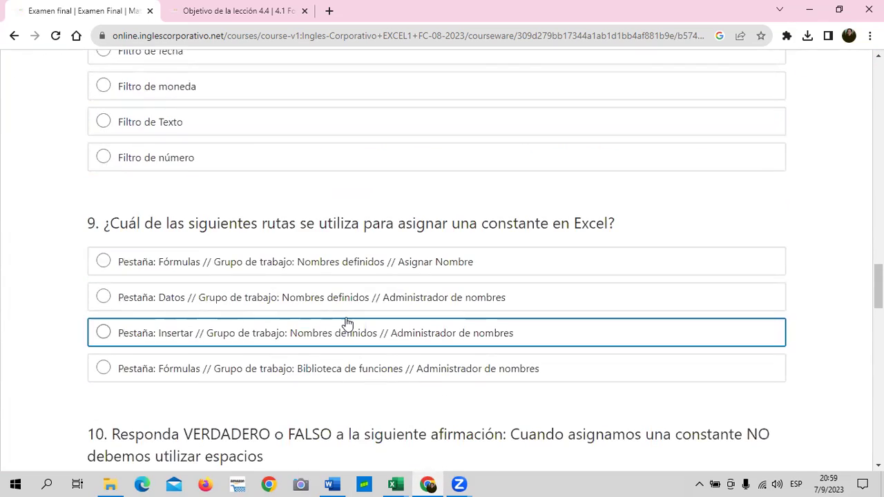
pyautogui.scroll(-3, 348, 324)
pyautogui.scroll(-3, 347, 324)
pyautogui.scroll(-4, 347, 323)
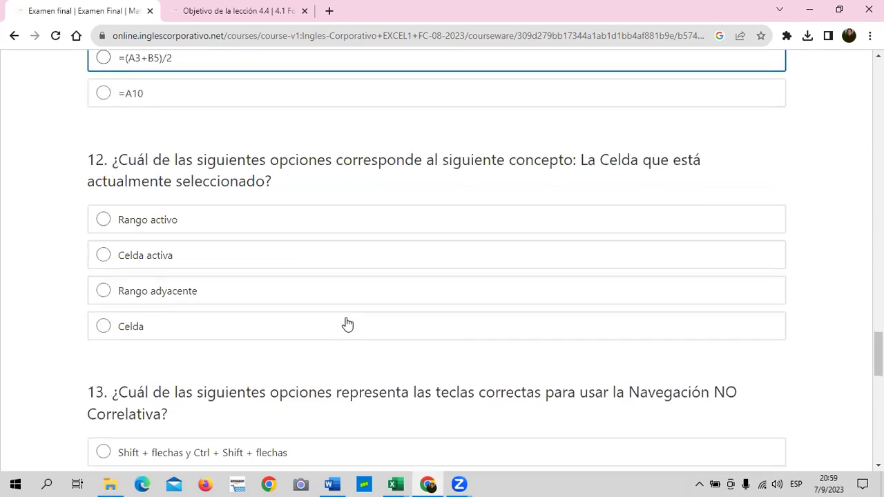
pyautogui.scroll(-3, 347, 323)
pyautogui.scroll(-1, 348, 324)
pyautogui.scroll(-4, 347, 323)
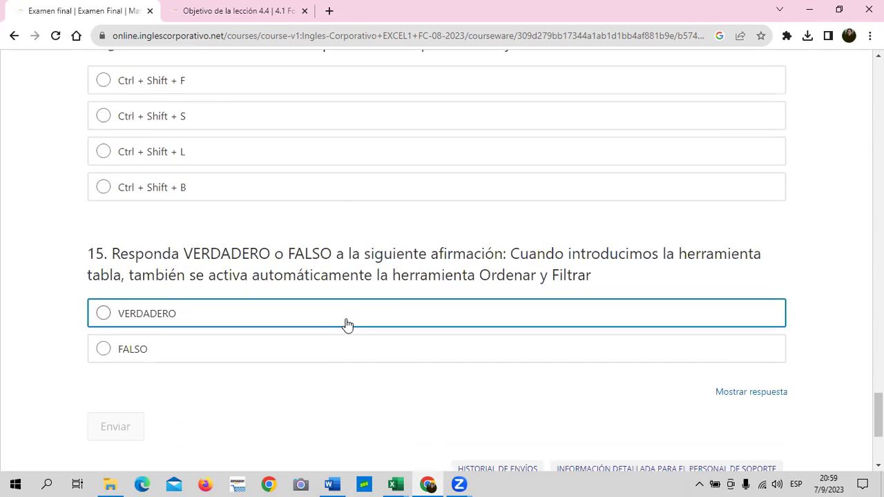
pyautogui.scroll(-3, 347, 324)
pyautogui.scroll(4, 347, 324)
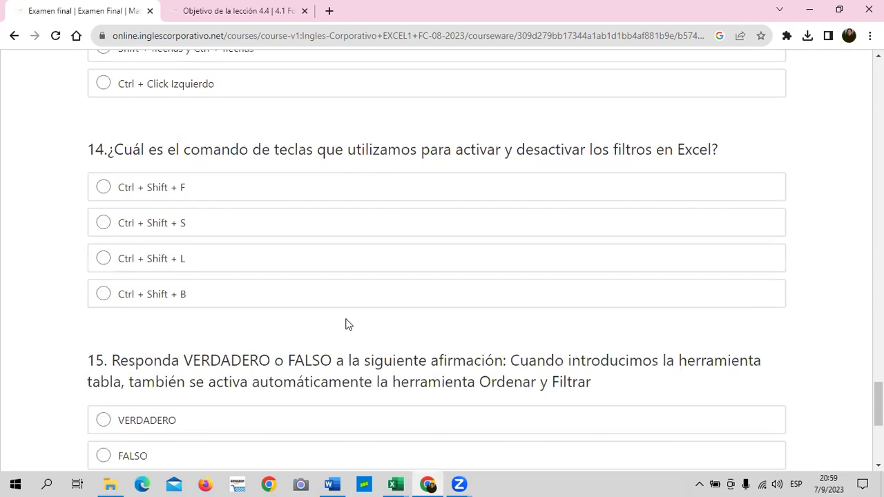
pyautogui.scroll(3, 347, 324)
pyautogui.scroll(1, 347, 324)
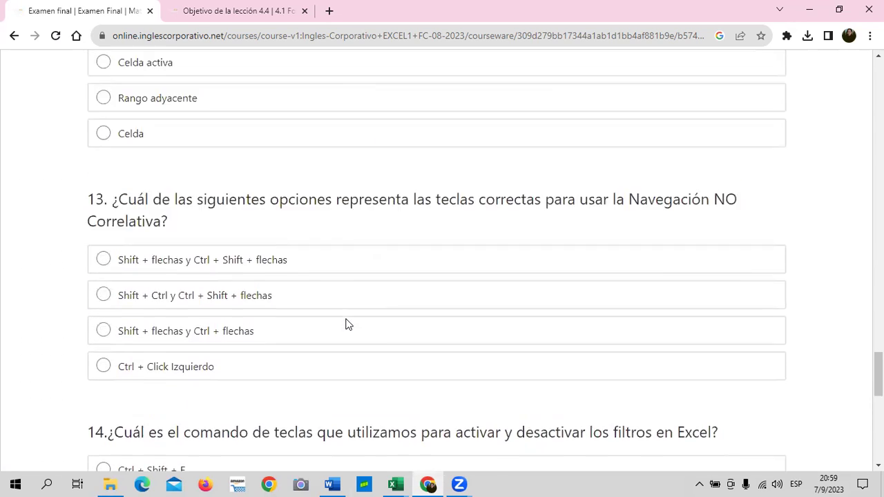
pyautogui.scroll(4, 348, 324)
pyautogui.scroll(4, 348, 324)
pyautogui.scroll(5, 347, 324)
pyautogui.scroll(5, 347, 324)
pyautogui.scroll(5, 348, 324)
pyautogui.scroll(8, 348, 324)
pyautogui.scroll(10, 348, 324)
pyautogui.scroll(5, 348, 324)
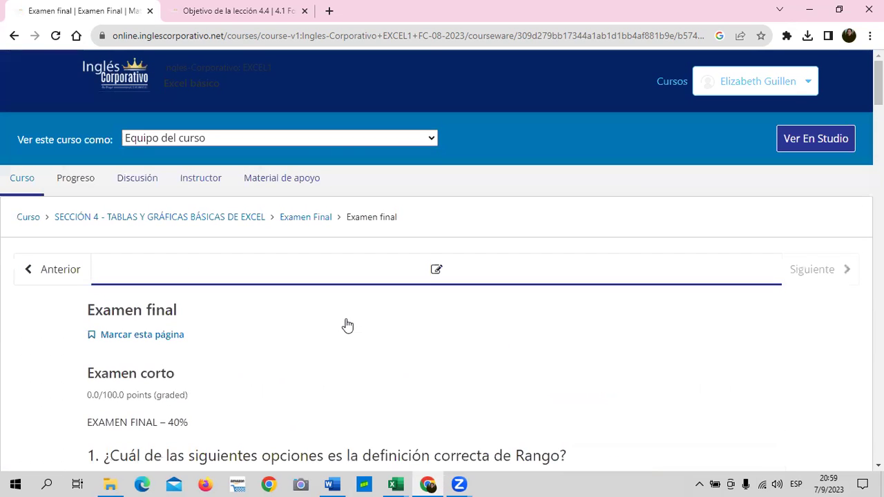